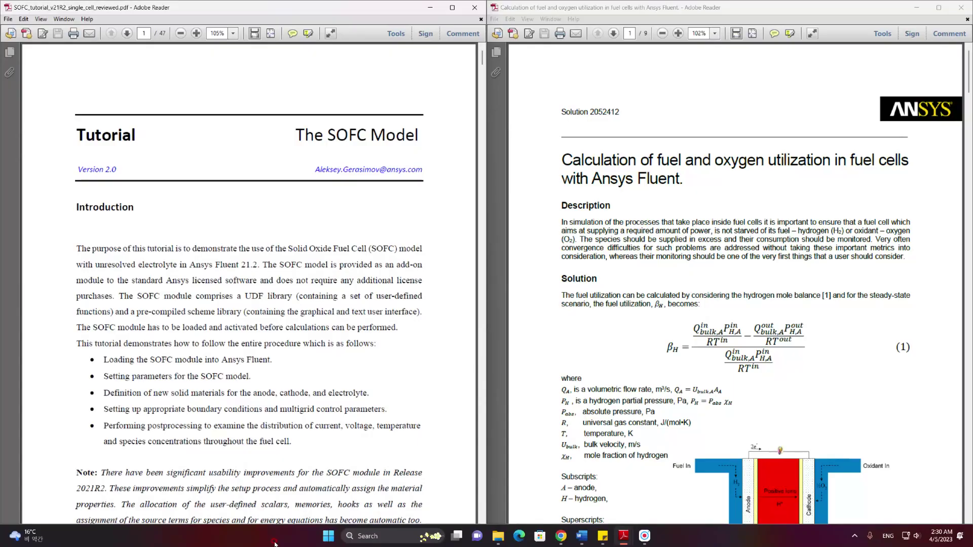
Look over the SOFC model tutorial's introduction, the Fuel_Utilization folder and the title of the fuel and oxygen utilization document
scroll(304, 329, down, 6)
scroll(223, 135, up, 6)
scroll(180, 237, down, 15)
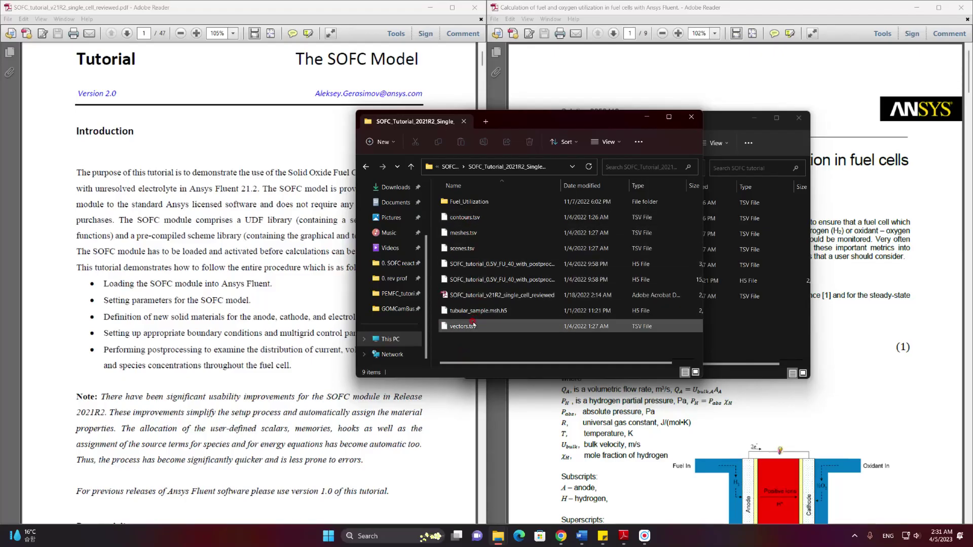
double_click(477, 203)
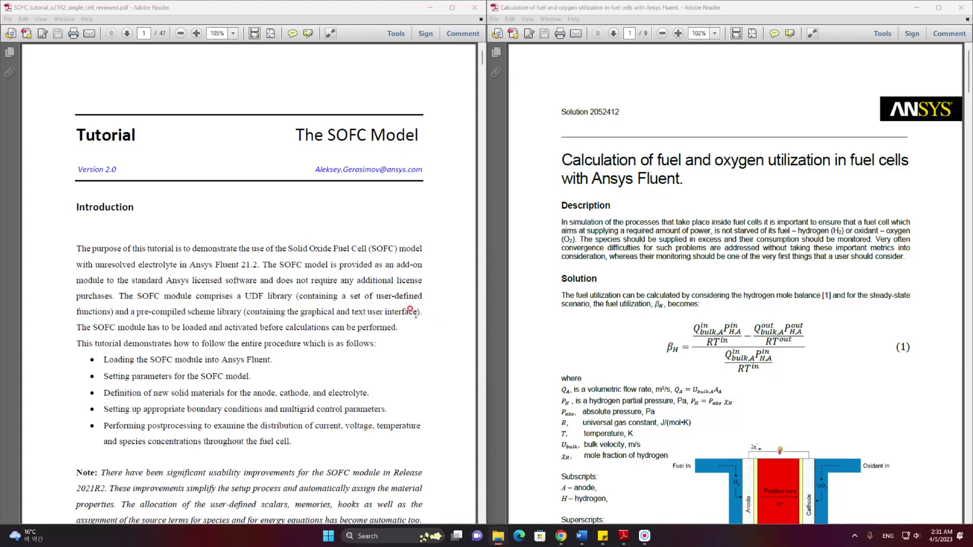
drag(75, 135, 138, 130)
drag(564, 152, 845, 170)
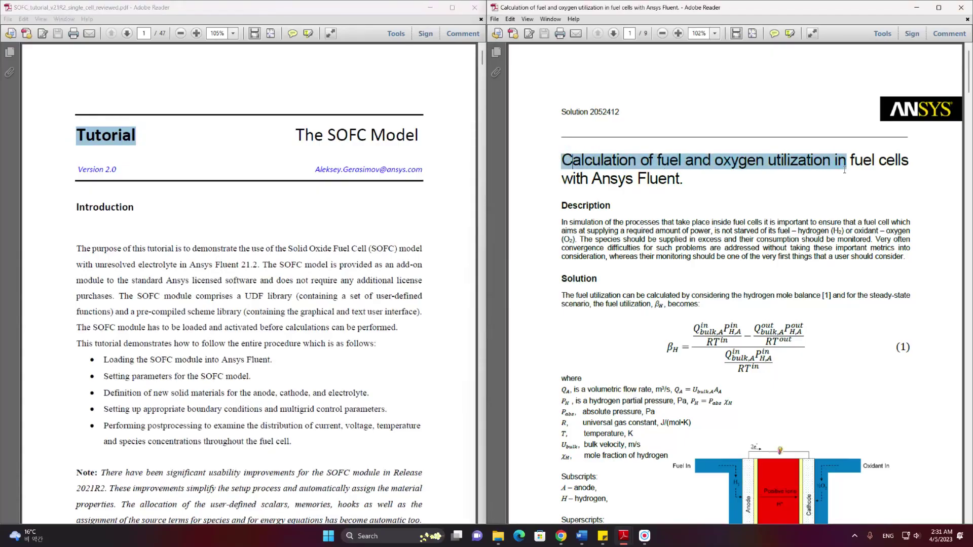
Launch Fluent 2023 R1 and choose tubular_sample.msh.h5 from the SOFC tutorial folder as the case file to read
click(498, 536)
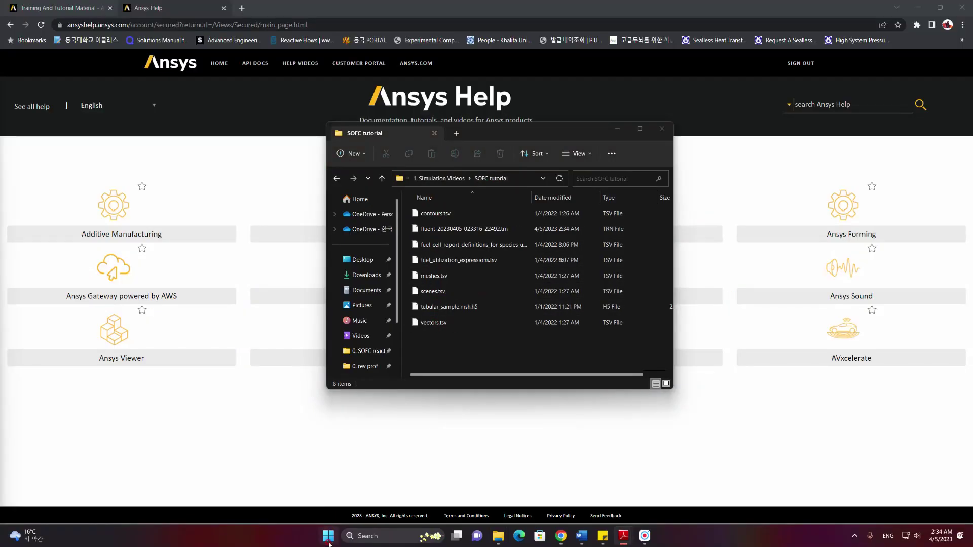
click(330, 544)
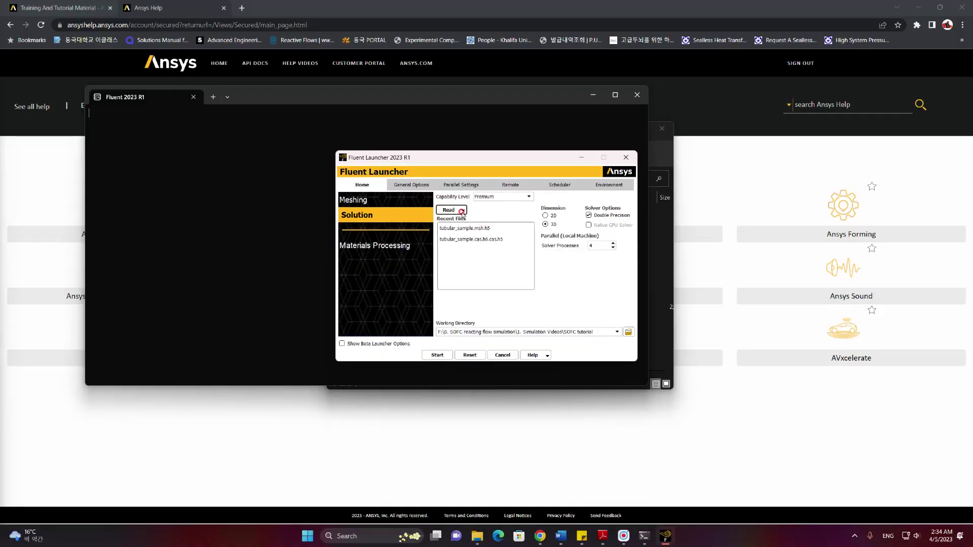
click(462, 211)
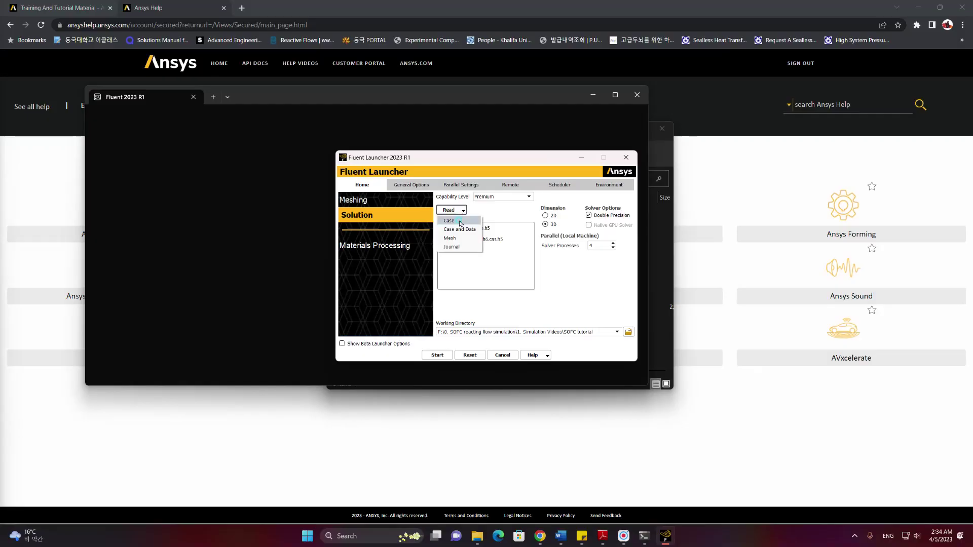
click(449, 221)
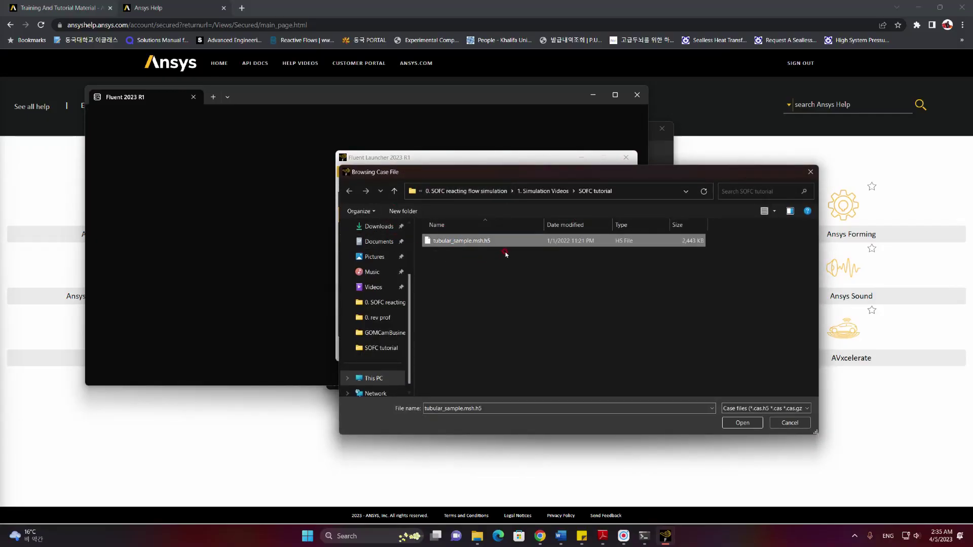
click(759, 426)
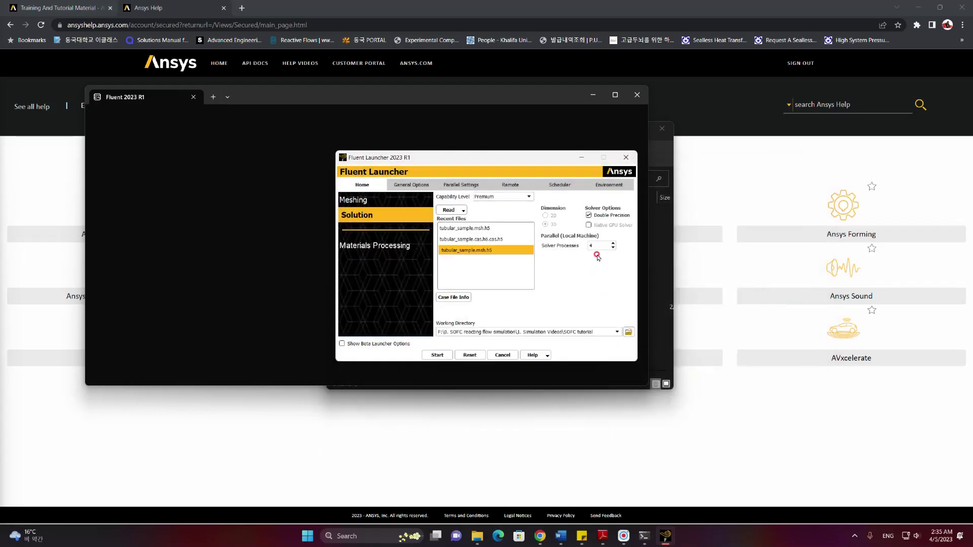
Set the solver processes to 5, enable Display Mesh After Reading, and start the Fluent solution session
double_click(591, 246)
click(409, 186)
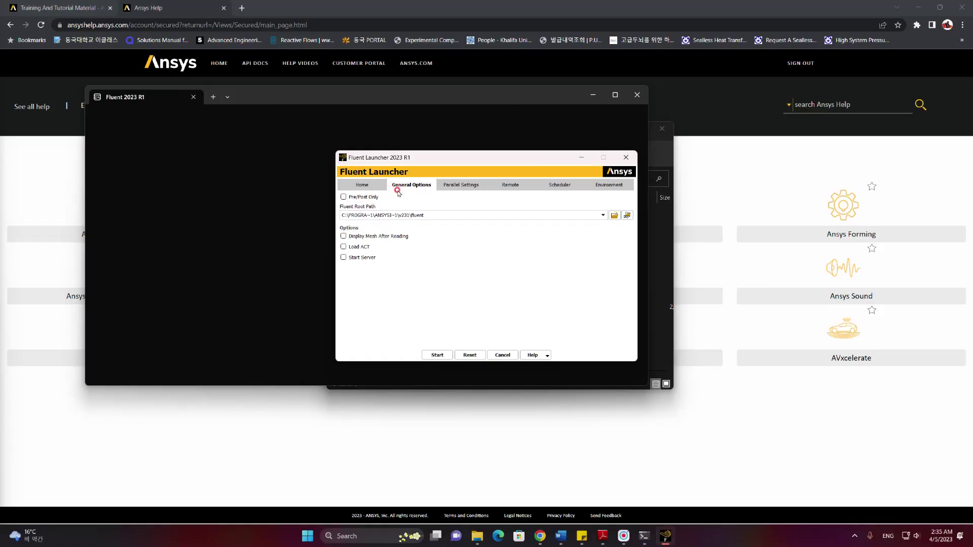
click(344, 236)
click(358, 186)
click(437, 355)
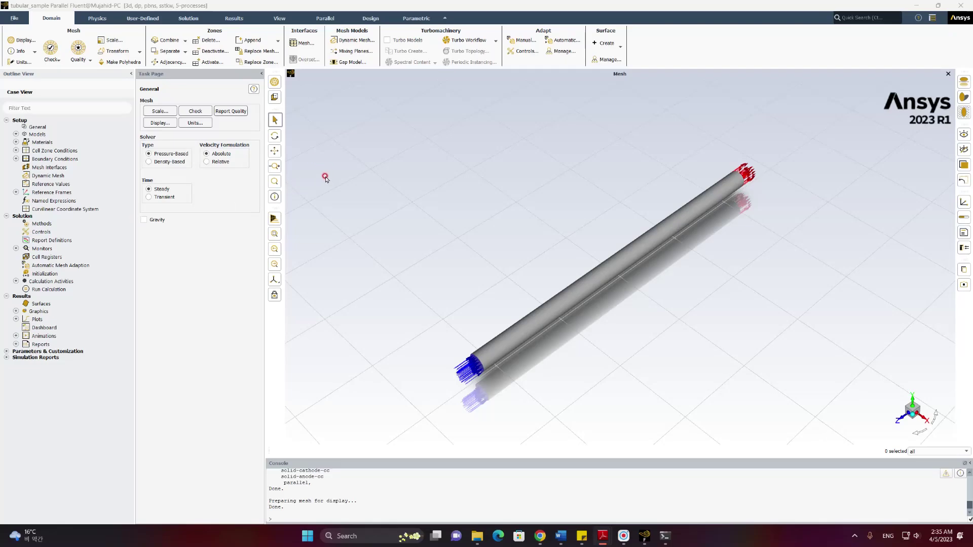
Review the mesh's domain extents and length unit without scaling the mesh
click(108, 43)
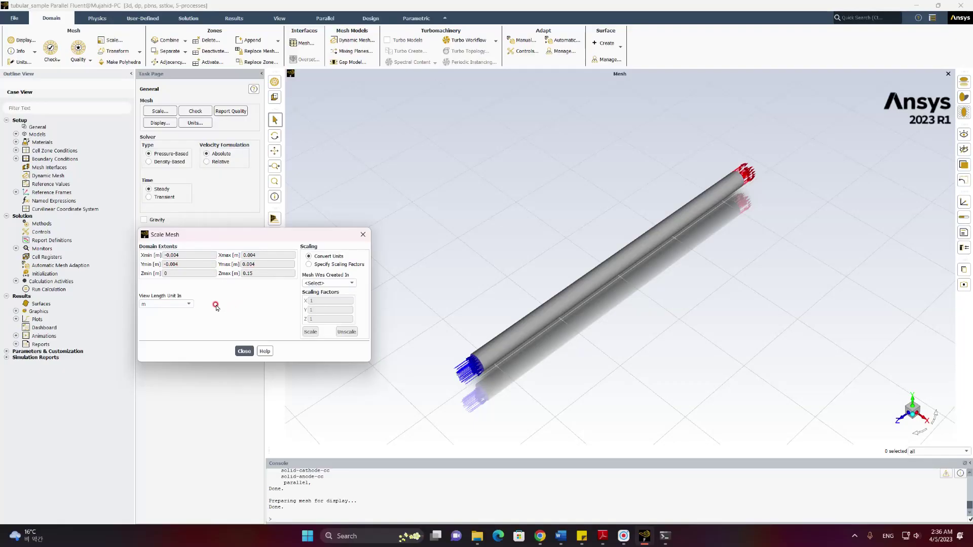
click(244, 352)
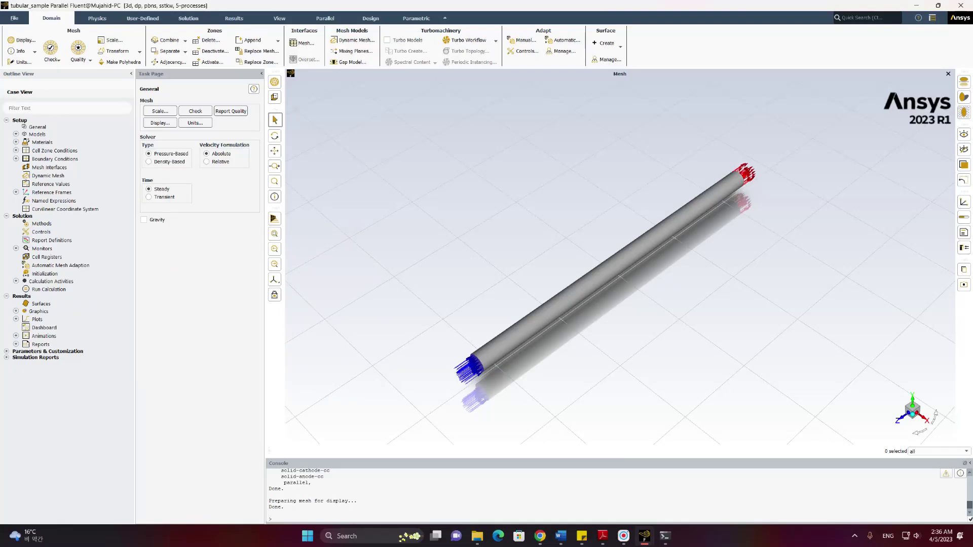
Colour the mesh display by surface with the colours reset, and redisplay the tubular cell to inspect its end
click(23, 39)
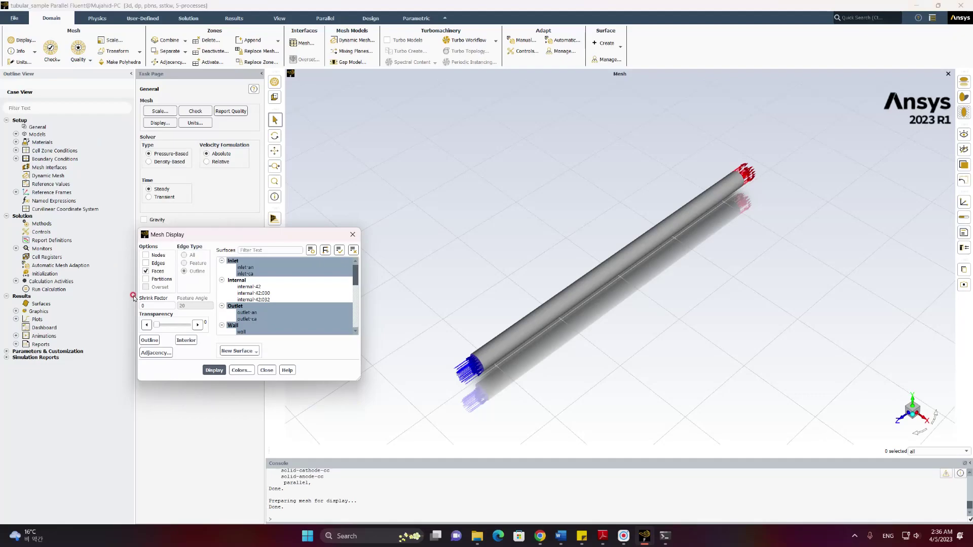
click(242, 370)
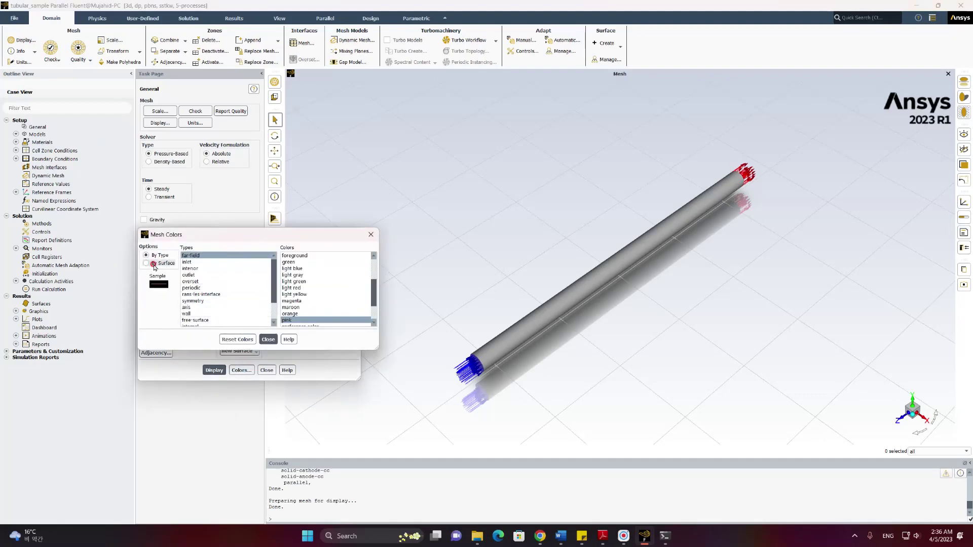
click(154, 264)
click(236, 342)
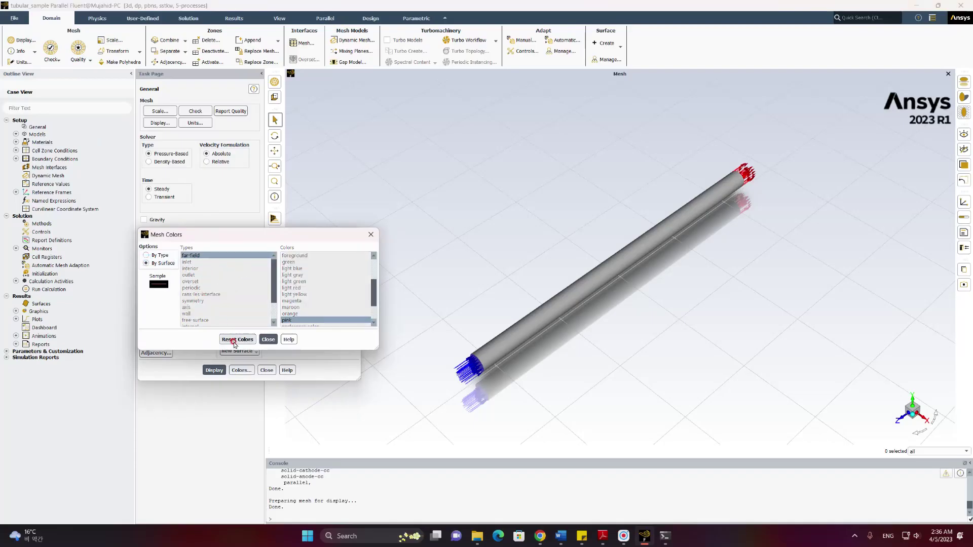
click(268, 339)
click(214, 370)
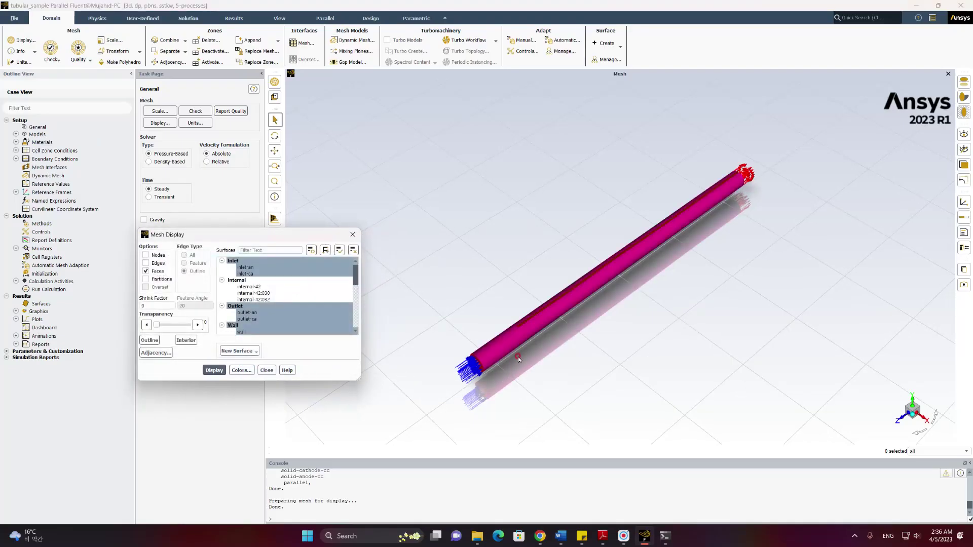
mouse_move(492, 325)
mouse_down()
mouse_move(532, 268)
mouse_move(502, 292)
mouse_move(476, 338)
mouse_move(486, 340)
mouse_up()
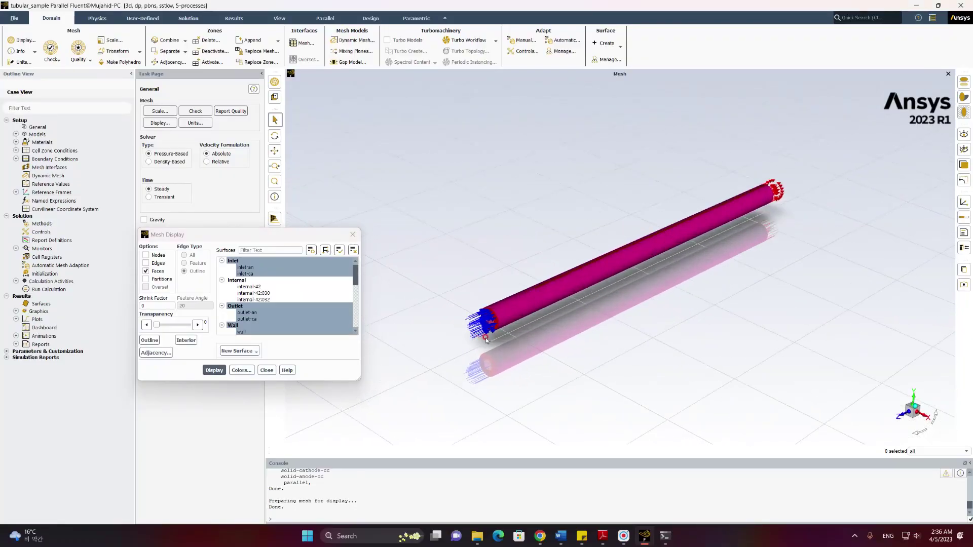
scroll(486, 340, up, 3)
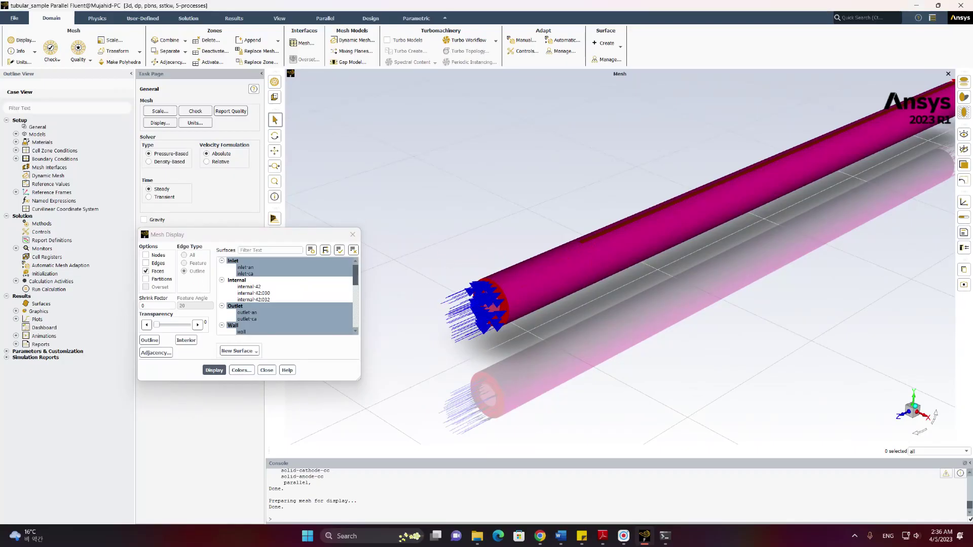
click(266, 371)
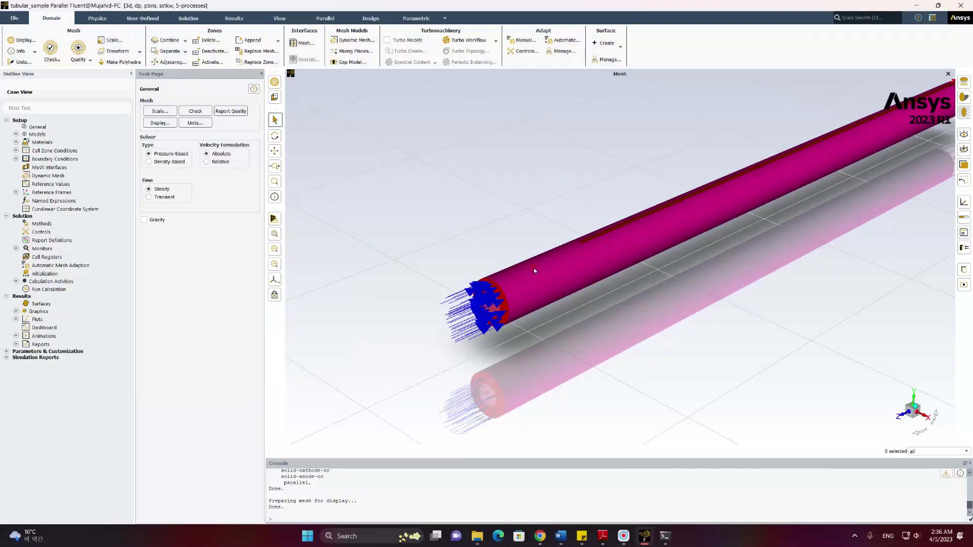
Apply Outer Face Culling in the display options to expose the inner layers of the tubular cell
click(281, 19)
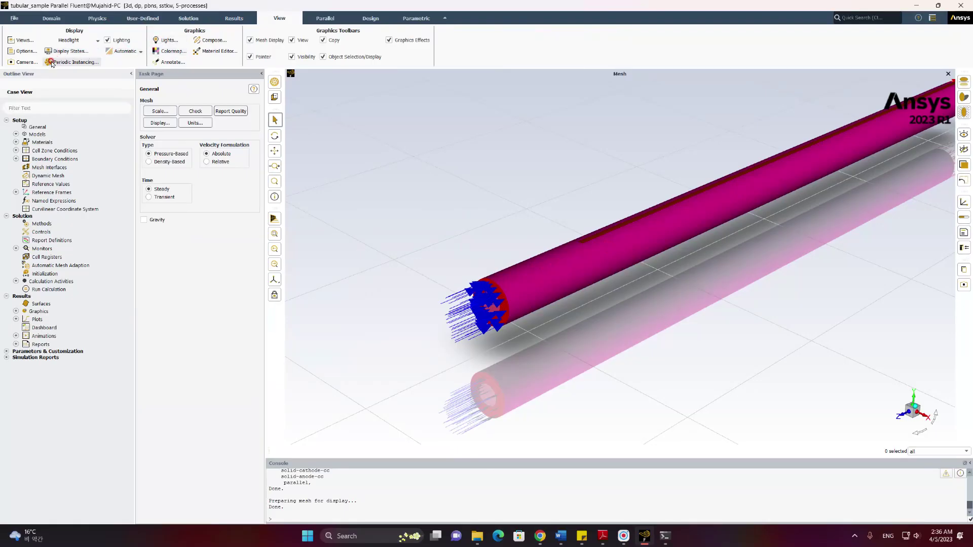
click(22, 51)
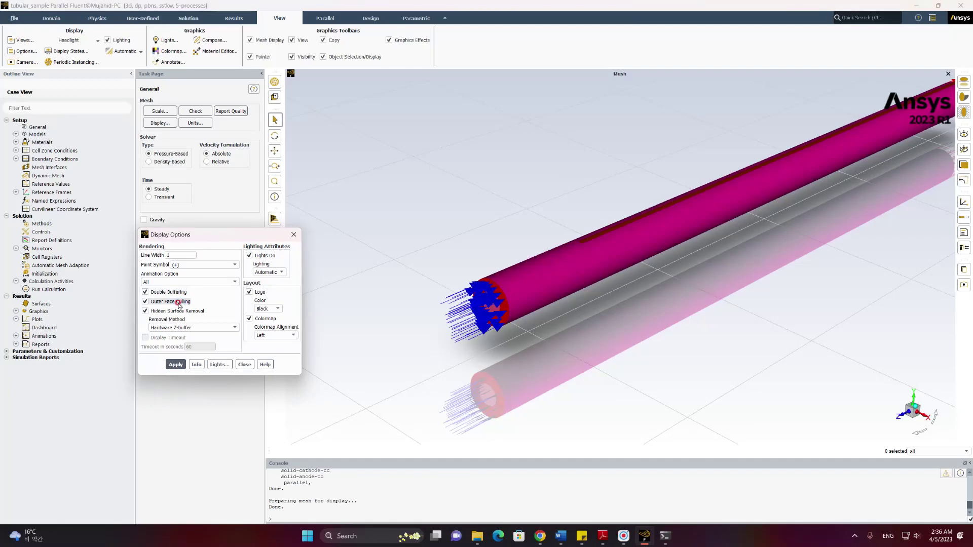
click(175, 364)
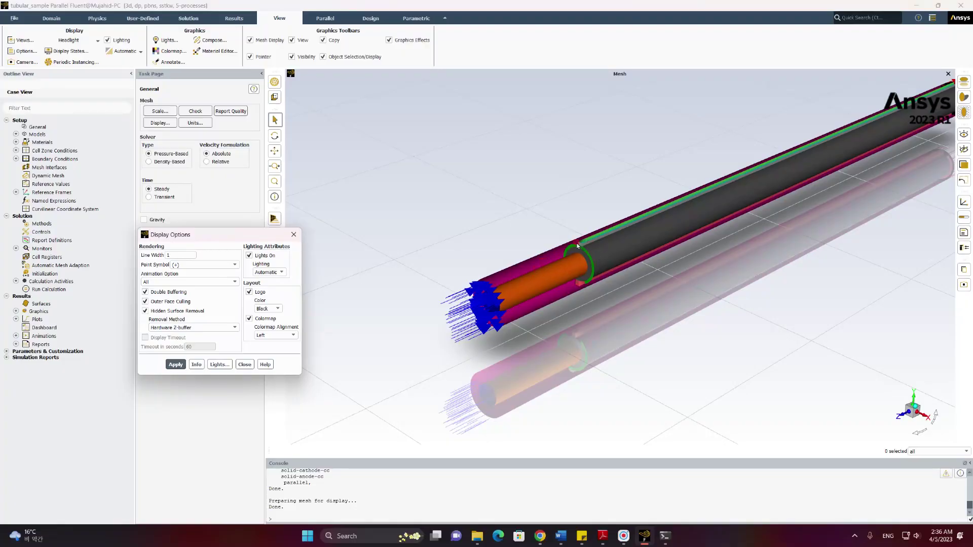
drag(584, 267, 433, 263)
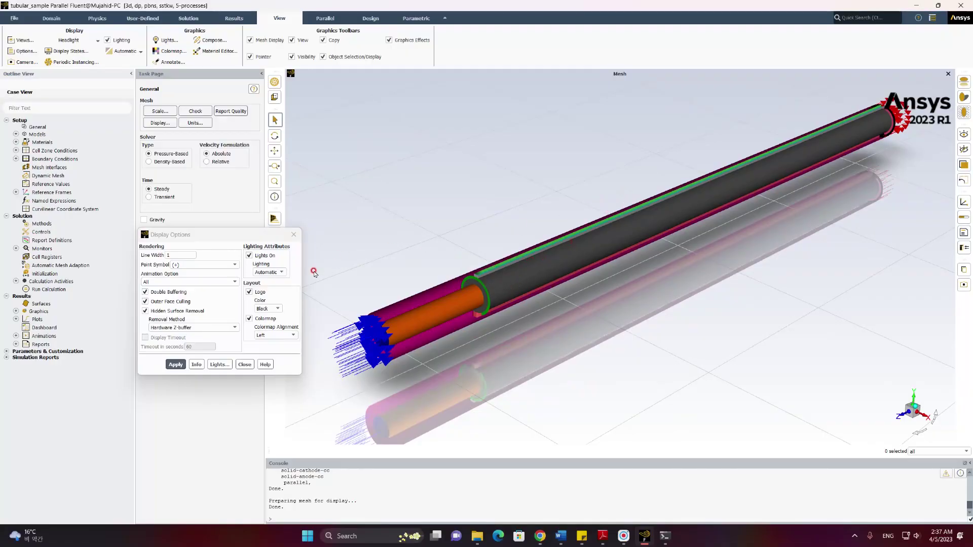
click(416, 265)
click(245, 365)
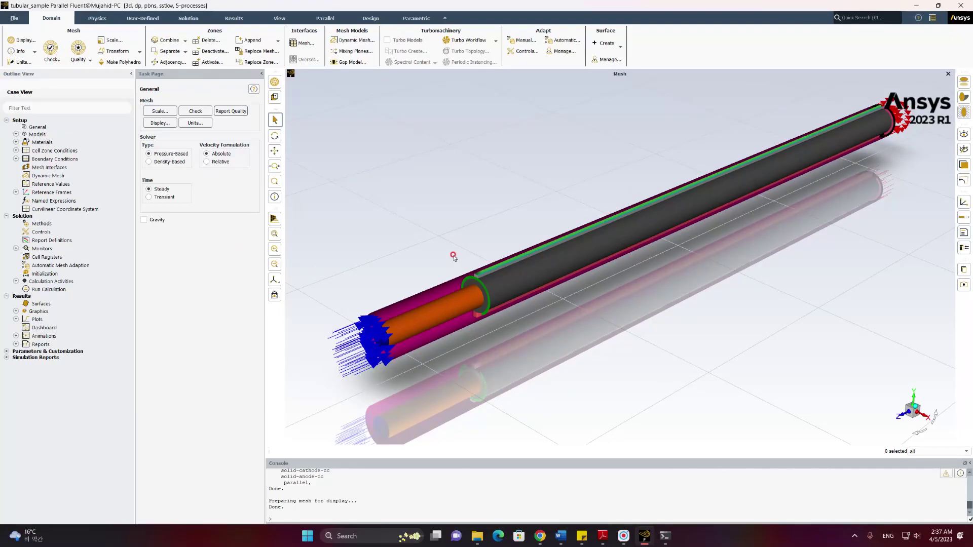
Create a zone surface from the fluid-anode zone, adding the prefix zz_surf_ to its name
click(59, 19)
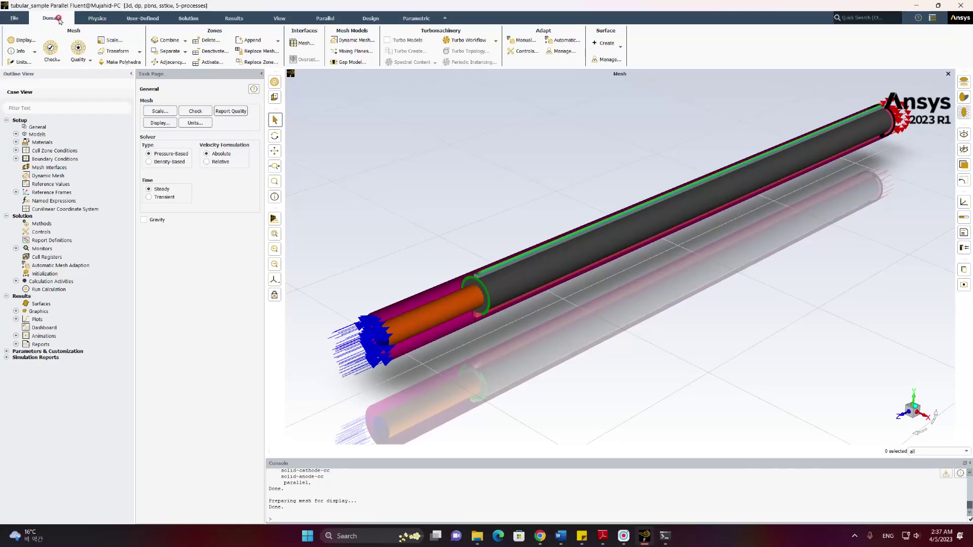
click(619, 46)
click(603, 55)
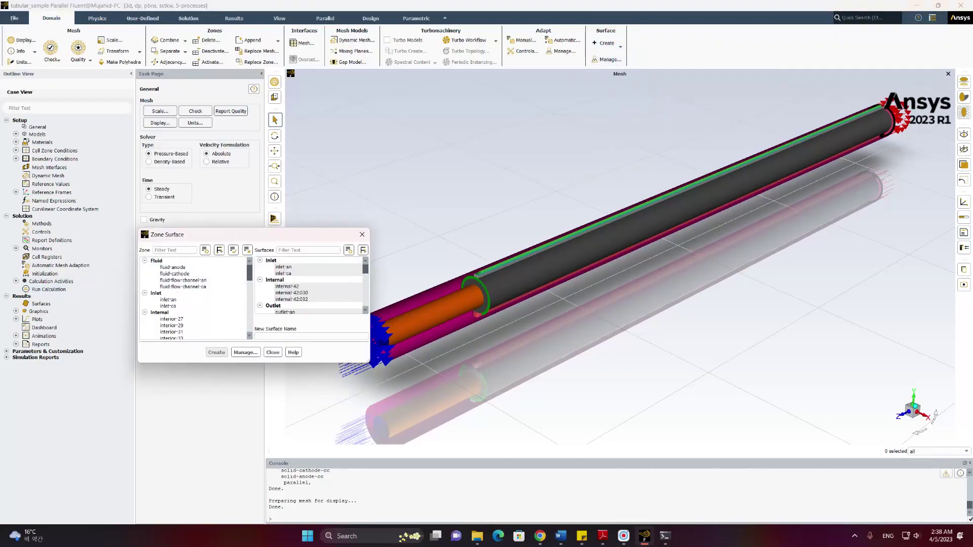
click(165, 268)
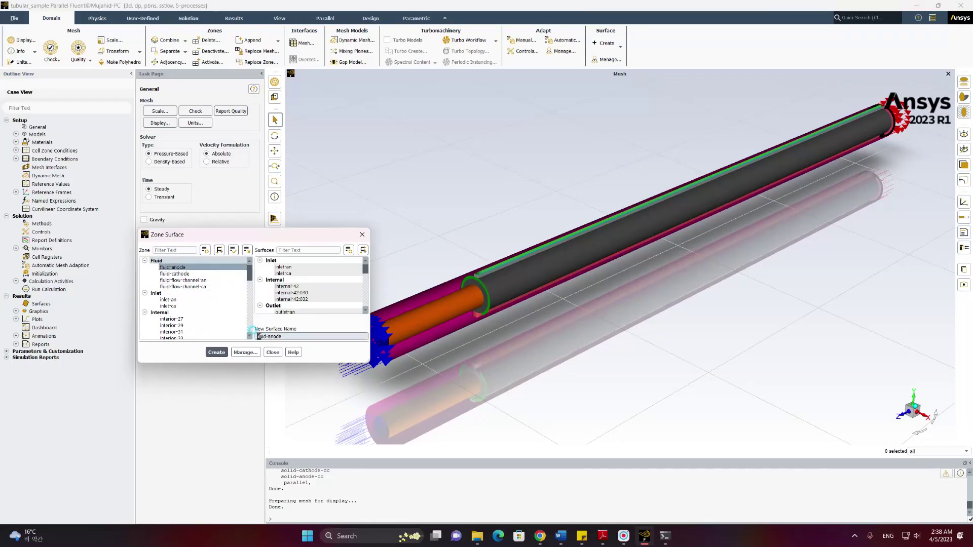
text(zz_surf_)
click(219, 353)
Examine the fluid and solid cell zones of the anode, cathode, flow channels and current collectors under Cell Zone Conditions
click(14, 152)
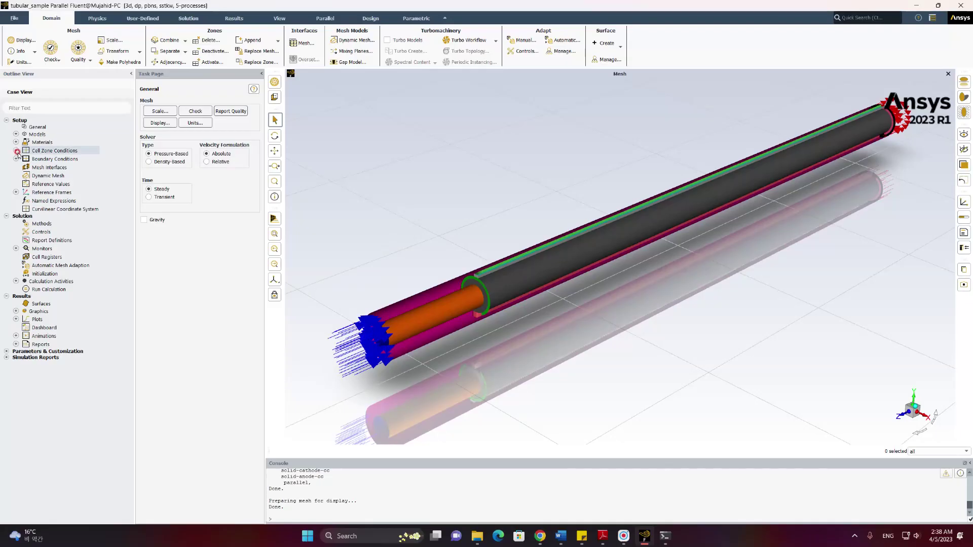
click(16, 151)
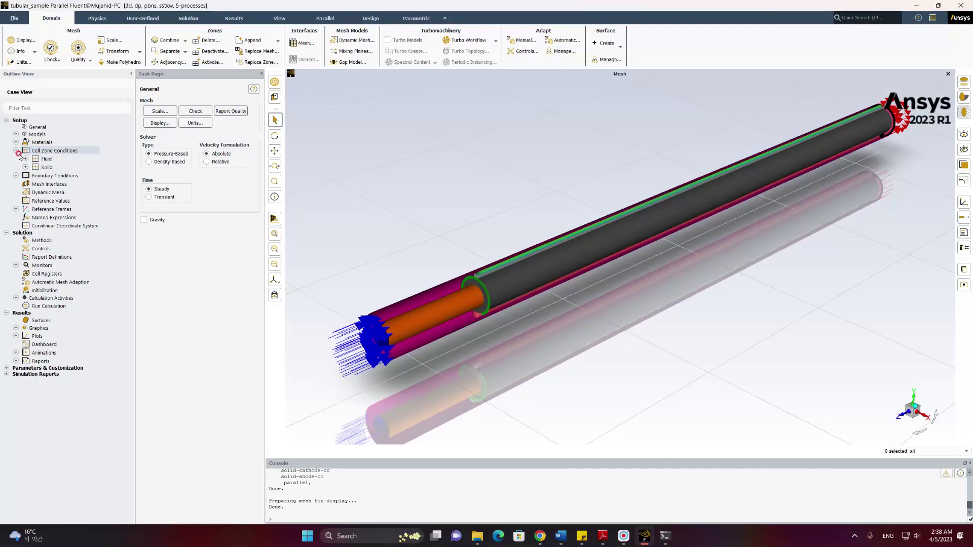
click(45, 159)
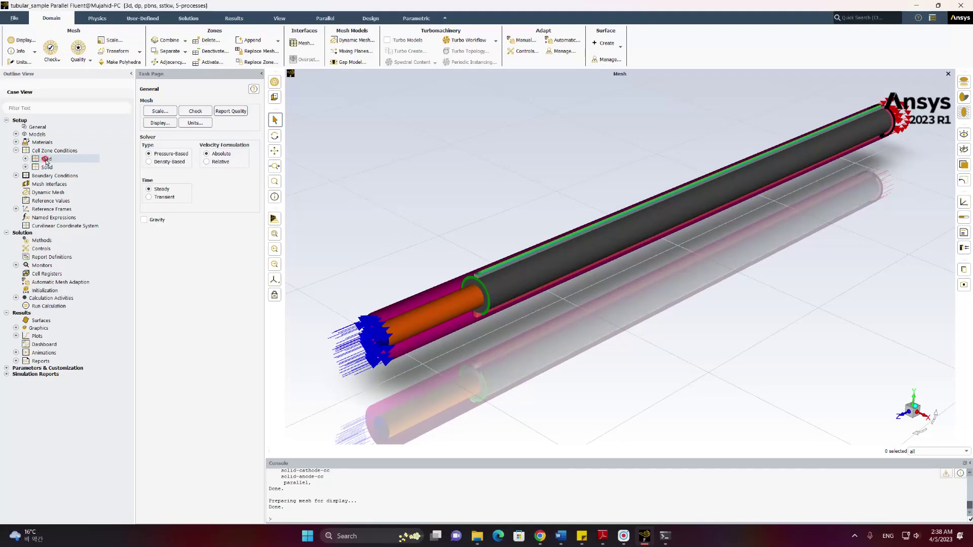
click(25, 159)
click(26, 200)
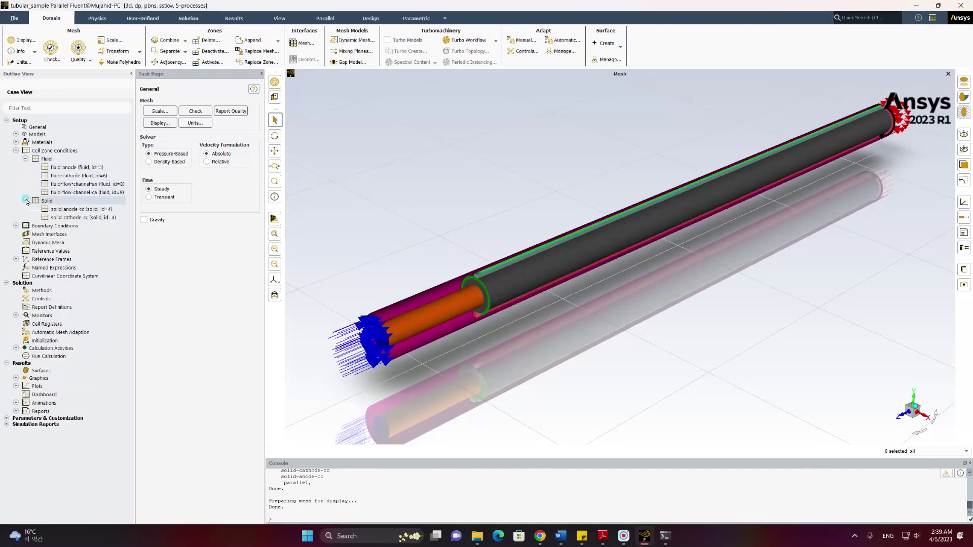
click(70, 170)
click(77, 169)
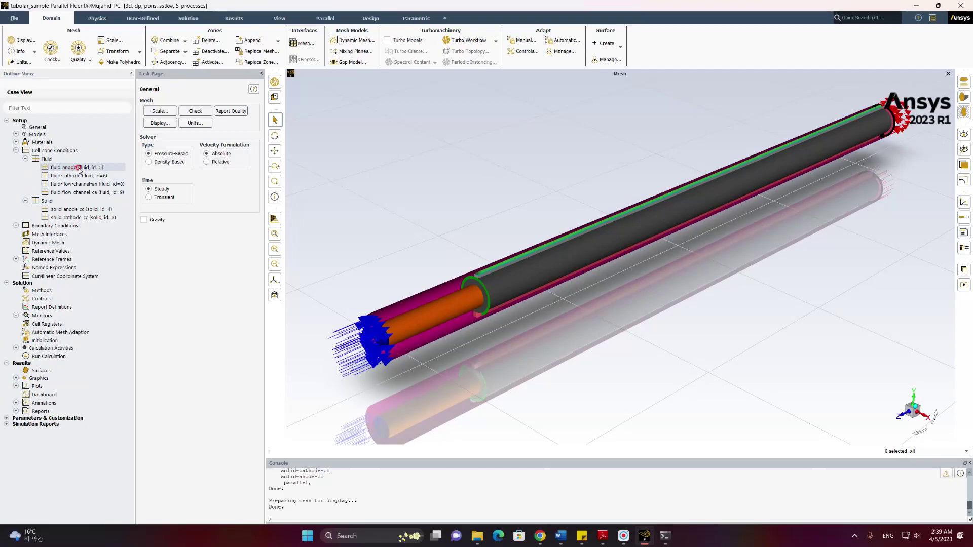
click(76, 194)
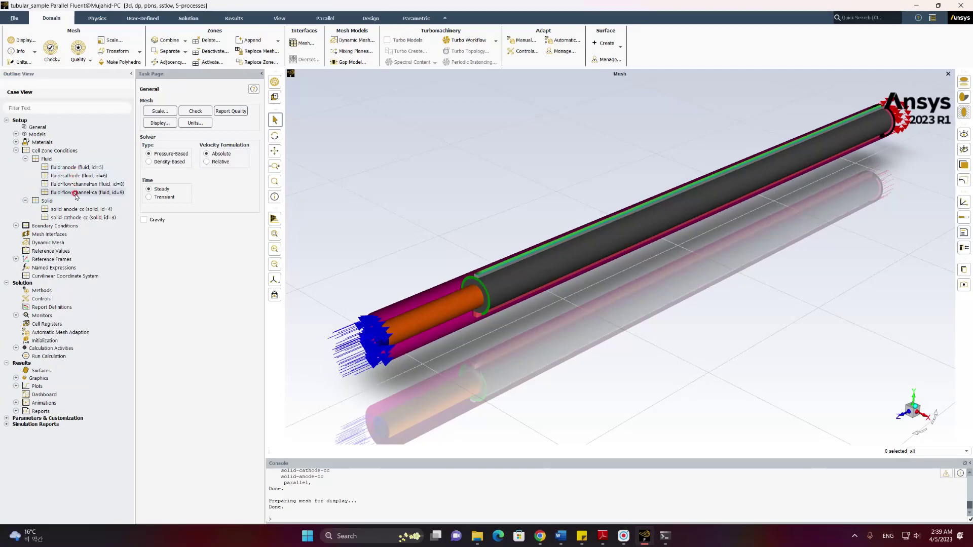
click(72, 210)
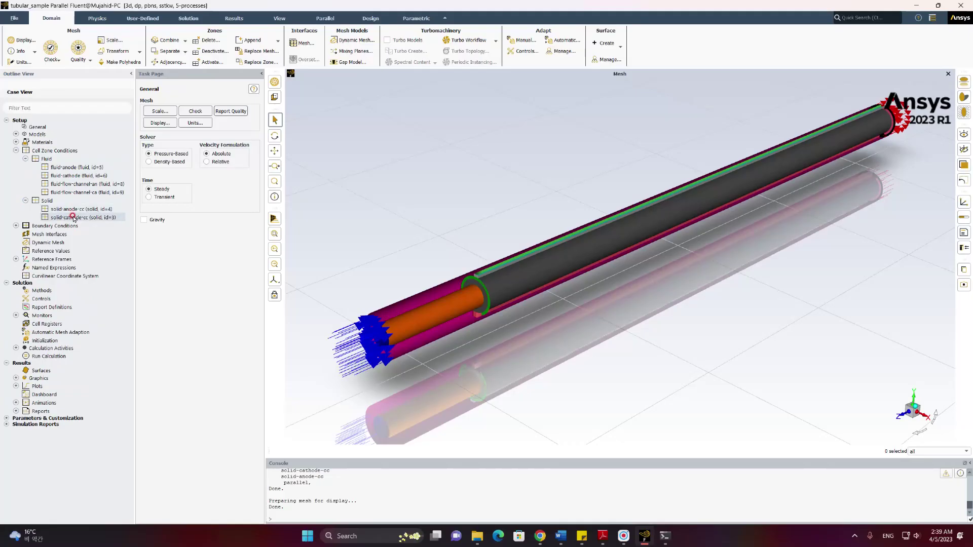
click(74, 168)
click(62, 186)
click(74, 168)
click(67, 191)
click(62, 167)
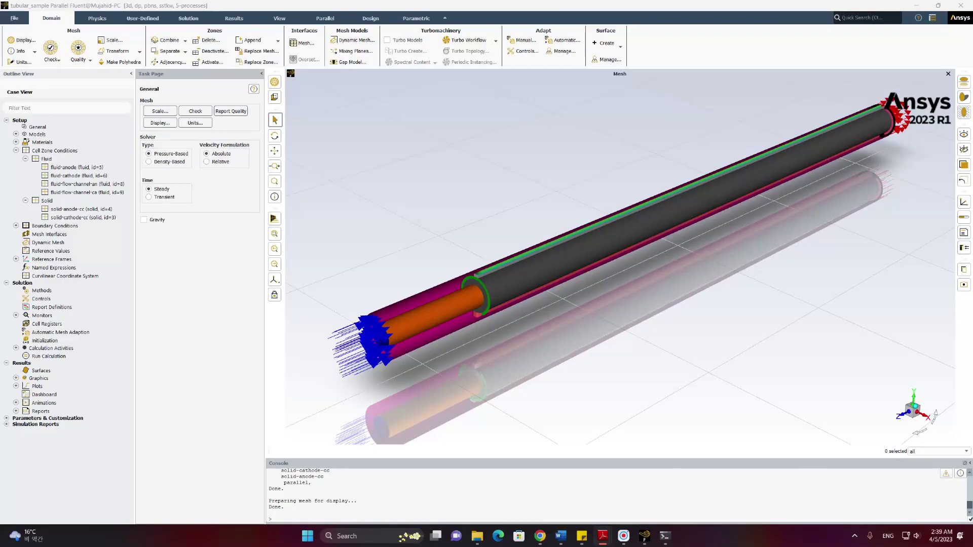
Examine the wall zones under Boundary Conditions, including the anode, cathode, electrolyte and inert electrolyte walls with their shadows
click(57, 252)
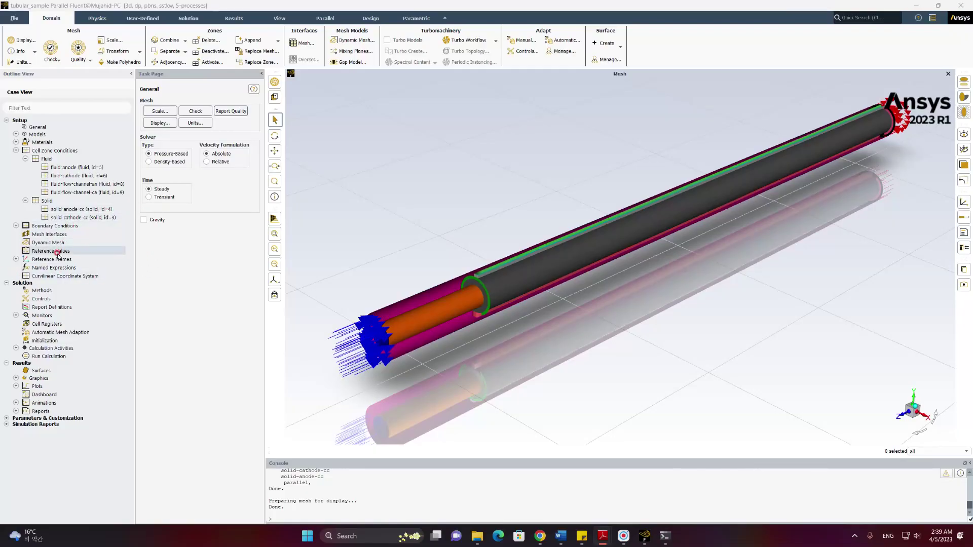
click(15, 226)
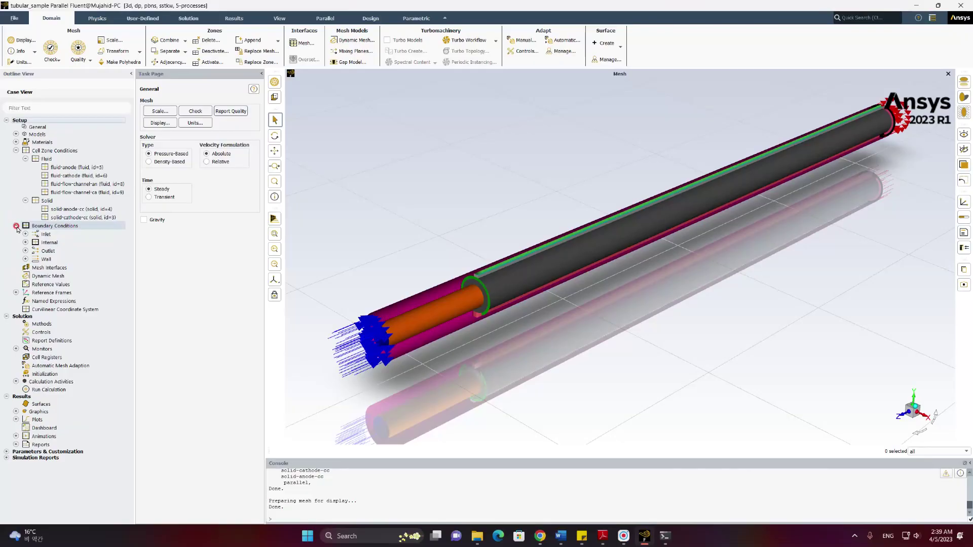
double_click(36, 260)
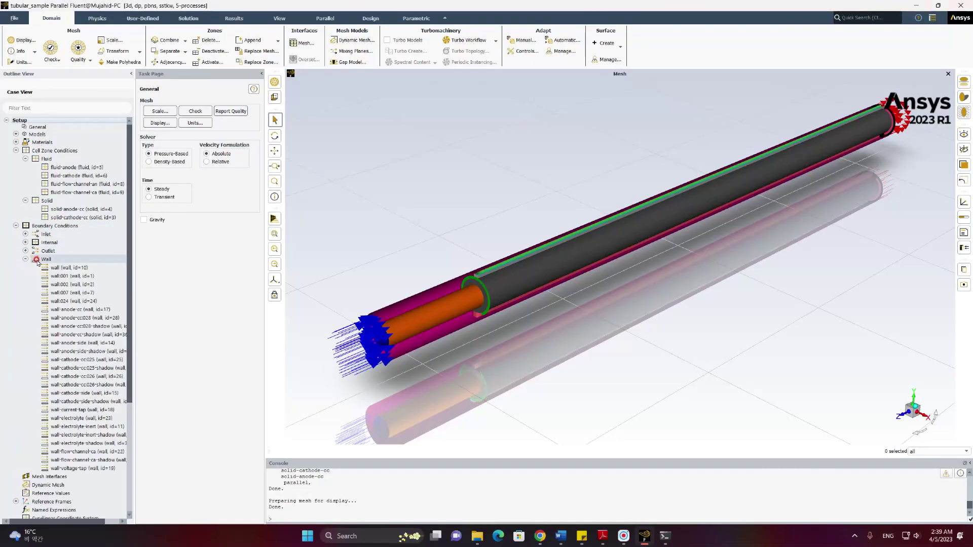
click(78, 319)
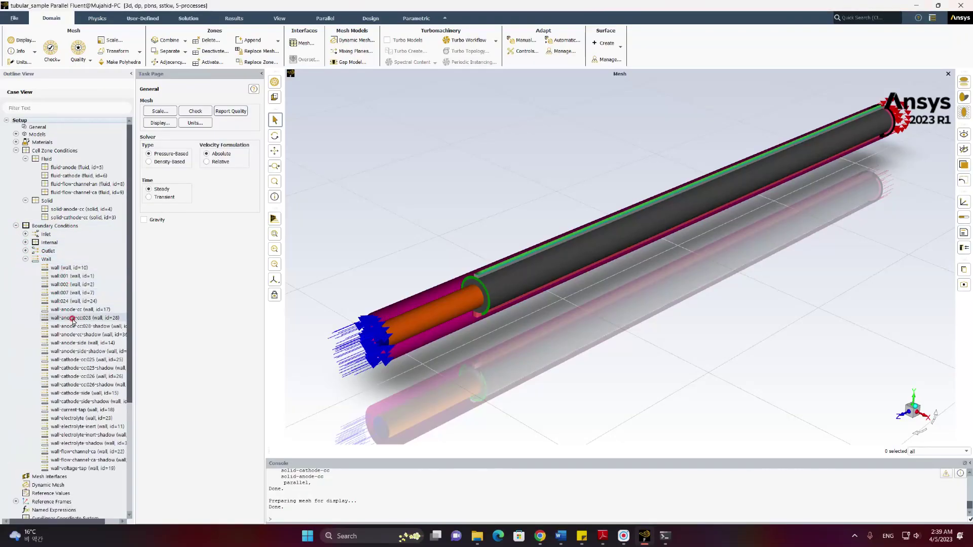
click(81, 401)
click(80, 418)
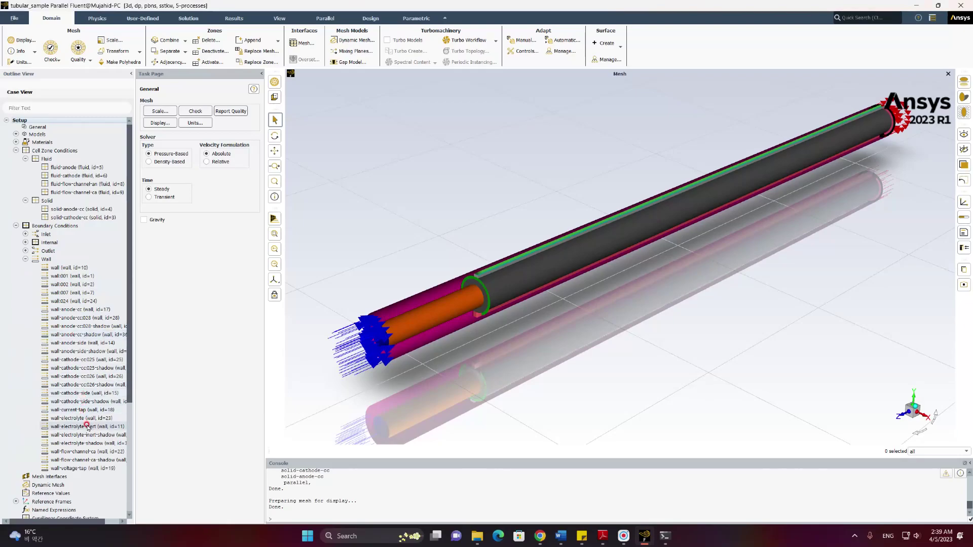
click(72, 428)
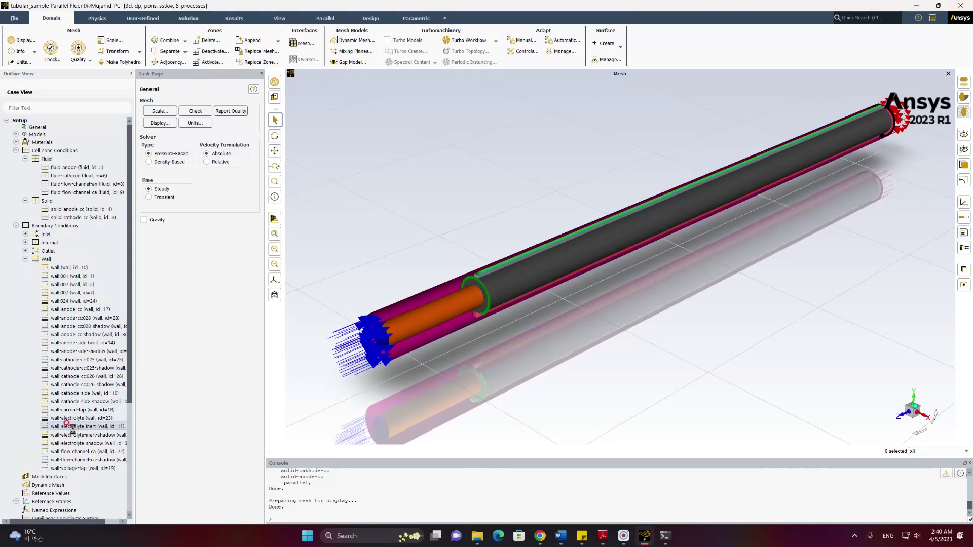
click(71, 435)
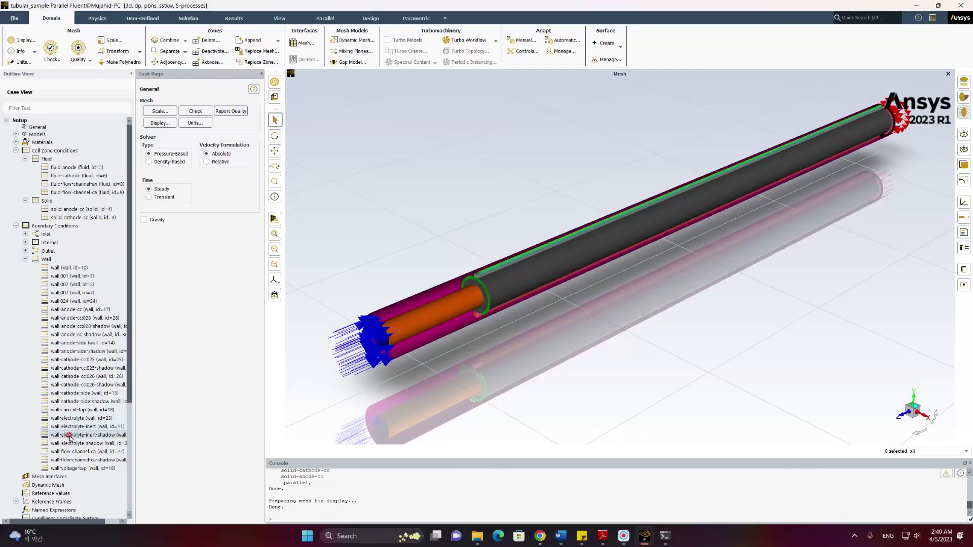
Display only the wall-electrolyte and wall-electrolyte-inert zones together in the mesh view
click(66, 419)
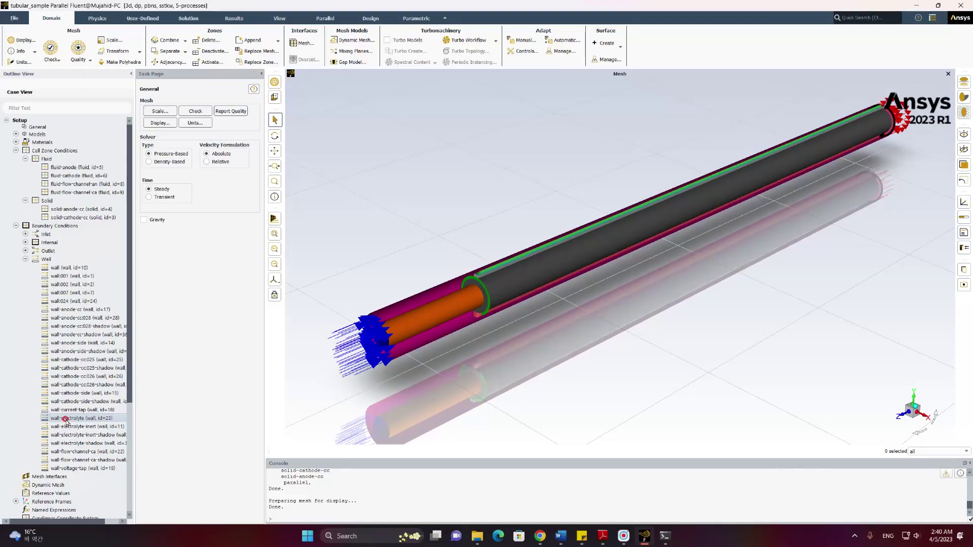
scroll(66, 420, down, 2)
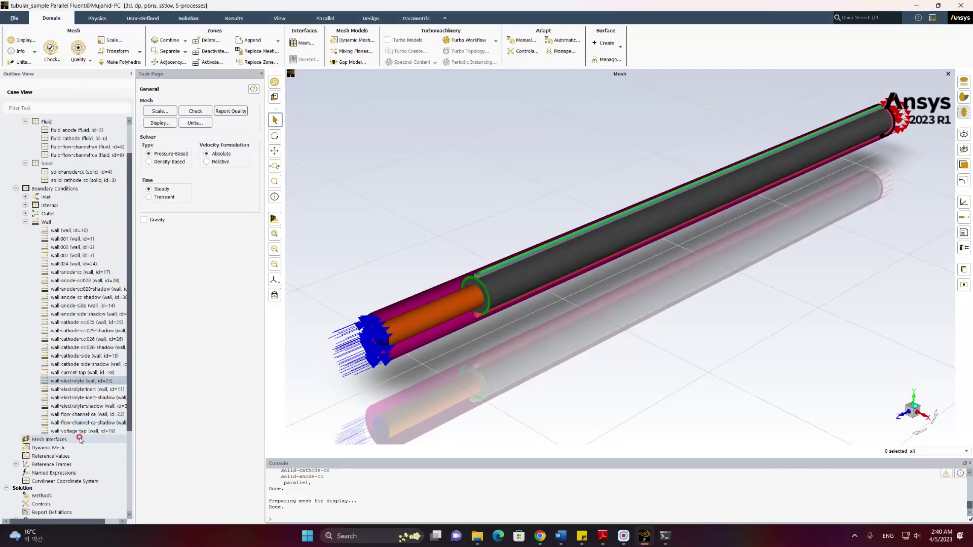
ctrl+click(70, 389)
drag(513, 281, 501, 282)
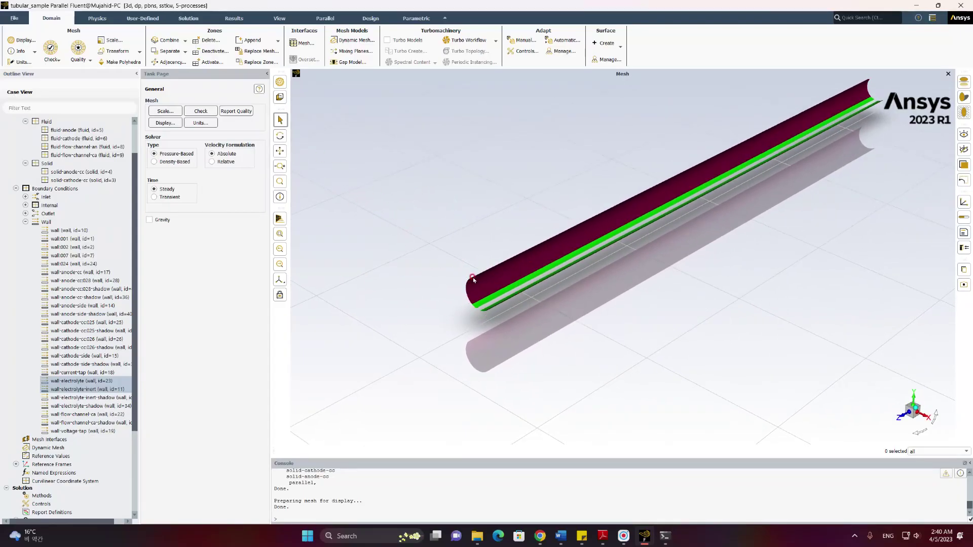
Turn off Outer Face Culling in the display options and inspect the open end of the electrolyte tube
click(282, 19)
click(23, 50)
click(180, 302)
click(176, 365)
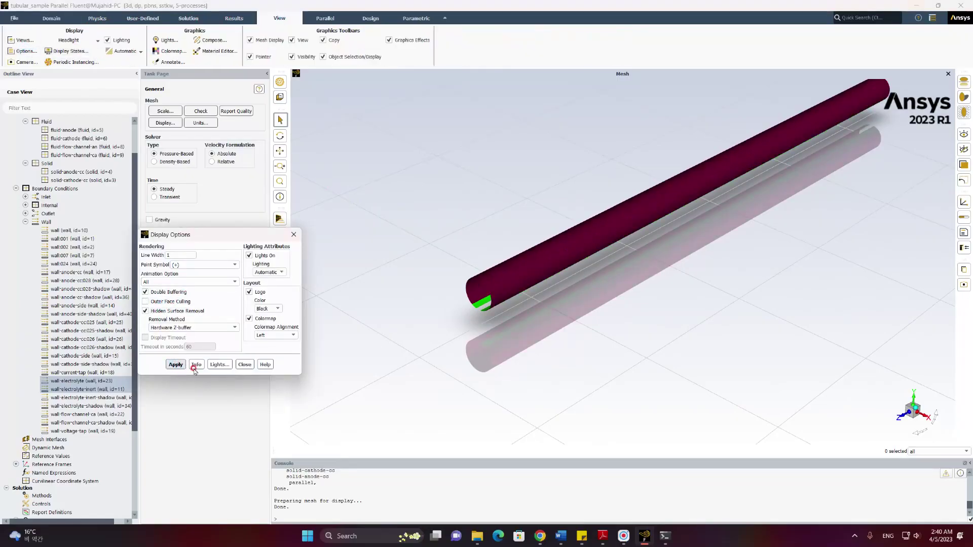
click(245, 365)
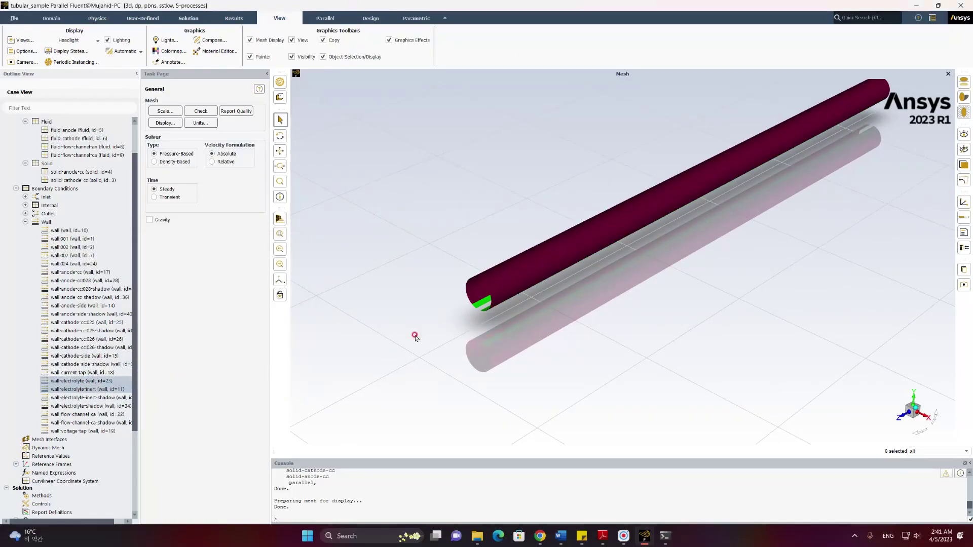
scroll(521, 297, down, 1)
drag(521, 297, 621, 247)
drag(463, 289, 450, 338)
scroll(450, 339, up, 5)
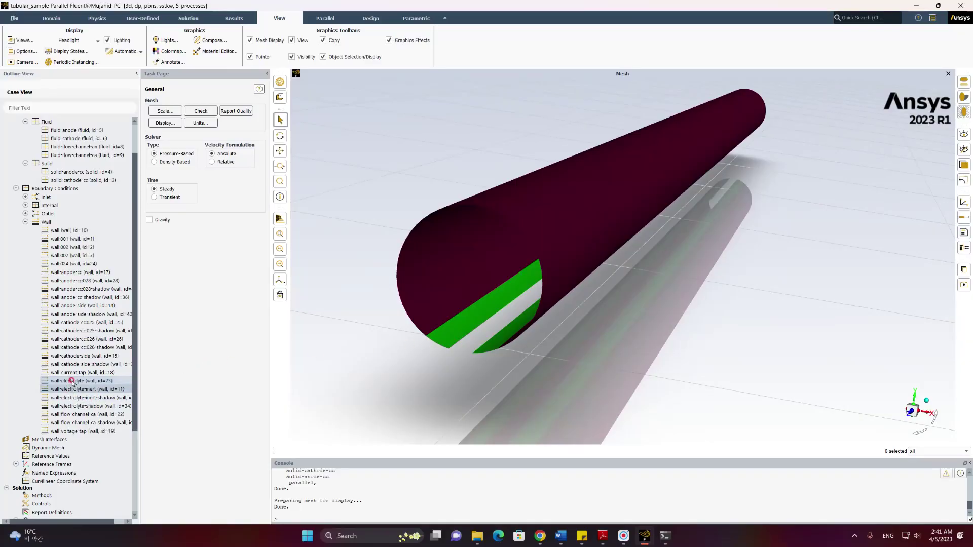
Rename the wall-electrolyte zone, which borders fluid-cathode, as wall-electrolyte_cathode
drag(73, 389, 85, 381)
click(85, 380)
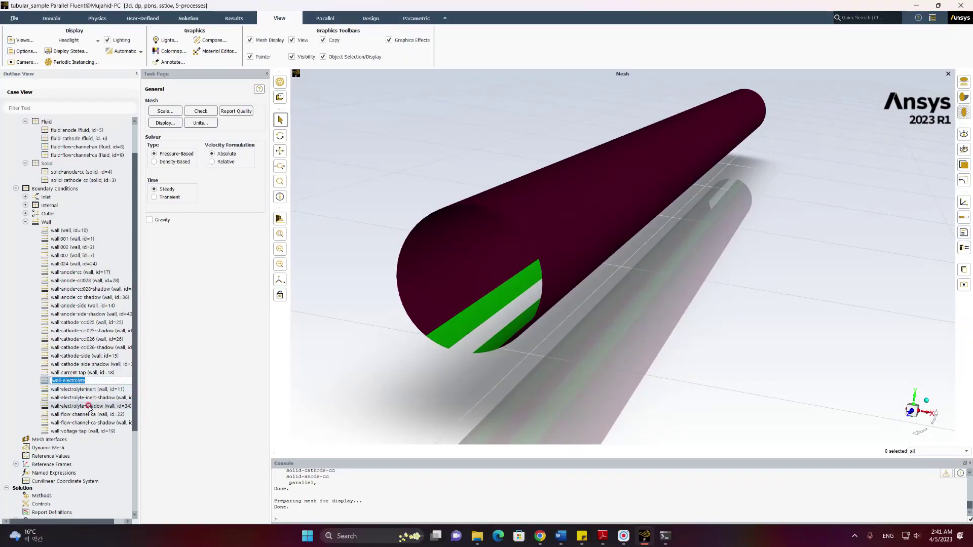
click(90, 399)
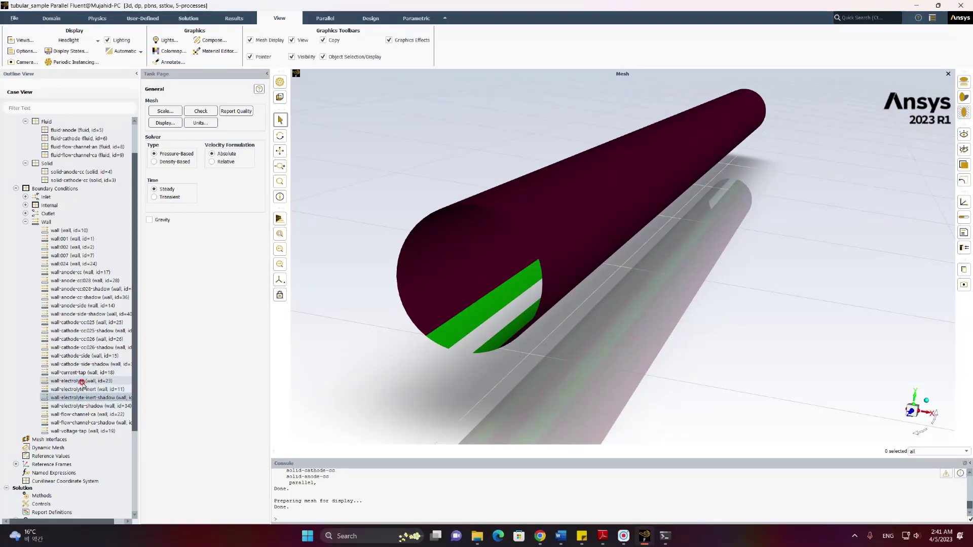
double_click(82, 382)
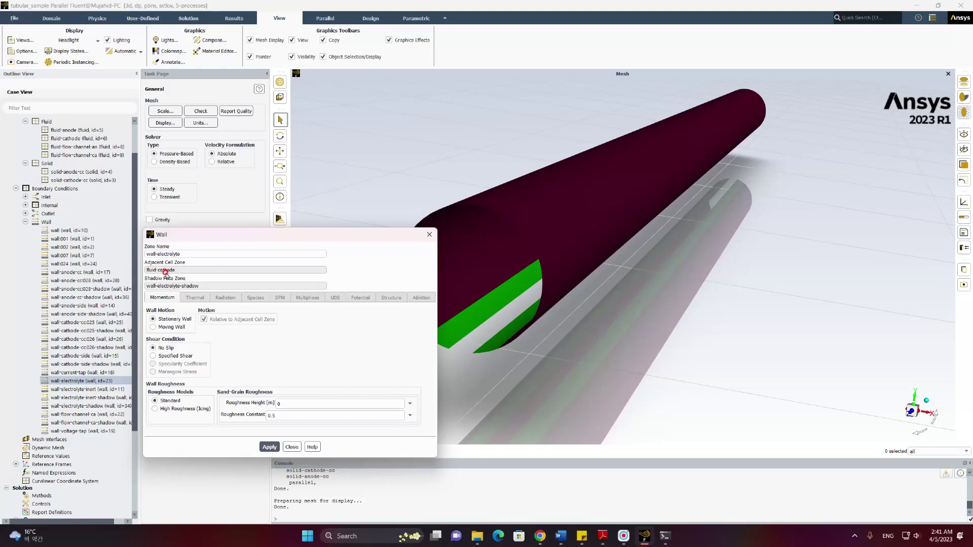
click(185, 253)
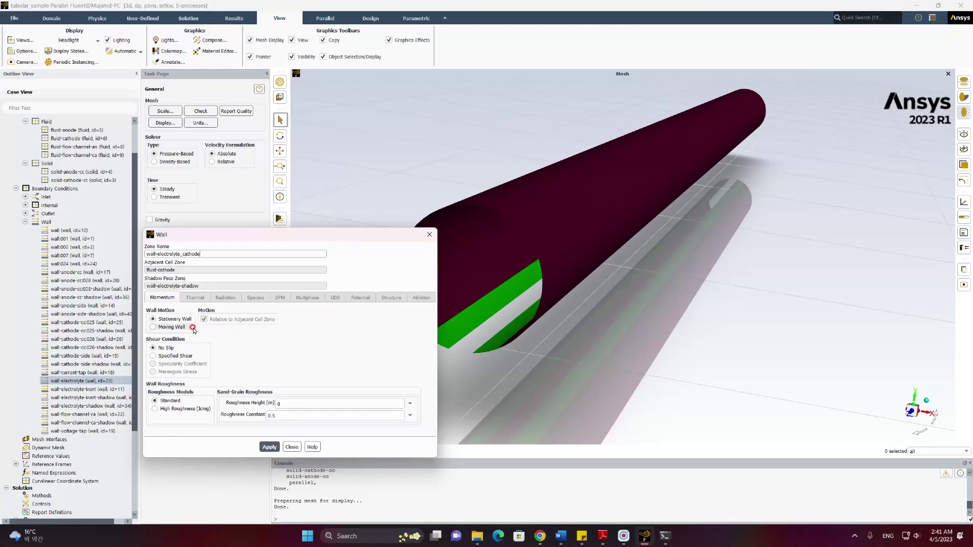
click(269, 447)
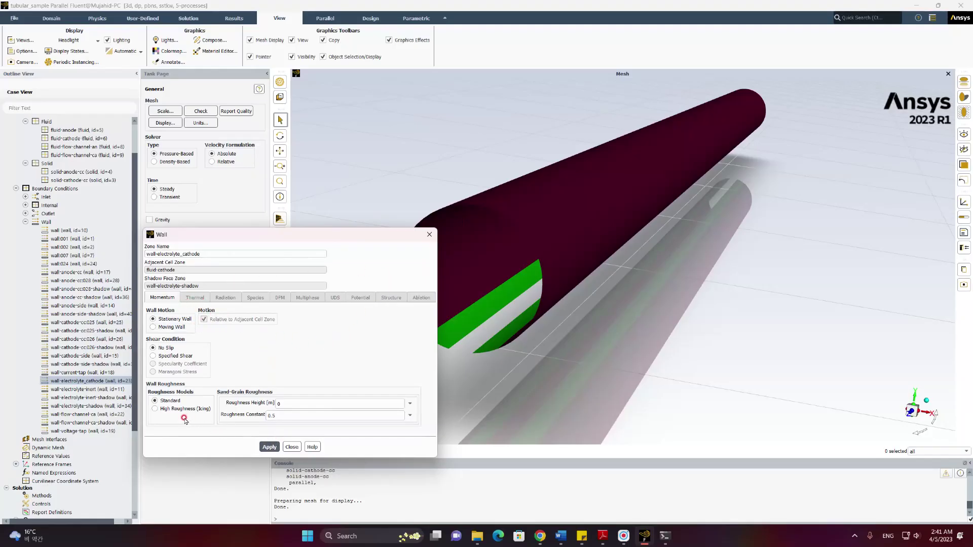
click(292, 447)
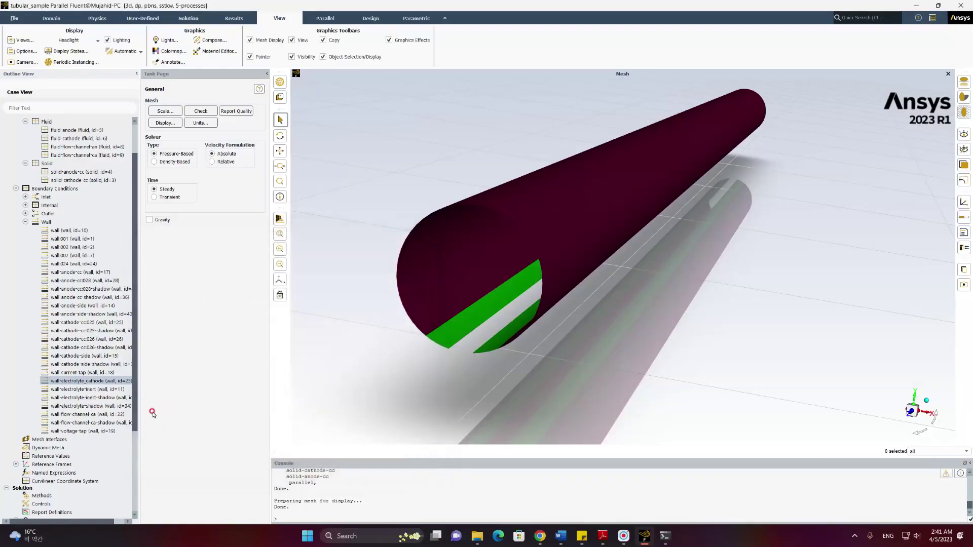
Display only the wall-electrolyte-shadow zone in the mesh view
click(97, 381)
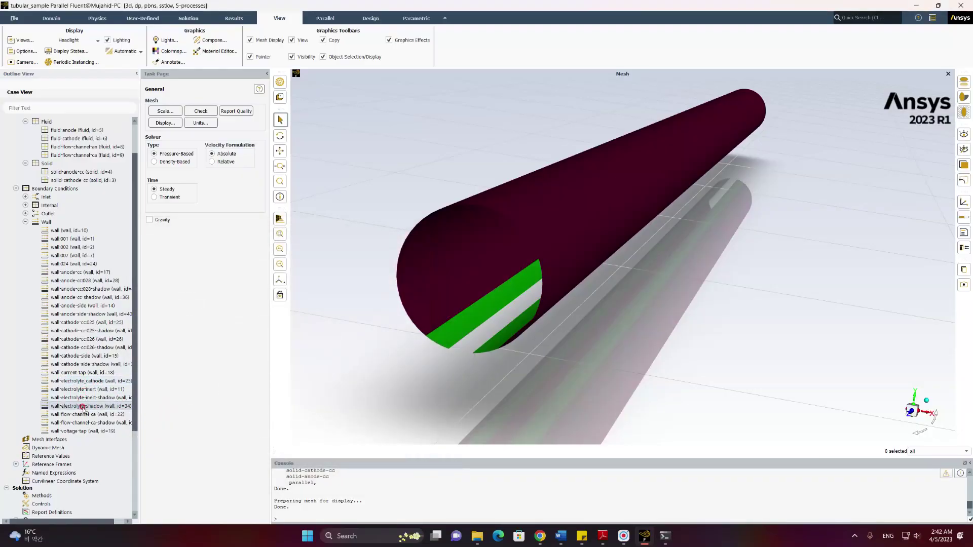
right_click(82, 407)
click(107, 475)
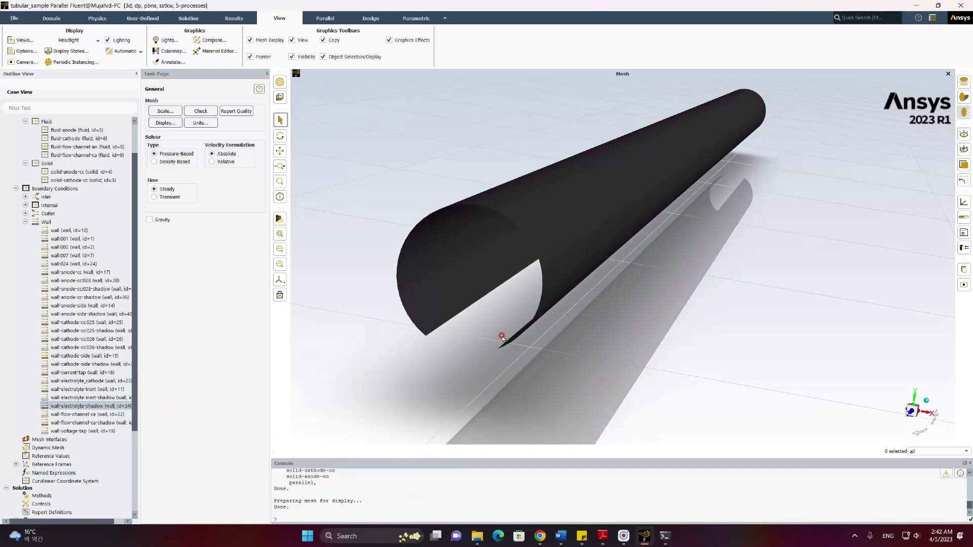
Rename the wall-electrolyte-shadow zone, which borders fluid-anode, as wall-electrolyte-anode
right_click(71, 404)
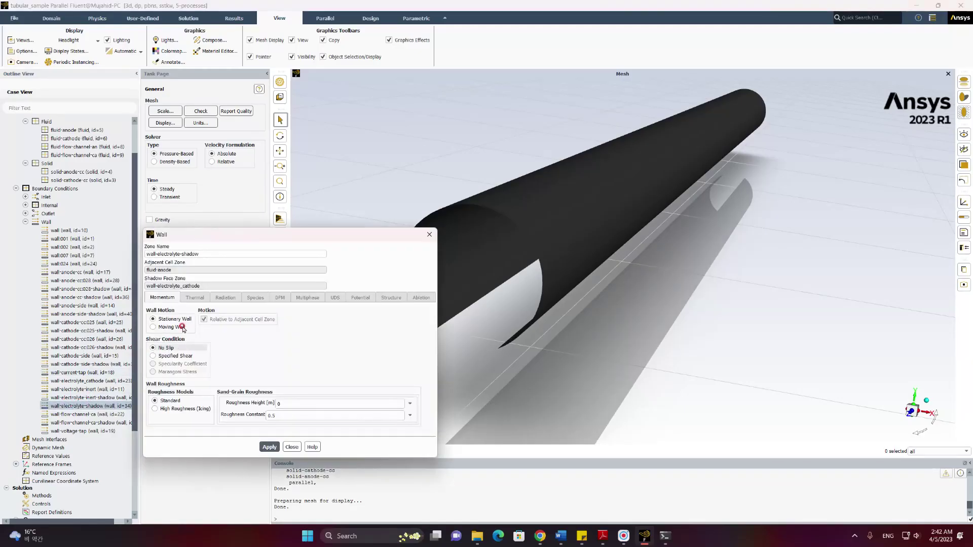
click(150, 286)
click(150, 270)
click(163, 272)
click(177, 253)
drag(182, 254, 255, 254)
text(_)
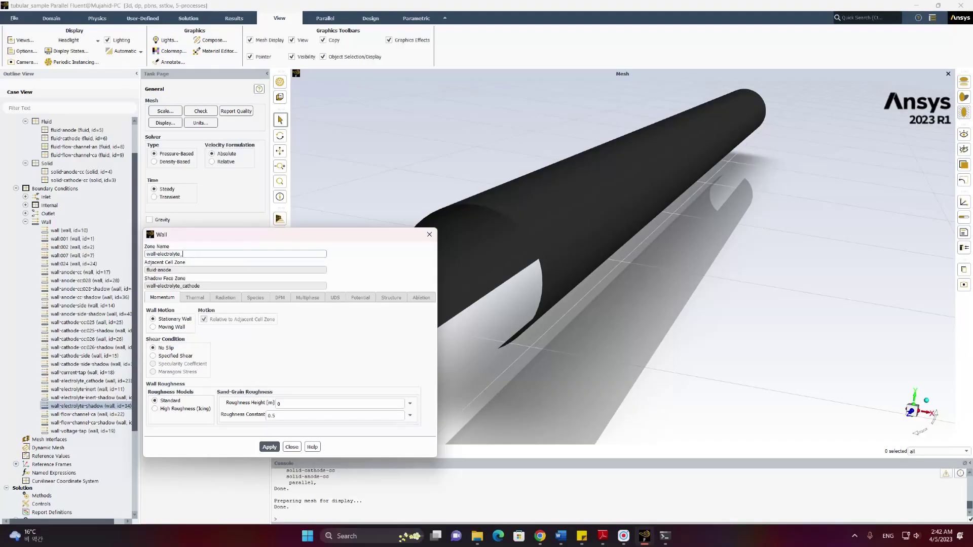
click(193, 254)
click(269, 447)
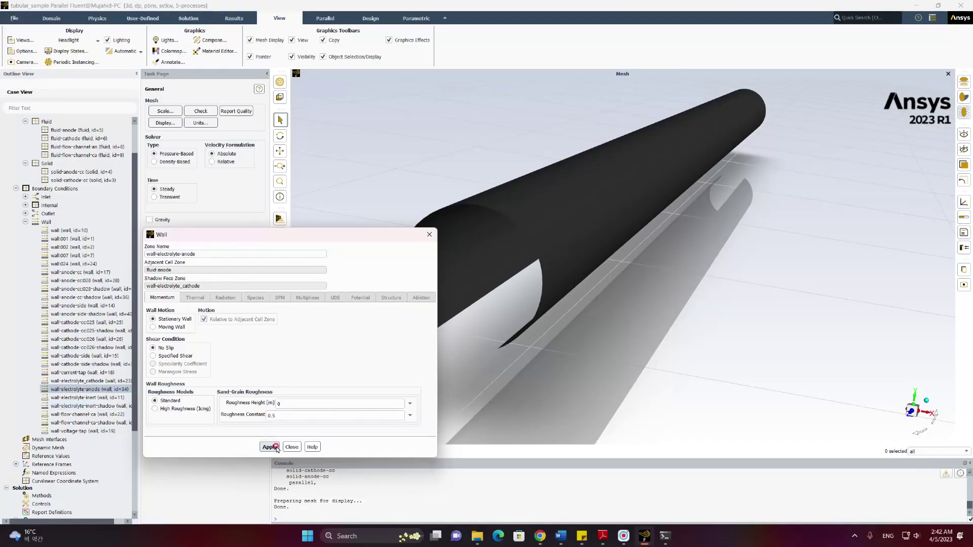
click(291, 447)
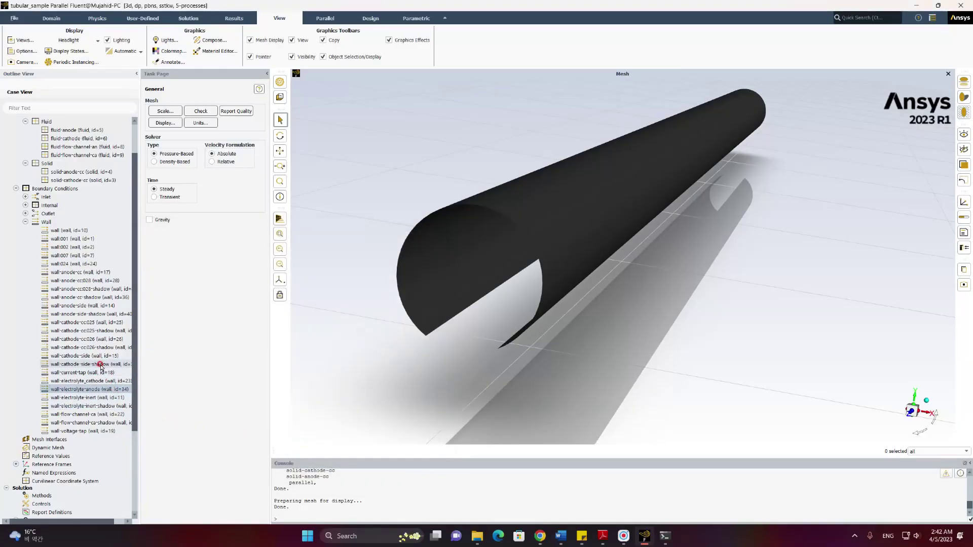
Replace the underscore in the cathode-side electrolyte wall's name with a hyphen, making it wall-electrolyte-cathode
double_click(101, 381)
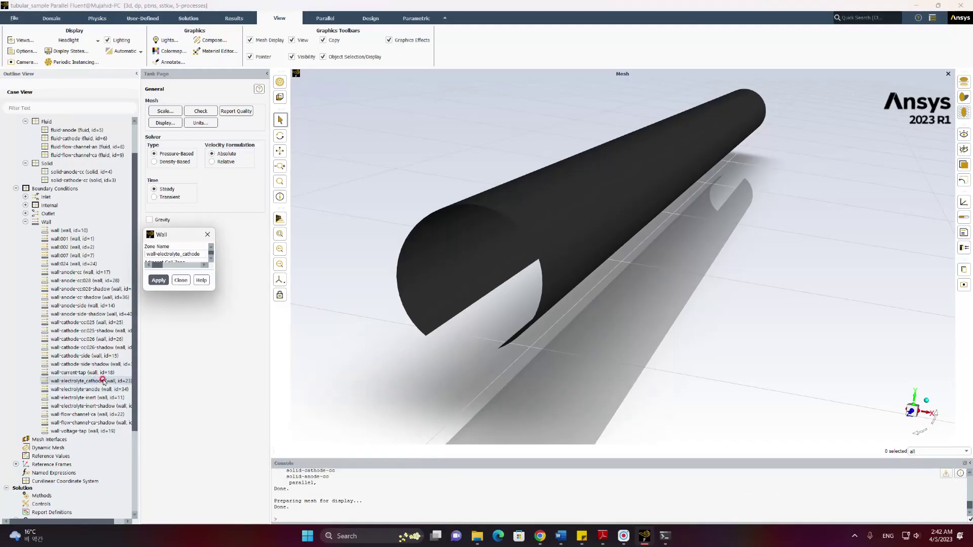
click(182, 253)
click(193, 272)
click(223, 299)
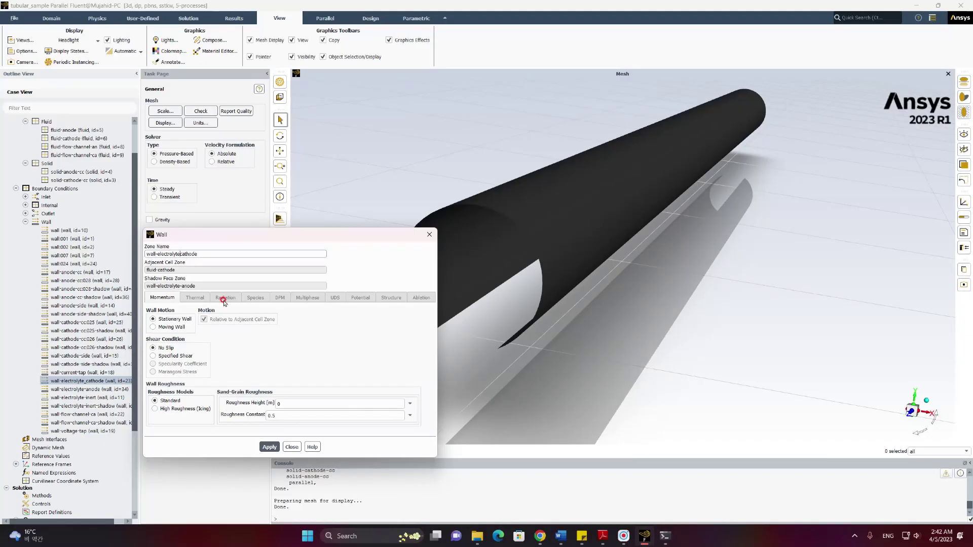
click(269, 447)
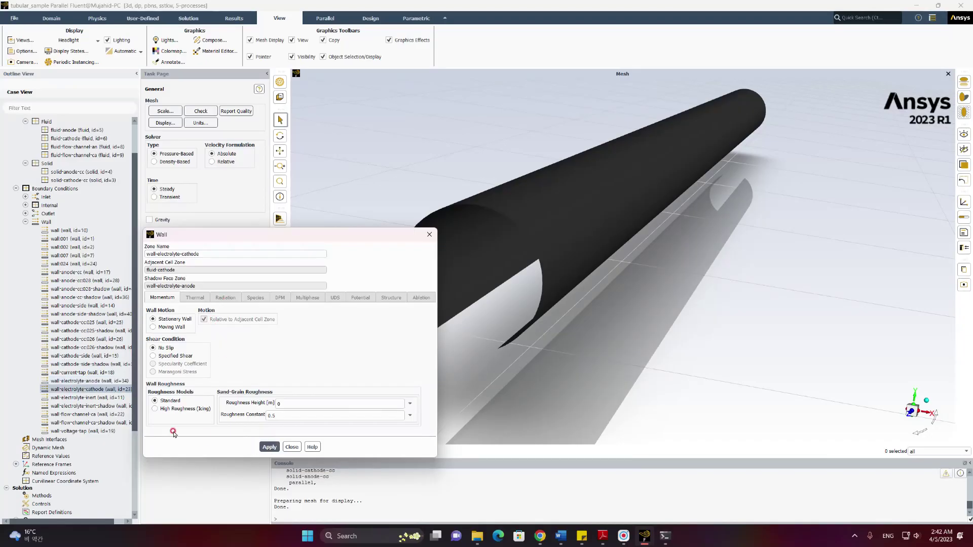
click(292, 447)
Check the adjacent cell zone and shadow face zone of wall-electrolyte-anode and wall-electrolyte-cathode
click(99, 381)
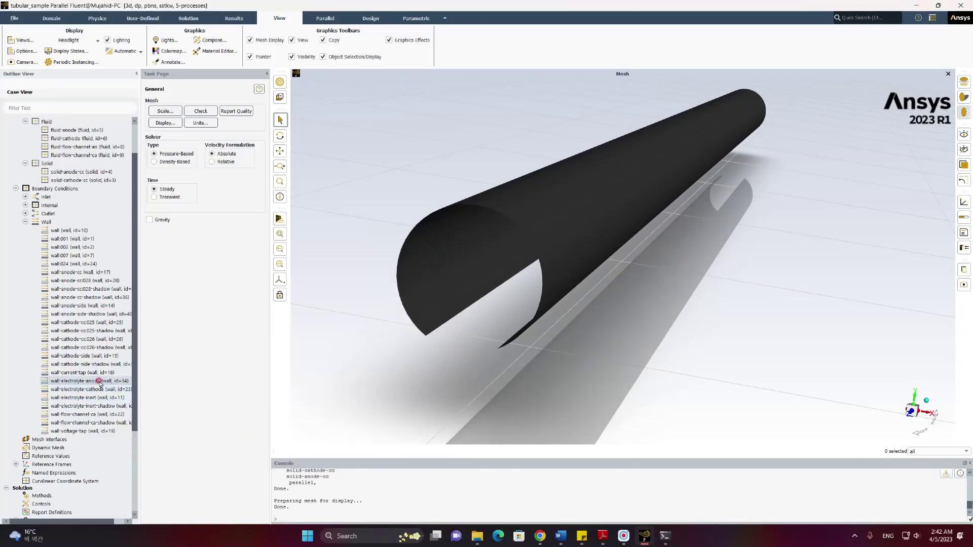
click(99, 391)
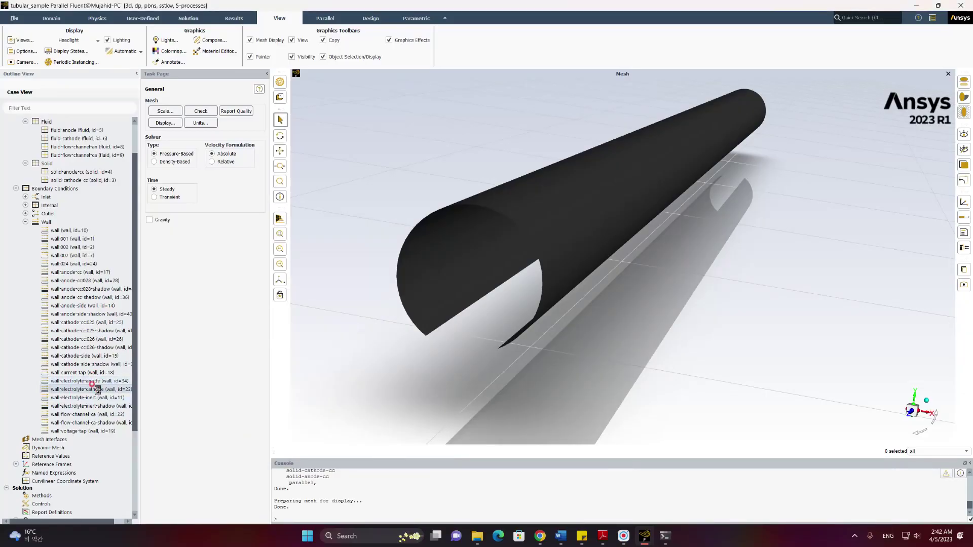
click(84, 388)
click(82, 383)
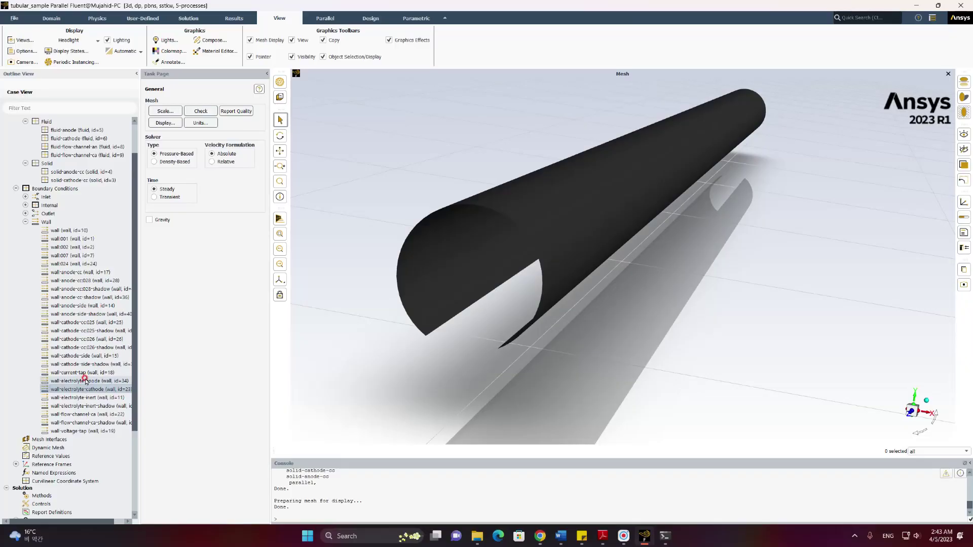
click(83, 381)
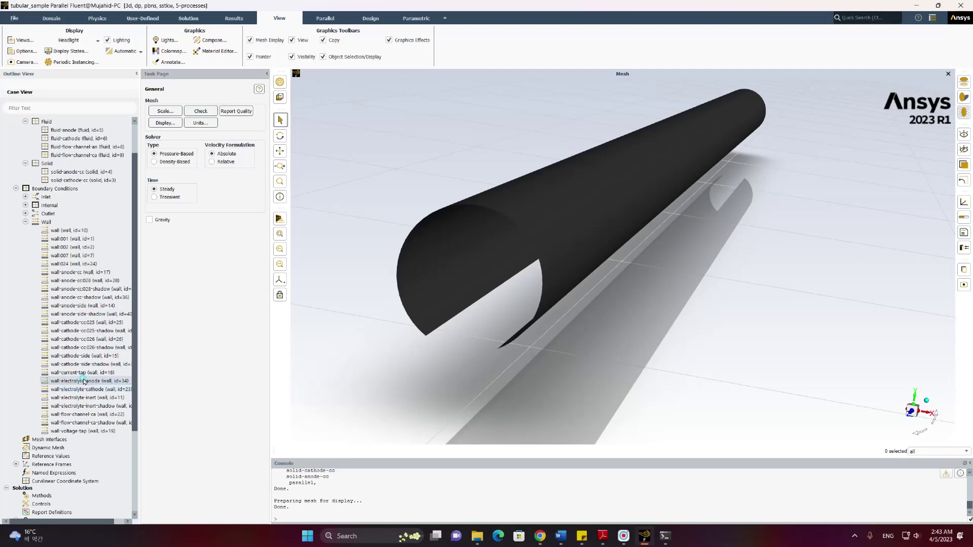
double_click(83, 380)
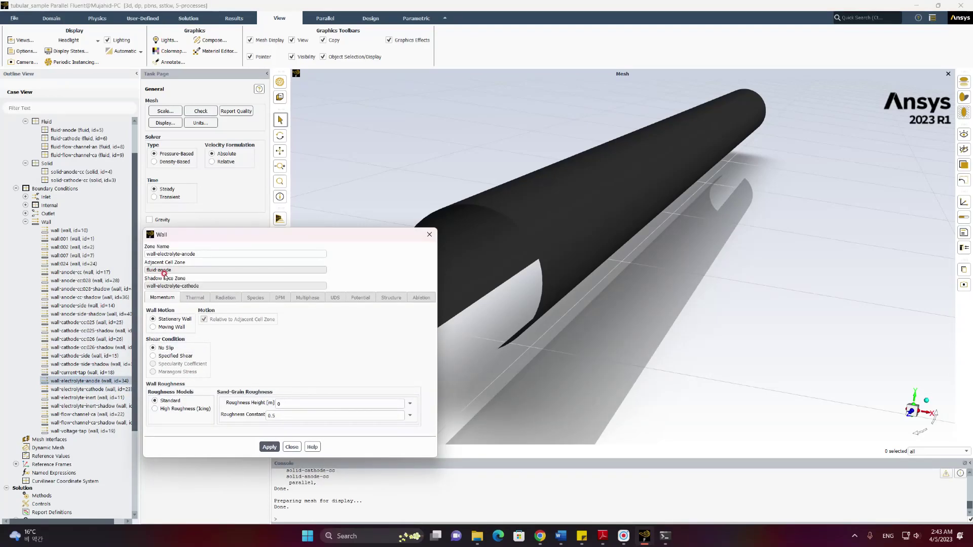
click(292, 447)
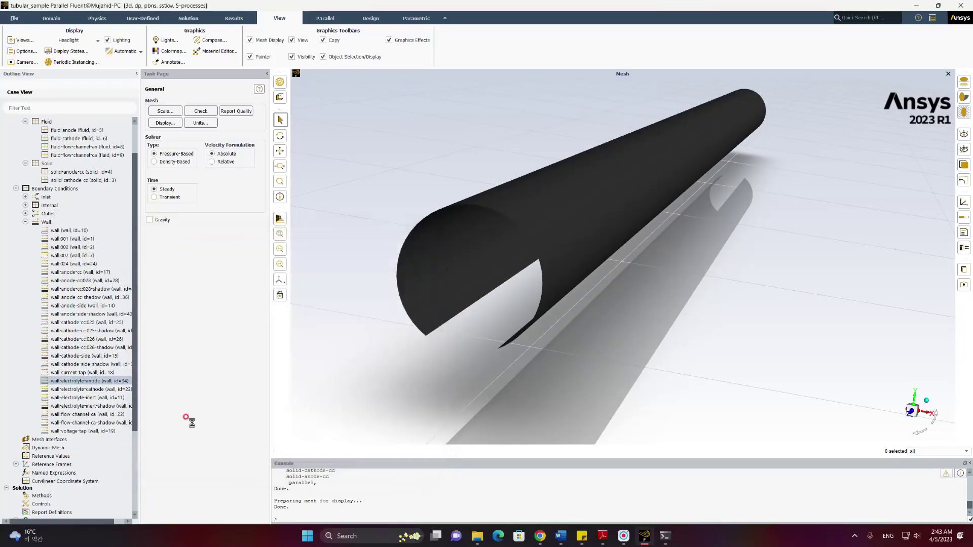
double_click(92, 390)
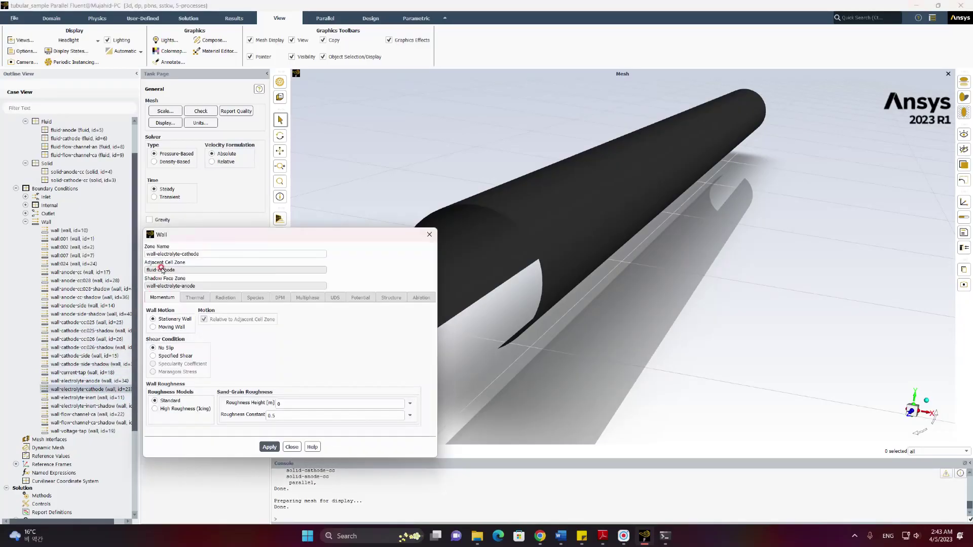
Run a mesh check on the domain and enlarge the console to read its report
click(292, 448)
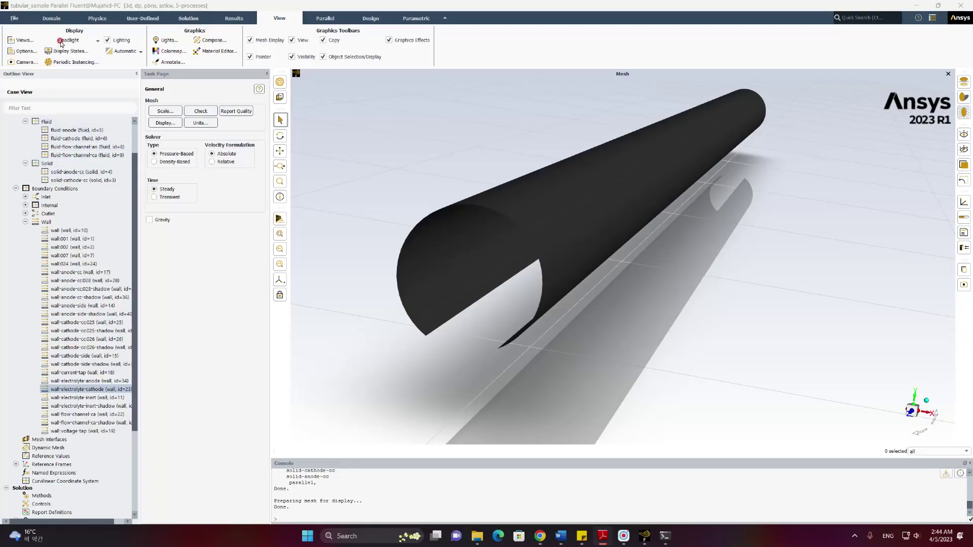
click(48, 18)
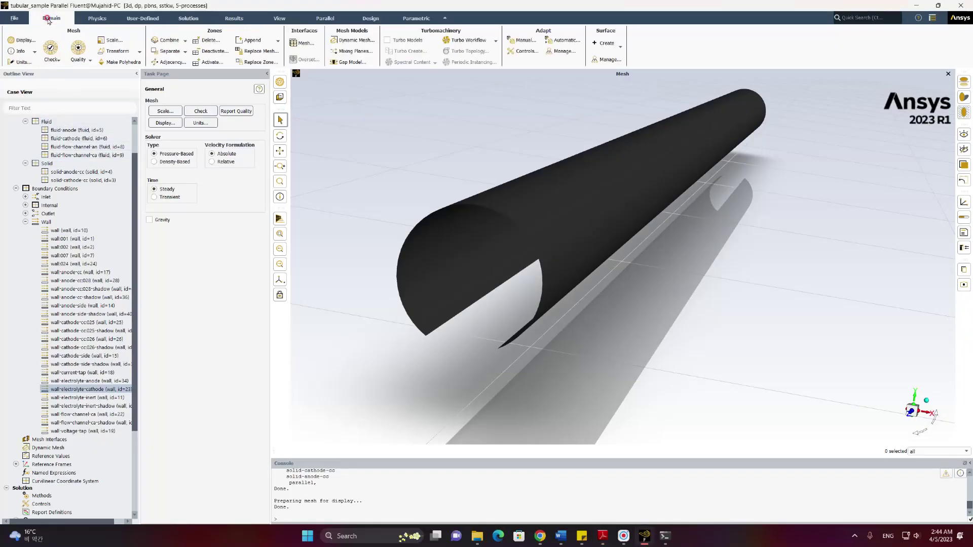
click(50, 56)
click(69, 68)
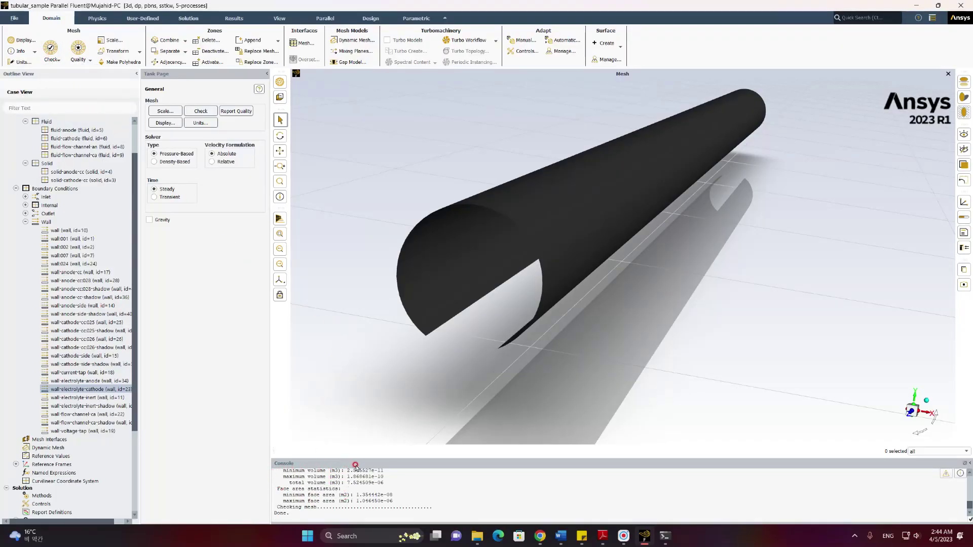
drag(358, 455, 359, 385)
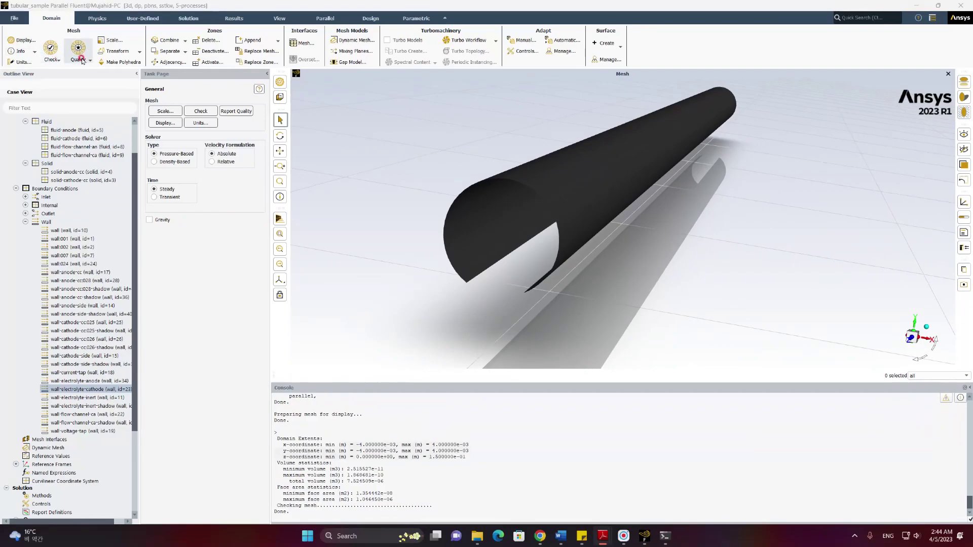
Display all inlet, outlet and wall surfaces of the fuel cell in the mesh view
click(31, 41)
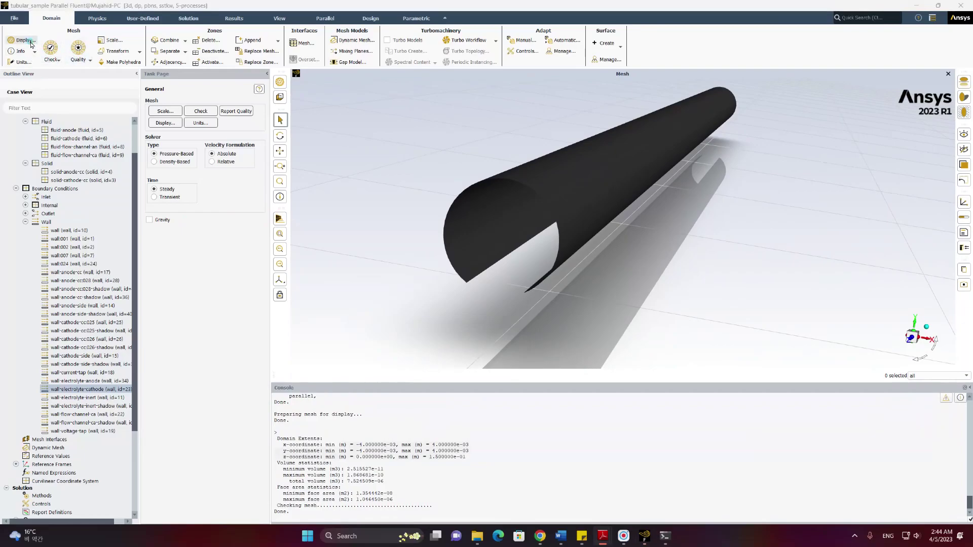
click(248, 273)
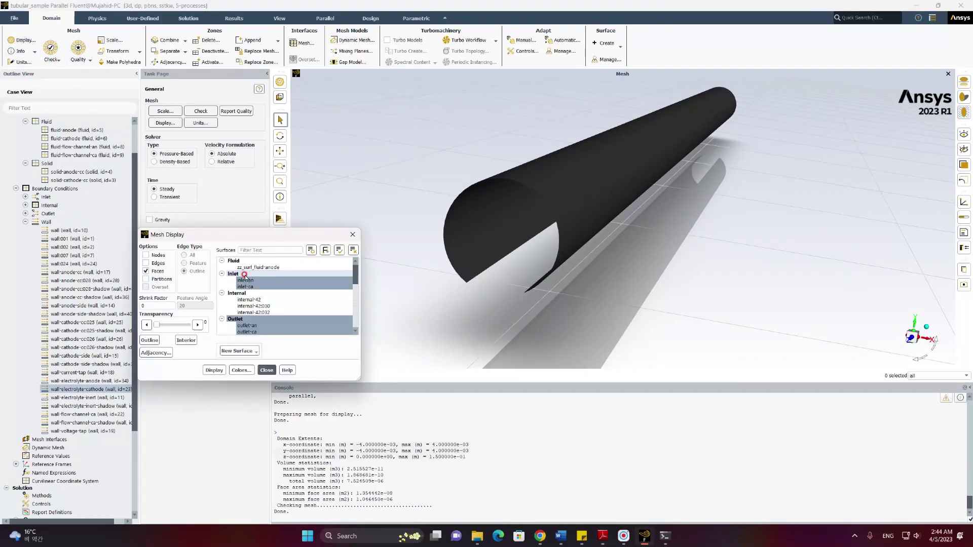
scroll(256, 304, down, 10)
click(260, 306)
scroll(259, 306, up, 10)
click(214, 370)
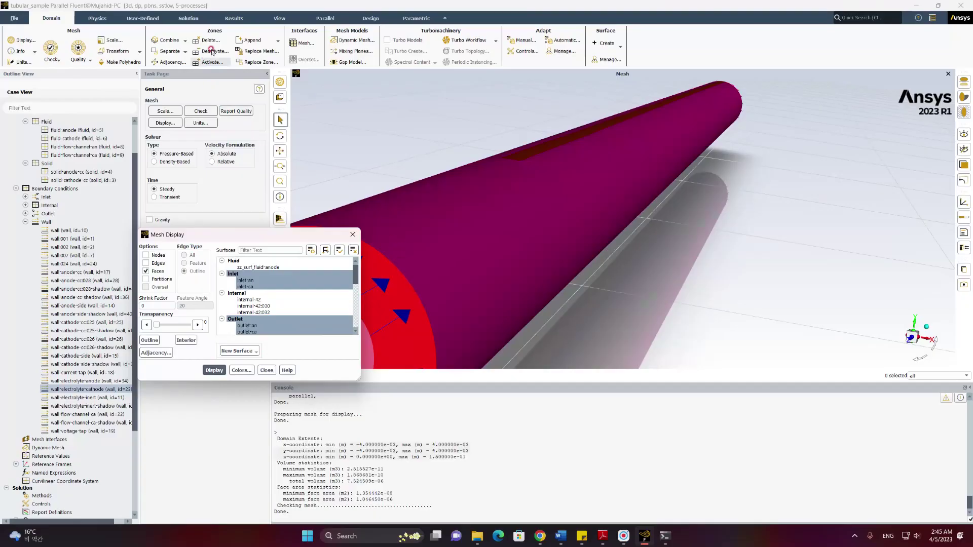
click(267, 370)
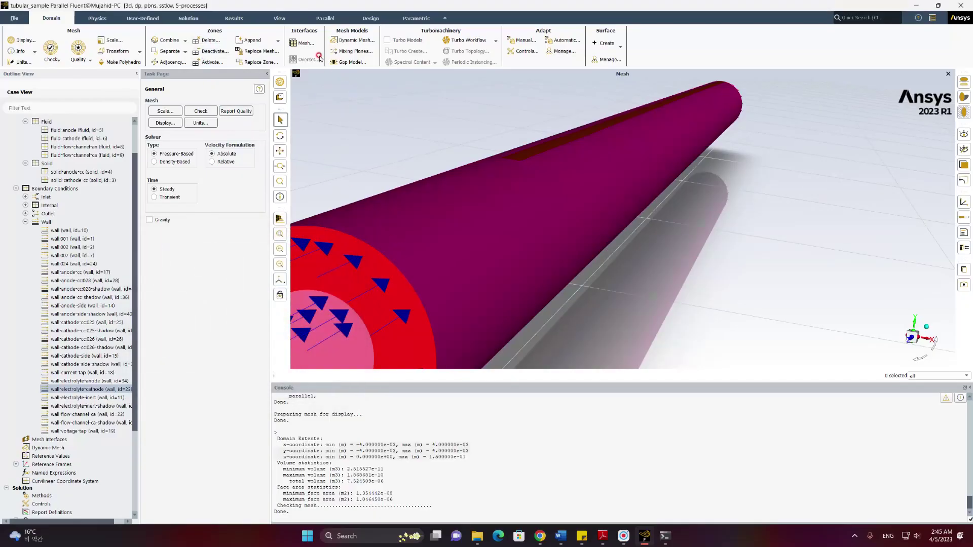
Turn on outer face culling in the display options and apply it to the mesh view
click(265, 23)
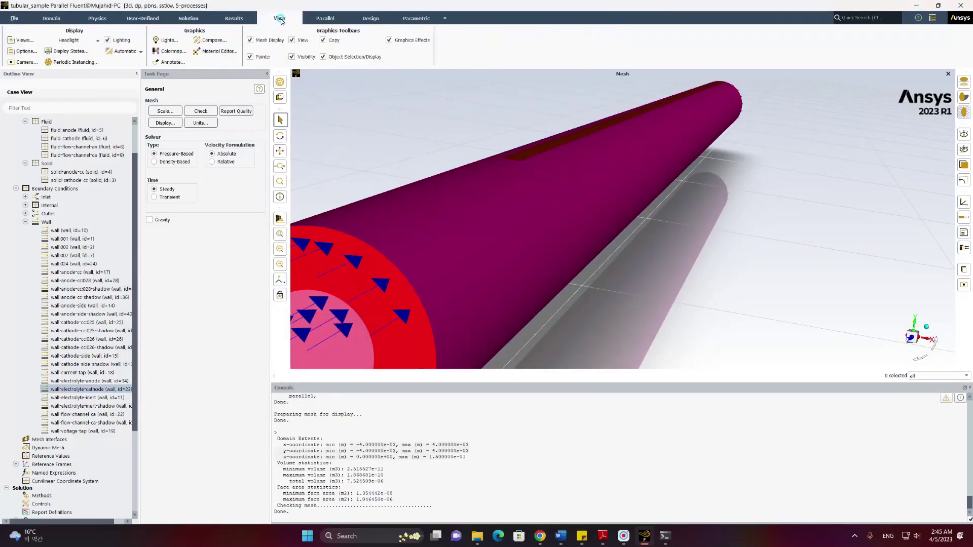
click(21, 50)
click(146, 302)
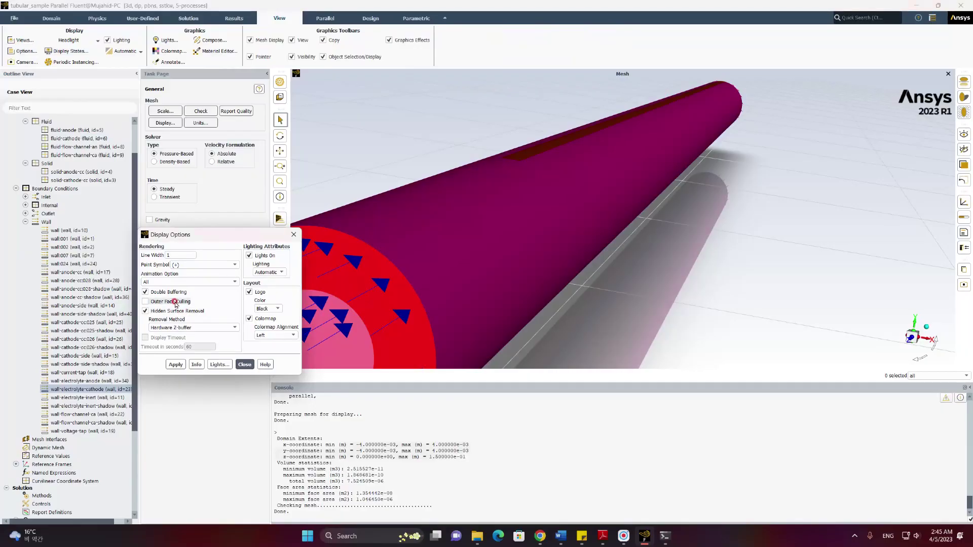
click(175, 364)
Examine the inner layers of the tubular cell and its current collectors from several angles, up close and in full length
scroll(549, 199, down, 4)
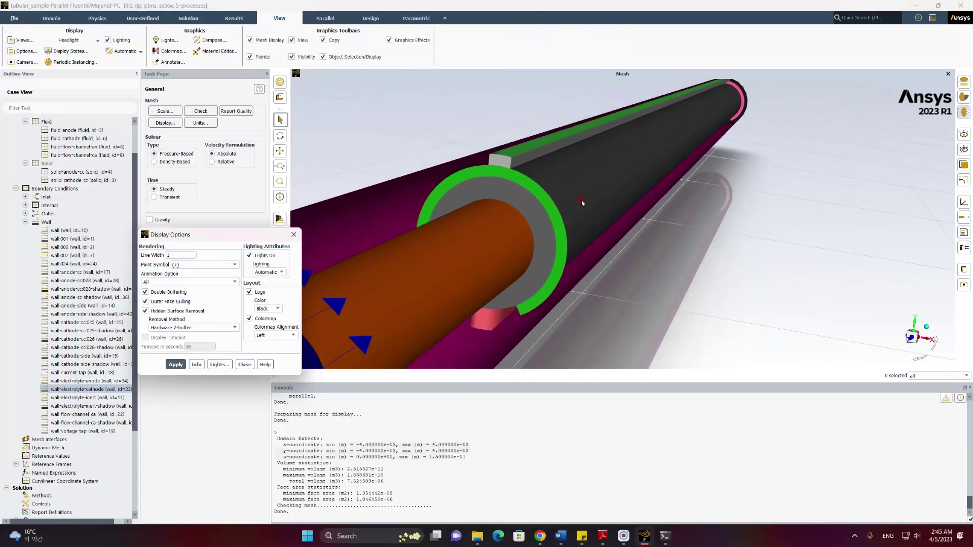
scroll(540, 207, up, 2)
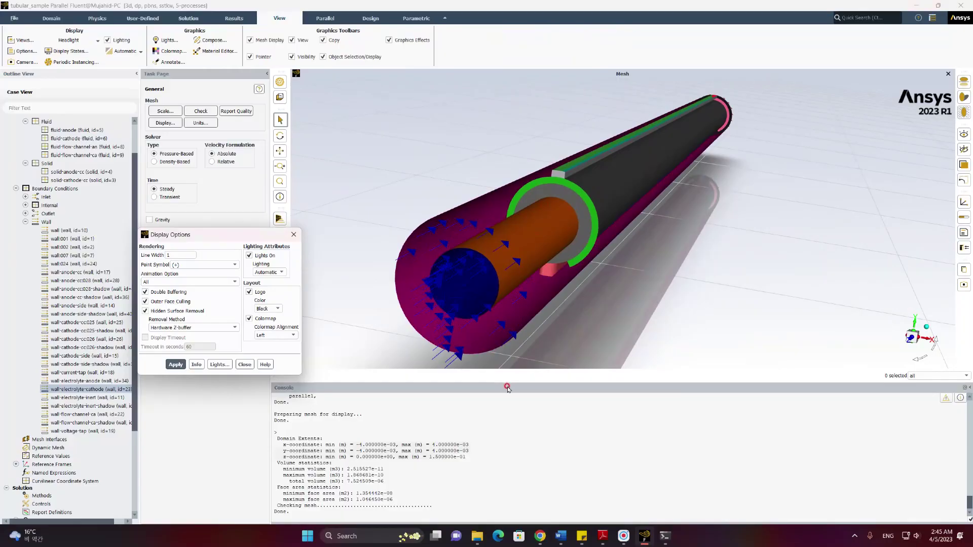
drag(506, 380, 506, 450)
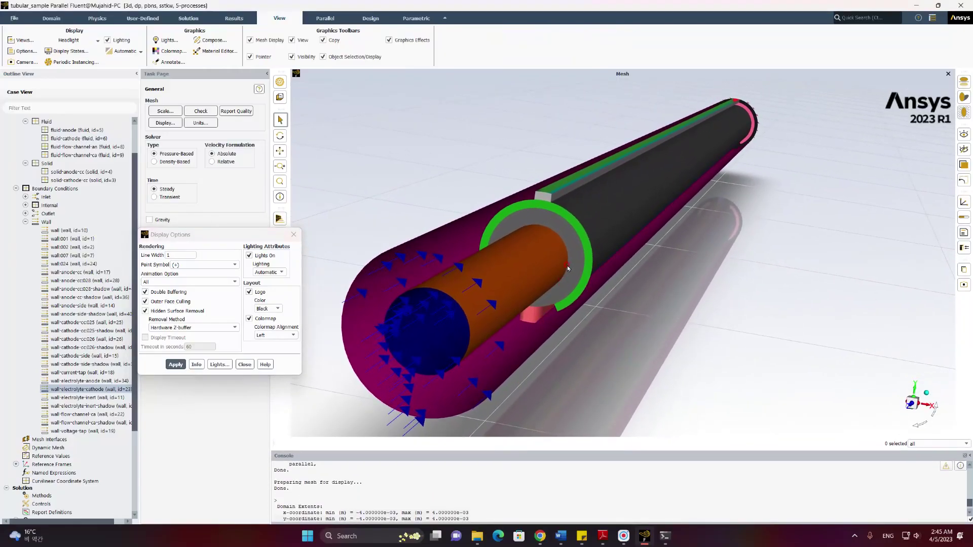
drag(640, 228, 582, 211)
scroll(582, 211, down, 2)
scroll(573, 196, up, 2)
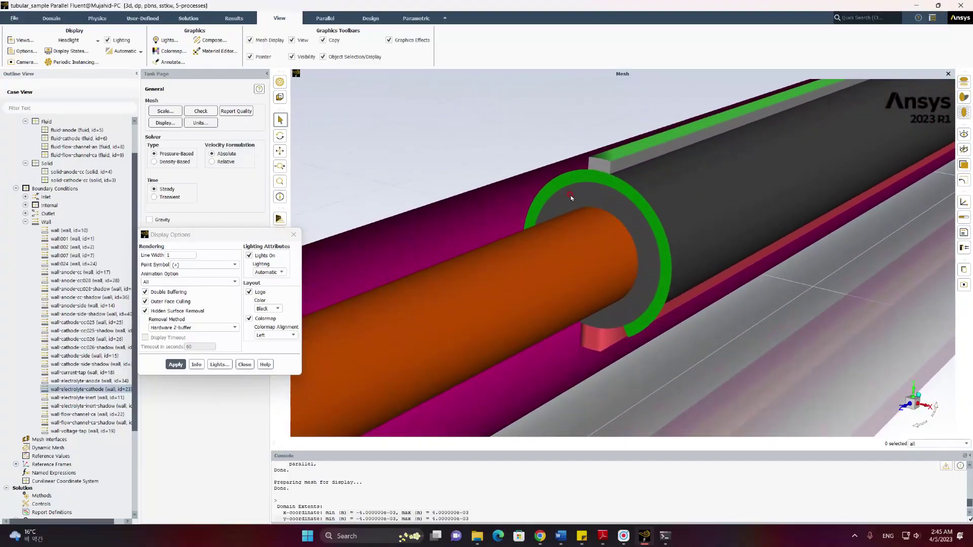
scroll(575, 195, down, 3)
scroll(603, 192, down, 2)
drag(644, 184, 496, 279)
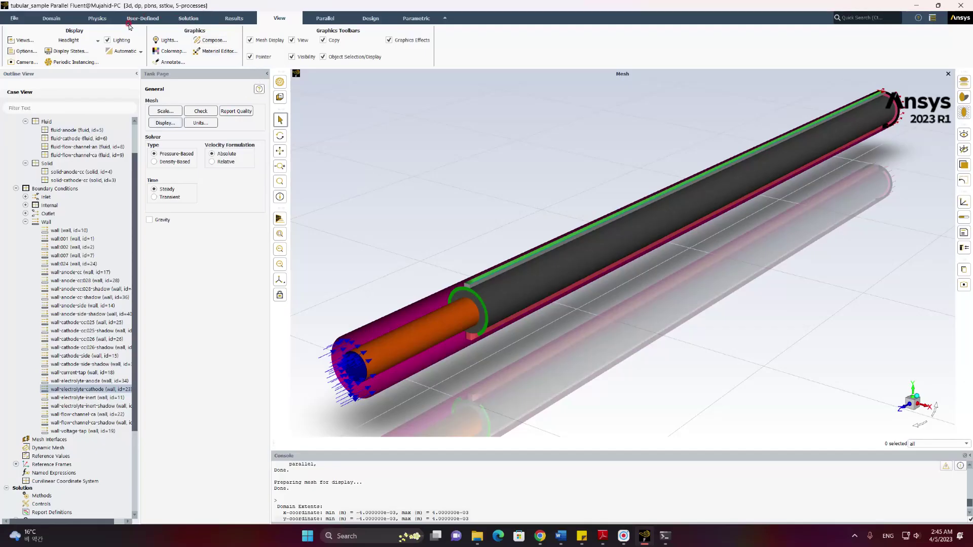
Set the Metis partitioning to 2 partitions with Laplace smoothing and a cutoff aspect ratio of 5
click(326, 18)
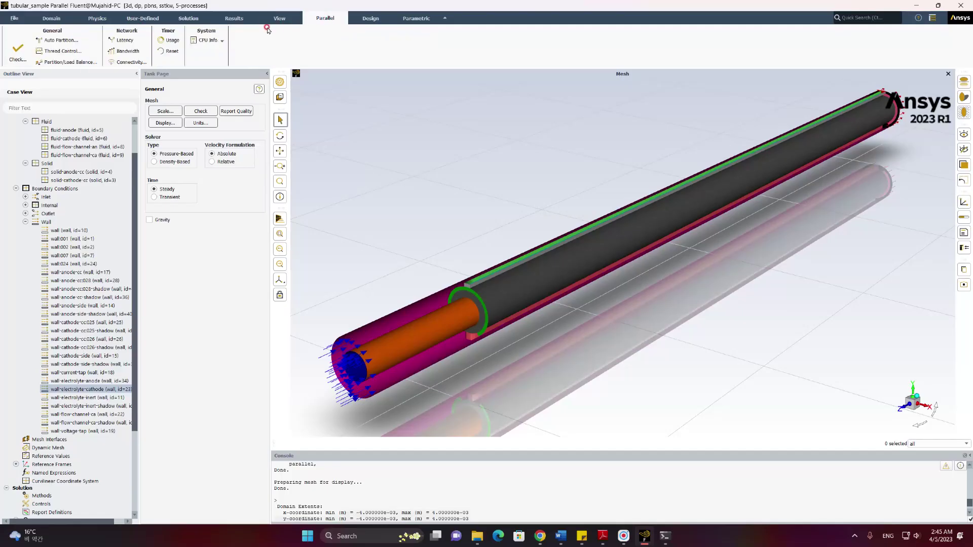
click(56, 63)
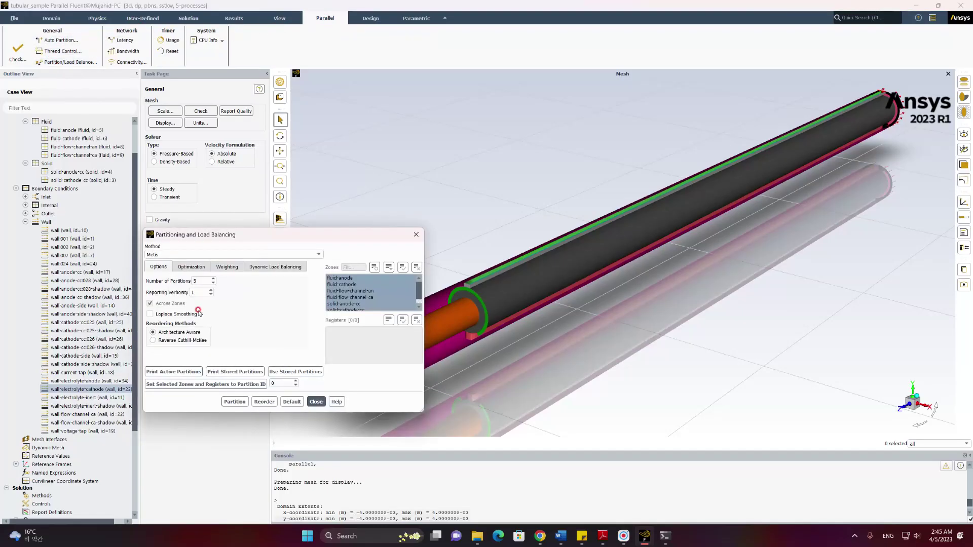
double_click(196, 281)
click(187, 279)
click(152, 299)
click(152, 314)
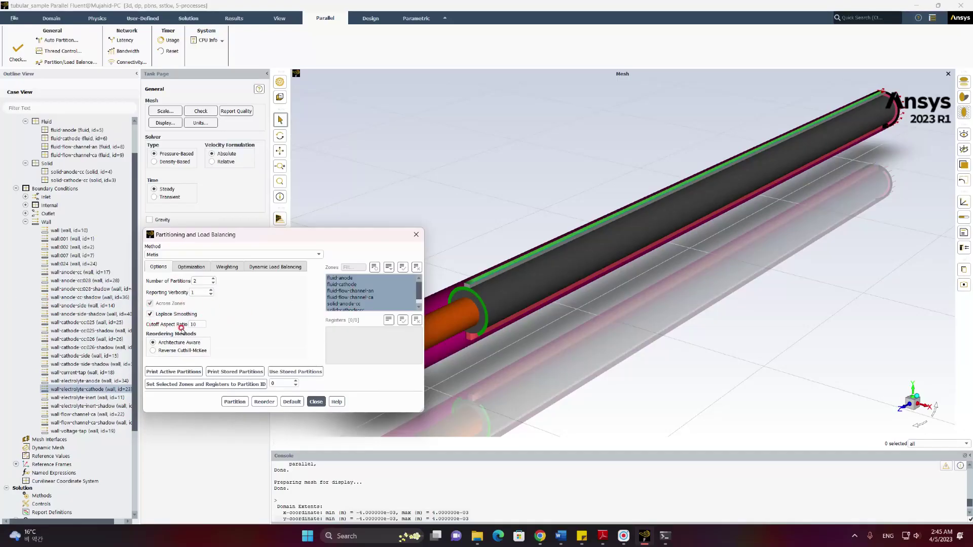
double_click(197, 325)
Partition the mesh with the Metis settings and try to use the stored partitions
click(235, 402)
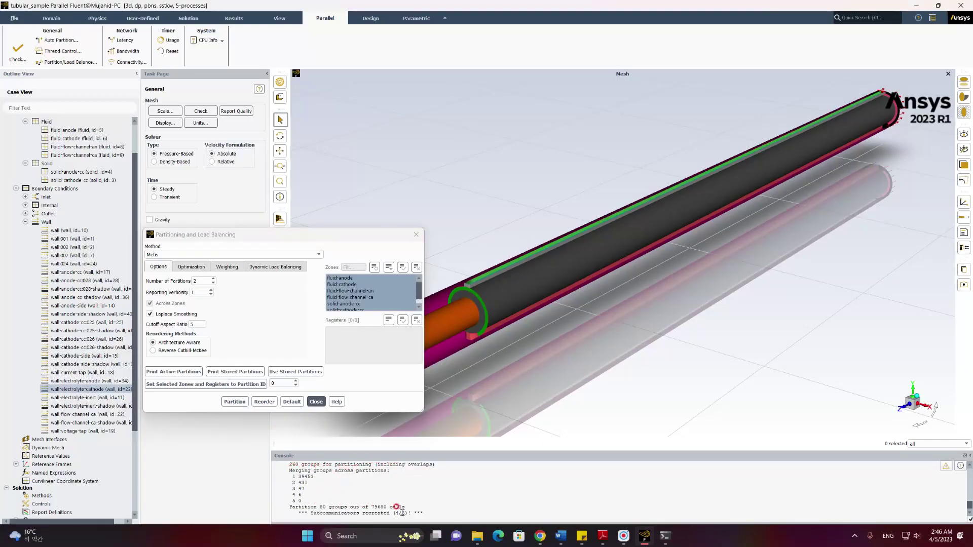
click(299, 372)
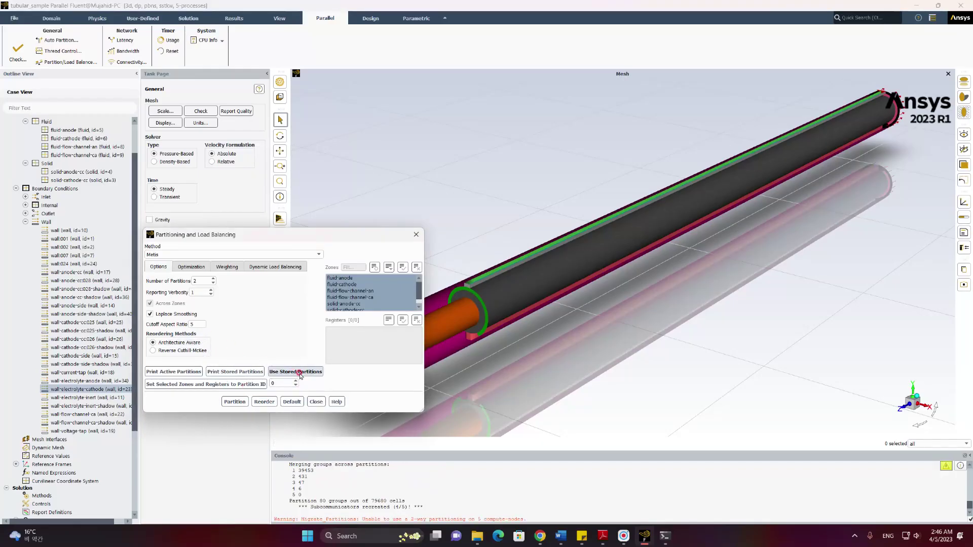
click(318, 403)
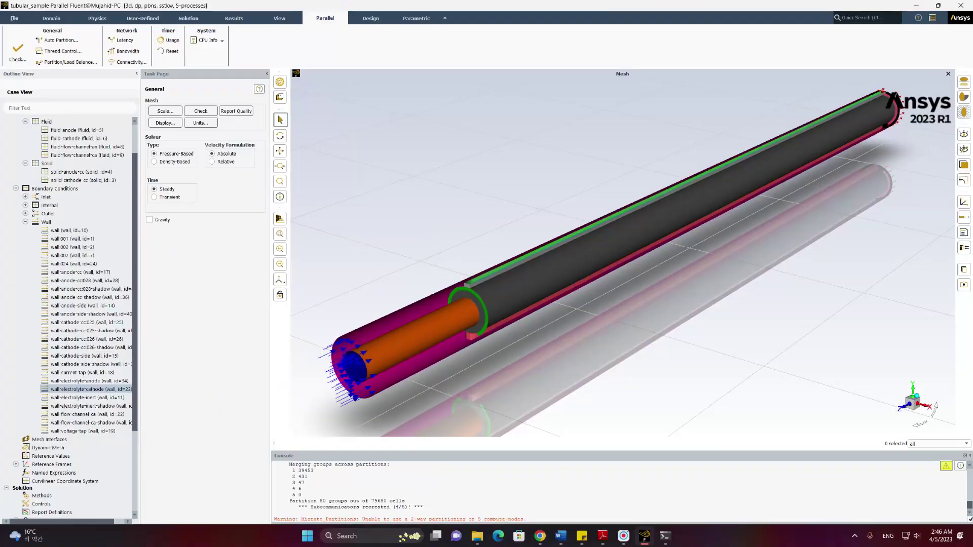
Collapse the boundary conditions and expand the list of physics models in the outline
click(14, 222)
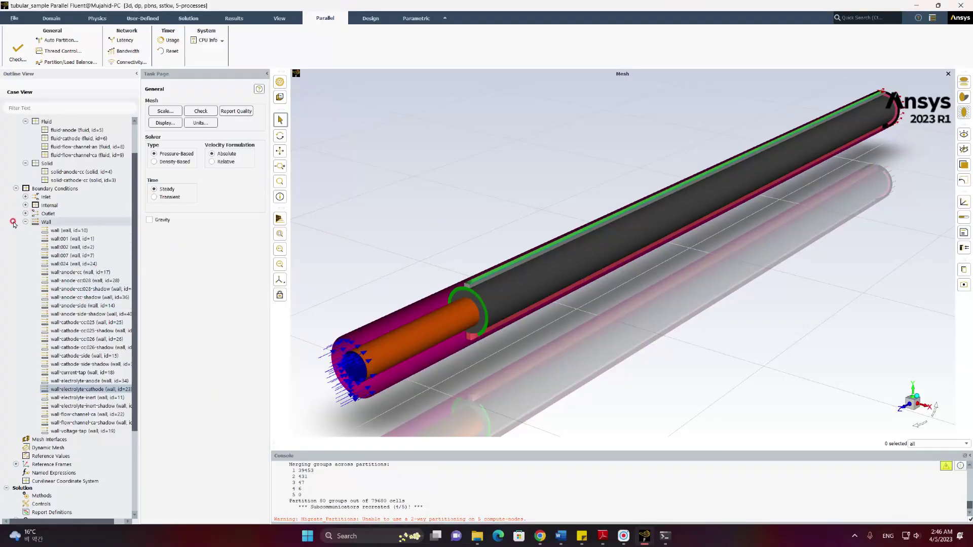
click(16, 188)
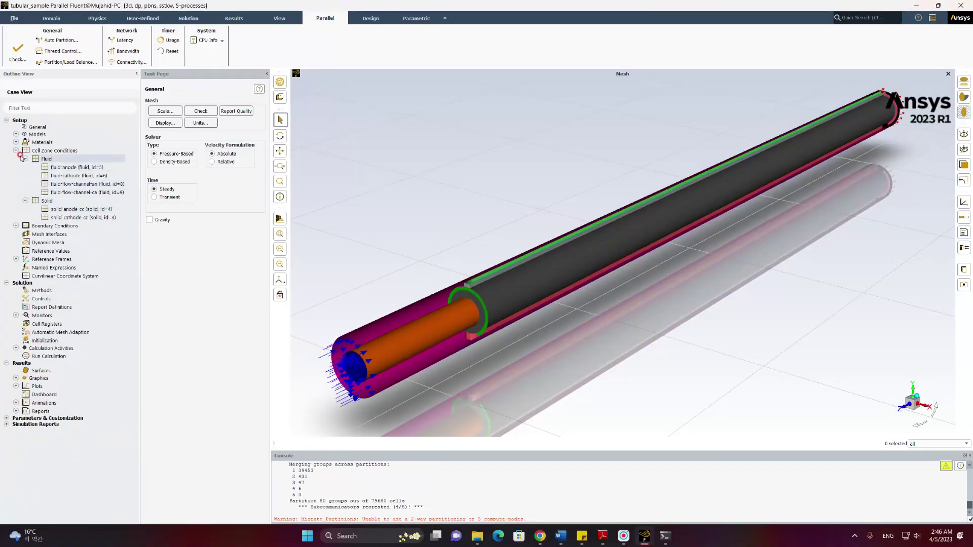
click(16, 135)
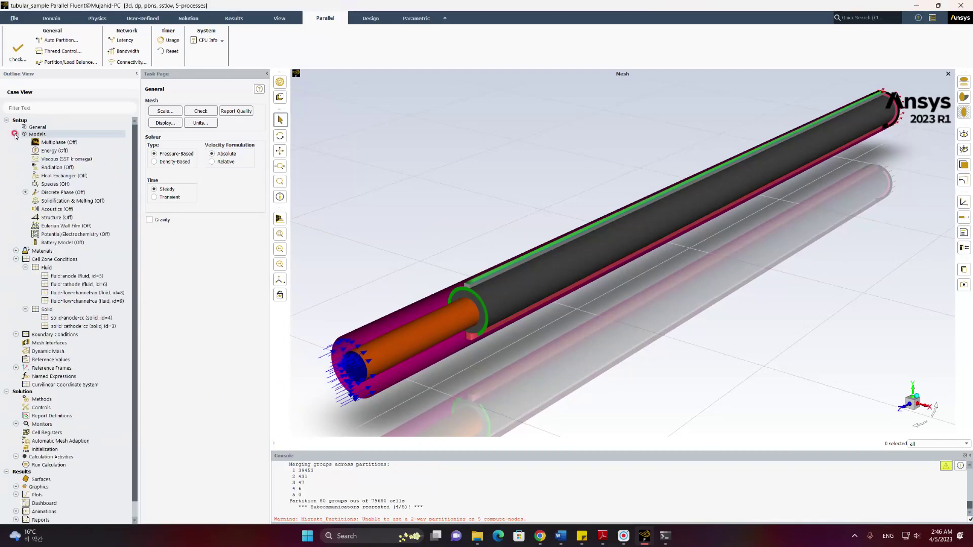
click(76, 245)
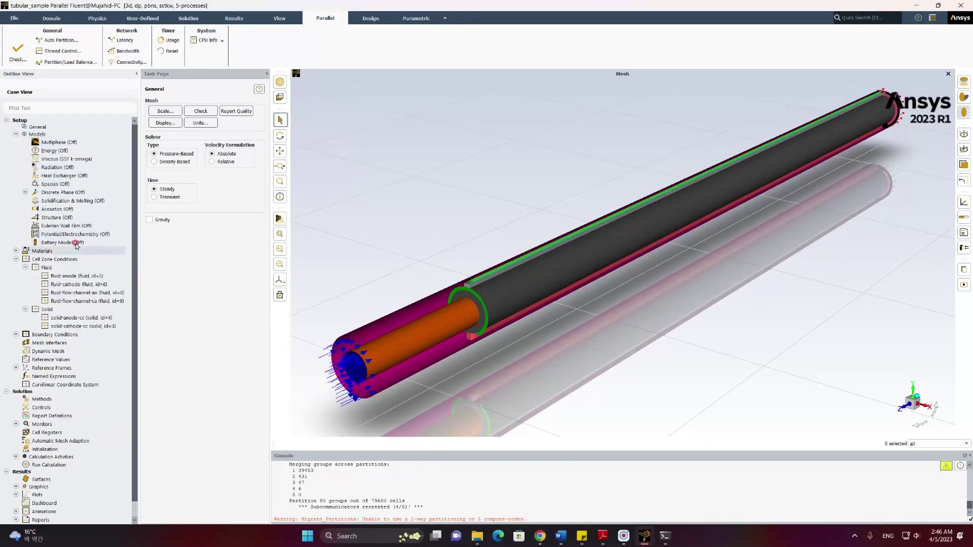
click(47, 235)
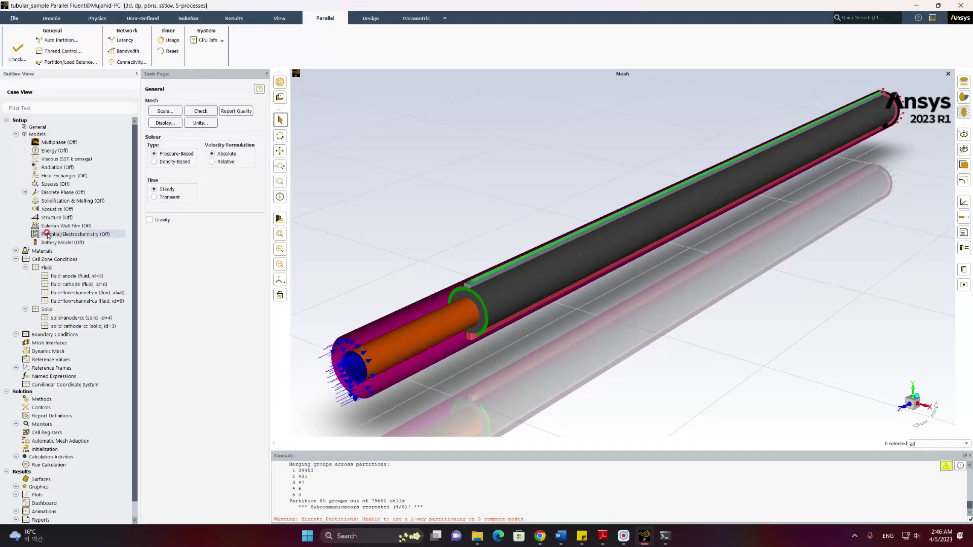
click(35, 136)
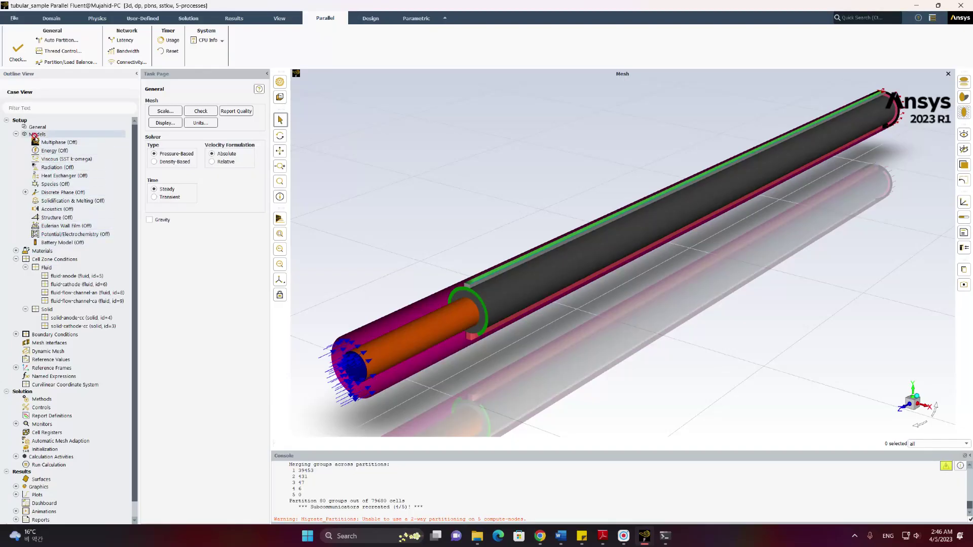
click(61, 186)
Enable the energy equation in the Energy model
click(73, 152)
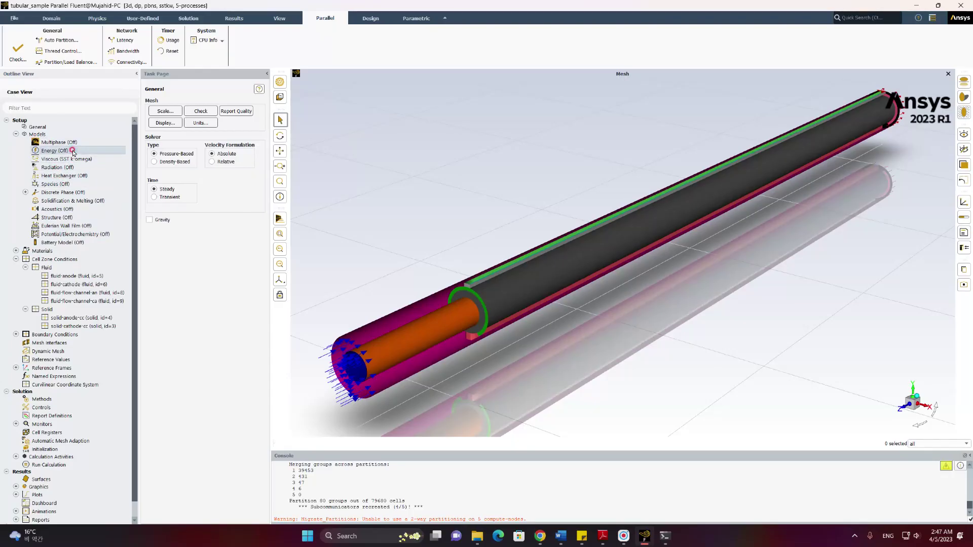
double_click(72, 152)
click(157, 261)
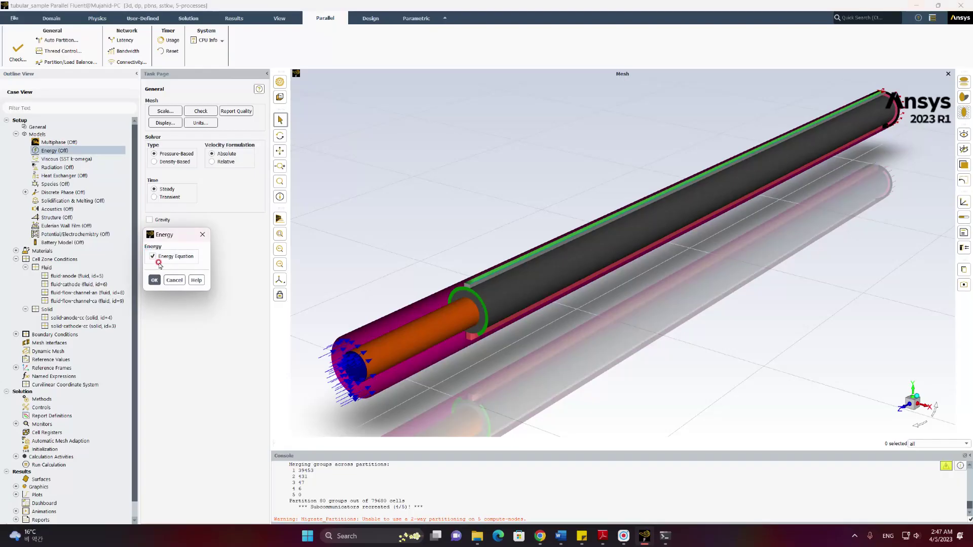
click(154, 279)
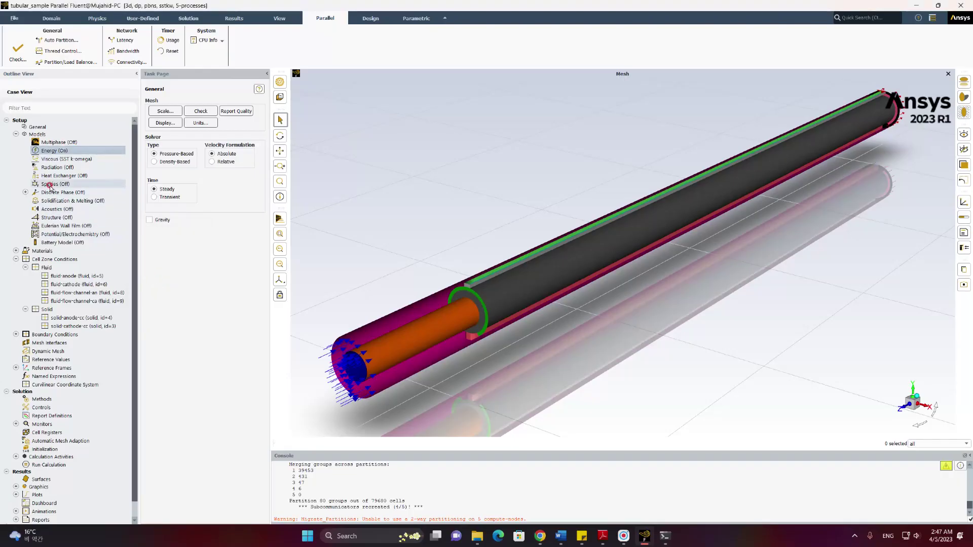
Set the viscous model to Laminar
click(48, 160)
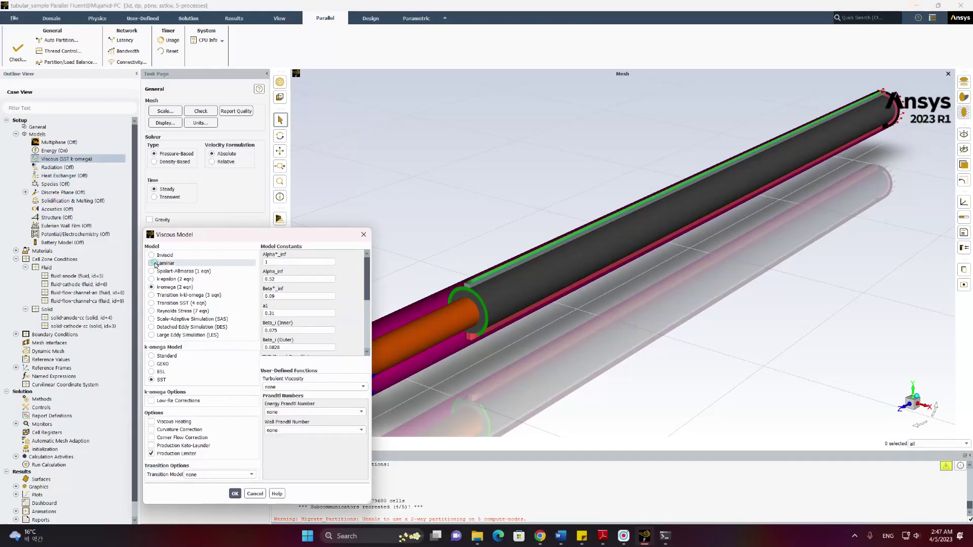
click(155, 264)
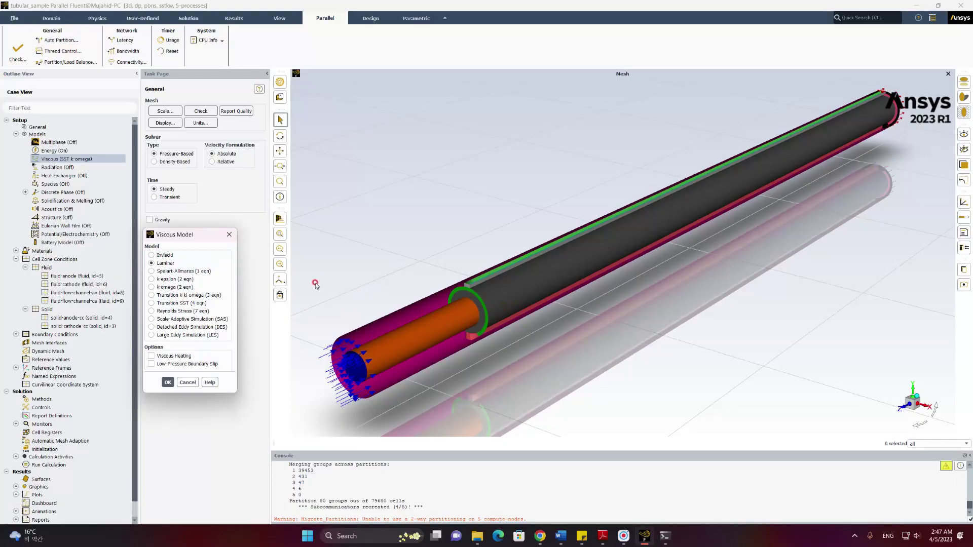
click(168, 383)
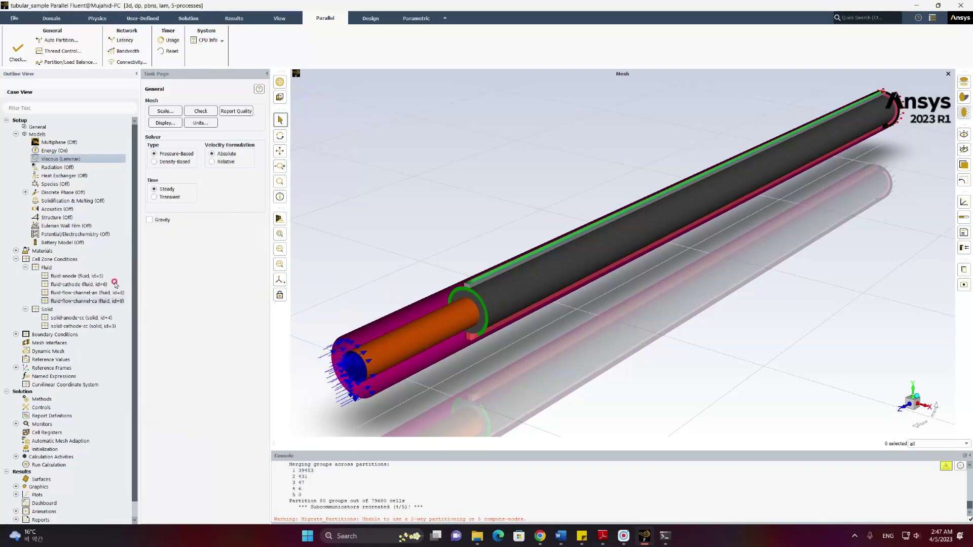
Switch the species model to Species Transport with volumetric reactions
click(58, 185)
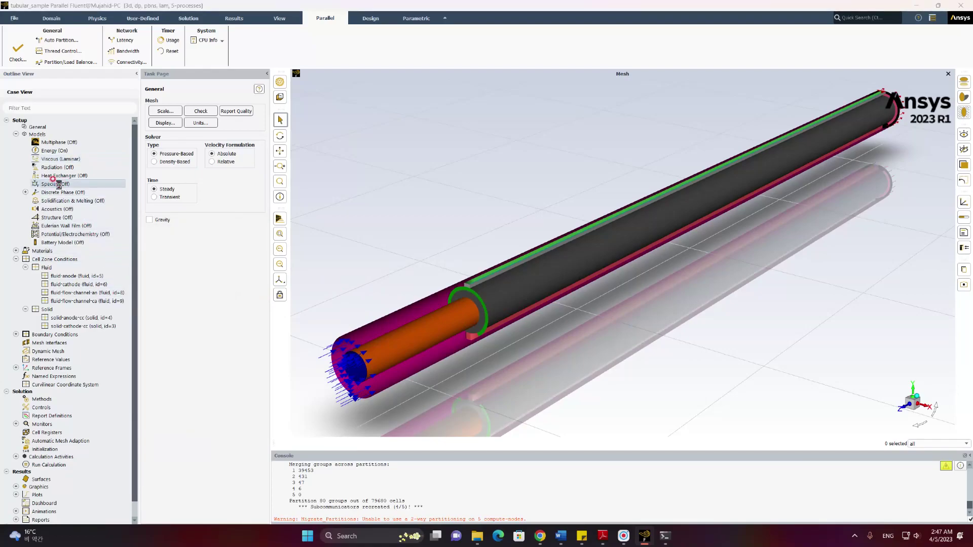
double_click(58, 185)
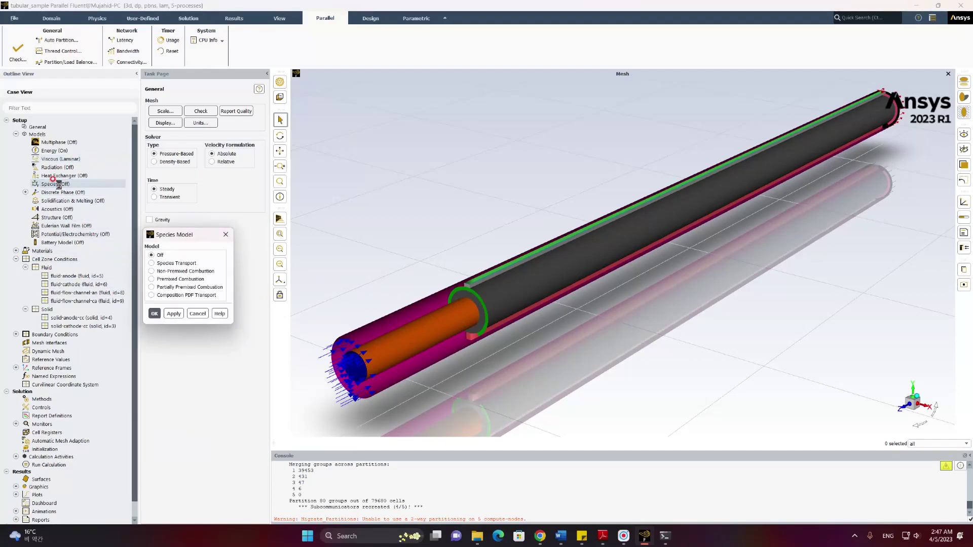
click(152, 264)
click(152, 317)
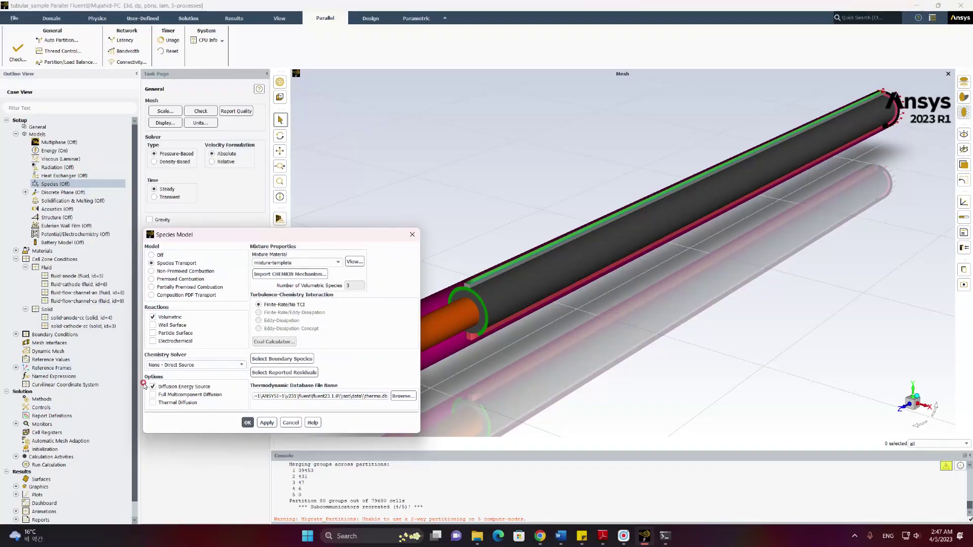
Turn on full multicomponent diffusion and thermal diffusion, keep Finite-Rate/No TCI, and apply the species model settings
click(152, 395)
click(153, 403)
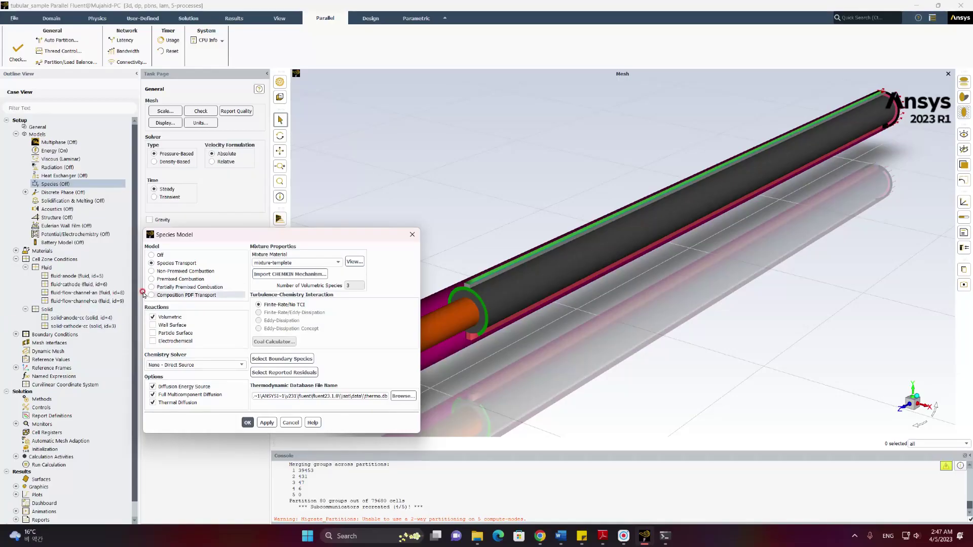
click(305, 308)
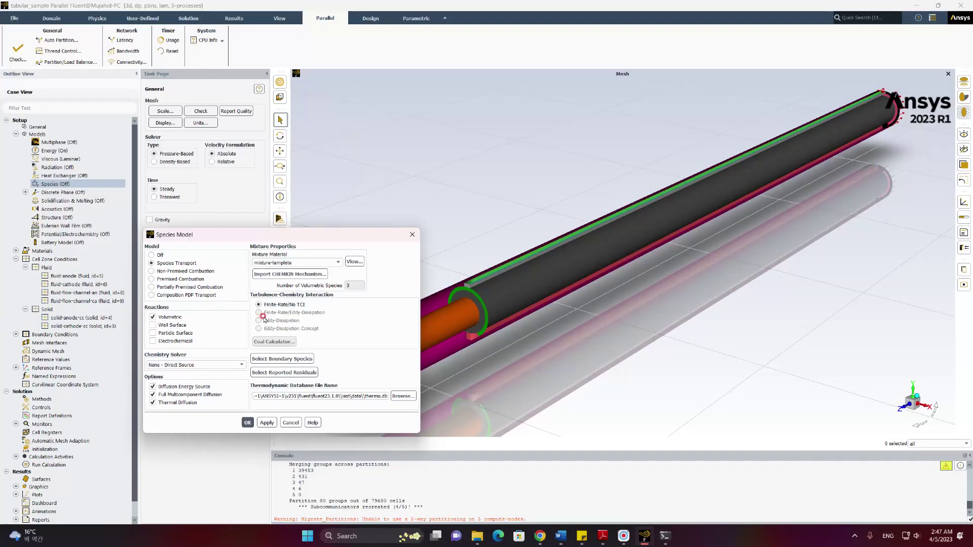
click(268, 423)
click(249, 422)
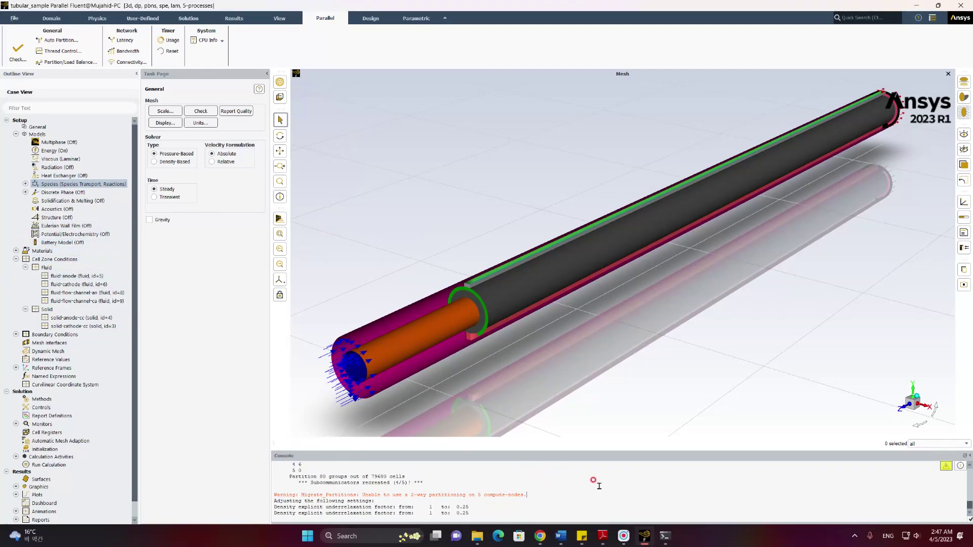
List the console's root commands, then switch to the Fluent Text Command List PDF and read Chapter 20 on fuel cell text commands
key(Return)
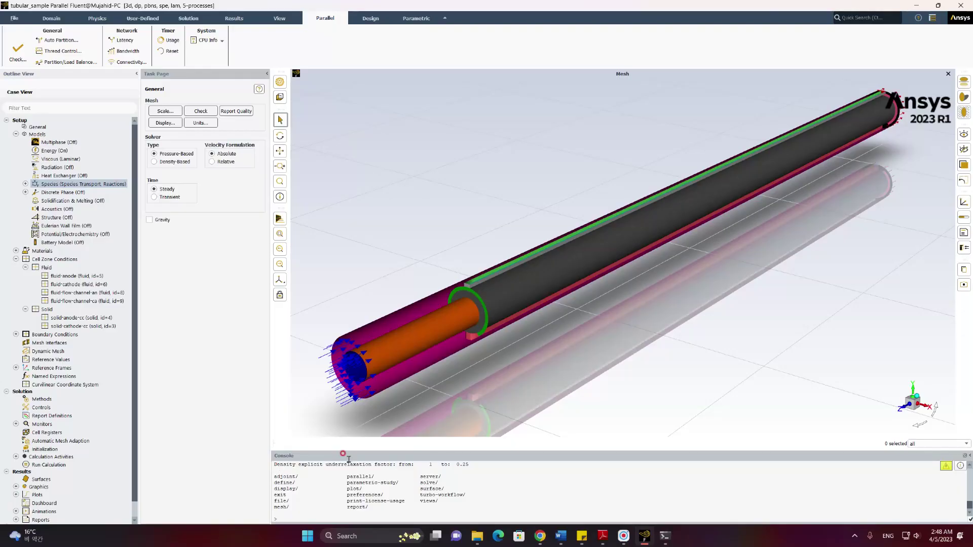
key(alt+Tab)
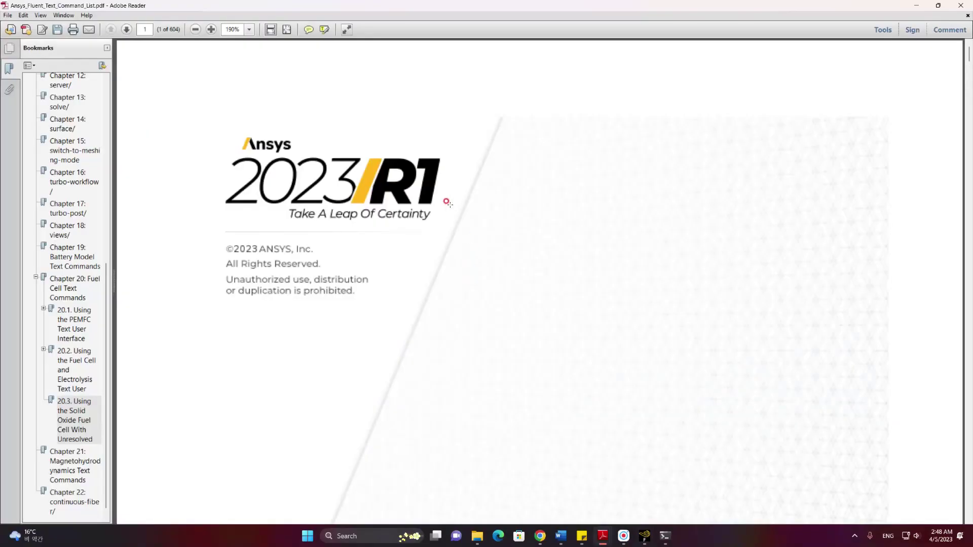
scroll(353, 186, down, 3)
scroll(353, 186, down, 3)
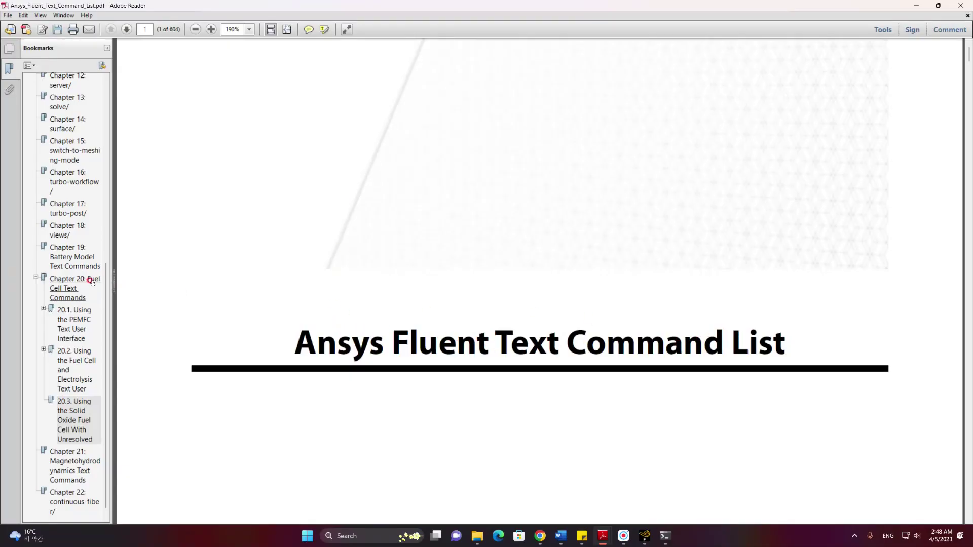
click(73, 324)
scroll(462, 117, up, 5)
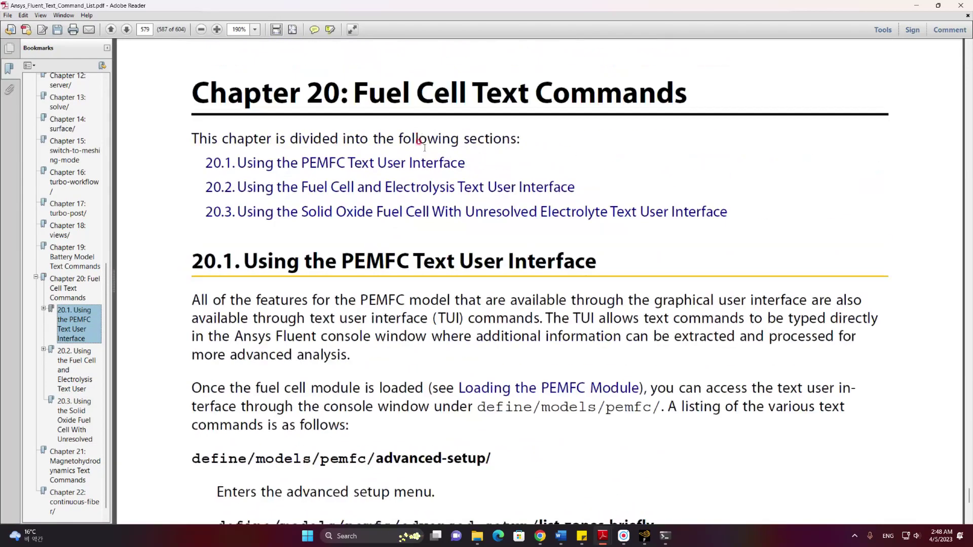
click(73, 284)
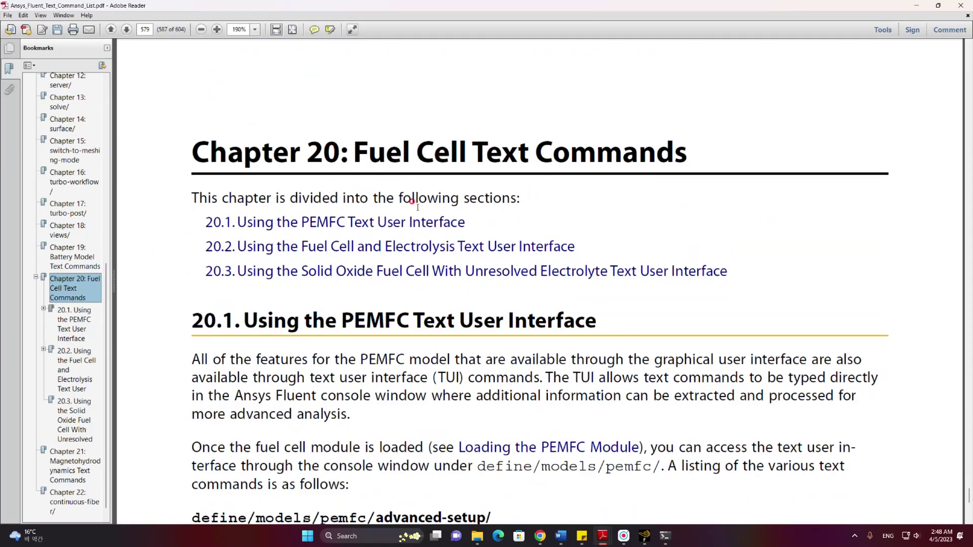
scroll(417, 207, down, 3)
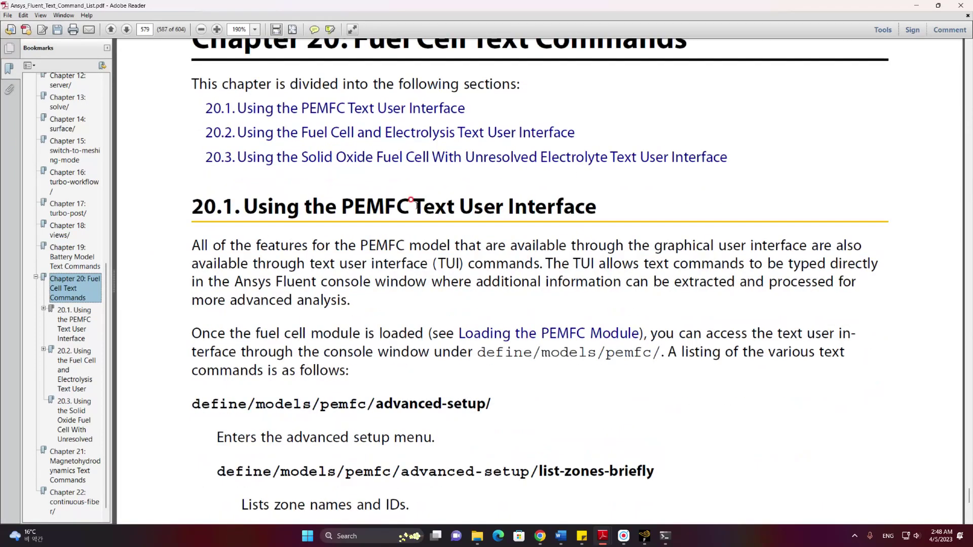
scroll(417, 207, down, 1)
scroll(417, 207, up, 1)
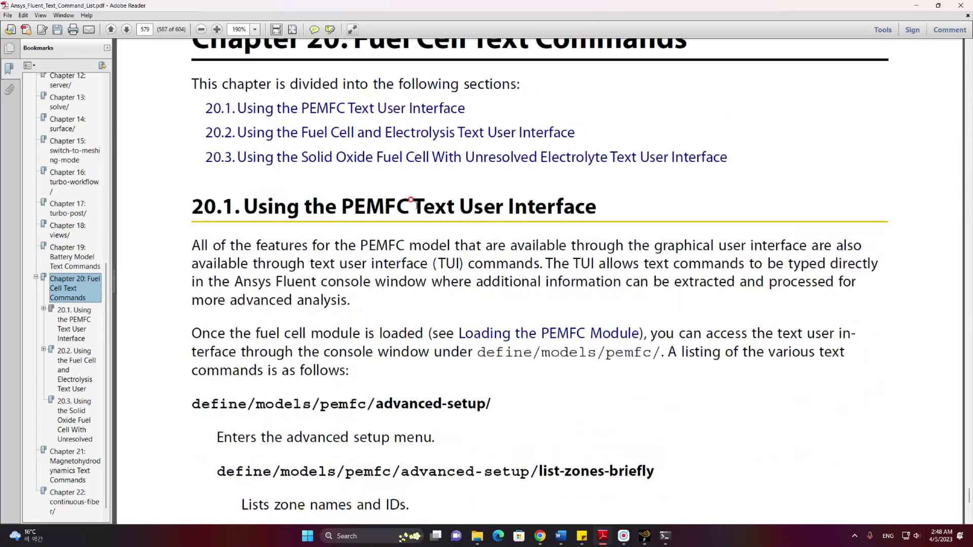
scroll(375, 185, up, 2)
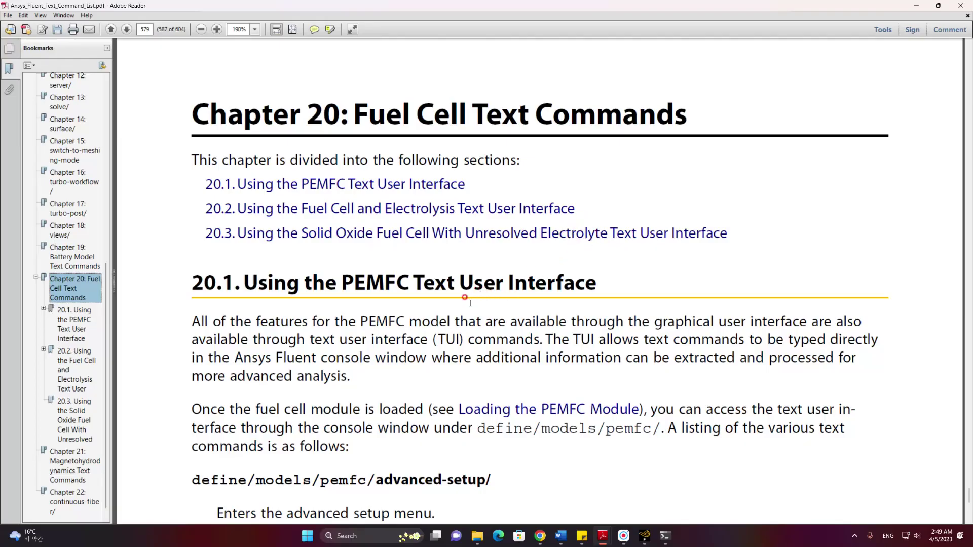
scroll(457, 298, down, 5)
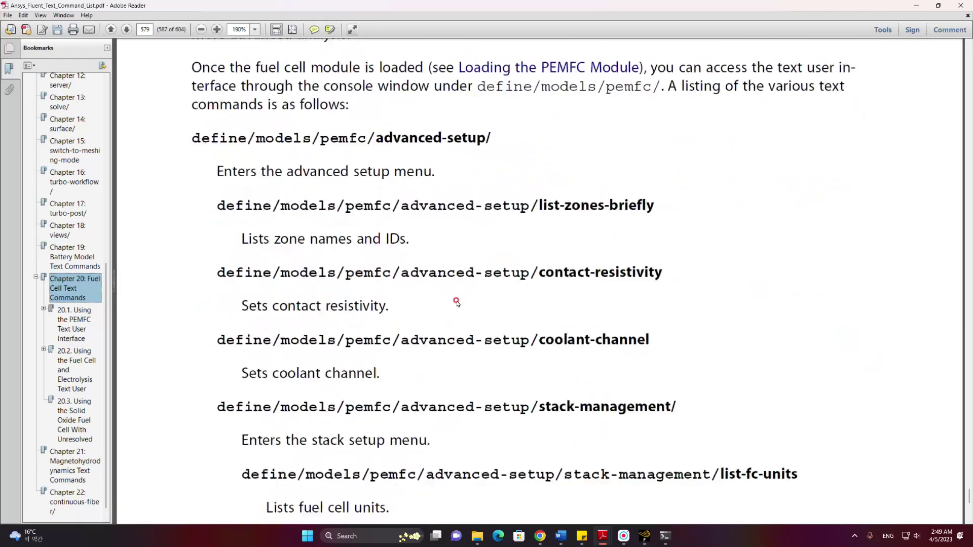
Switch back to Ansys Fluent, enter the define menu in the console and list its commands
key(alt+Tab)
drag(277, 481, 302, 482)
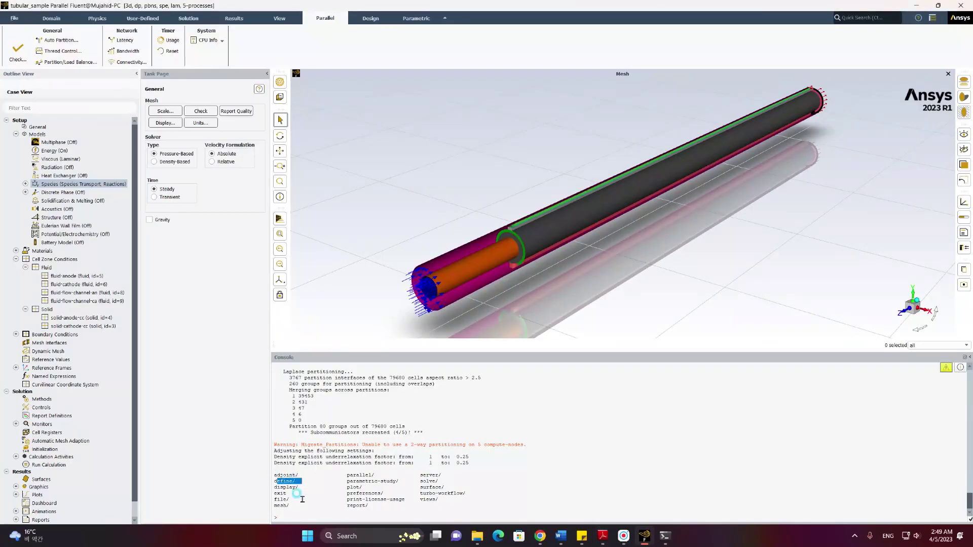
click(304, 515)
key(Return)
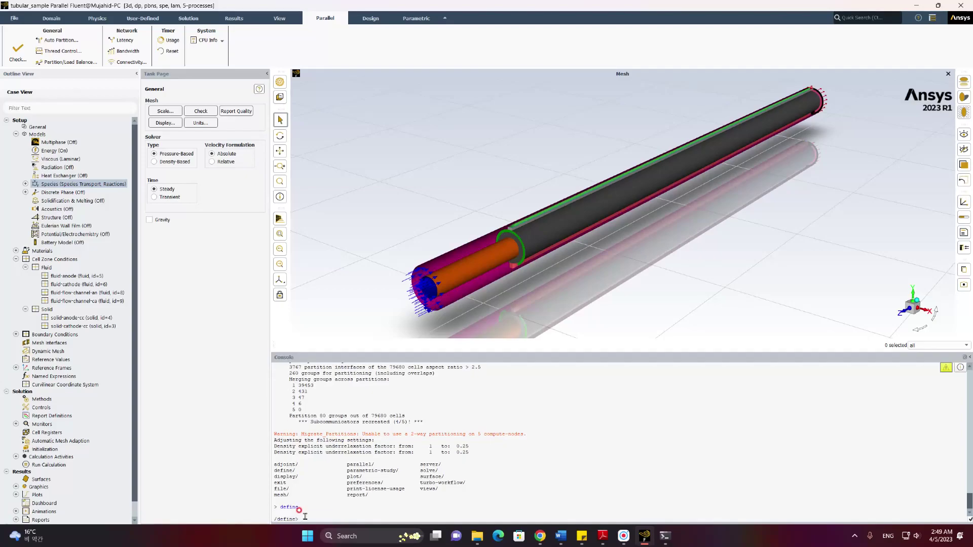
key(Return)
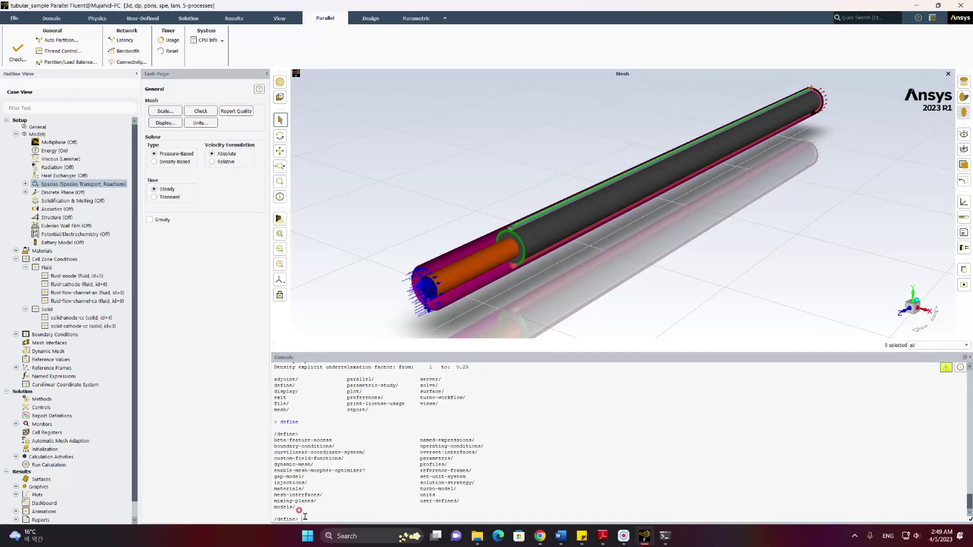
Enter the models submenu in the console and run the addon command to list the add-on modules
drag(297, 507, 270, 501)
click(334, 515)
text(models)
key(Return)
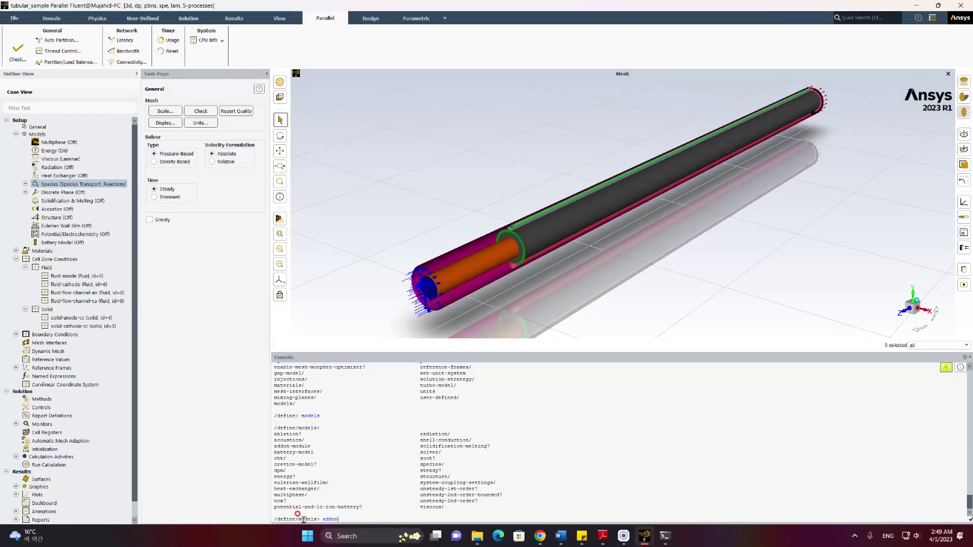
key(Return)
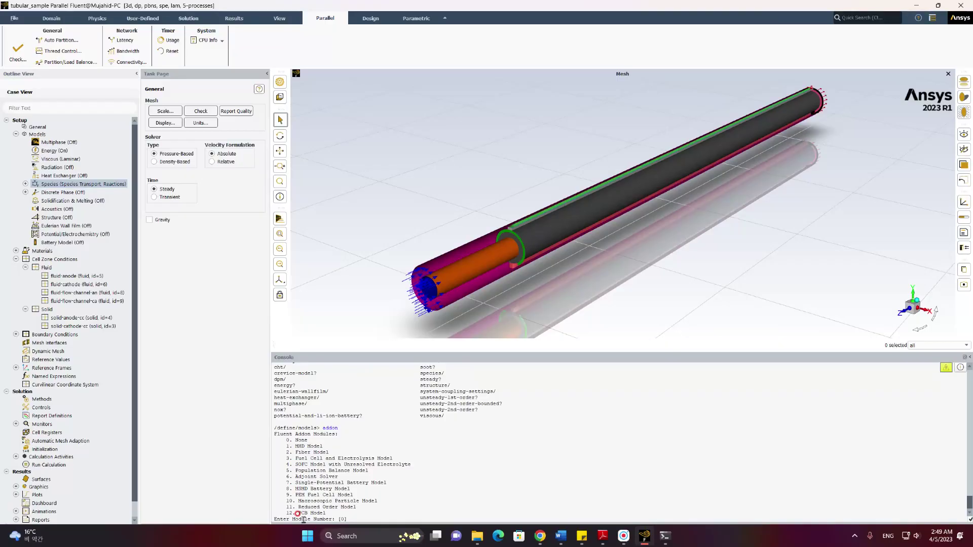
Load add-on module number 4, the SOFC Model with Unresolved Electrolyte
drag(296, 464, 413, 463)
click(379, 520)
text(4)
key(Return)
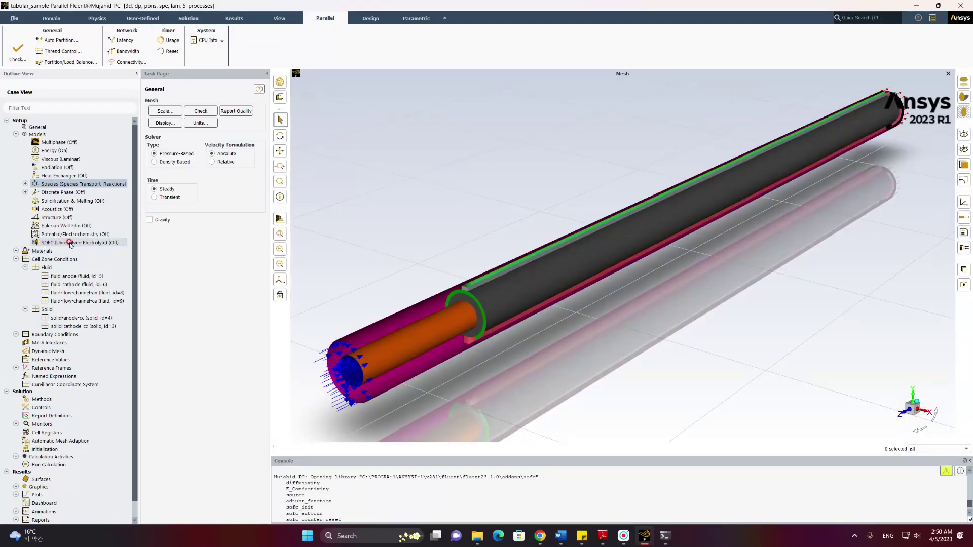
Enable the SOFC model and turn on its Knudsen diffusion option
click(92, 242)
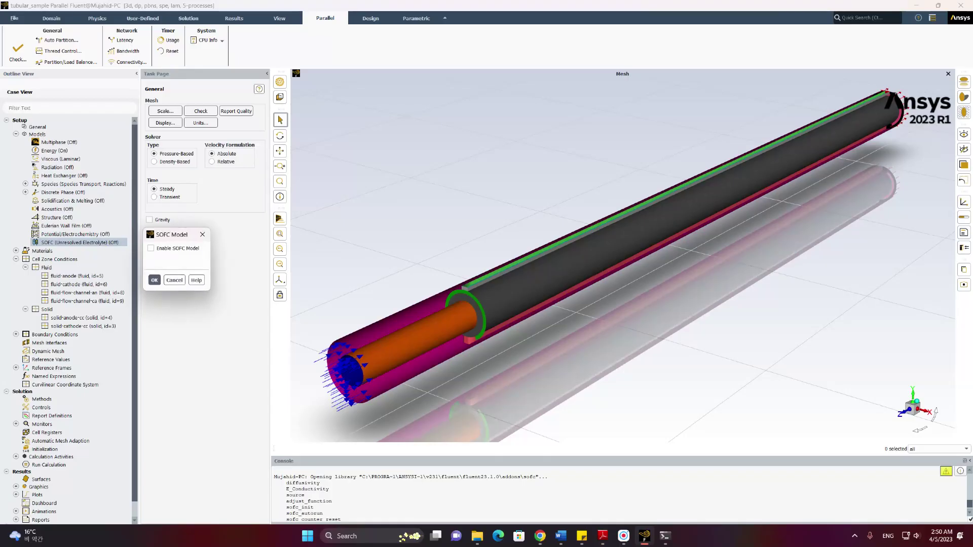
click(154, 248)
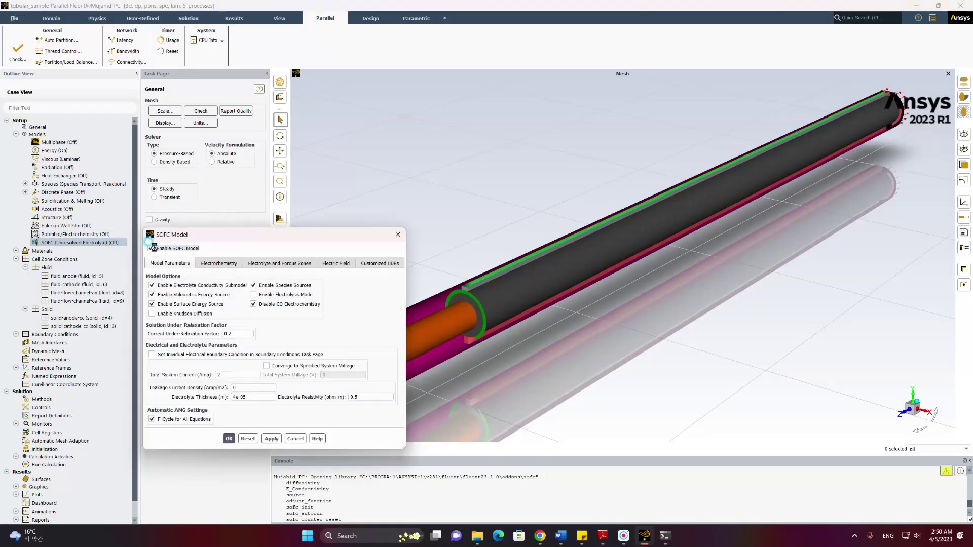
click(152, 313)
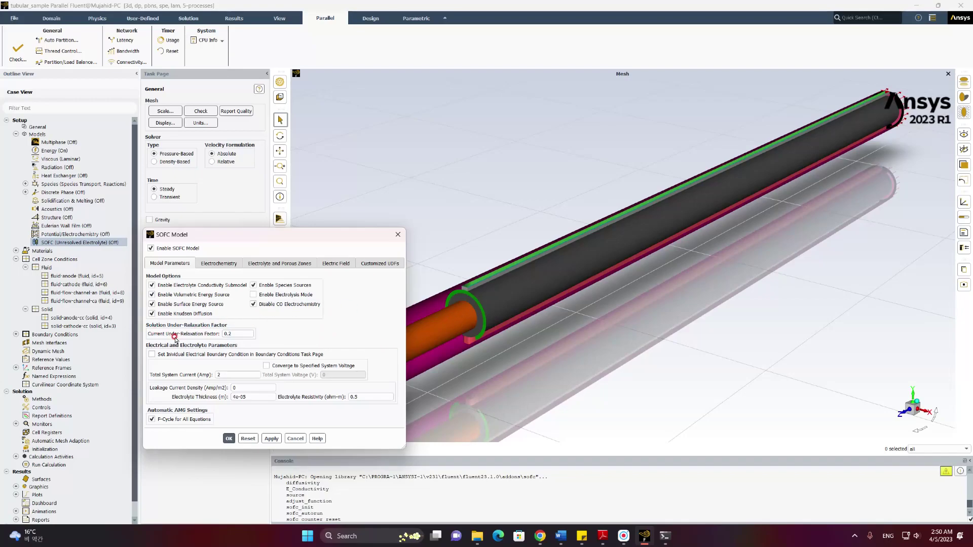
Set the SOFC model's current under-relaxation factor to 0.3 and its total system current to 0.01 A
click(232, 334)
drag(232, 334, 214, 336)
click(244, 375)
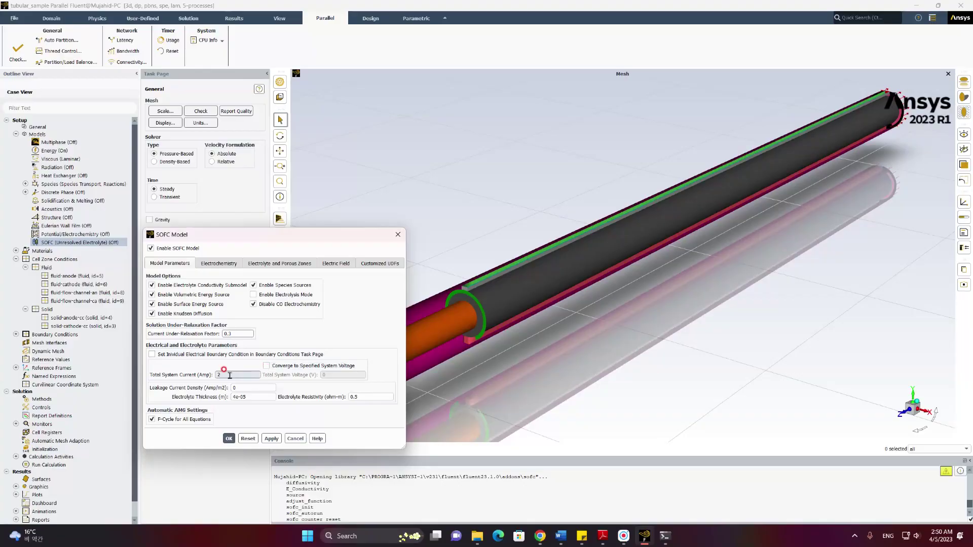
click(186, 375)
text(0.01)
Check the exchange current densities, and assign wall-electrolyte-anode as the anode and wall-electrolyte-cathode as the cathode electrolyte interface
click(217, 189)
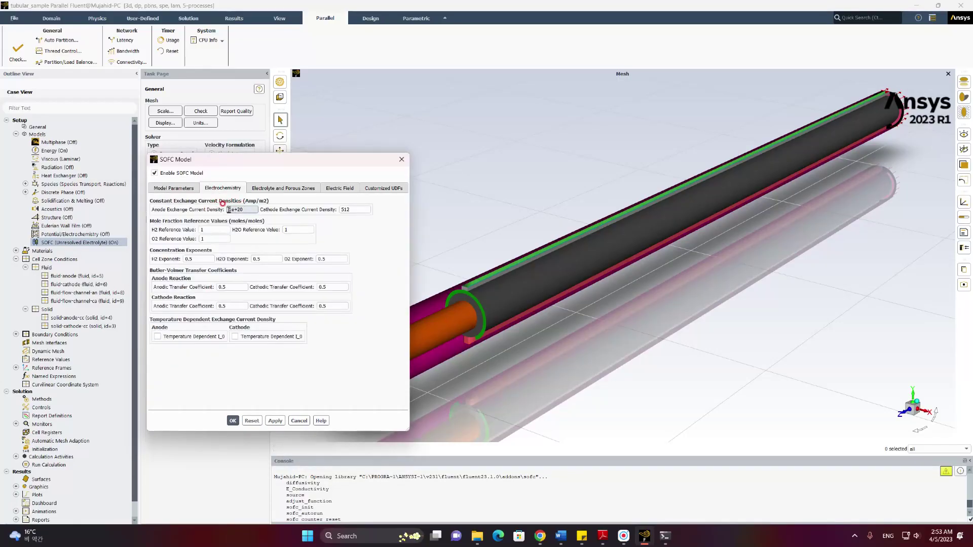
click(357, 210)
click(293, 194)
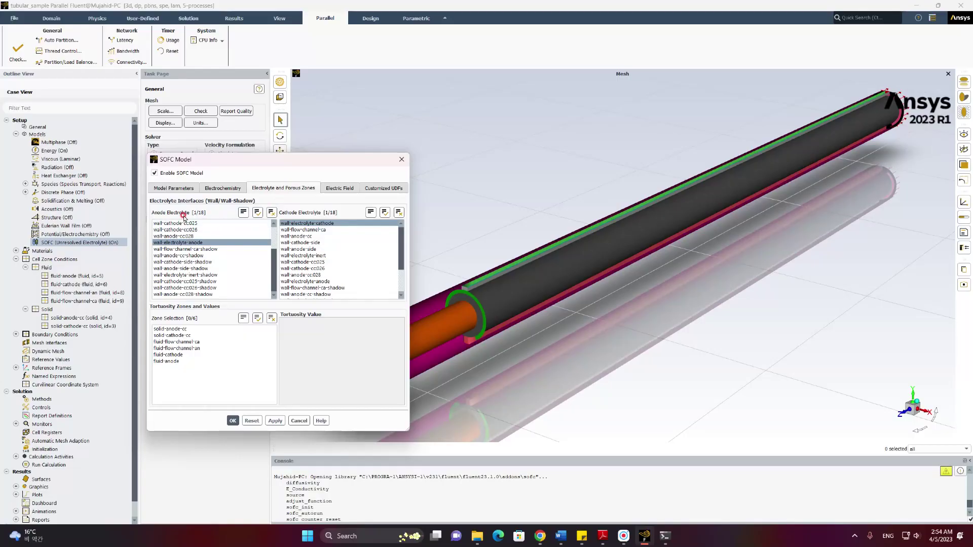
click(175, 243)
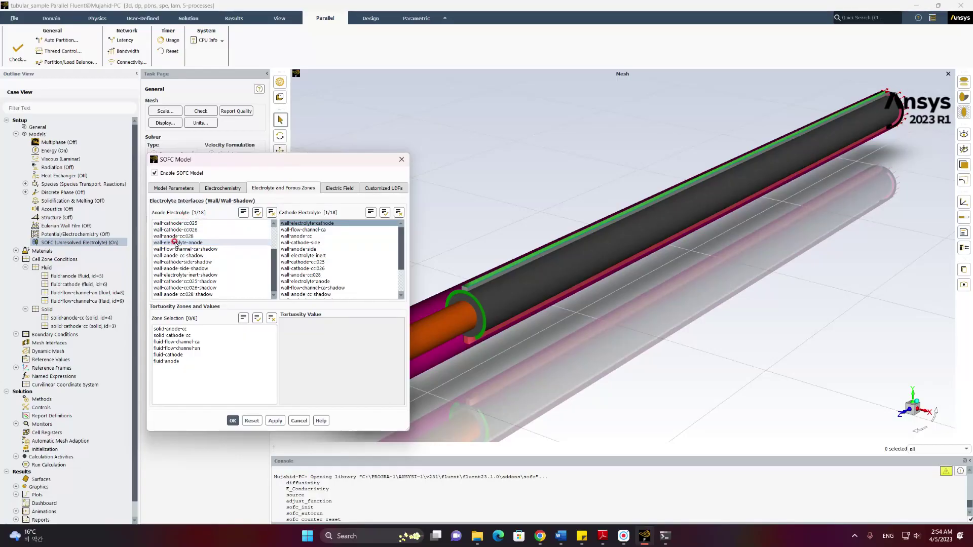
click(176, 243)
click(297, 223)
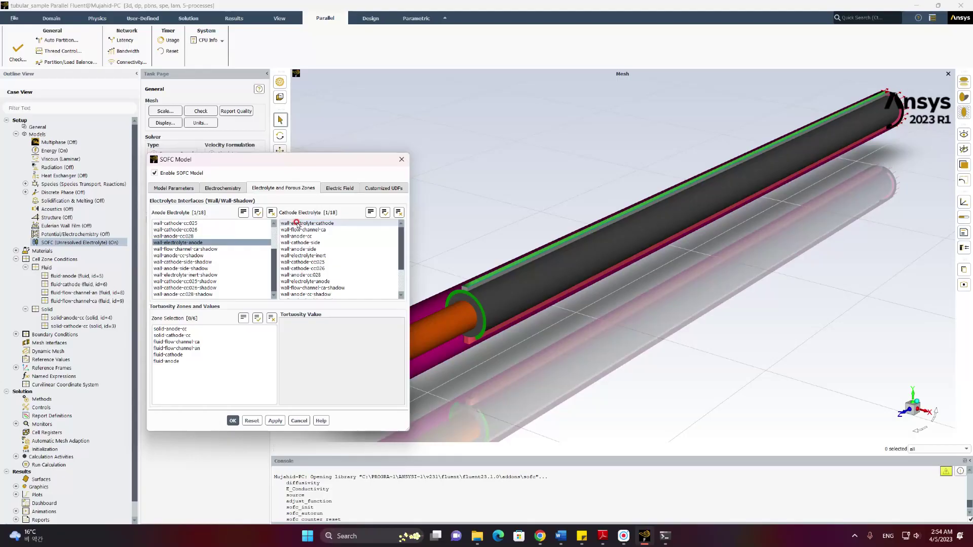
click(297, 224)
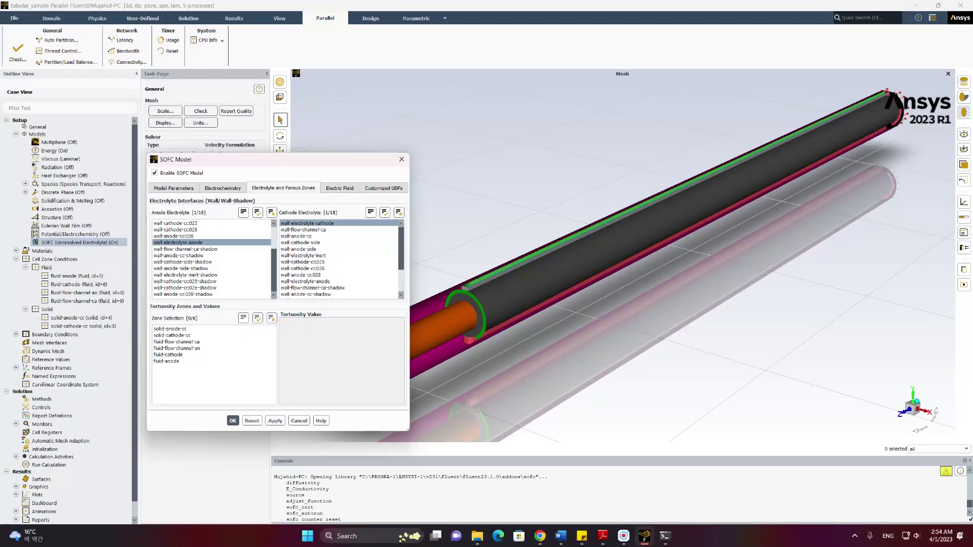
Set the tortuosity of the fluid-cathode and fluid-anode zones to 3 and apply the SOFC settings
click(184, 355)
click(175, 362)
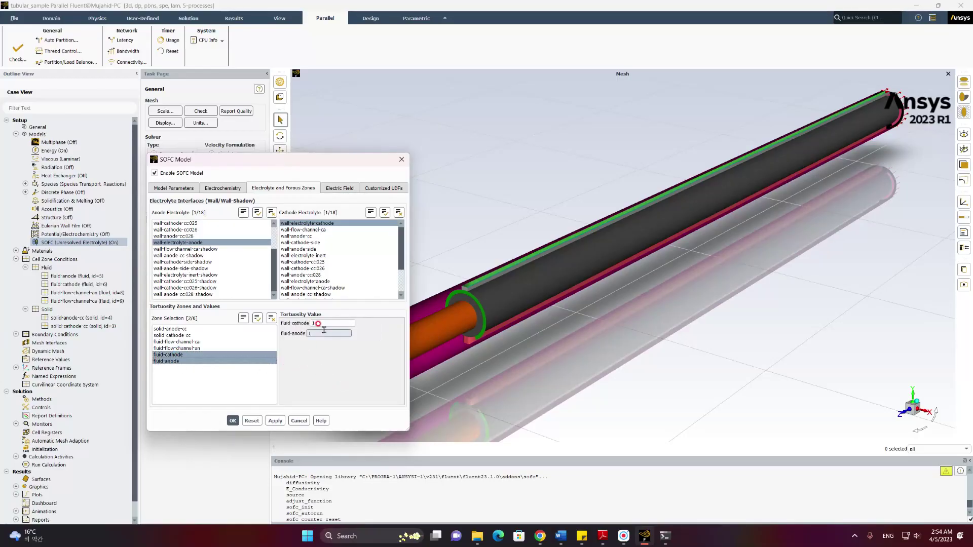
text(3)
click(295, 333)
double_click(319, 334)
text(3)
click(275, 421)
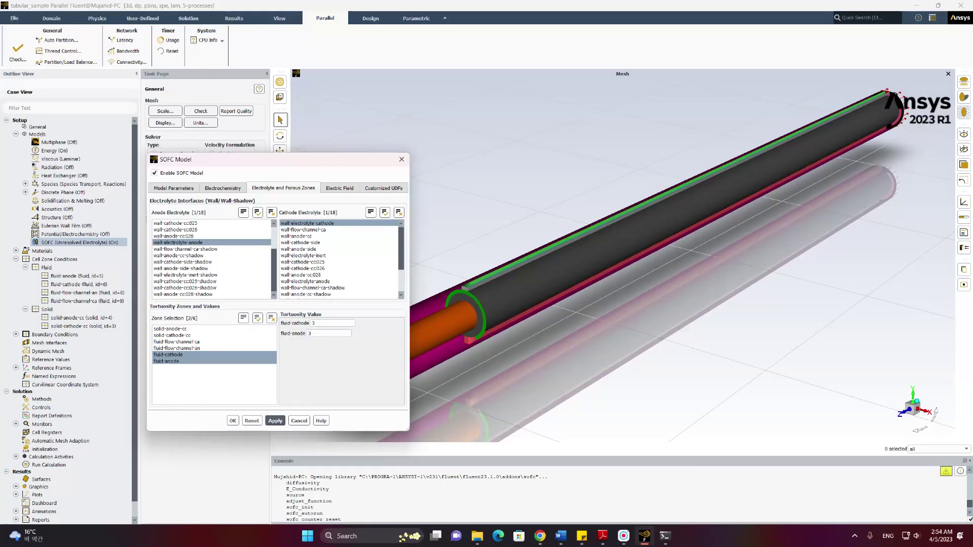
Make both current collectors, fluid-cathode and fluid-anode conducting zones, with conductivity 1.5e7 S/m for solid-anode-cc and solid-cathode-cc
click(348, 189)
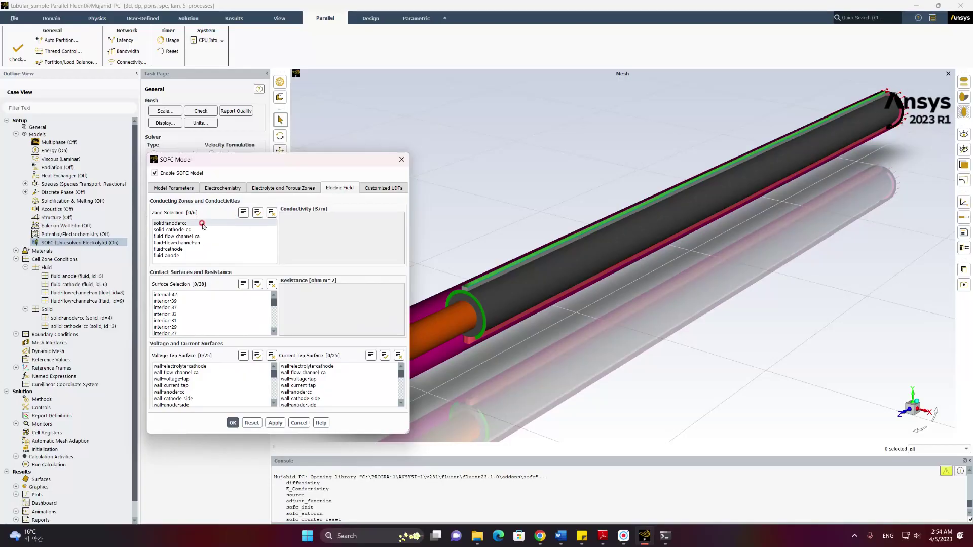
click(197, 223)
click(195, 230)
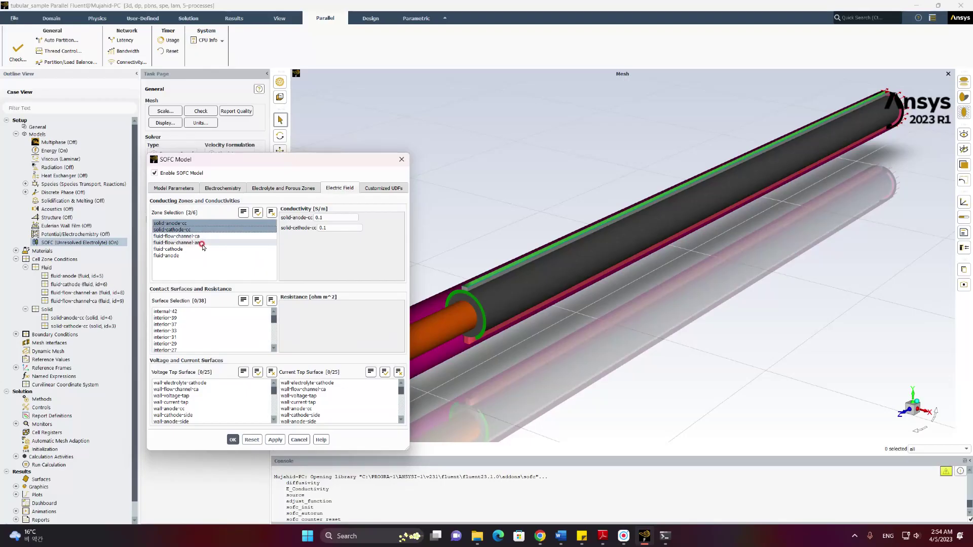
click(192, 249)
click(184, 256)
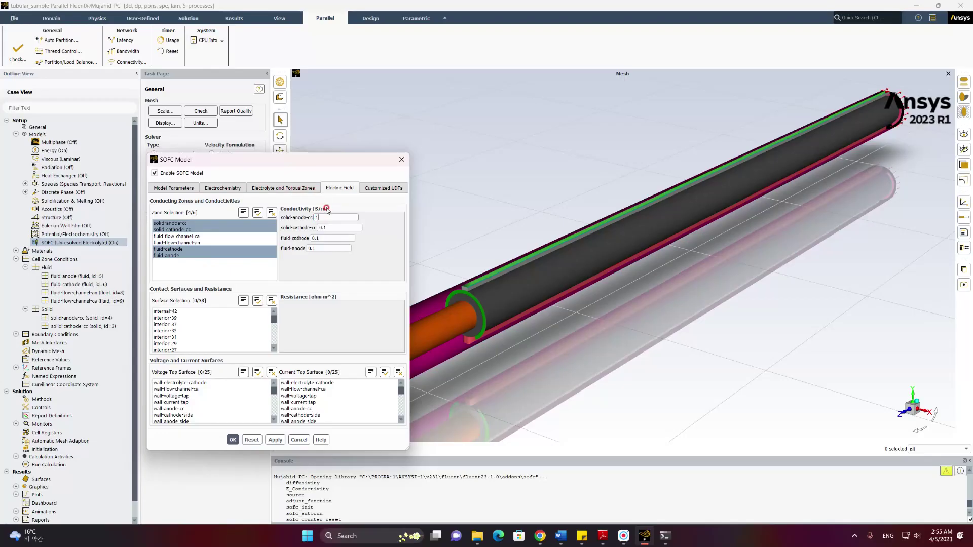
text(e7)
key(Tab)
text(1.5e7)
key(Tab)
Set the electrical conductivity of the fluid-cathode zone to 7937 S/m and of the fluid-anode zone to 333330 S/m
text(3)
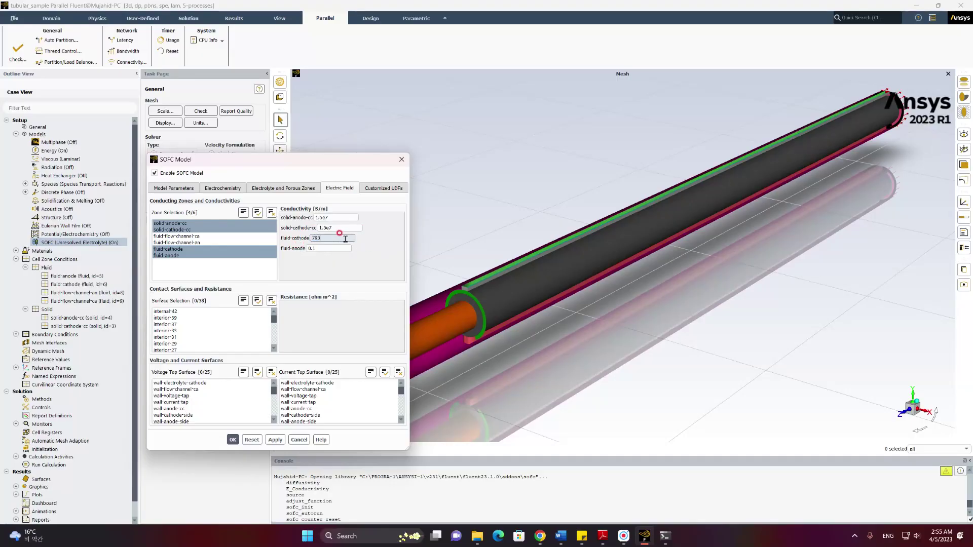
text(7)
click(284, 248)
text(33)
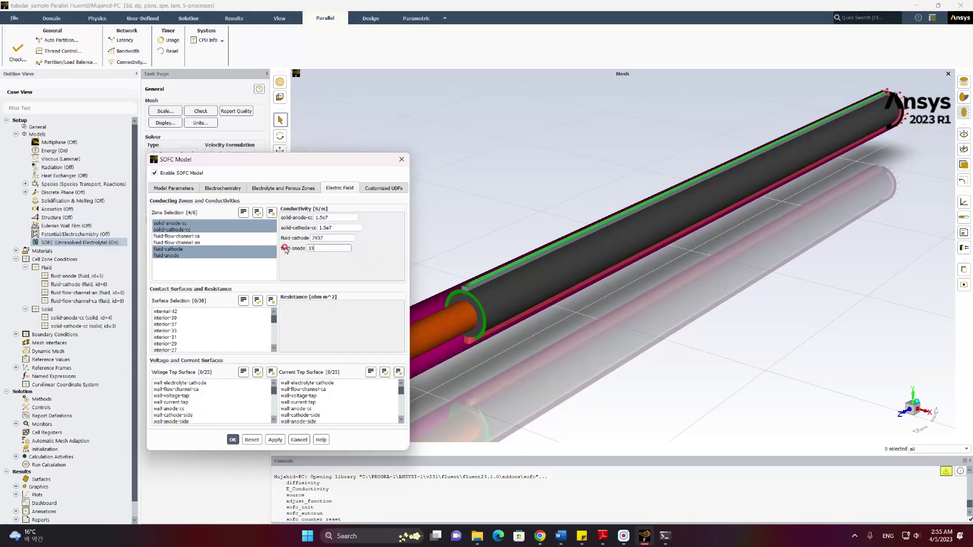
text(3330)
Select wall-cathode-cc:025 and wall-anode-cc as the contact surfaces of the SOFC electric field
scroll(214, 327, down, 5)
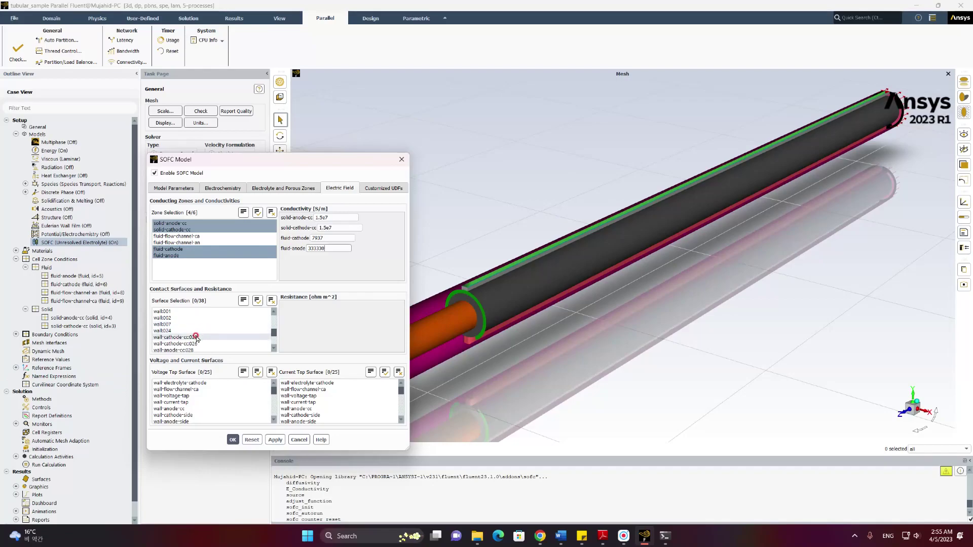
click(197, 337)
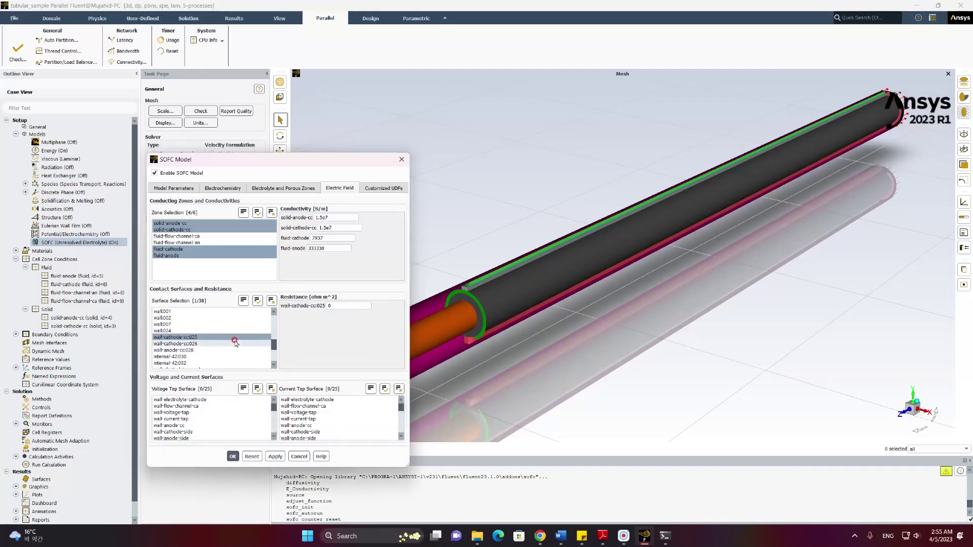
click(196, 338)
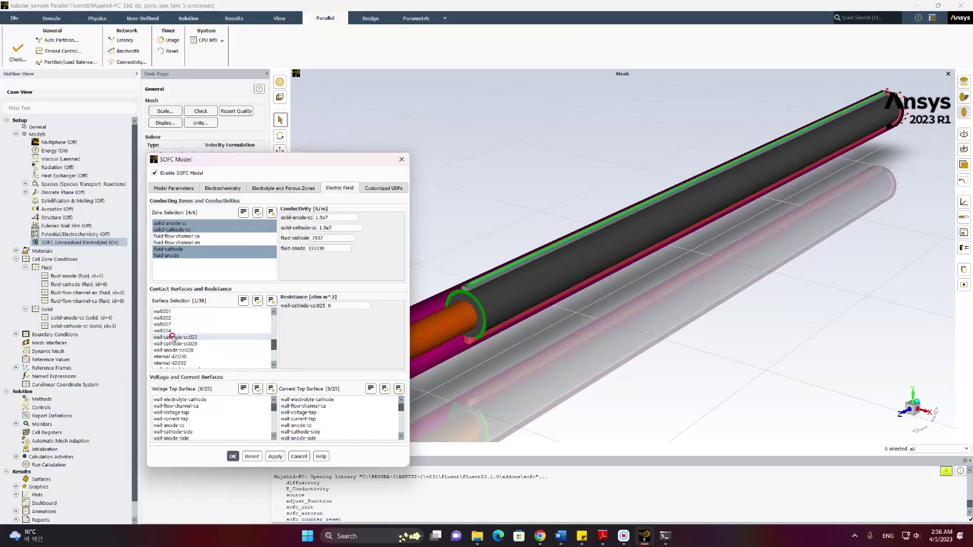
scroll(178, 339, down, 4)
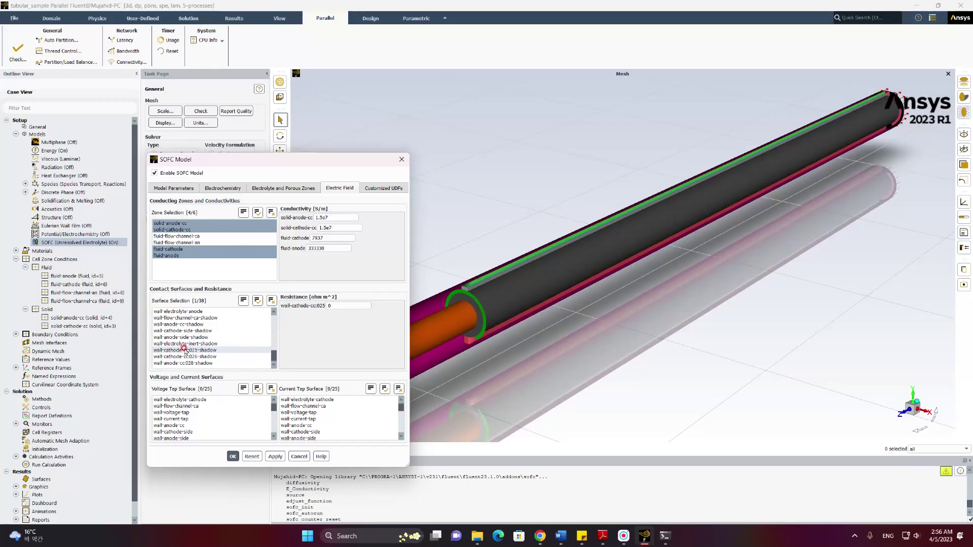
scroll(185, 349, up, 2)
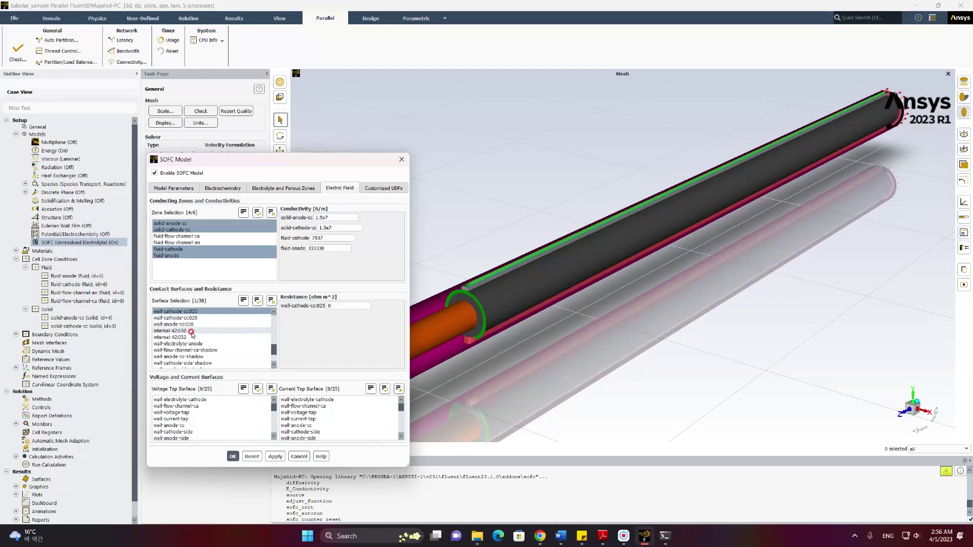
scroll(193, 346, down, 2)
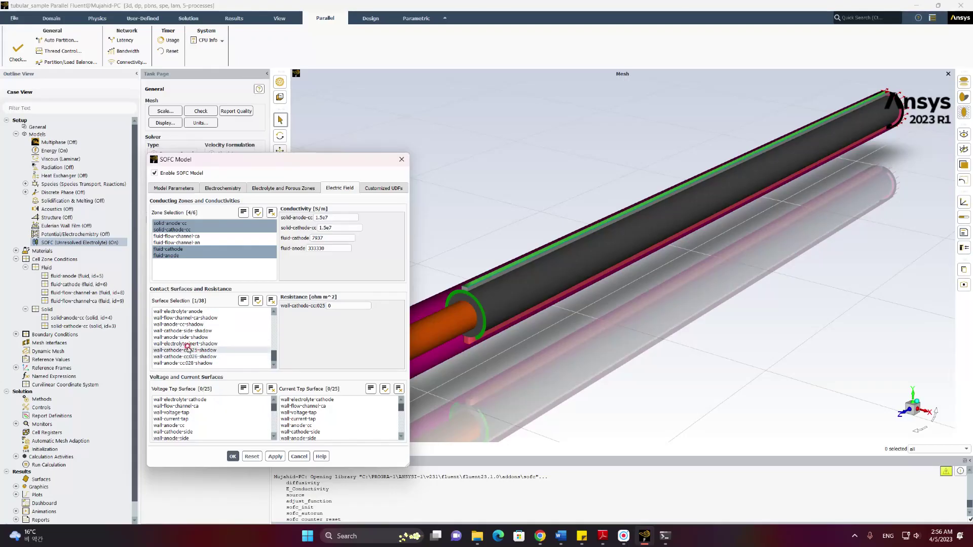
scroll(198, 330, up, 7)
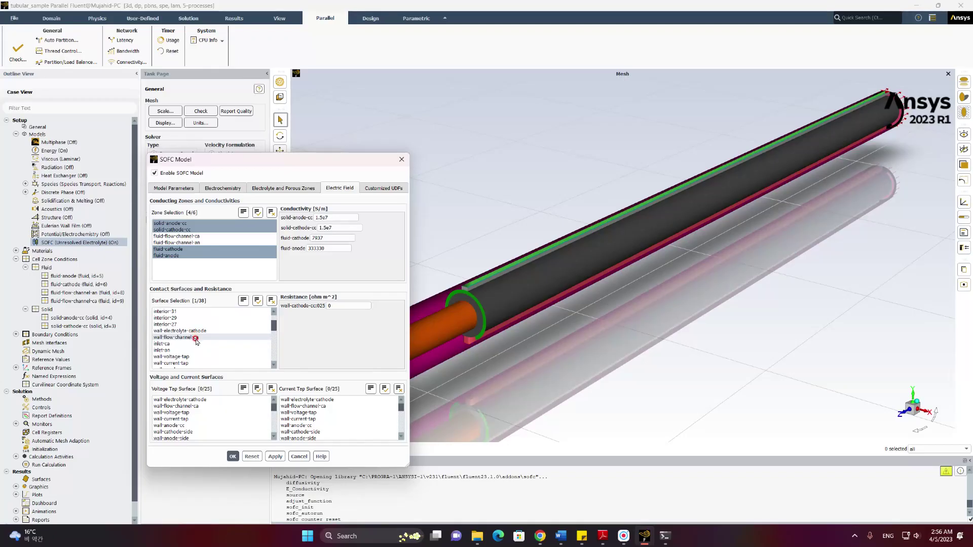
scroll(196, 341, up, 2)
scroll(195, 350, down, 3)
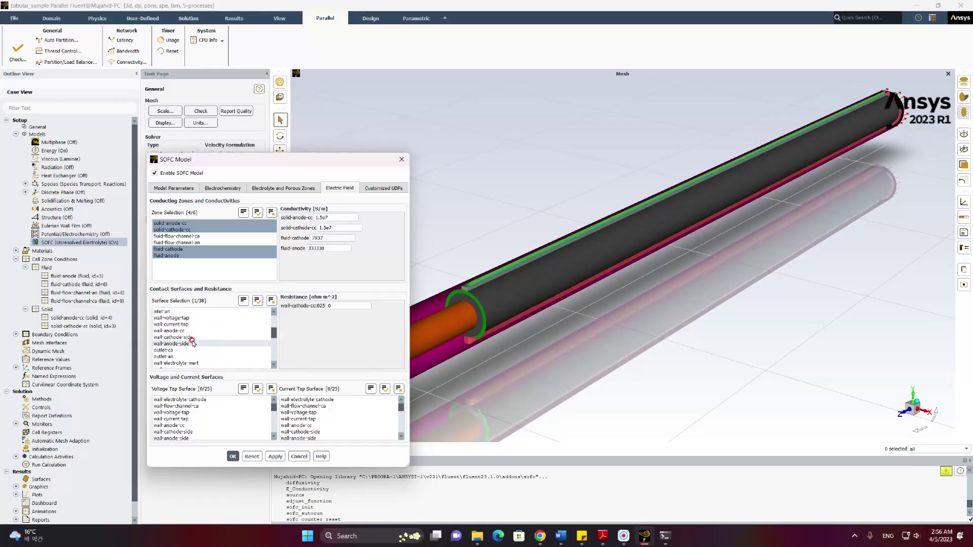
click(191, 331)
Set the contact resistance of wall-anode-cc to 1e-7 ohm m² and of wall-cathode-cc:025 to 1e-8 ohm m²
scroll(191, 332, down, 2)
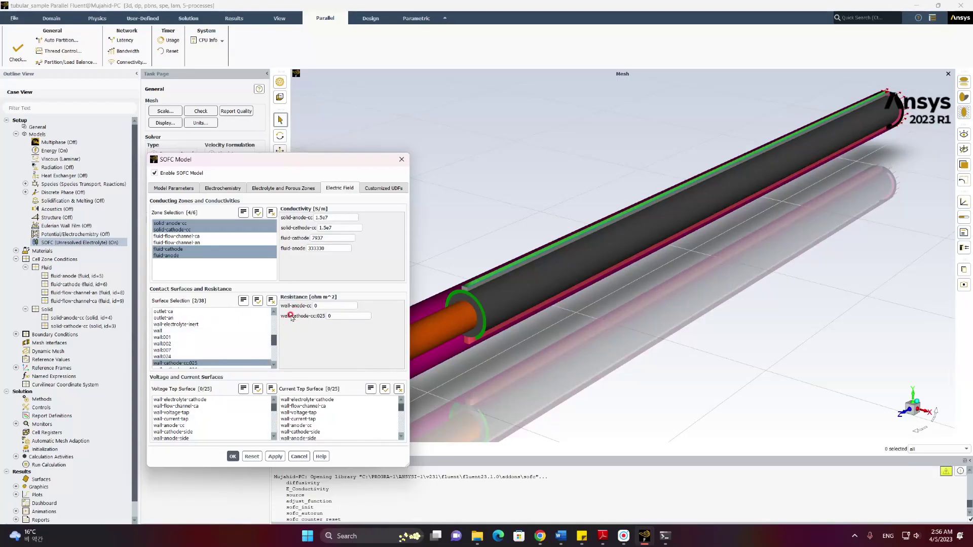
click(336, 306)
text(1e-7)
click(330, 316)
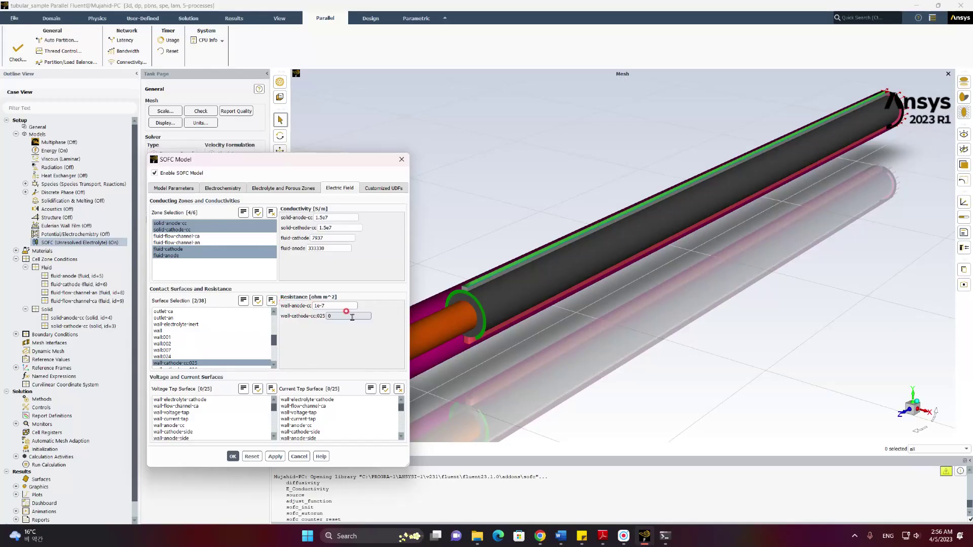
text(1e-8)
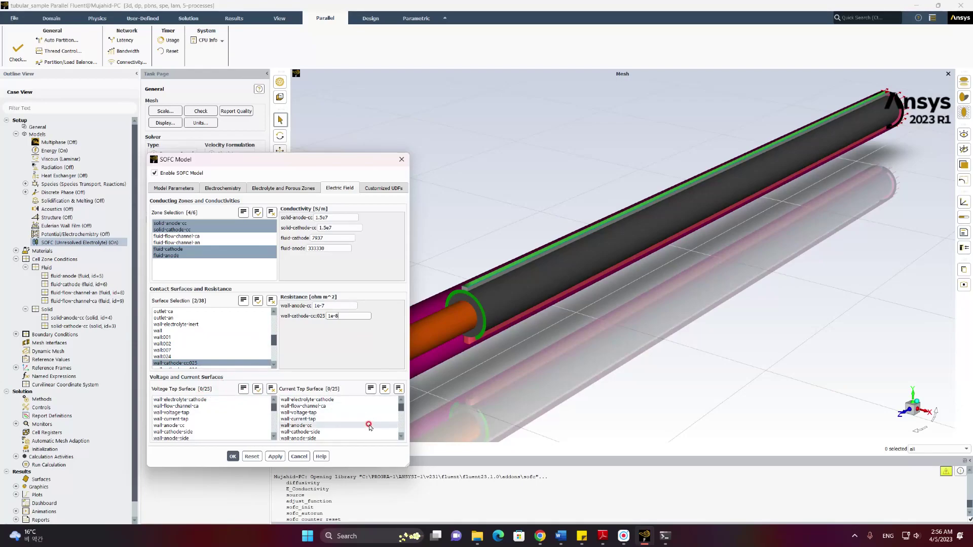
Assign wall-voltage-tap as the voltage tap surface and wall-current-tap as the current tap surface, and accept the SOFC model settings
click(199, 413)
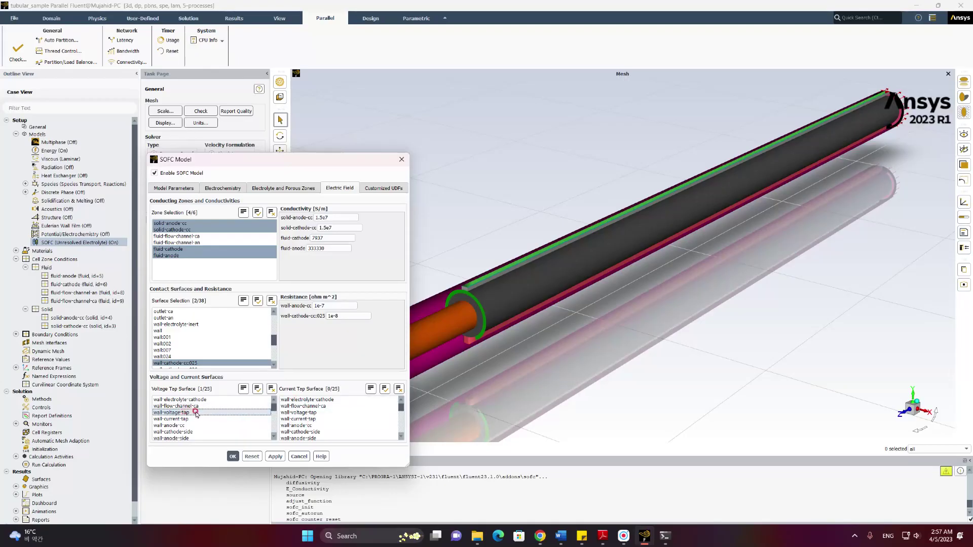
click(315, 419)
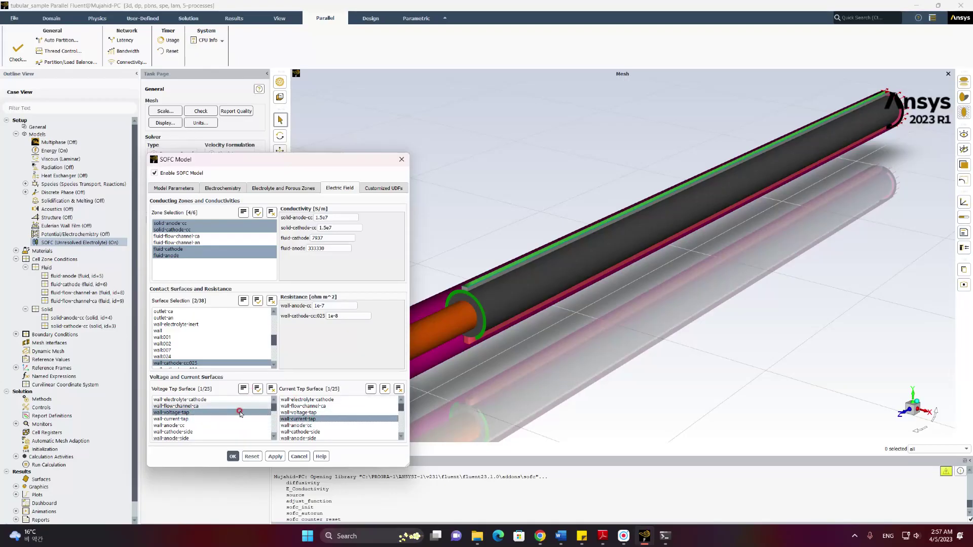
click(275, 457)
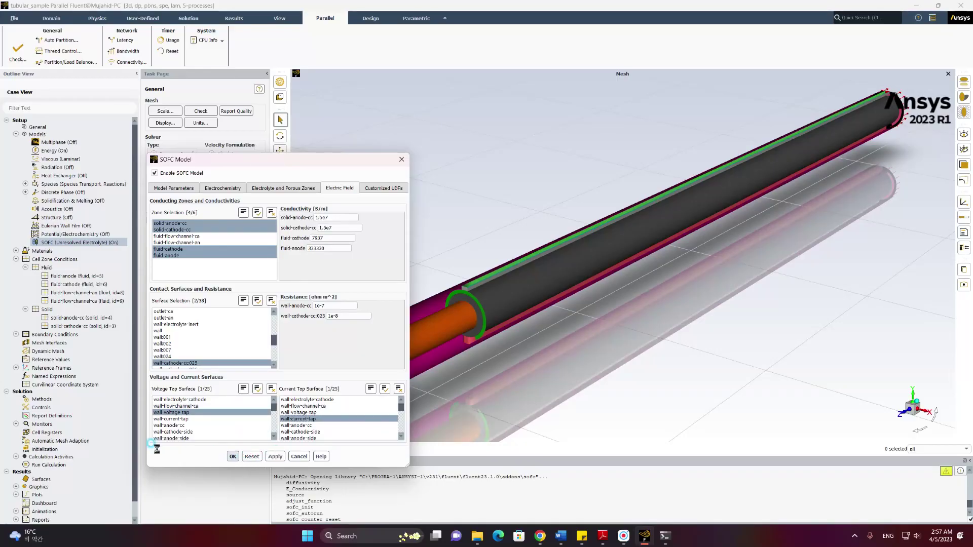
click(233, 457)
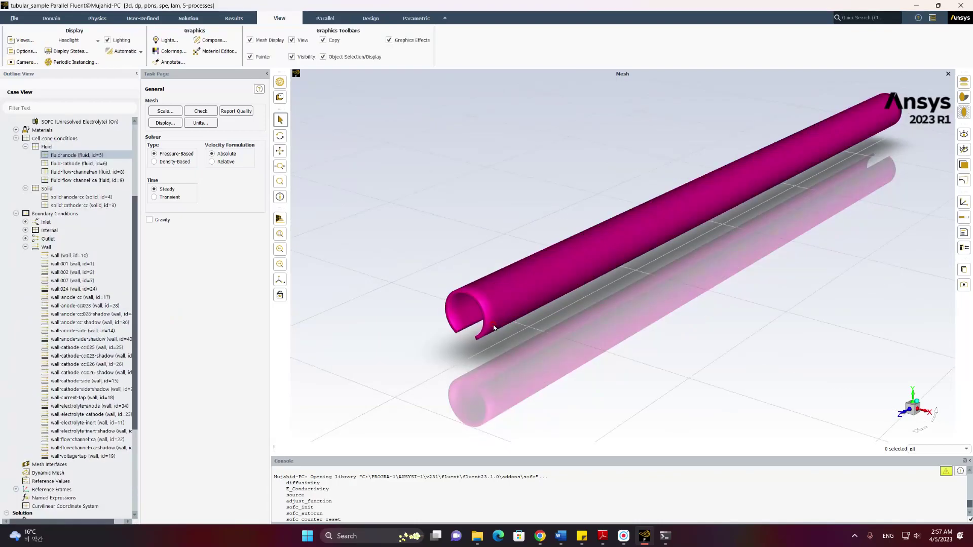
Display the fluid-cathode zone together with the fluid-anode zone and examine the tube's end face
mouse_move(494, 328)
mouse_down()
mouse_move(528, 296)
mouse_move(650, 282)
mouse_move(630, 286)
mouse_up()
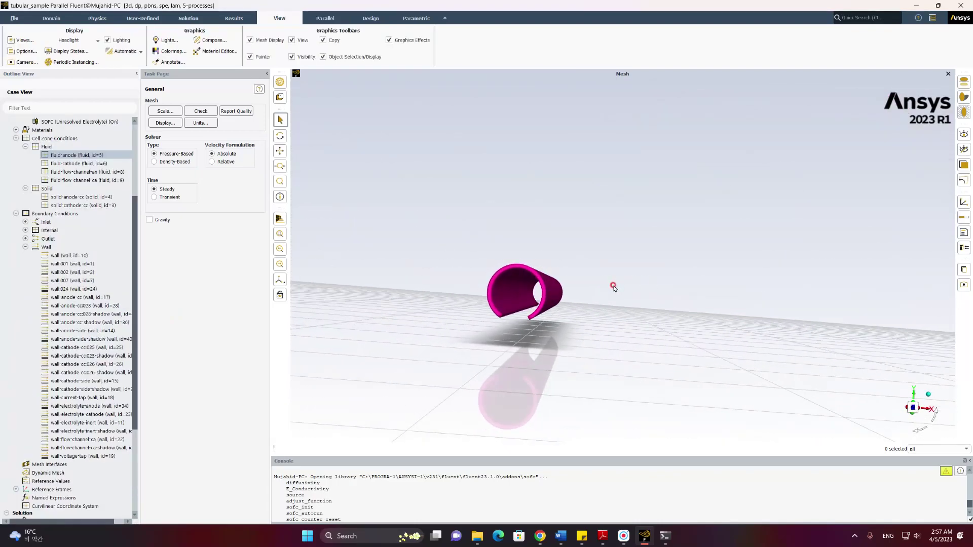
right_click(66, 165)
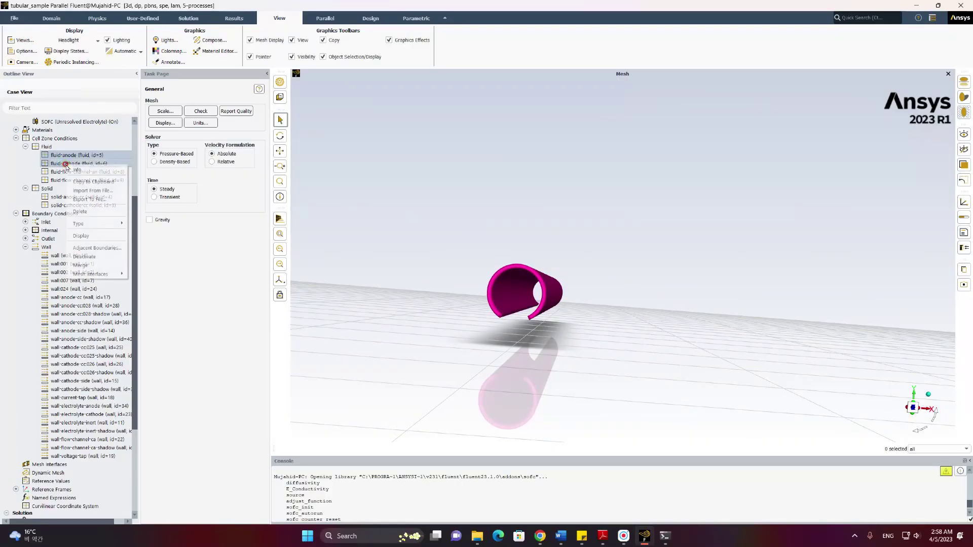
click(95, 237)
middle_drag(517, 285, 518, 287)
mouse_move(518, 287)
mouse_down()
mouse_move(506, 297)
mouse_move(526, 288)
mouse_up()
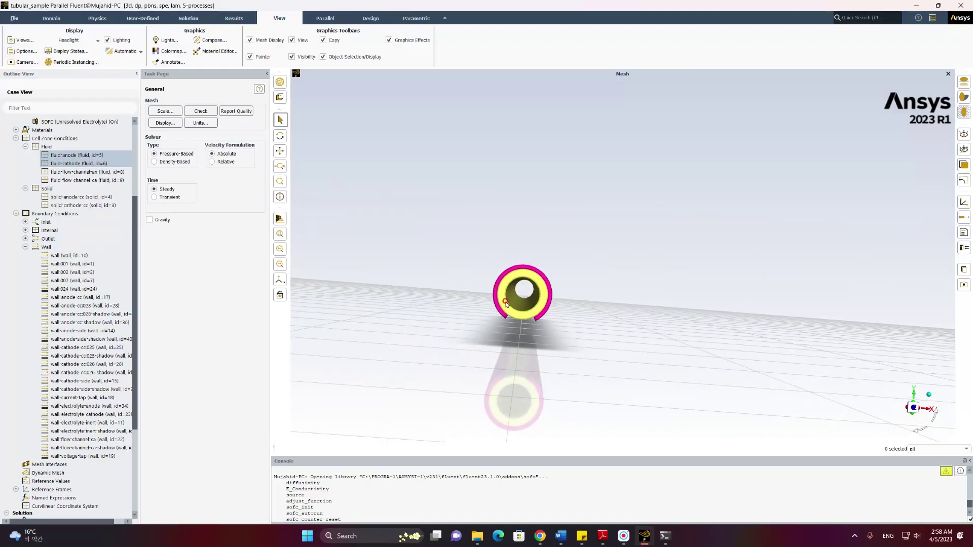
scroll(532, 296, up, 5)
drag(531, 254, 477, 293)
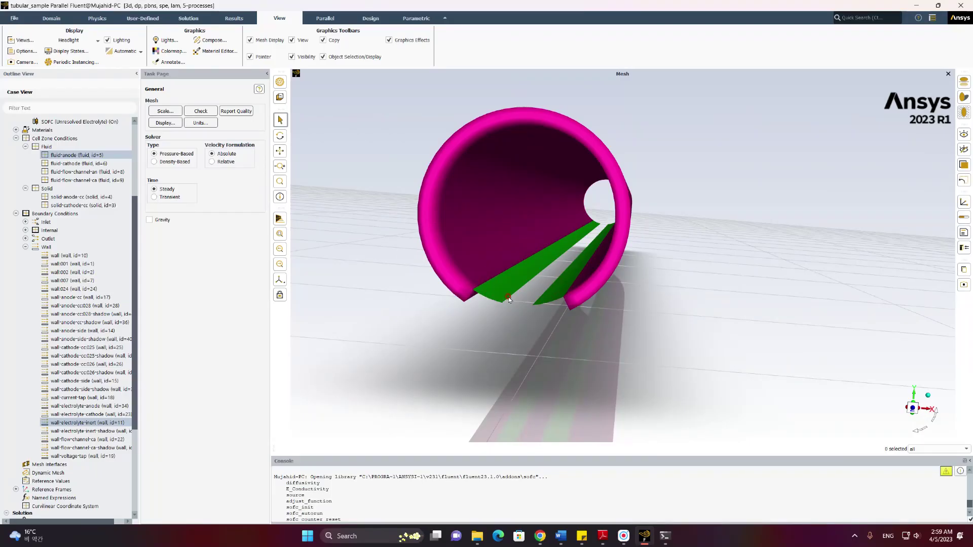
Display wall-electrolyte-anode alongside the inert electrolyte wall and inspect where it lies inside the anode tube
click(488, 304)
right_click(75, 407)
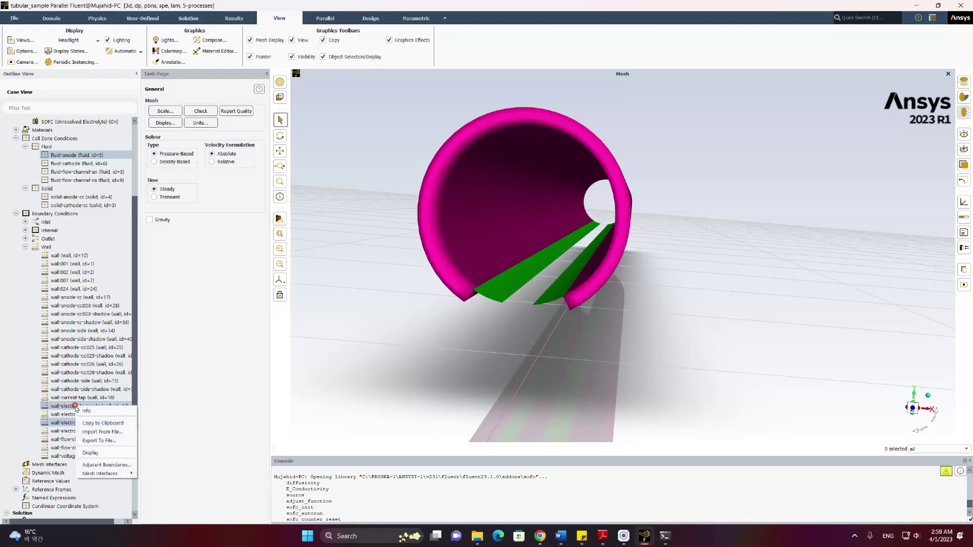
click(91, 453)
drag(544, 260, 593, 261)
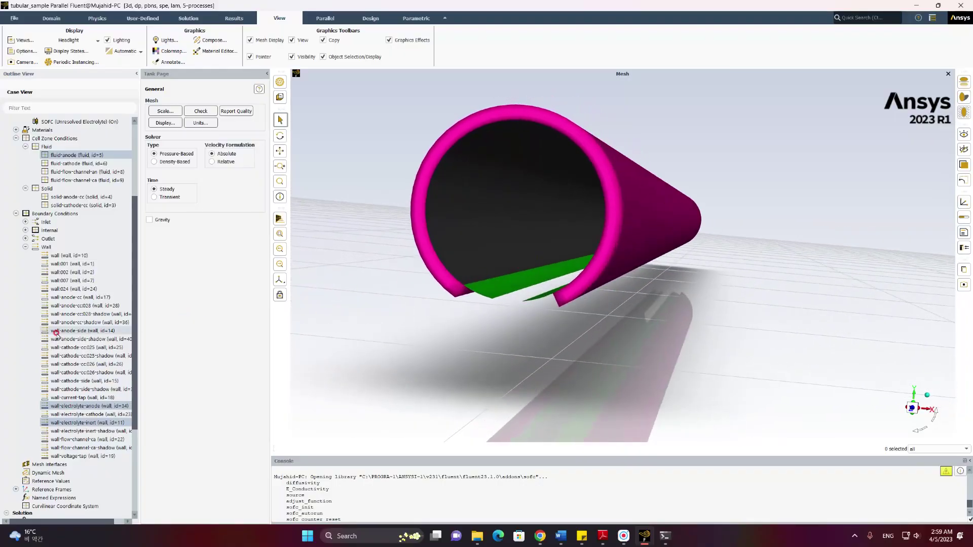
Add the fluid-cathode zone and the solid-anode-cc current collector to the mesh display and examine their arrangement
right_click(71, 164)
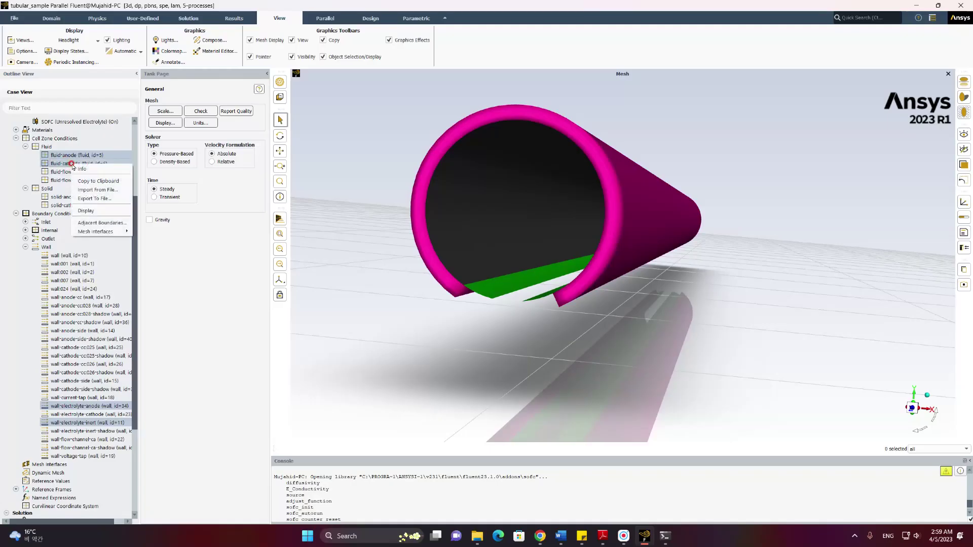
click(94, 215)
drag(495, 253, 516, 265)
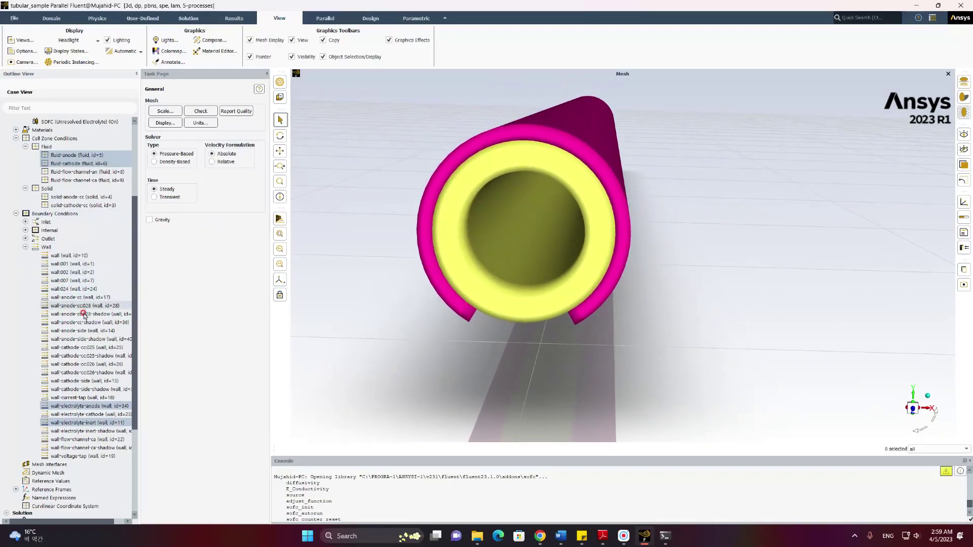
right_click(66, 198)
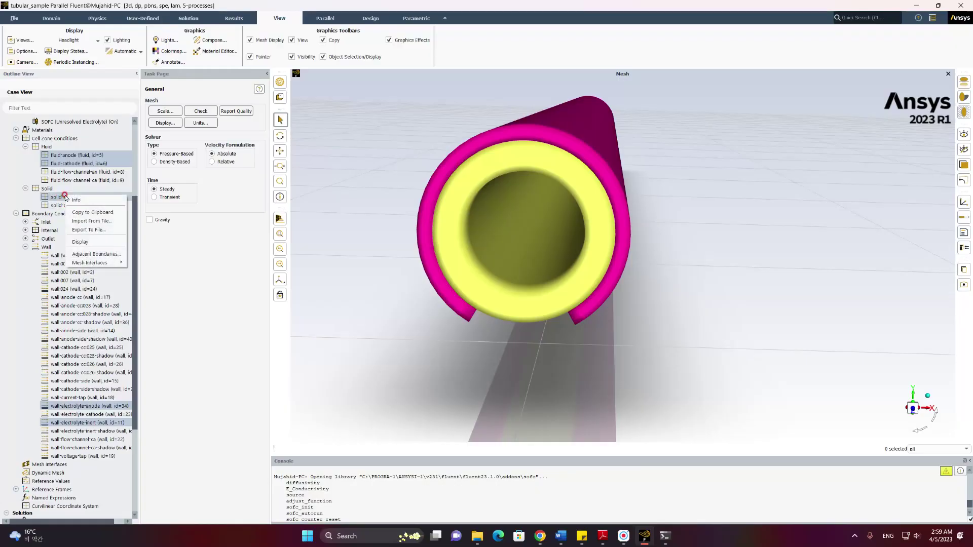
key(Escape)
drag(542, 162, 521, 191)
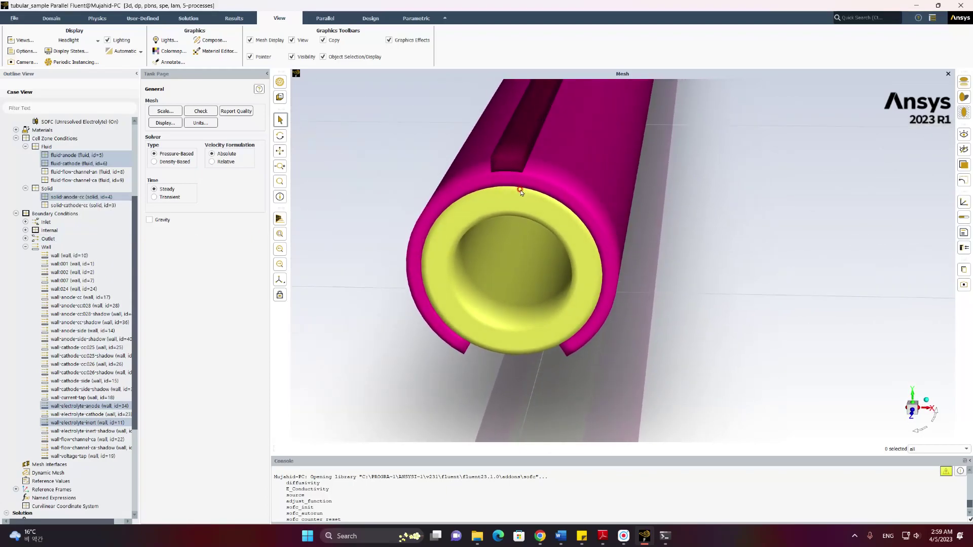
Display wall-voltage-tap and hide the solid-anode-cc zone to examine the tap surface above the anode
right_click(82, 456)
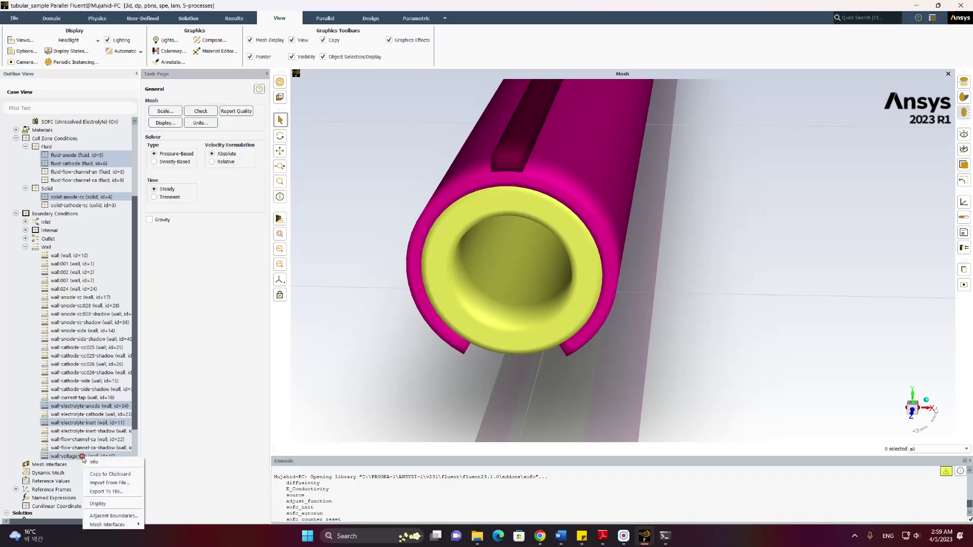
click(428, 349)
drag(476, 241, 481, 200)
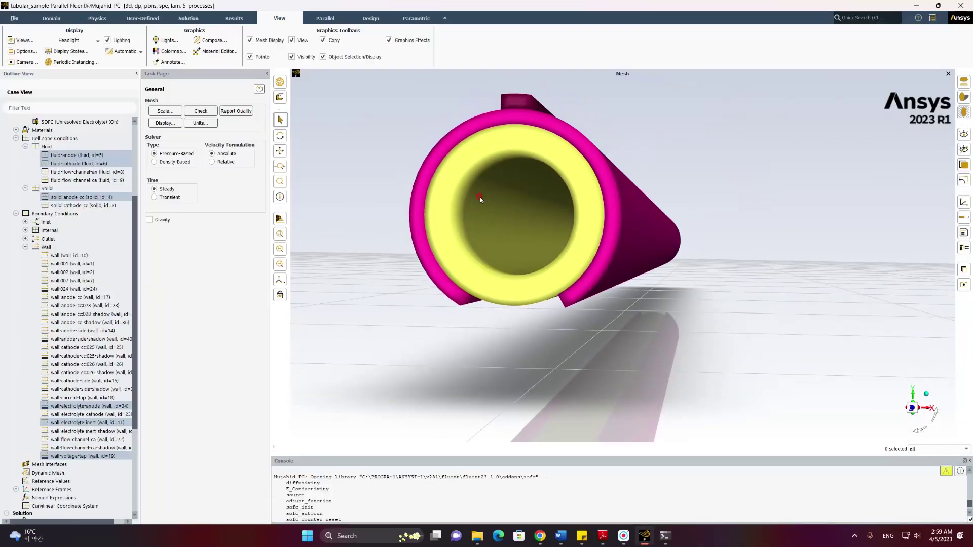
right_click(77, 163)
click(108, 208)
mouse_move(514, 157)
mouse_down()
mouse_move(513, 191)
mouse_move(484, 181)
mouse_move(499, 145)
mouse_up()
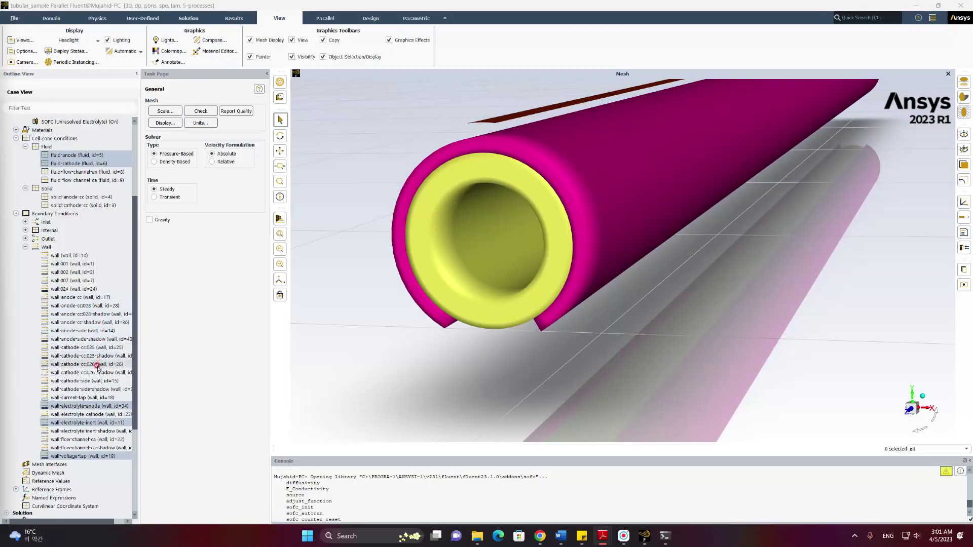
Display wall-current-tap and inspect its location relative to the electrode tube
right_click(100, 398)
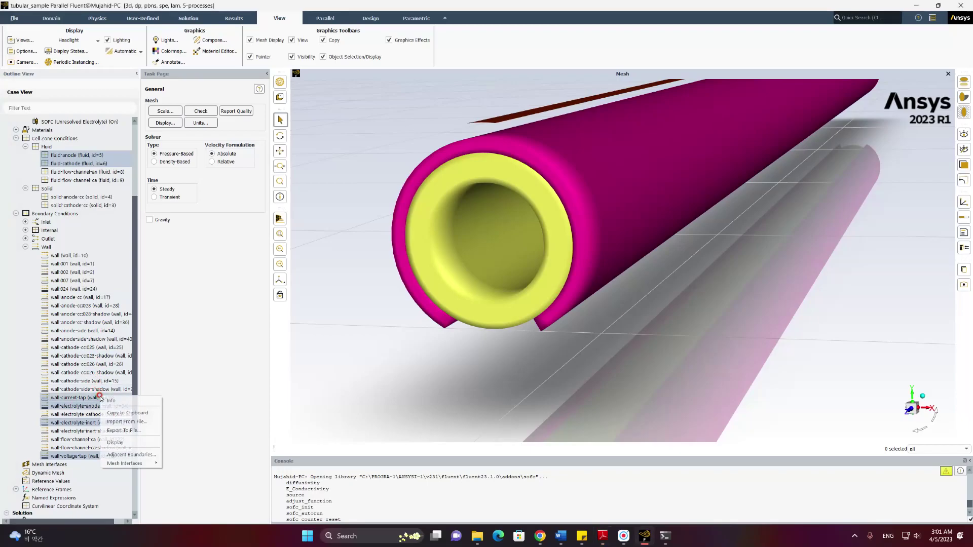
click(126, 444)
drag(565, 350, 609, 249)
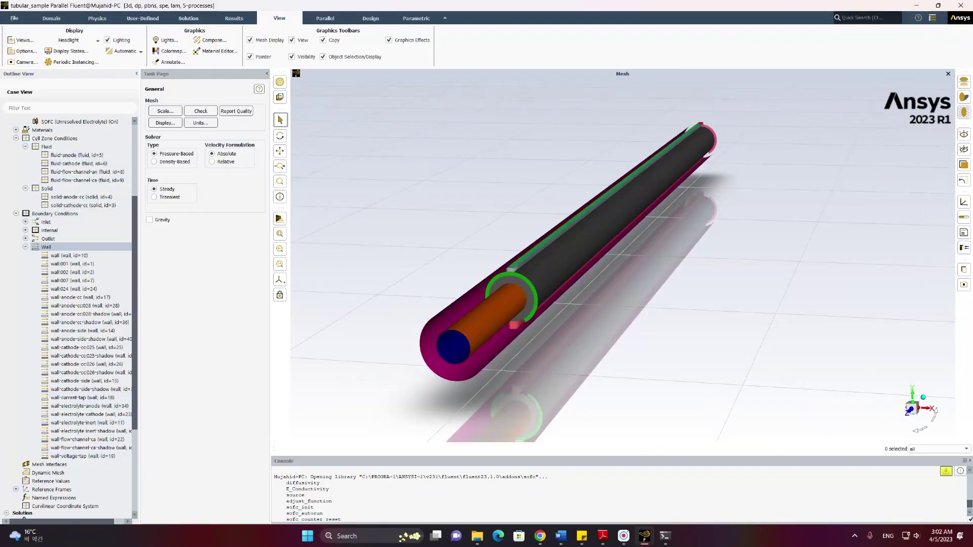
Review the user-defined function hooks assigned for initialization and adjust in the SOFC setup
key(alt+Tab)
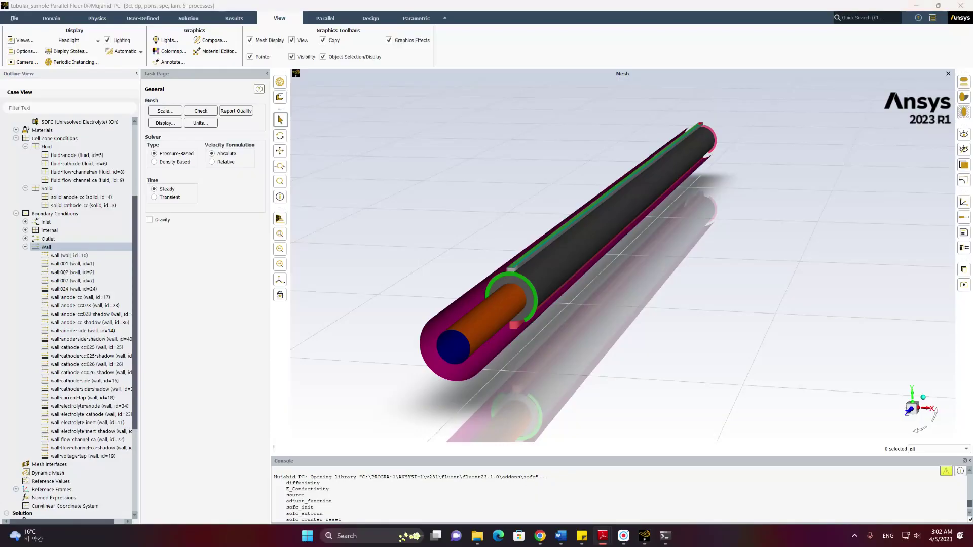
click(142, 18)
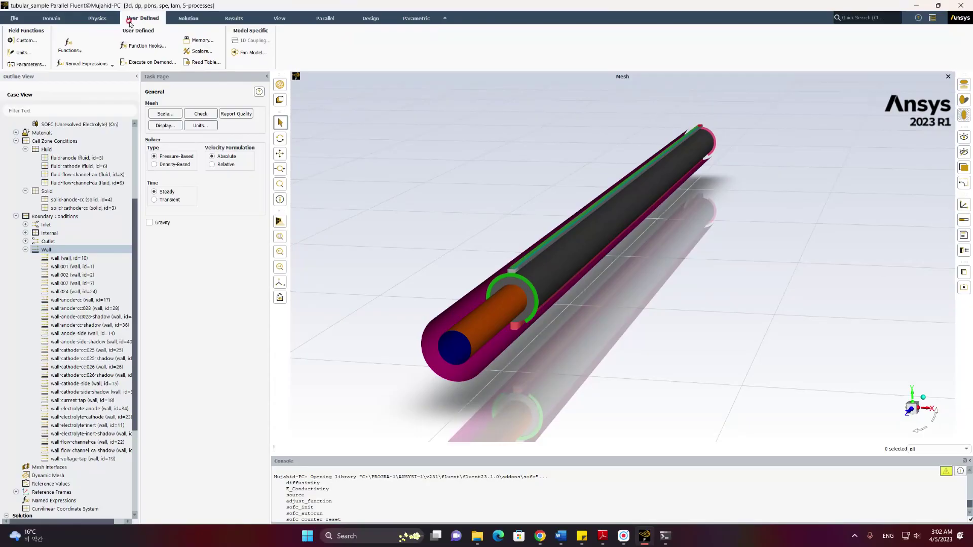
click(146, 45)
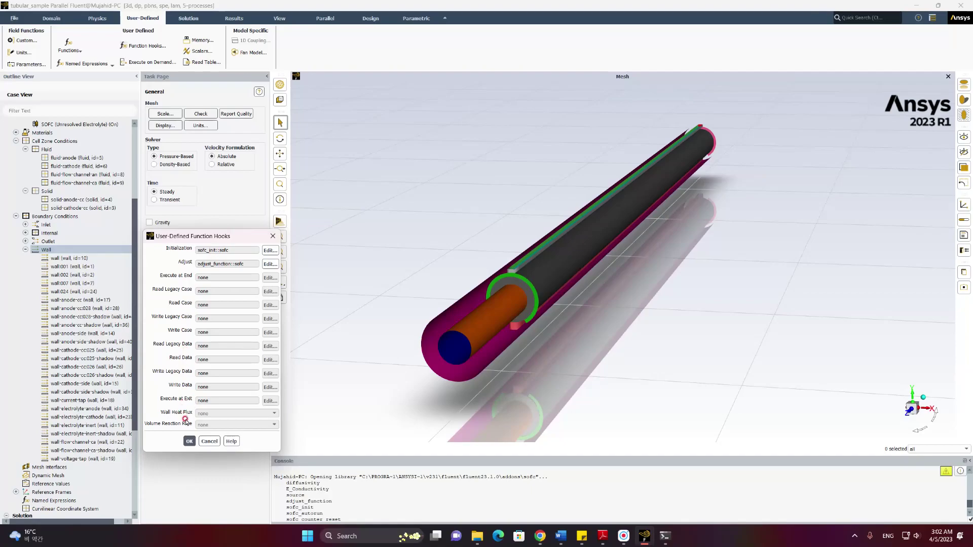
click(189, 441)
Check the user-defined scalar settings and the number of user-defined memory locations
click(201, 50)
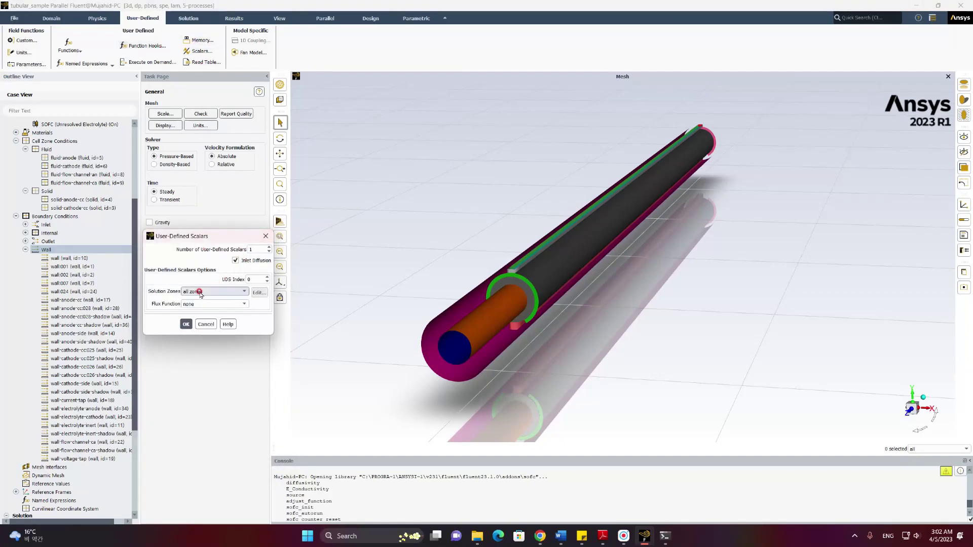
click(186, 325)
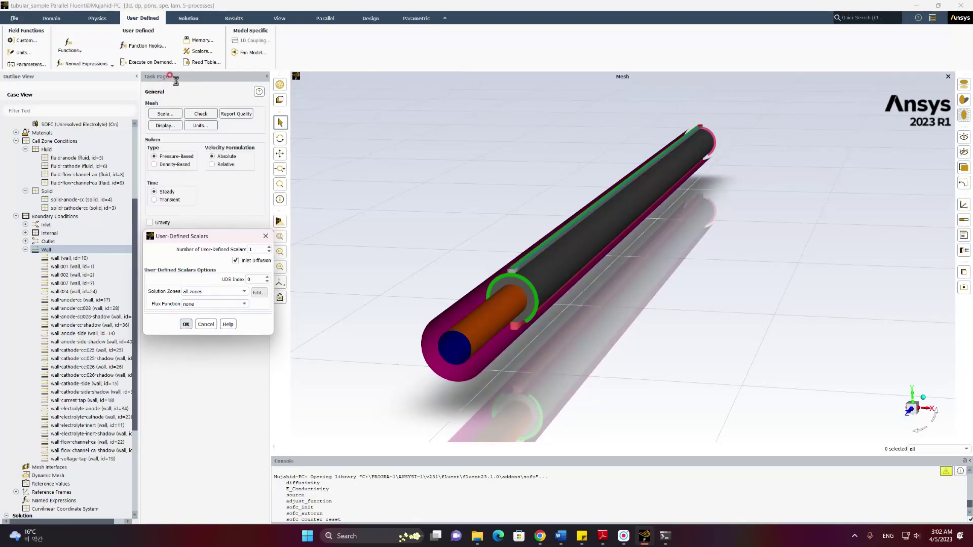
click(198, 40)
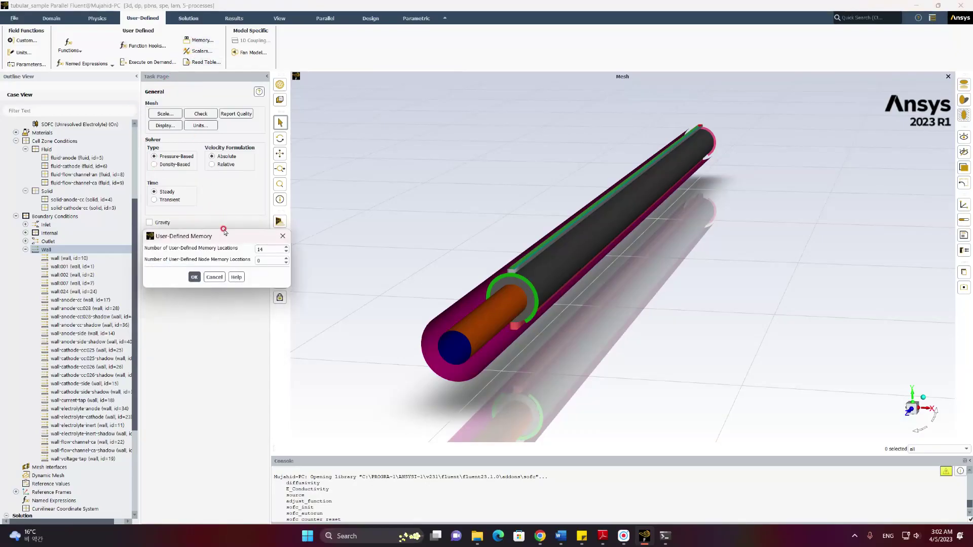
click(195, 278)
Open the solid material anode-default for editing and set its density to 3030 kg/m³
click(25, 250)
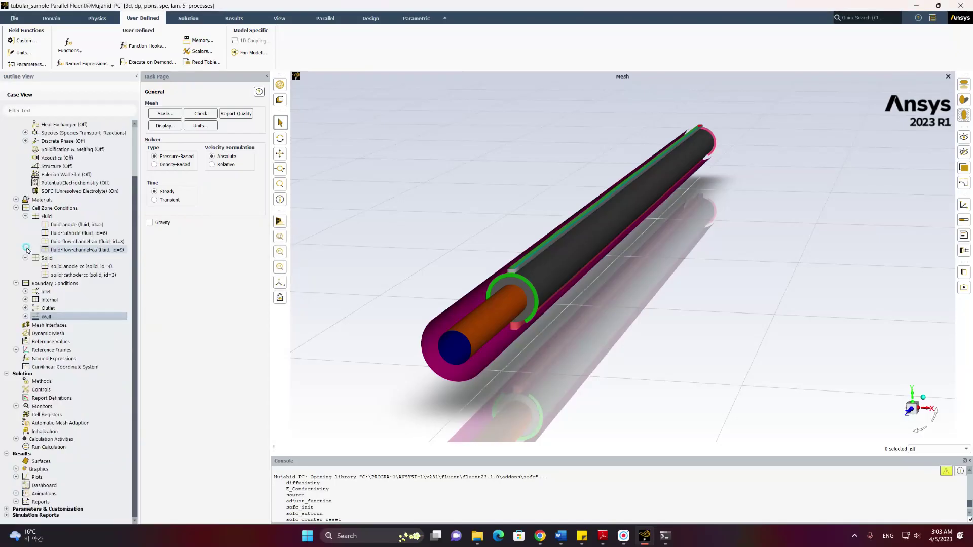
click(16, 207)
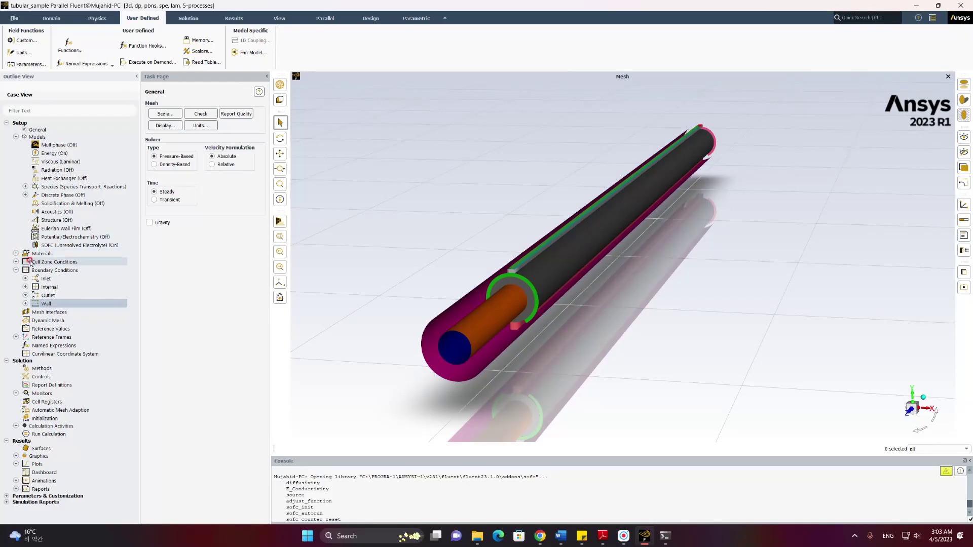
click(16, 253)
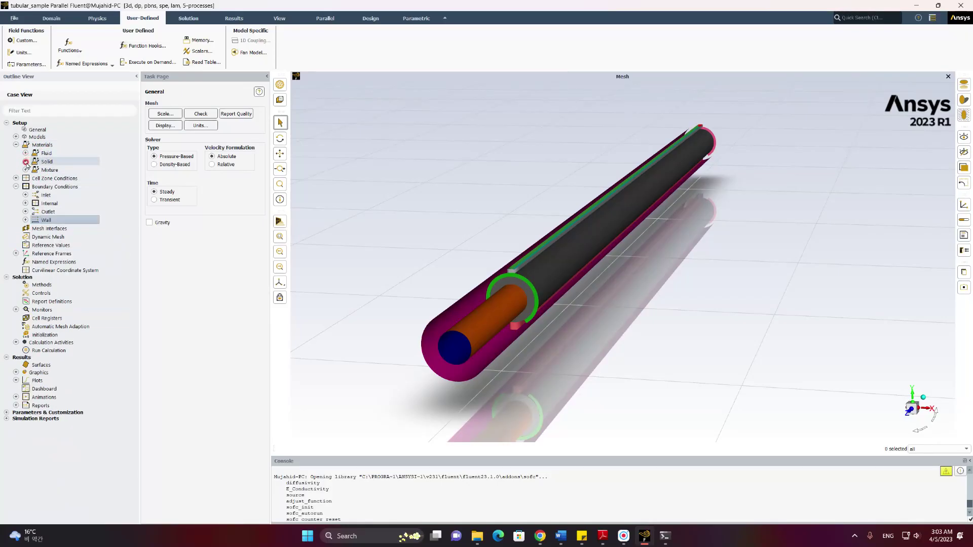
click(25, 162)
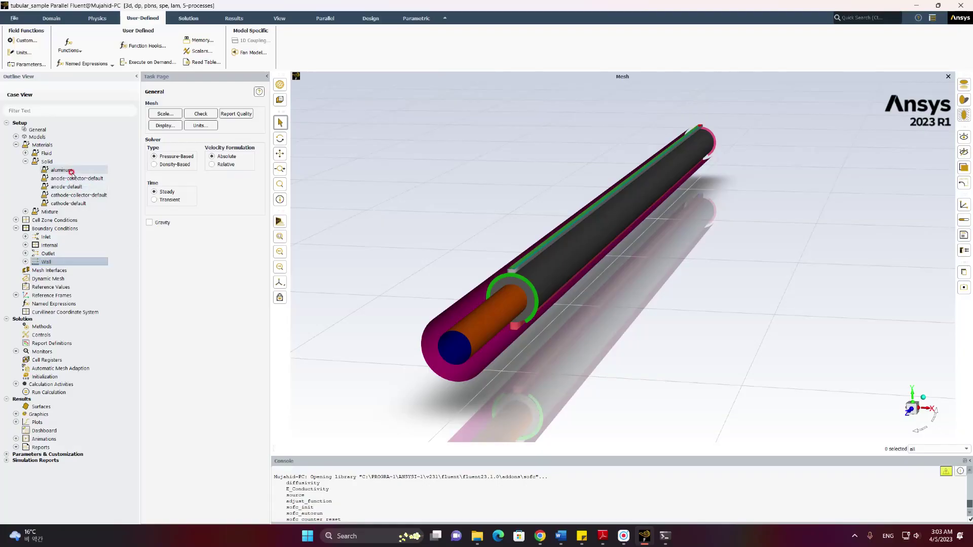
click(69, 188)
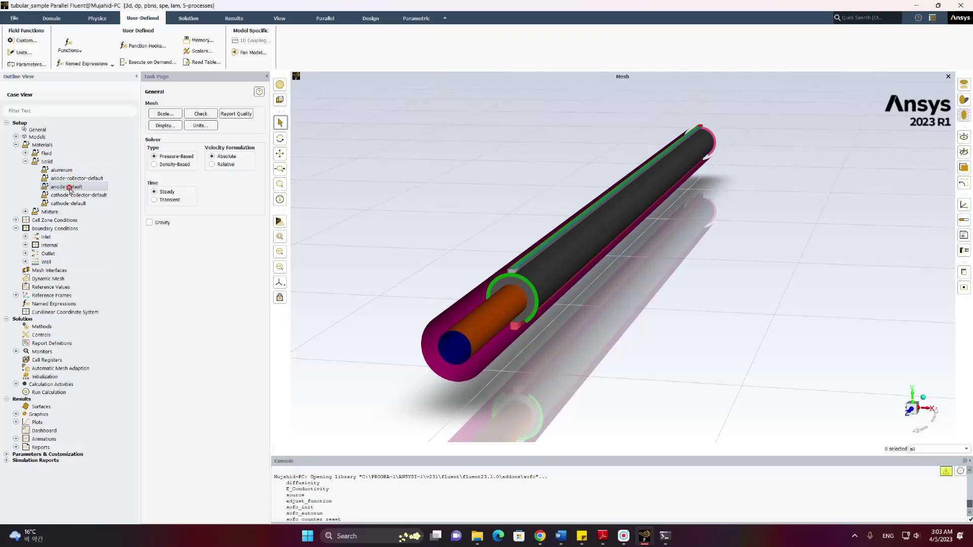
right_click(70, 187)
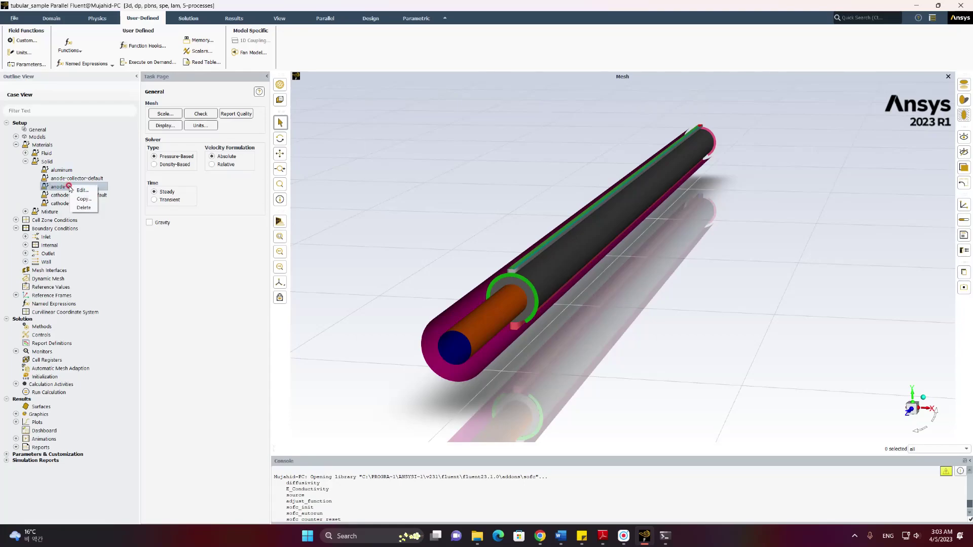
click(79, 191)
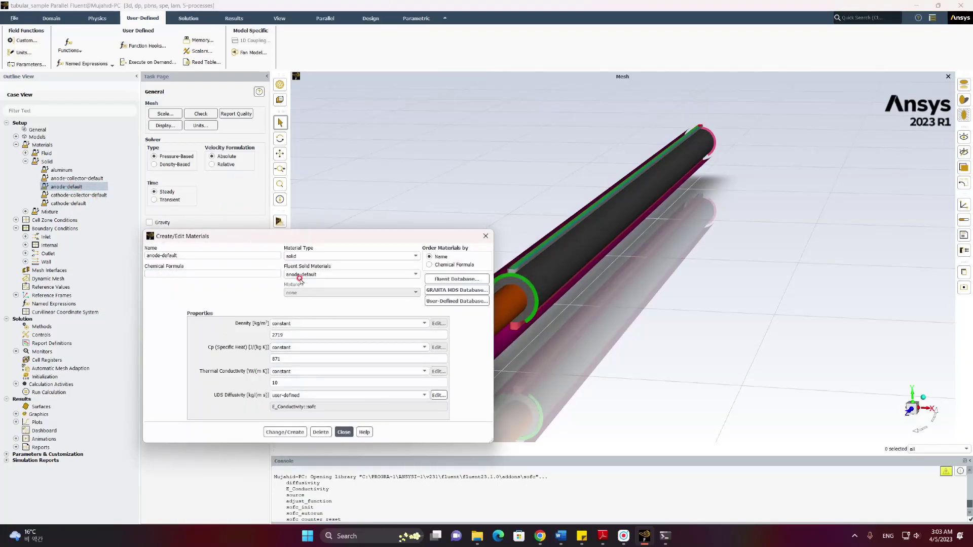
drag(283, 238, 289, 173)
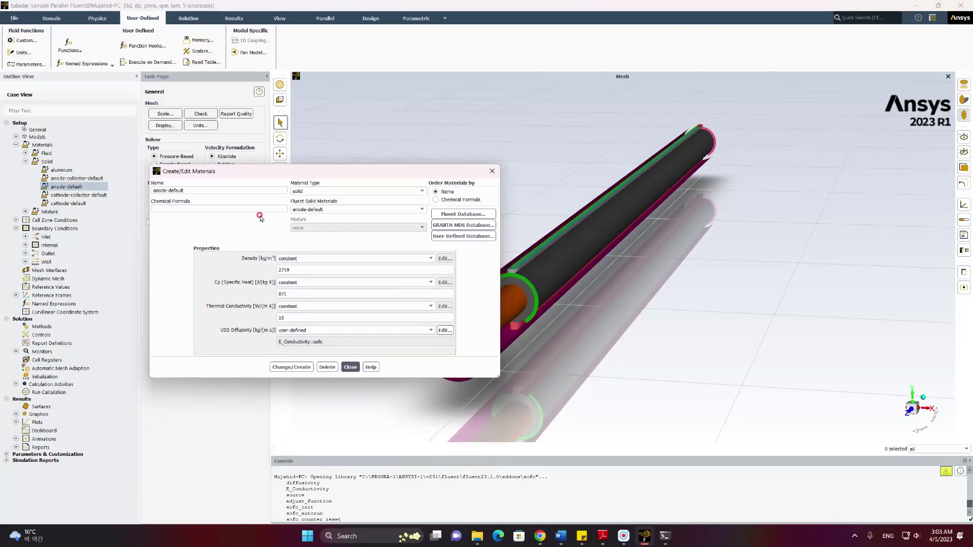
click(169, 190)
drag(270, 262, 241, 271)
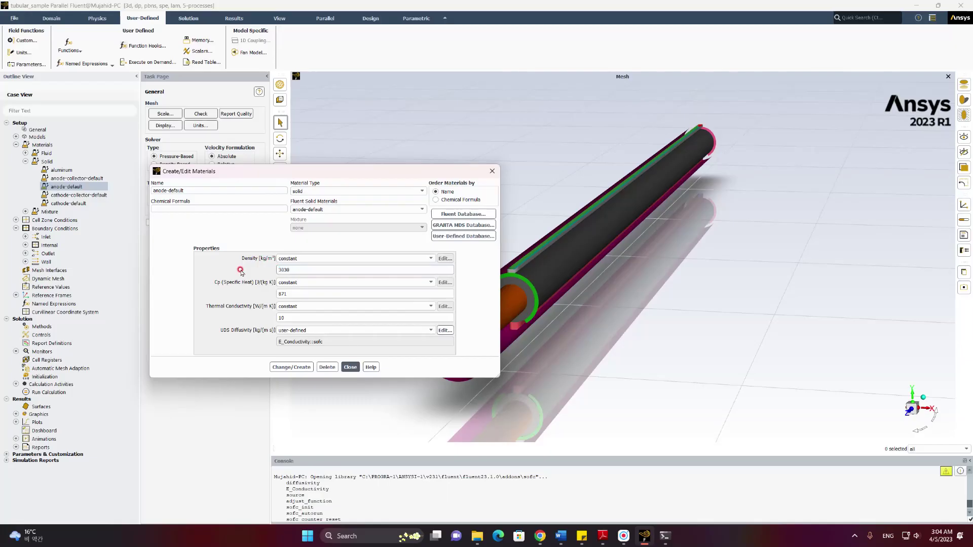
Set the anode-default specific heat to 595.1 J/(kg K) and thermal conductivity to 6 W/(m K), and apply the material changes
drag(405, 293, 250, 298)
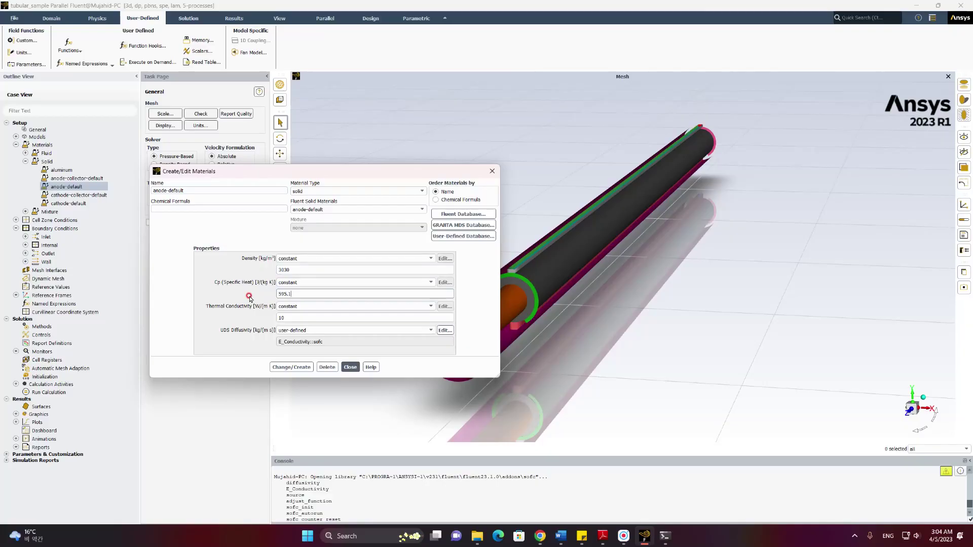
drag(287, 318, 263, 321)
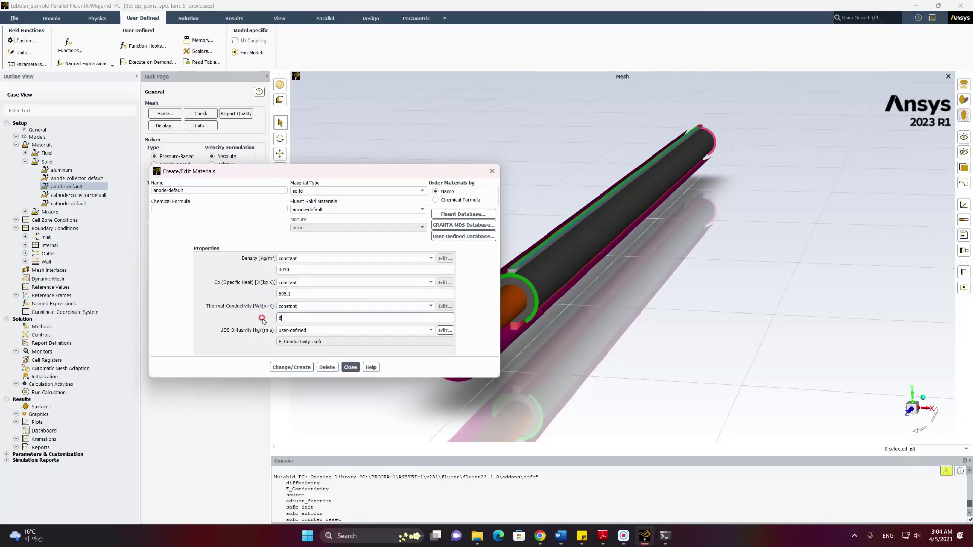
click(302, 368)
click(351, 368)
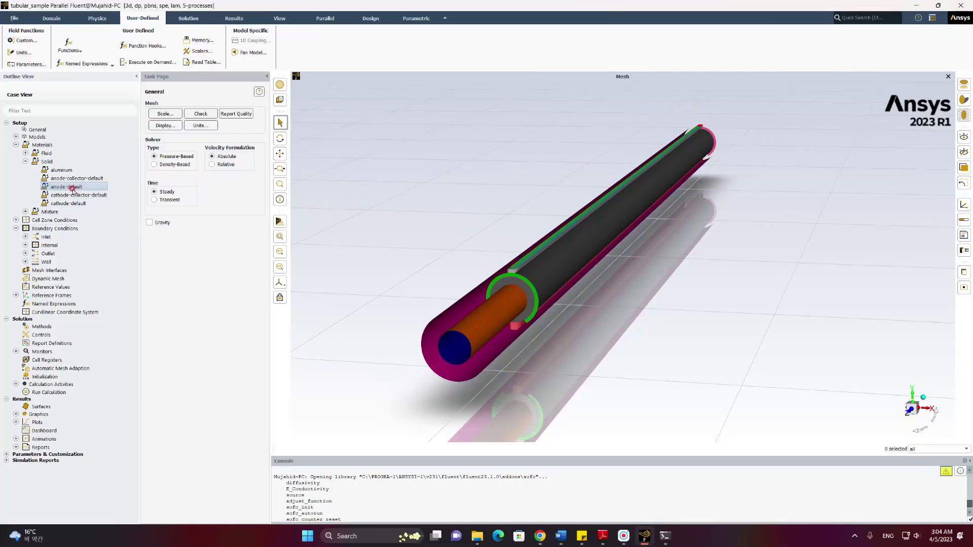
Edit the solid material cathode-default, setting its density to 4375 kg/m³ and thermal conductivity to 1.15 W/(m K)
click(71, 203)
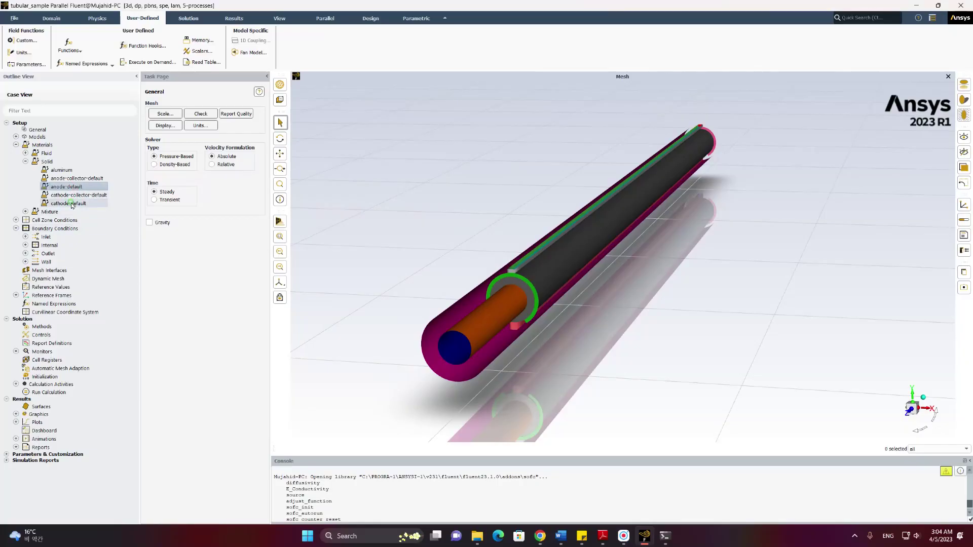
double_click(72, 203)
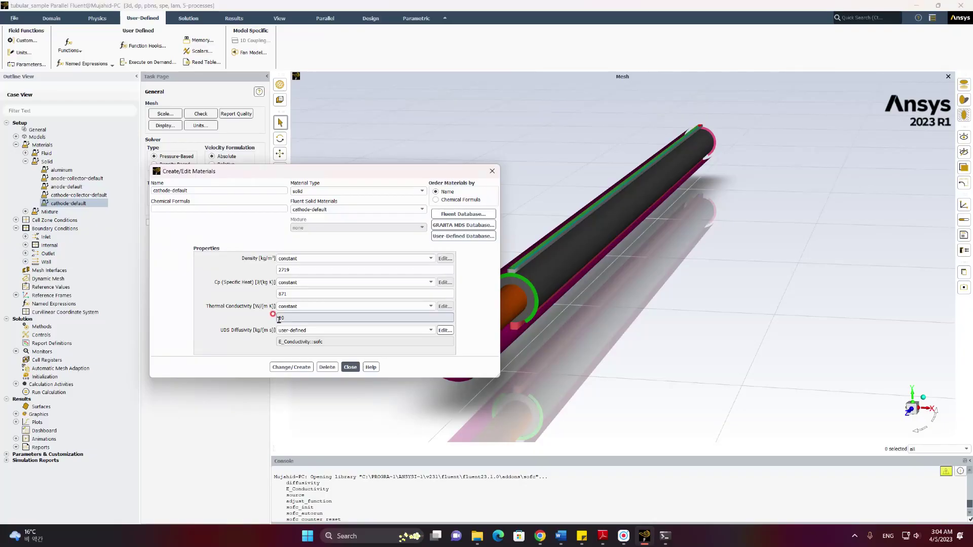
drag(292, 270, 264, 271)
click(268, 272)
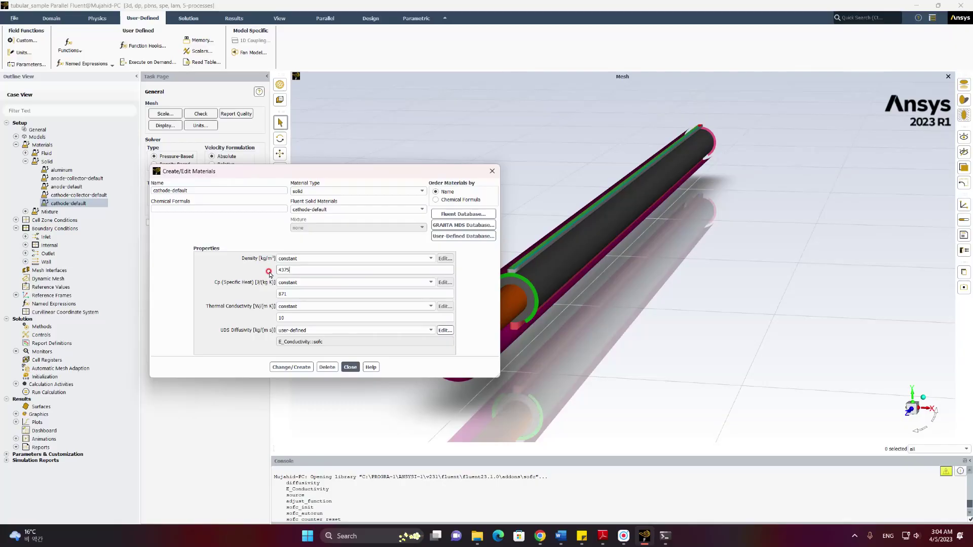
click(288, 293)
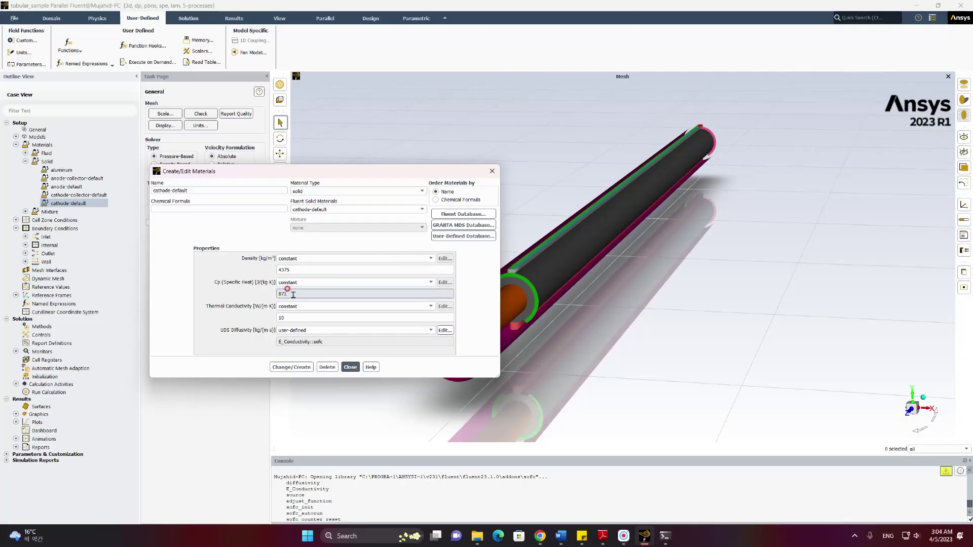
double_click(274, 319)
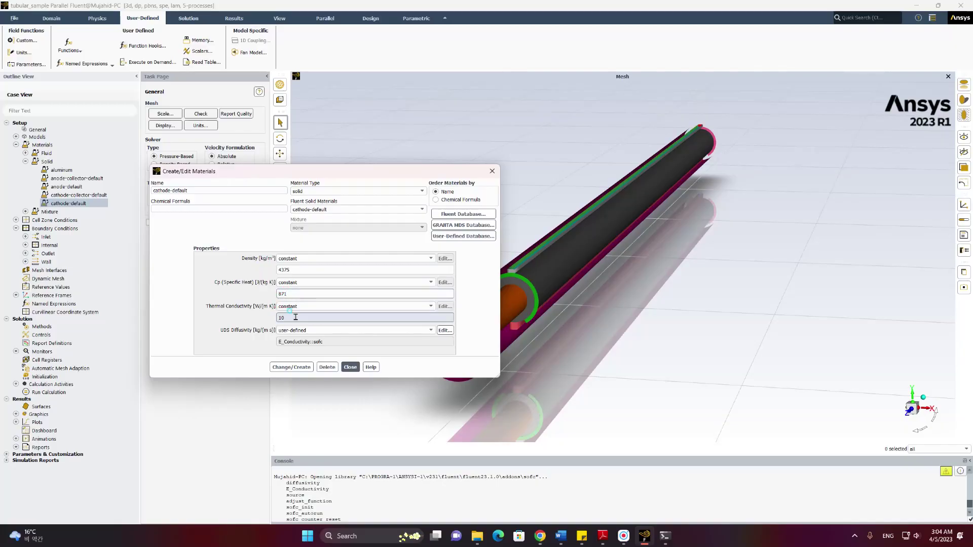
key(BackSpace)
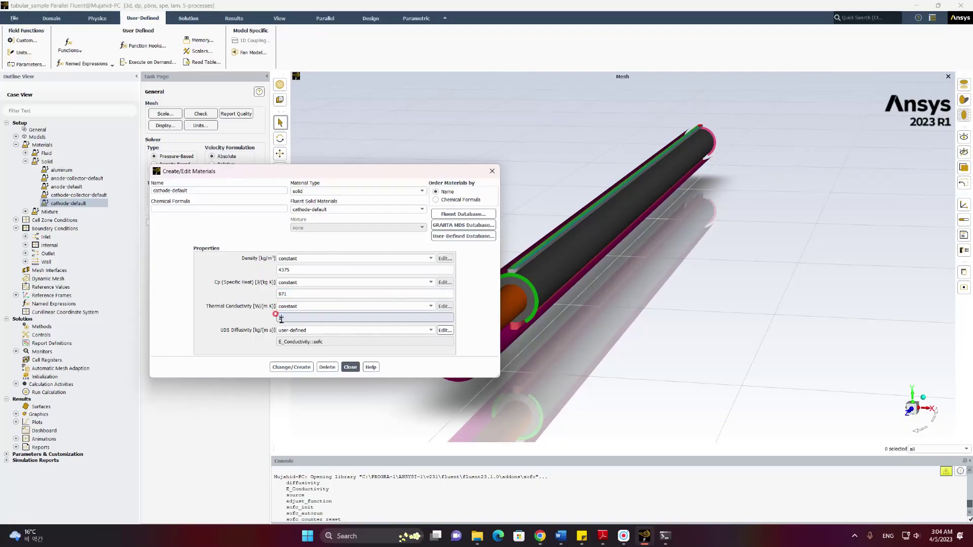
text(1.15)
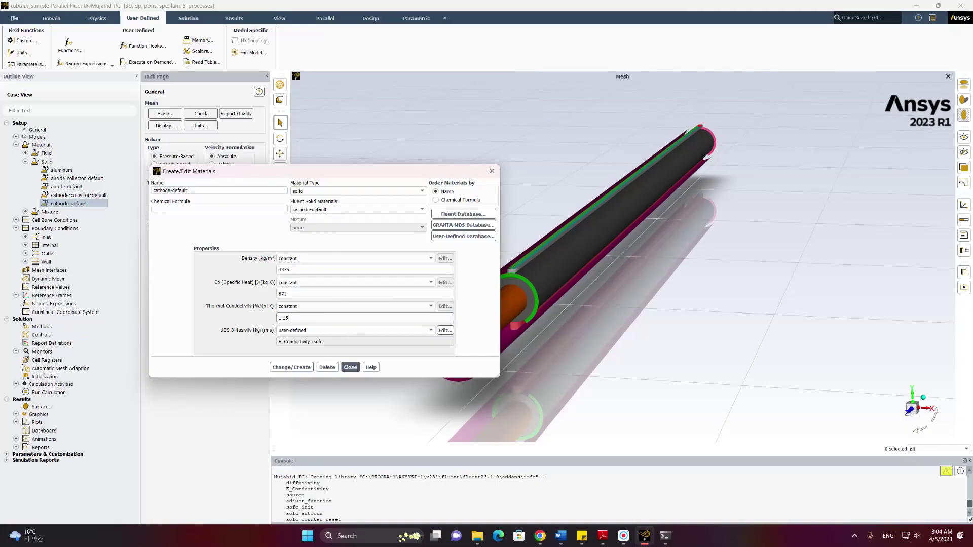
Make the cathode-default specific heat piecewise-linear in temperature, with point 1 at 1073.15 K and 570 J/(kg K)
key(alt+Tab)
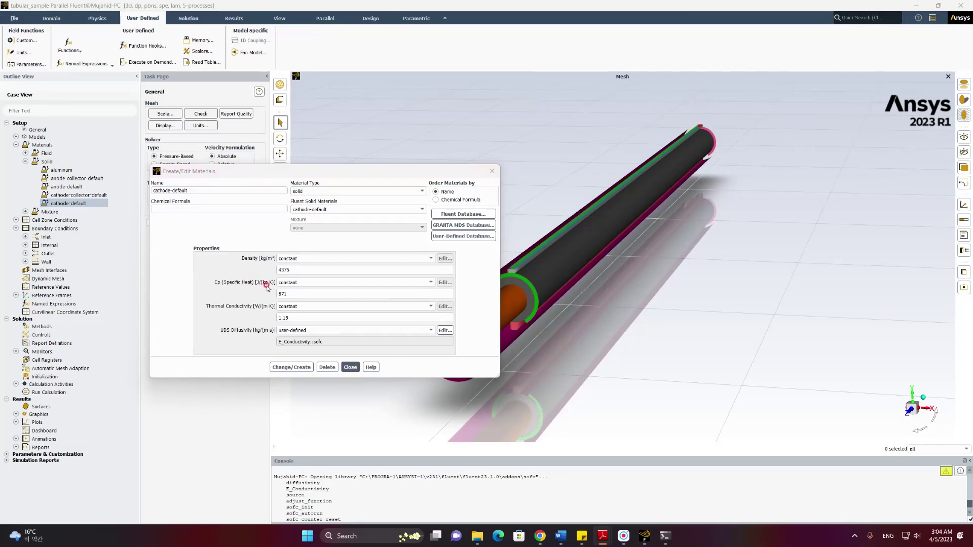
click(293, 282)
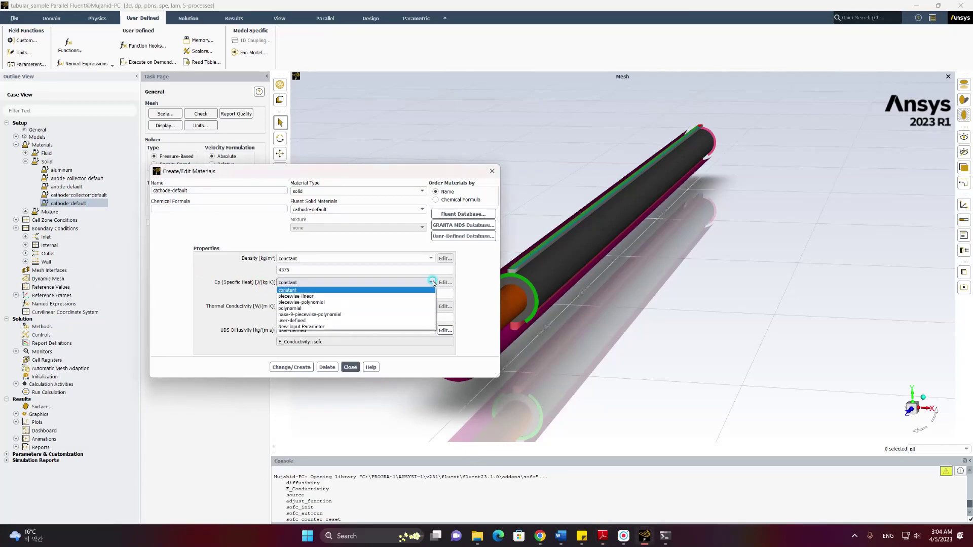
click(333, 298)
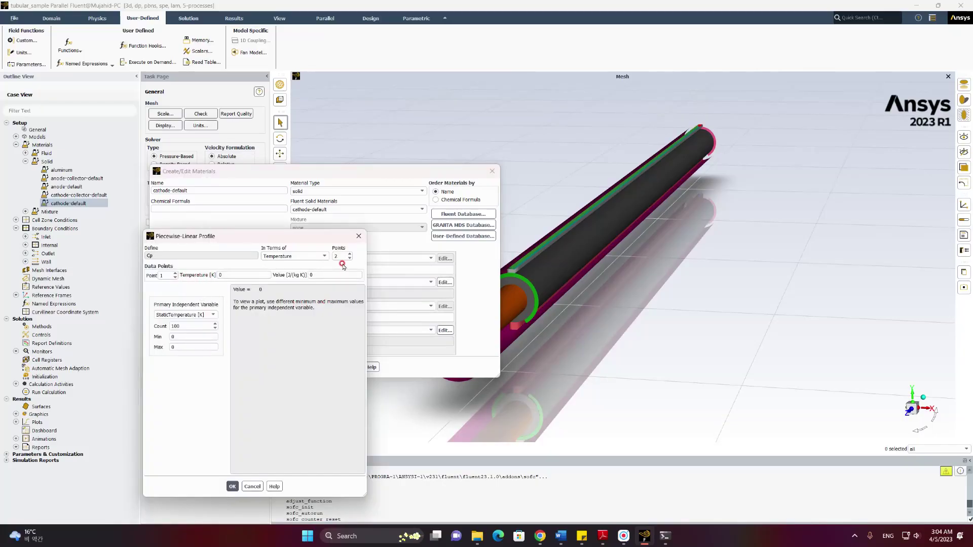
click(238, 275)
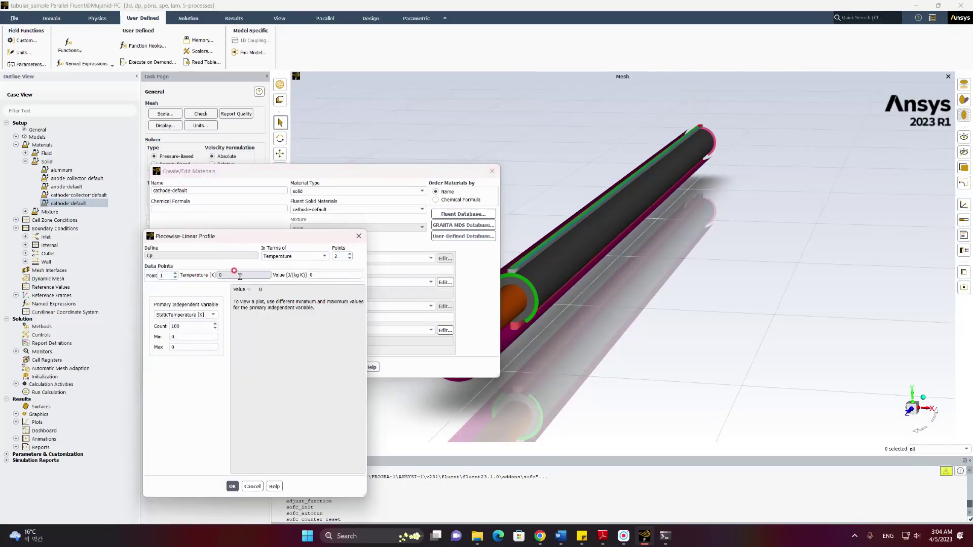
drag(239, 276, 221, 282)
text(1073.15)
drag(312, 275, 299, 276)
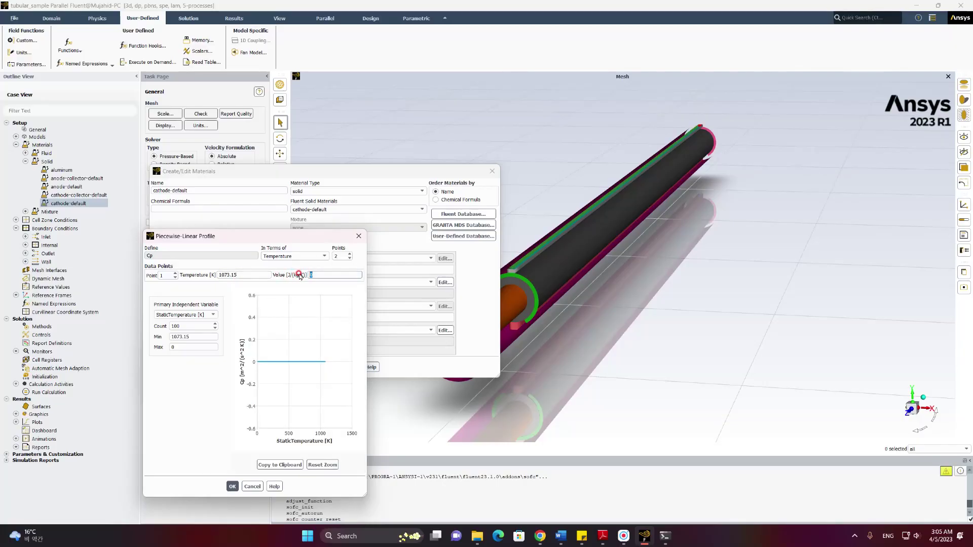
text(570)
click(277, 287)
Define point 2 of the specific heat profile as 1273.15 K and 565 J/(kg K), and apply the cathode-default changes
click(177, 274)
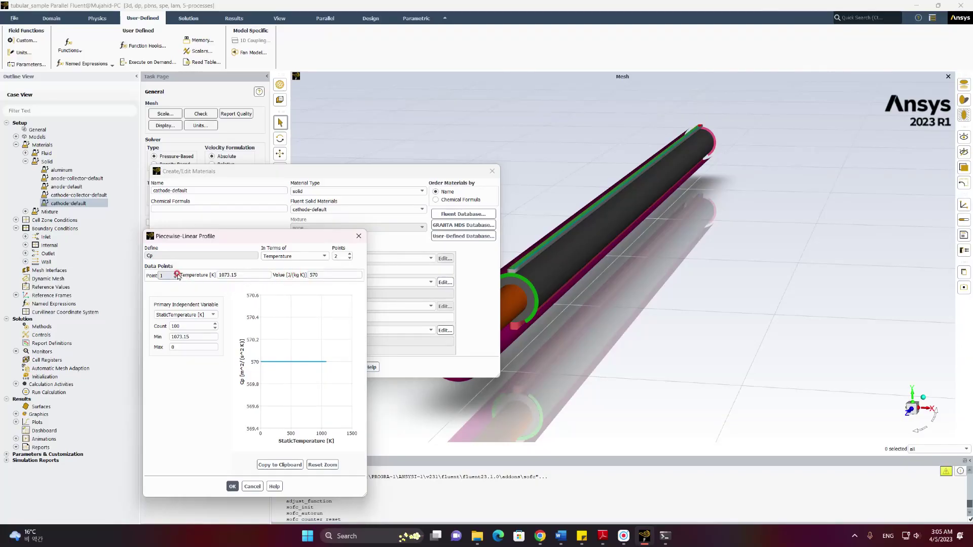
click(203, 275)
click(299, 275)
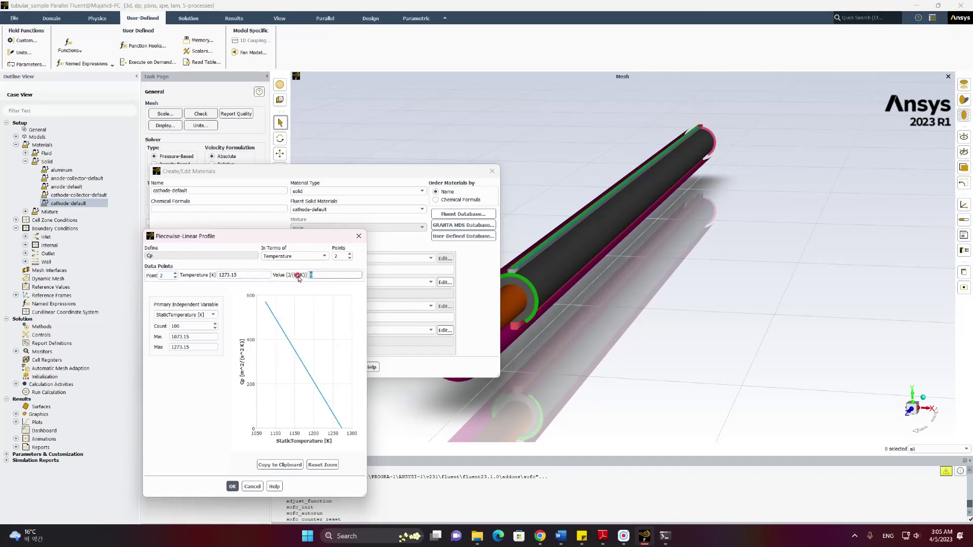
click(235, 293)
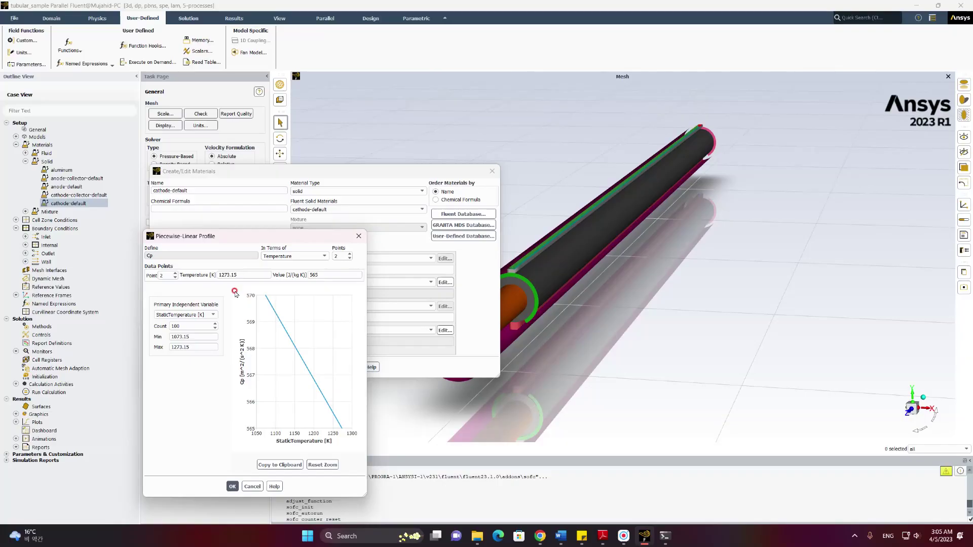
click(232, 486)
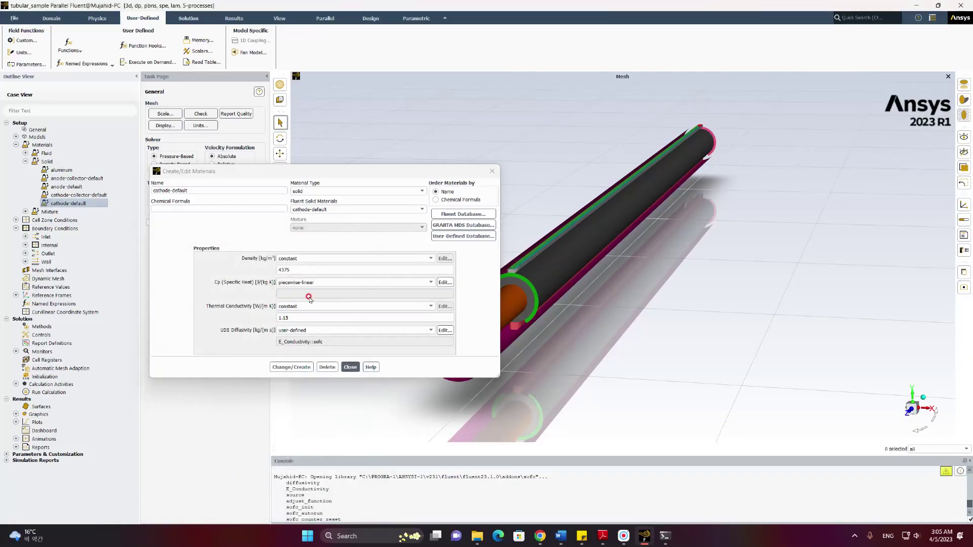
click(291, 367)
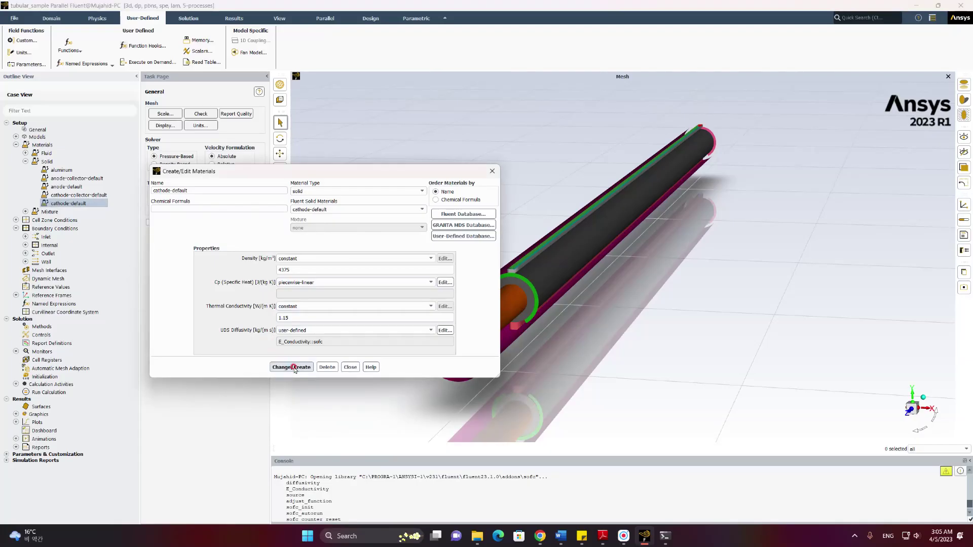
Set the anode-collector-default density to 8900 kg/m³, specific heat to 446 J/(kg K) and thermal conductivity to 72 W/(m K), and apply the changes
click(350, 367)
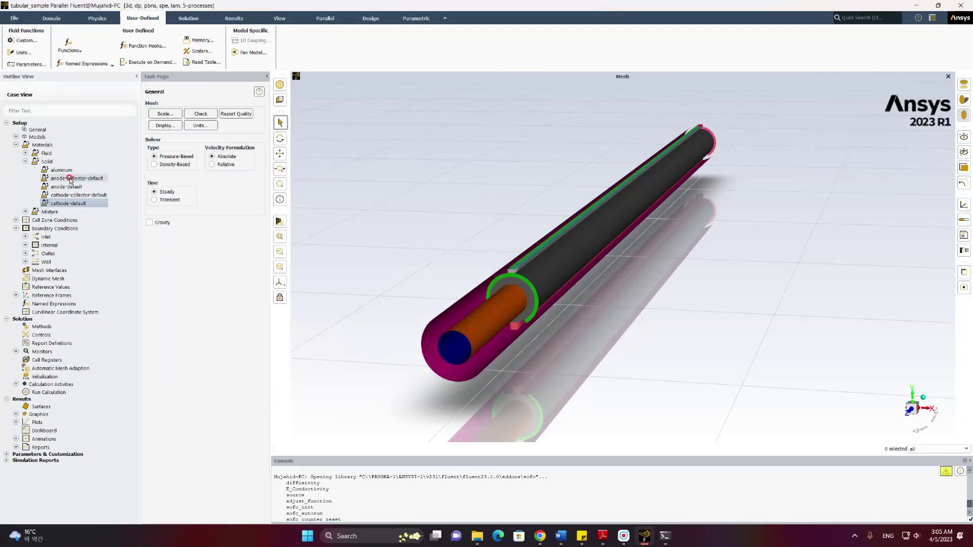
double_click(70, 181)
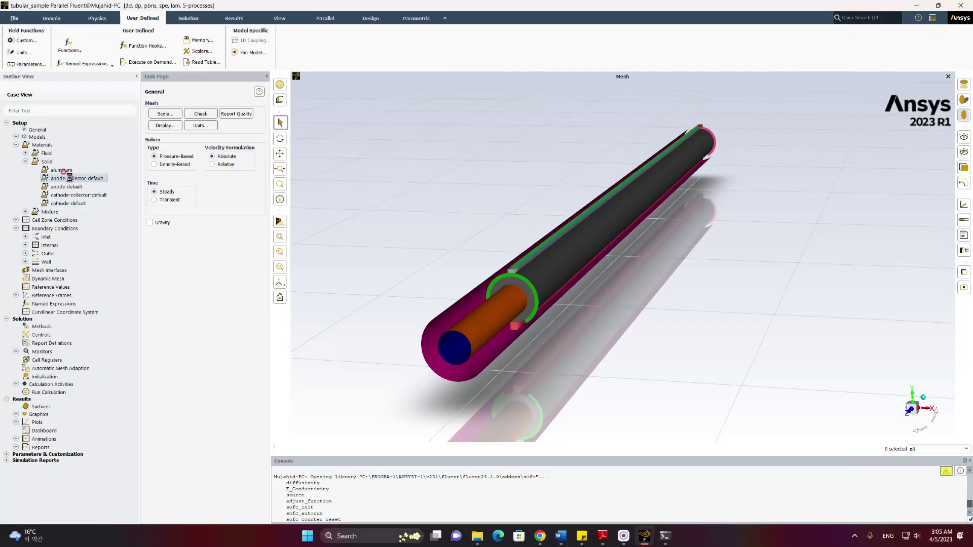
click(181, 204)
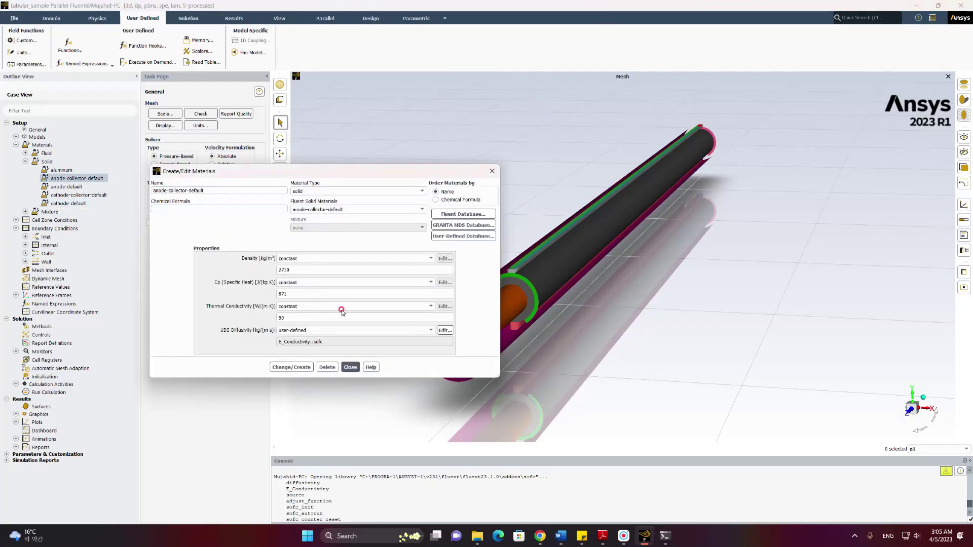
drag(303, 269, 253, 264)
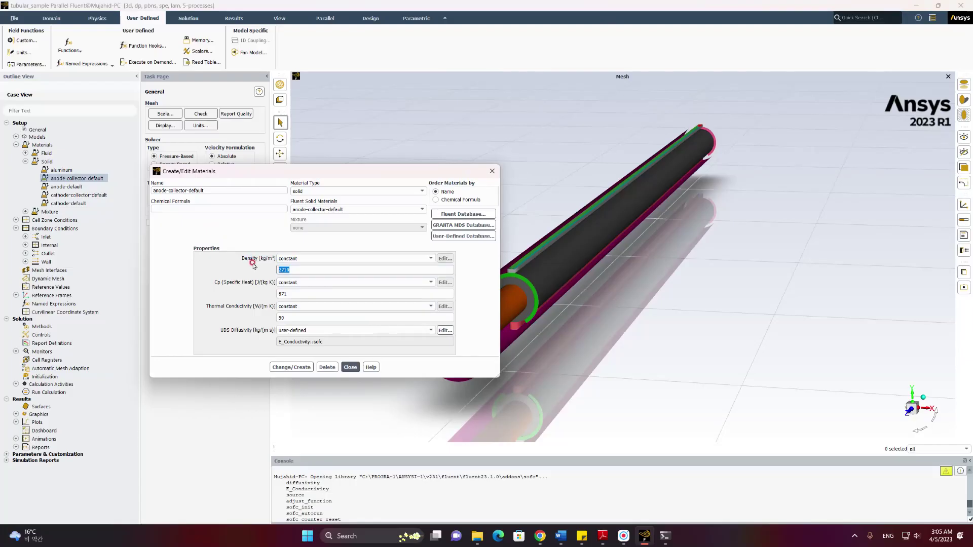
text(8900)
drag(292, 294, 251, 317)
text(446)
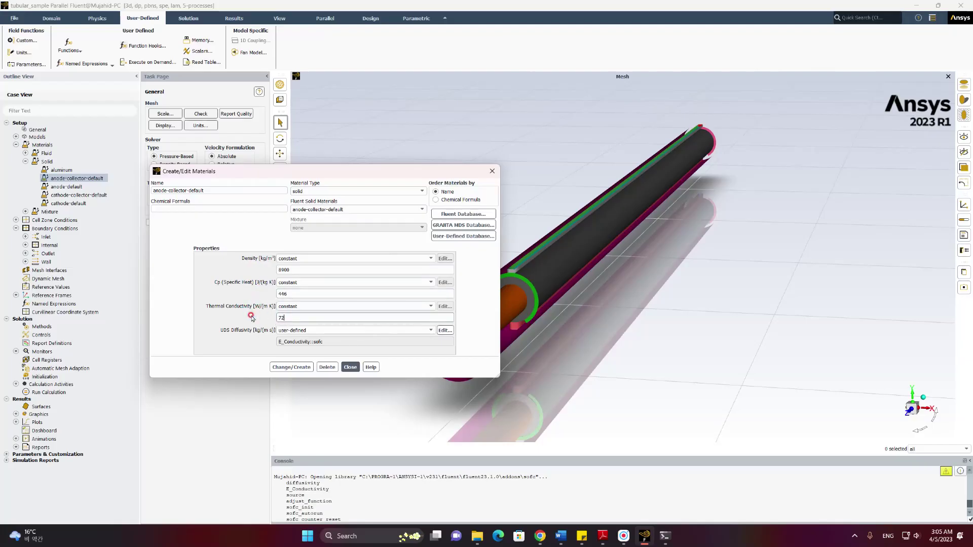
click(294, 367)
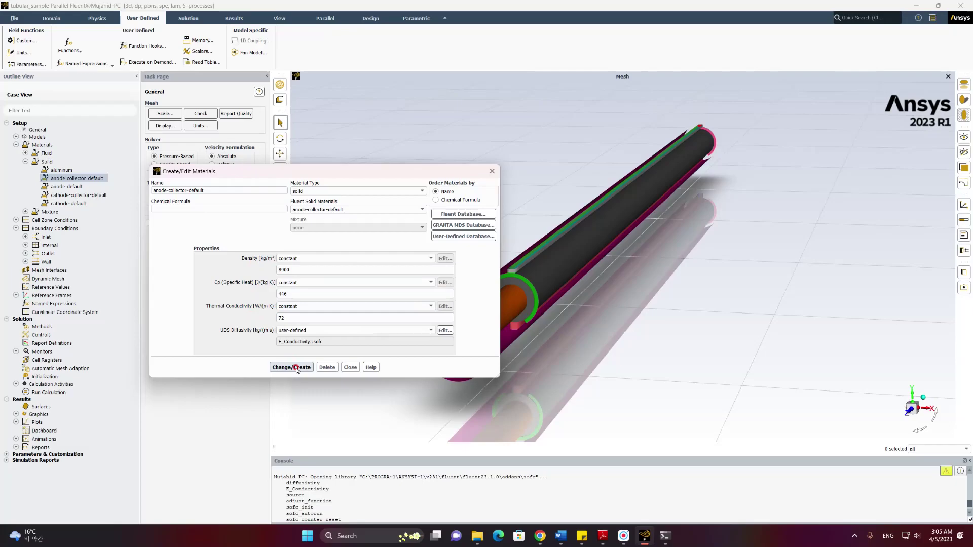
click(350, 367)
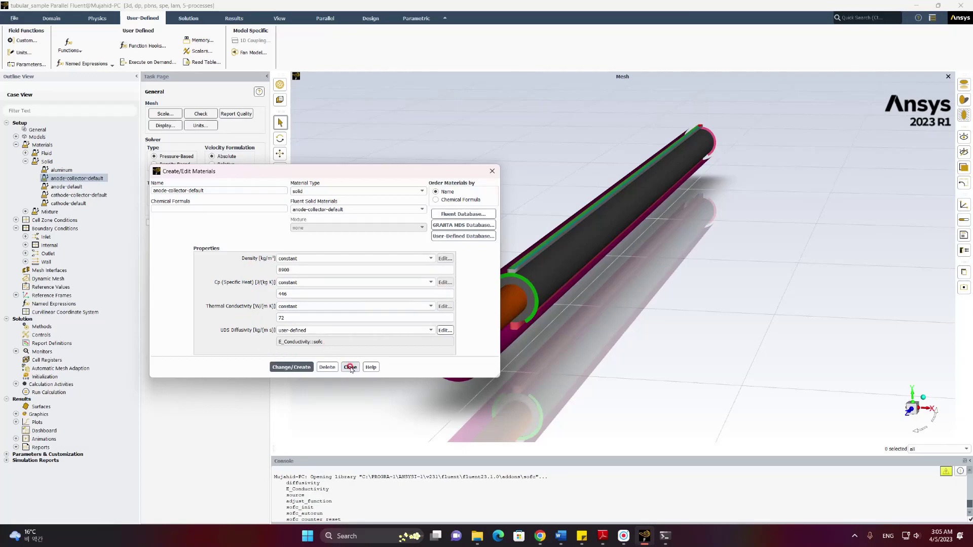
Give solid material cathode-collector-default a density of 8900 kg/m³, specific heat of 446 J/(kg K) and thermal conductivity of 72 W/(m K), and apply
click(79, 196)
double_click(78, 196)
drag(281, 270, 257, 272)
text(8900)
drag(304, 294, 261, 323)
text(446)
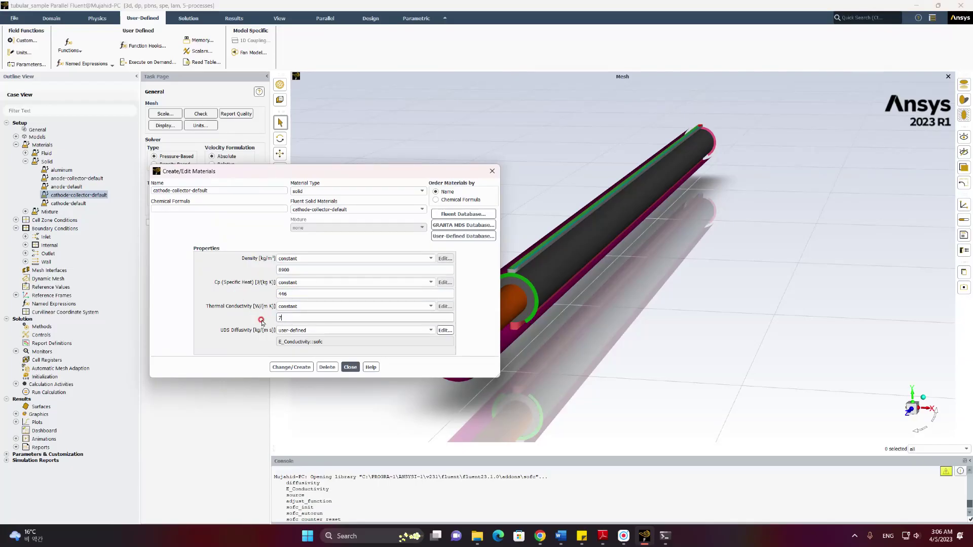
text(72)
click(292, 367)
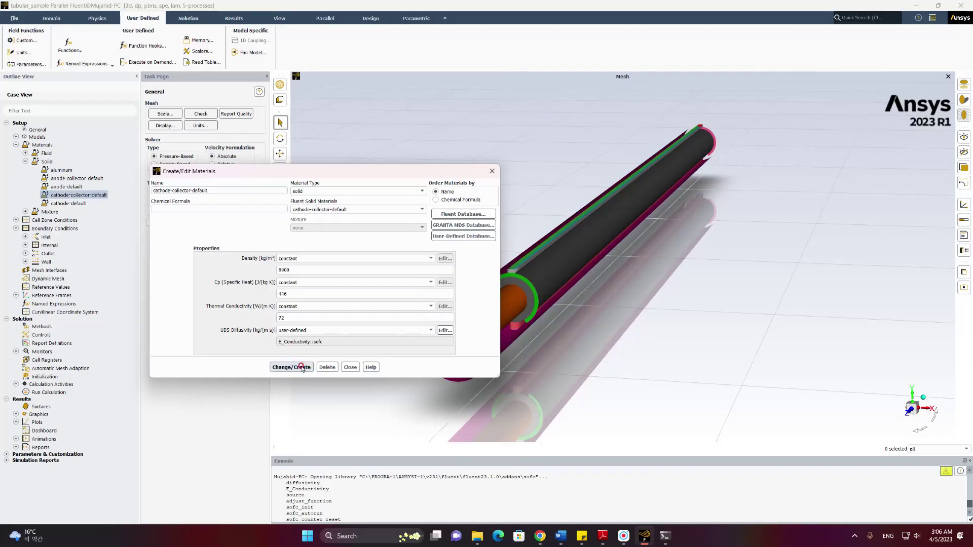
click(351, 367)
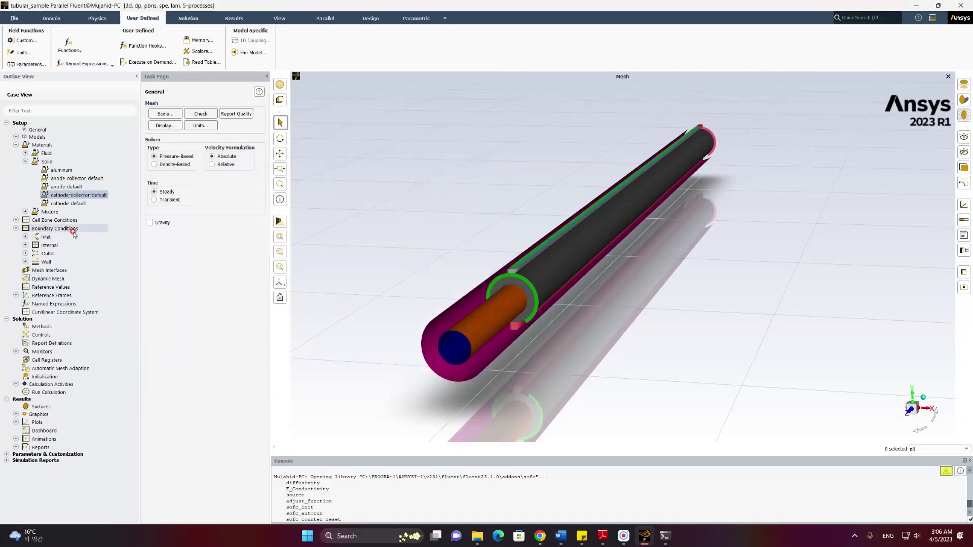
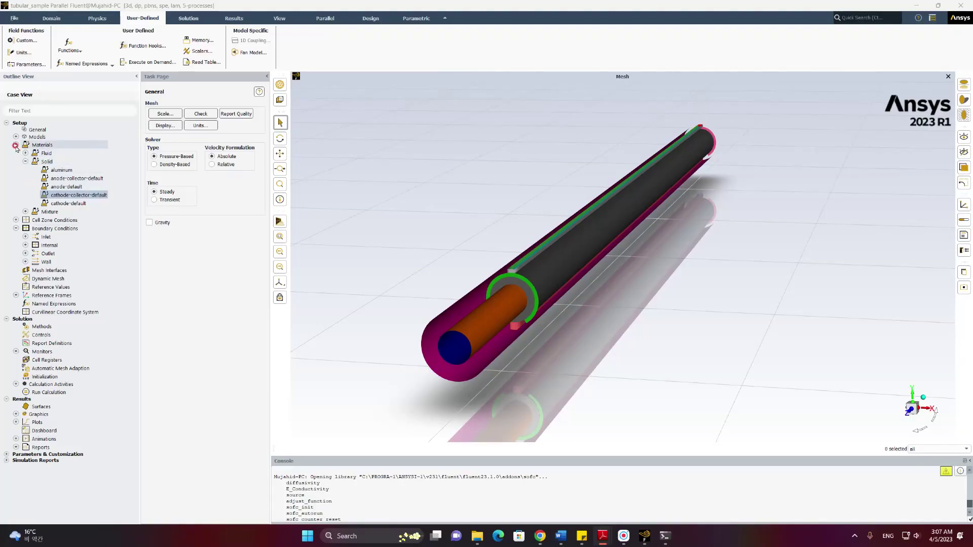
Set the porous zone viscous resistance of the fluid-anode cell zone to 1e13 in all three directions
double_click(33, 146)
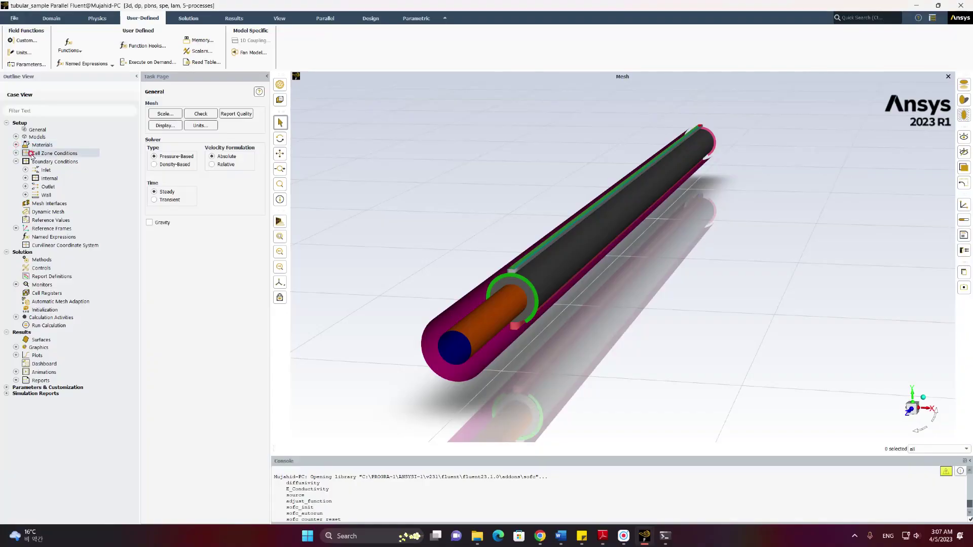
click(16, 154)
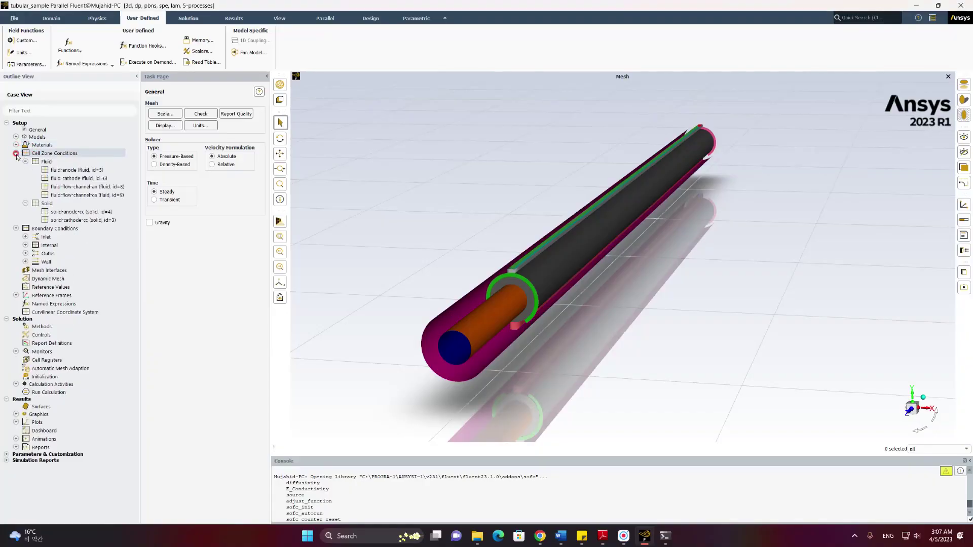
double_click(61, 170)
click(274, 290)
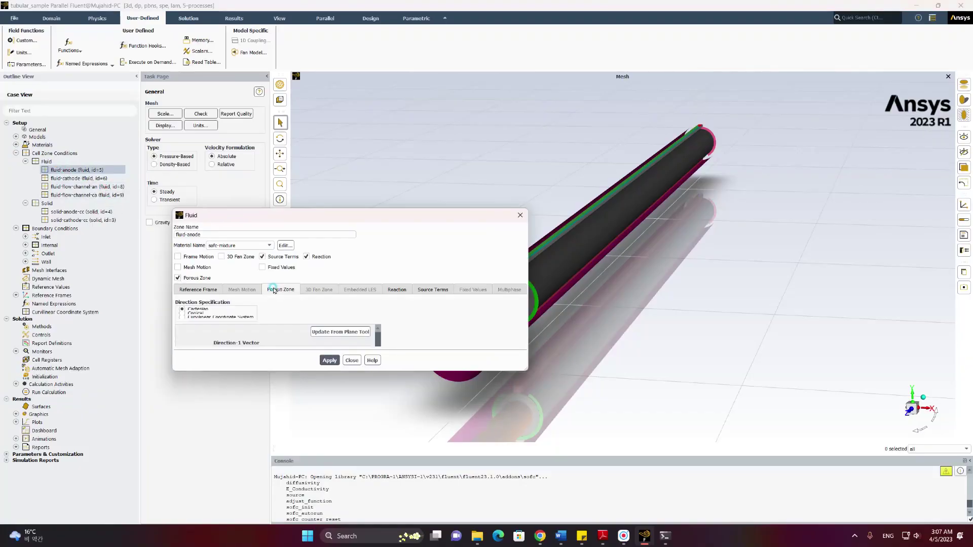
drag(334, 221, 374, 112)
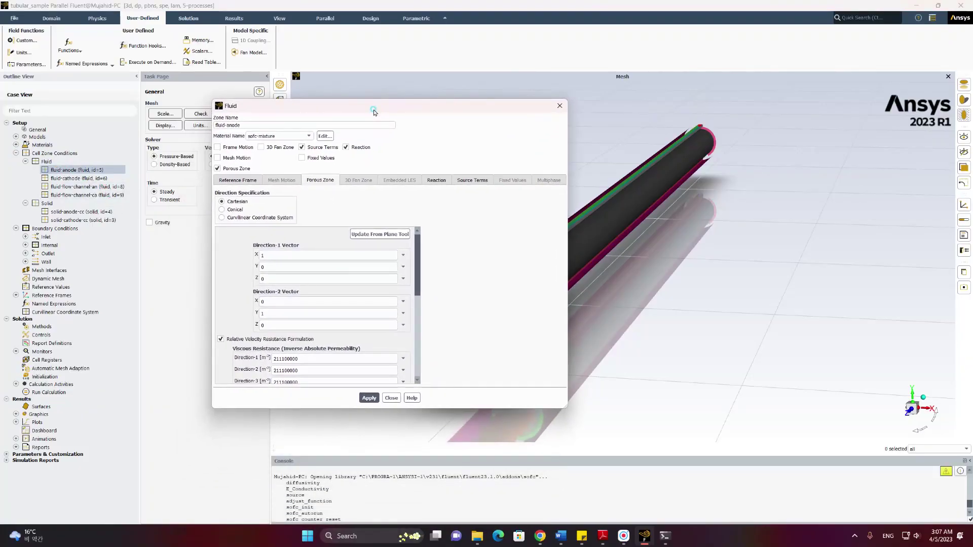
scroll(262, 269, down, 3)
scroll(263, 274, up, 3)
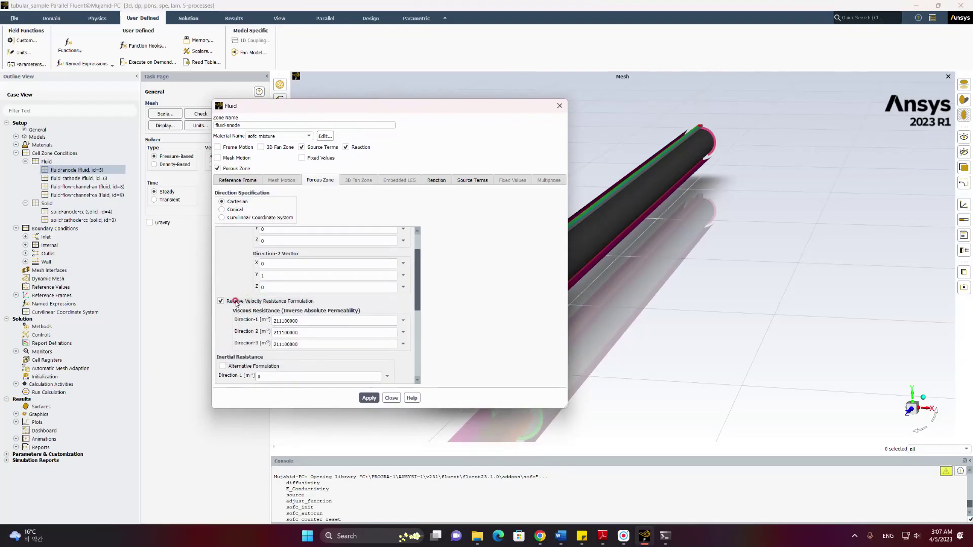
drag(312, 320, 267, 319)
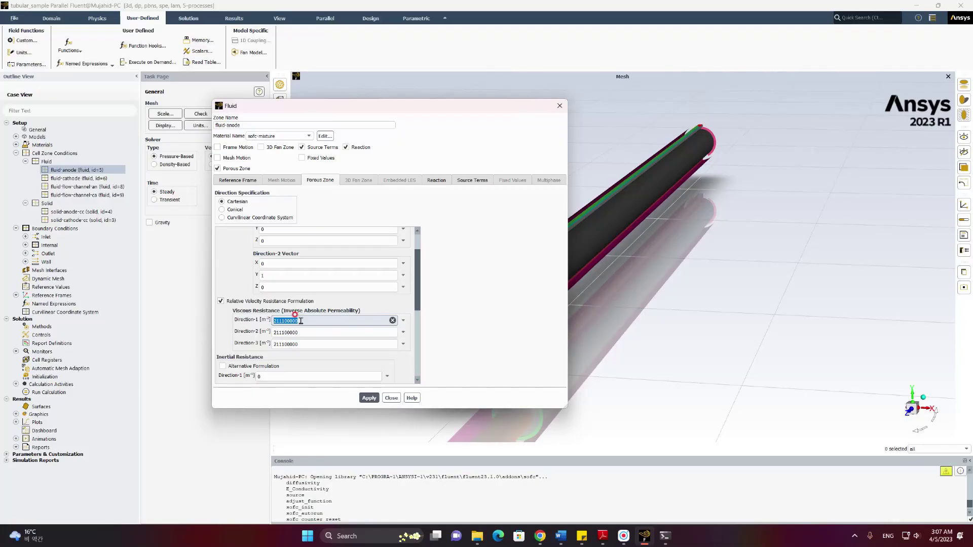
text(1e13)
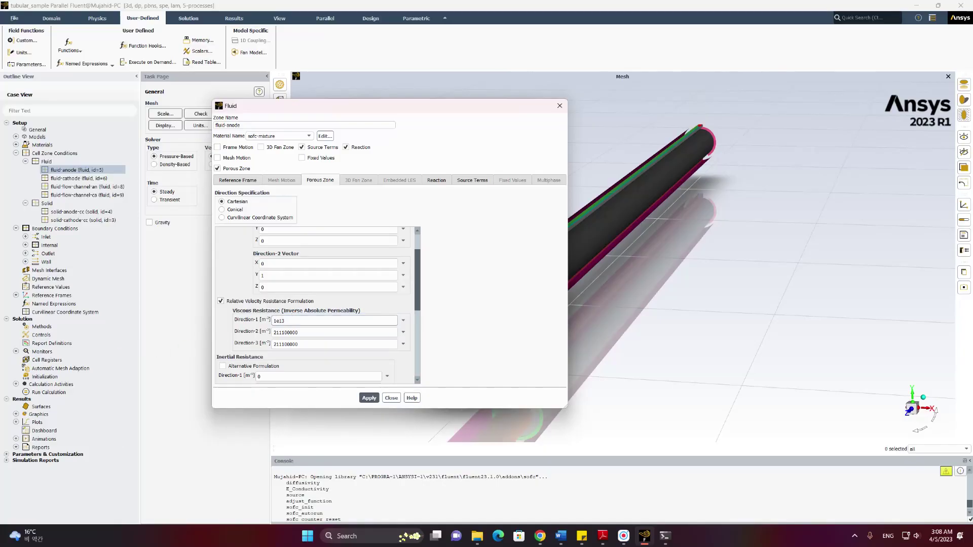
double_click(284, 332)
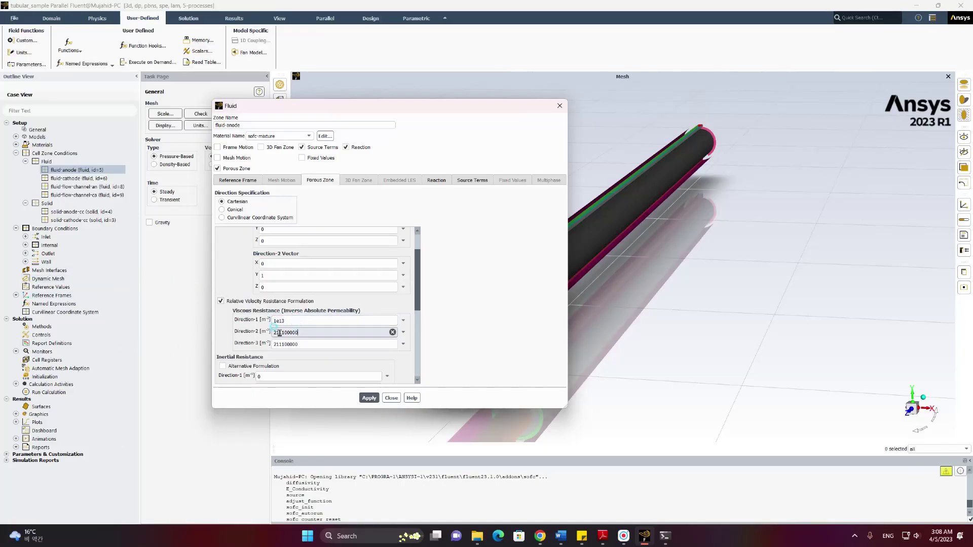
text(1e13)
double_click(304, 344)
text(1)
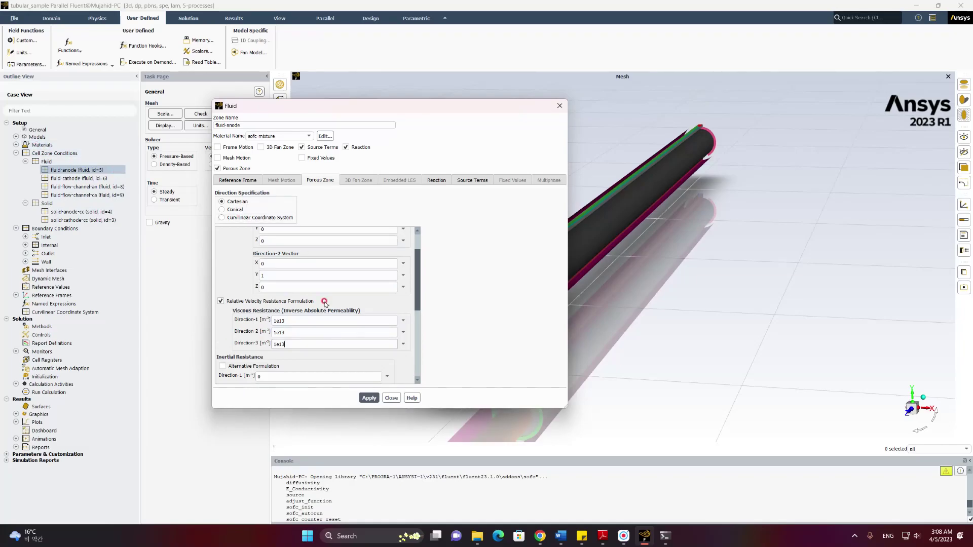
Set the fluid-anode porosity to 0.3 with anode-default as its solid material, and apply the zone settings
scroll(324, 301, down, 3)
scroll(322, 301, down, 2)
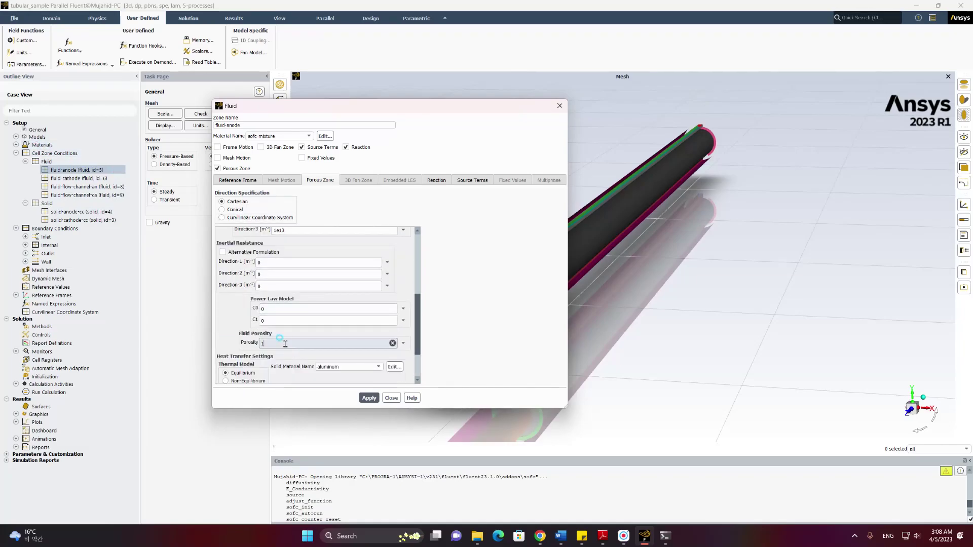
click(248, 343)
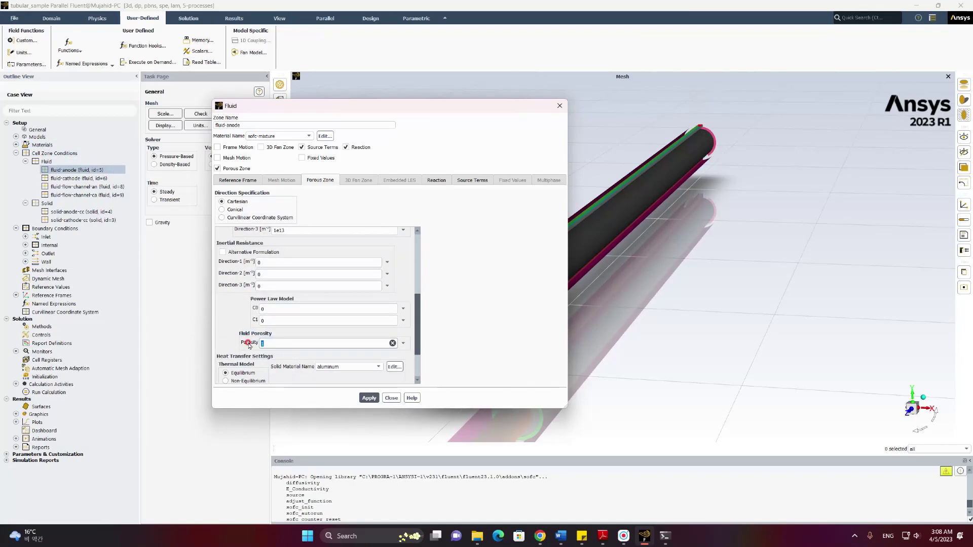
text(0.3)
scroll(274, 329, down, 2)
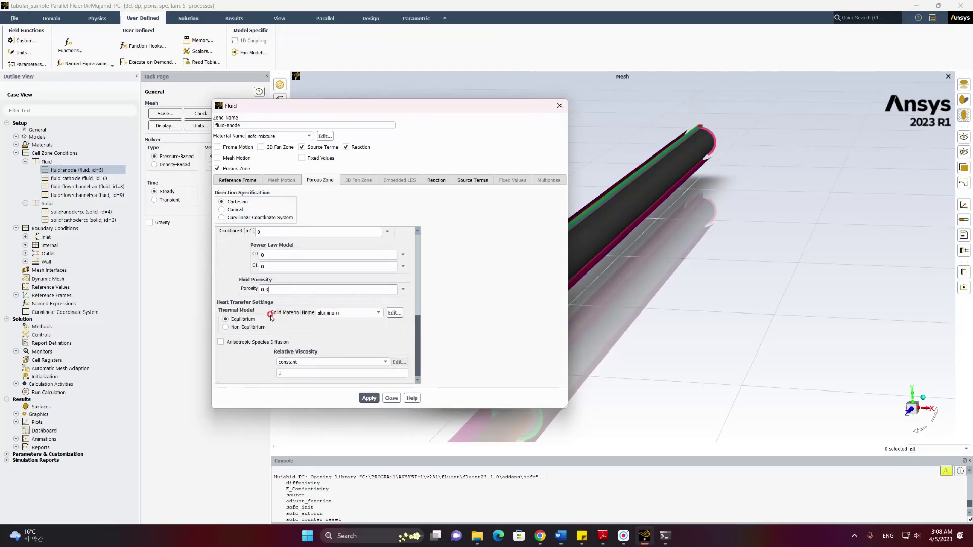
click(377, 312)
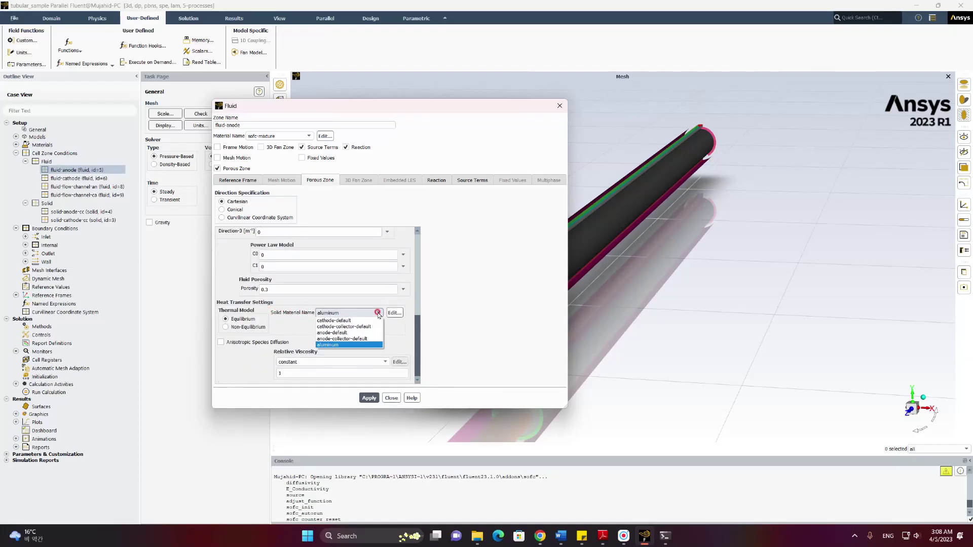
click(360, 333)
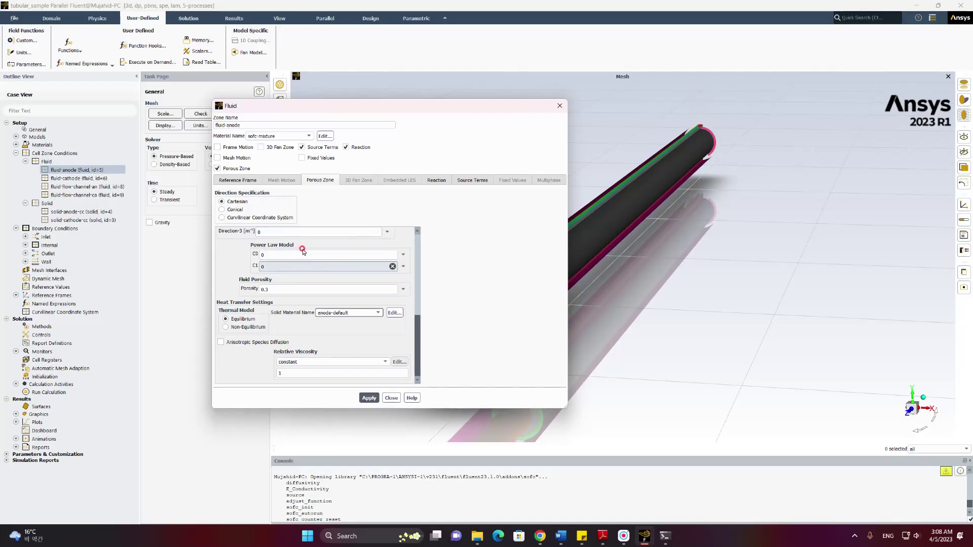
click(233, 126)
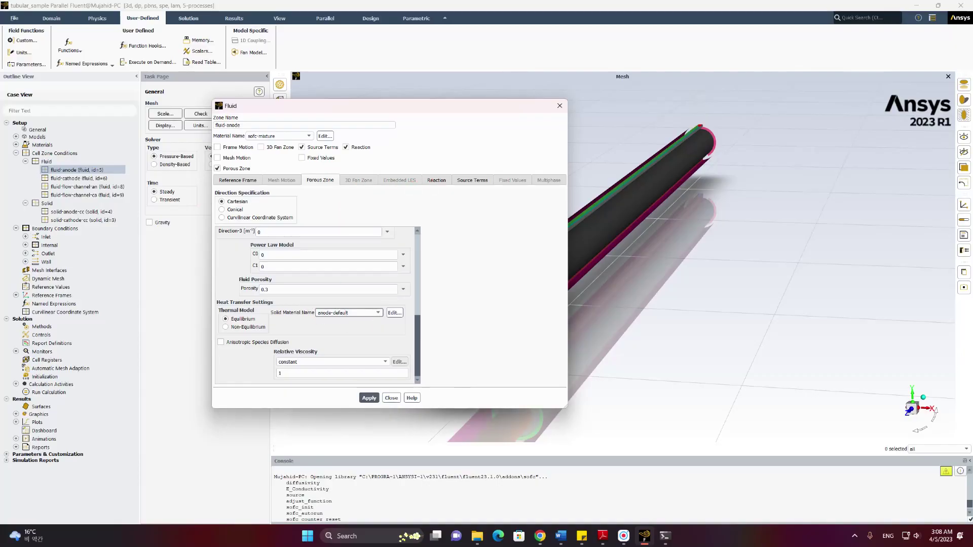
click(366, 400)
click(392, 398)
Set the porous zone viscous resistance of the fluid-cathode cell zone to 1e13 in all three directions
double_click(66, 178)
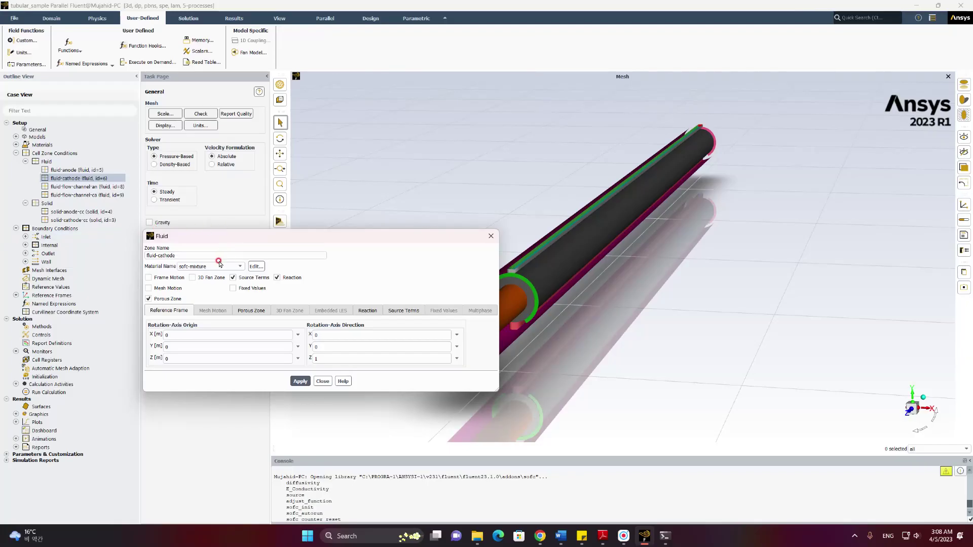
click(171, 254)
click(211, 269)
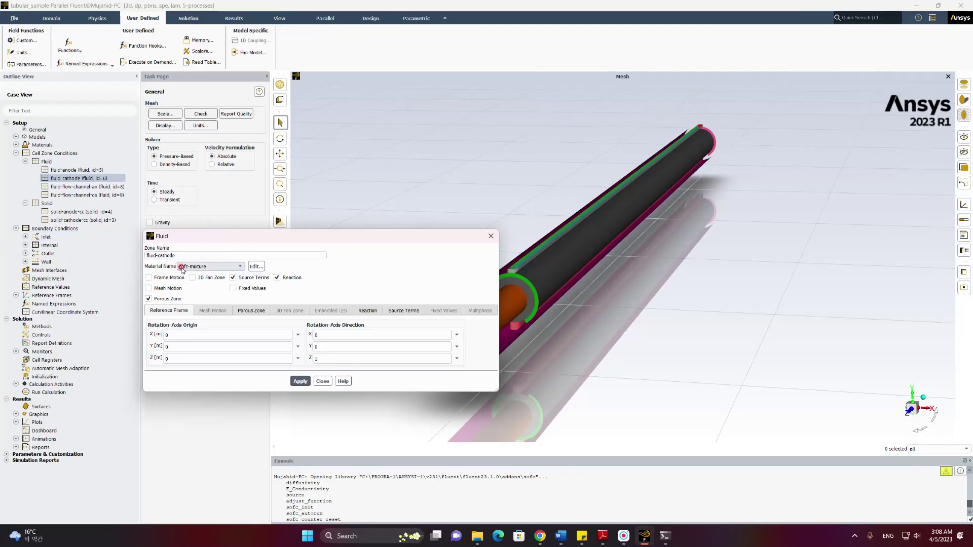
click(245, 311)
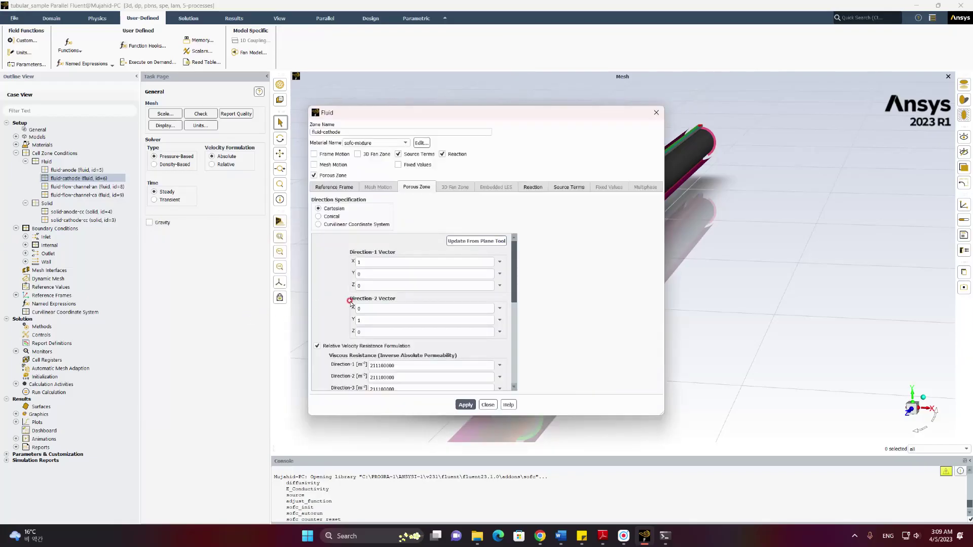
scroll(370, 299, down, 3)
click(389, 287)
double_click(395, 290)
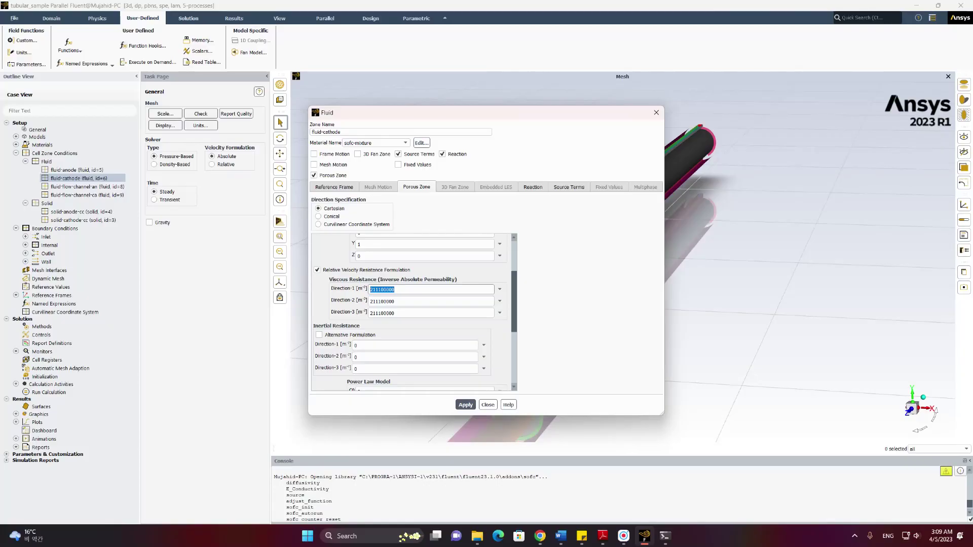
text(1e13)
double_click(405, 300)
text(1e13)
key(Tab)
text(1e13)
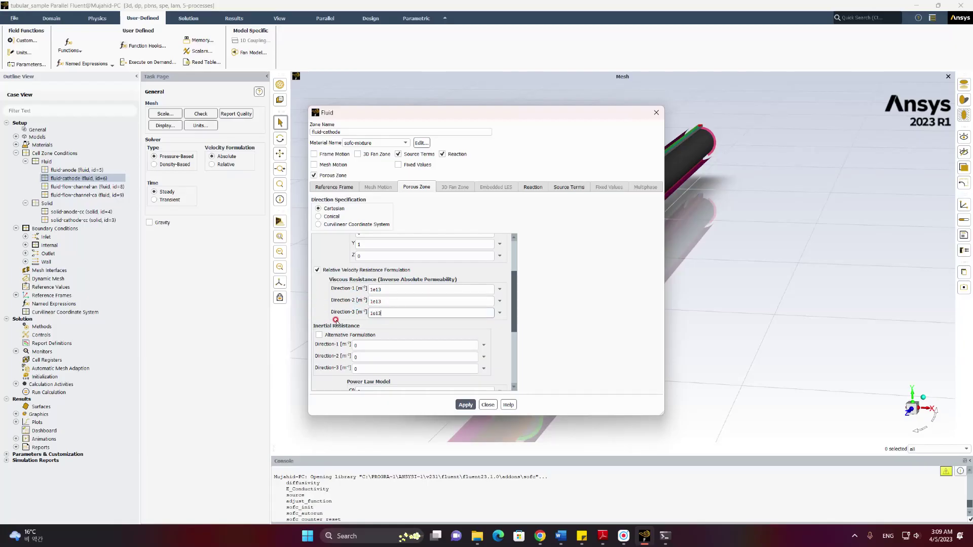
Set the fluid-cathode porosity to 0.3 with cathode-default as its solid material, and apply the zone settings
scroll(403, 337, down, 3)
double_click(377, 312)
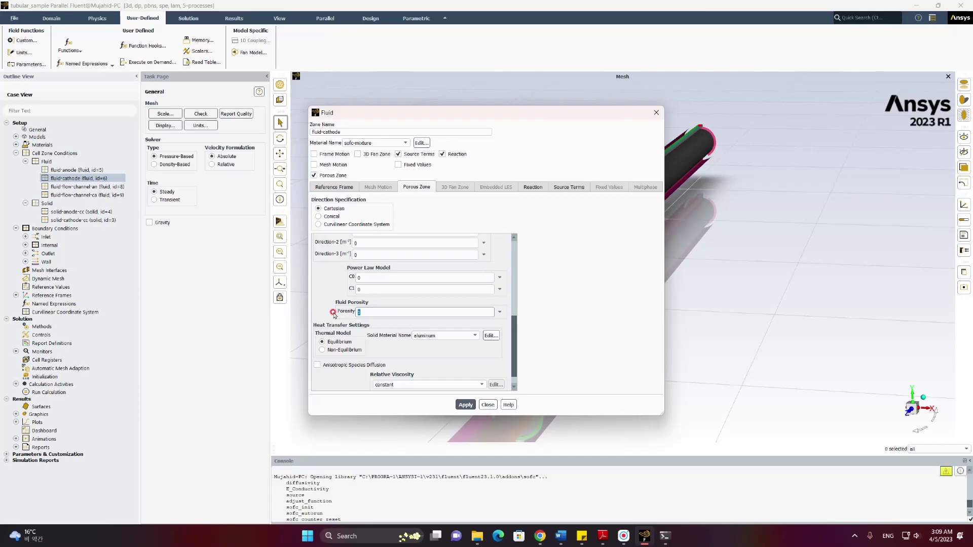
text(0.3)
click(474, 336)
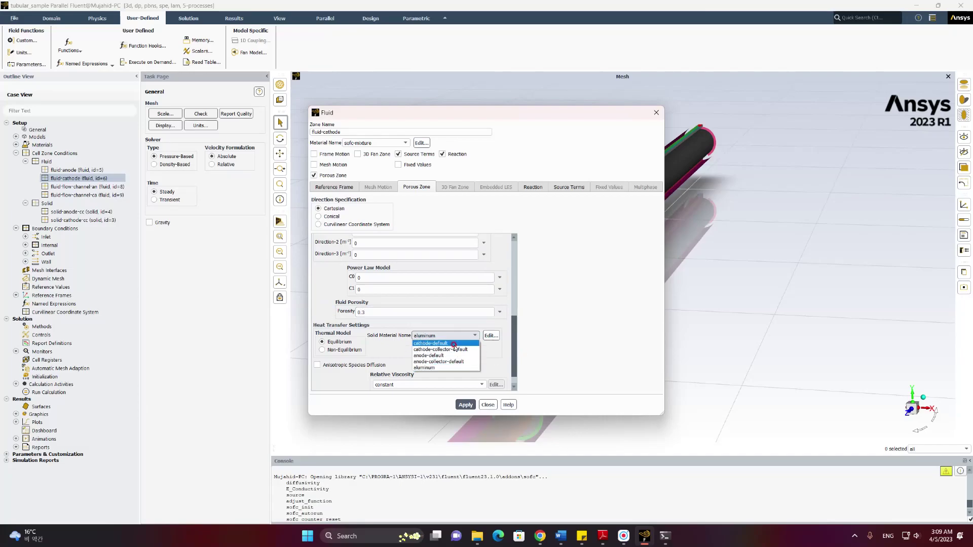
click(455, 344)
scroll(441, 355, down, 1)
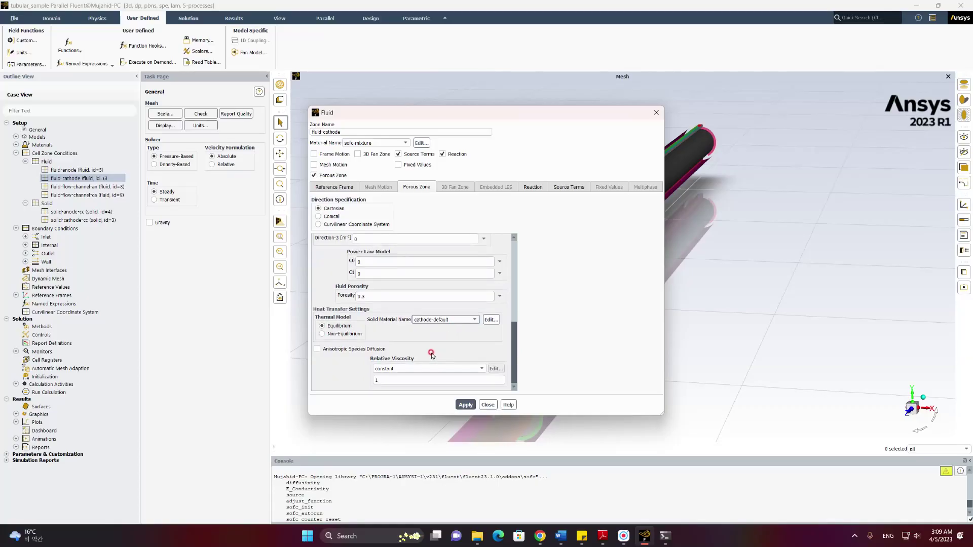
click(466, 404)
click(488, 404)
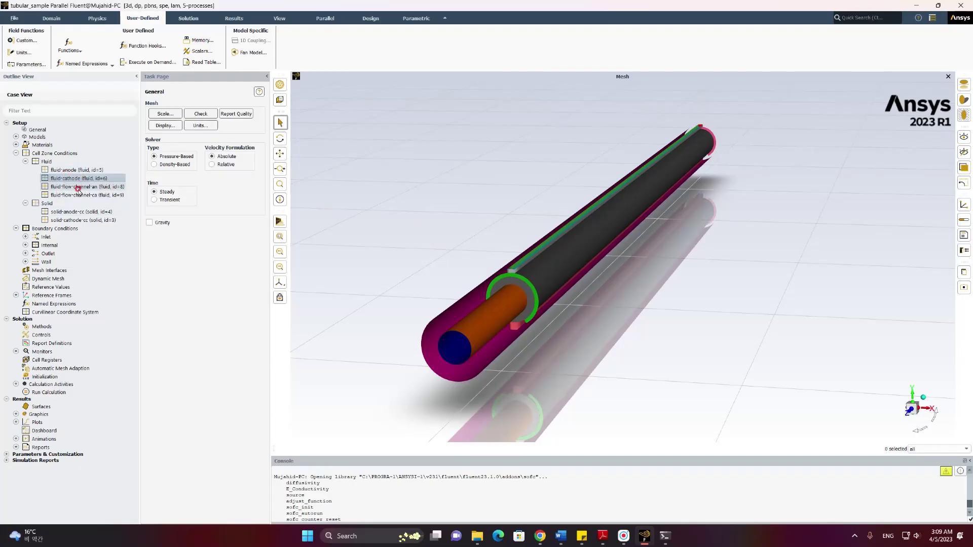
Assign anode-collector-default as the material of the solid-anode-cc cell zone and apply it
click(70, 213)
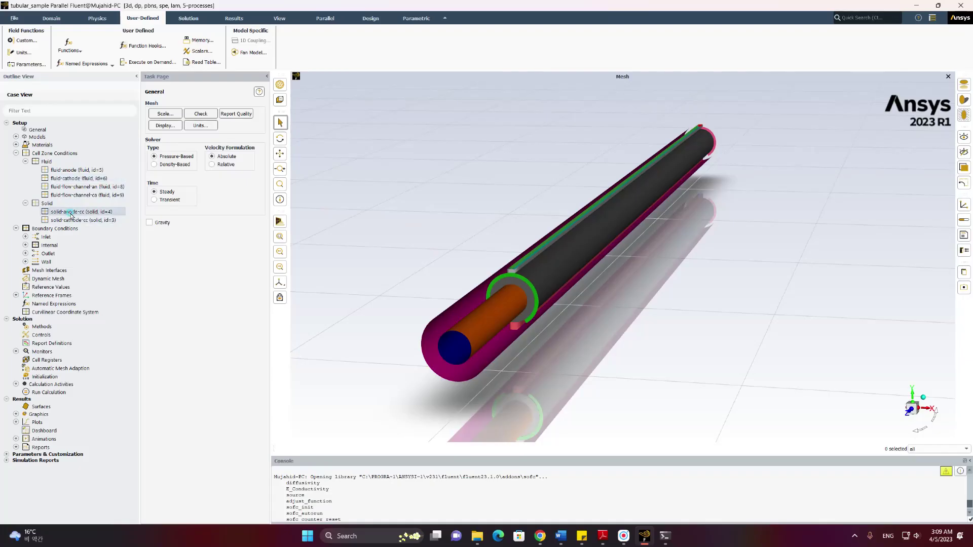
double_click(70, 212)
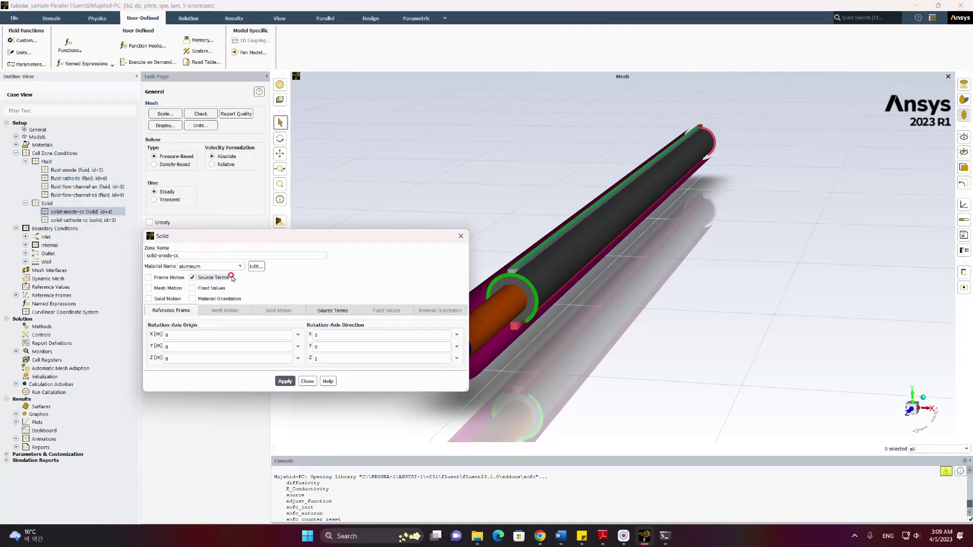
click(236, 267)
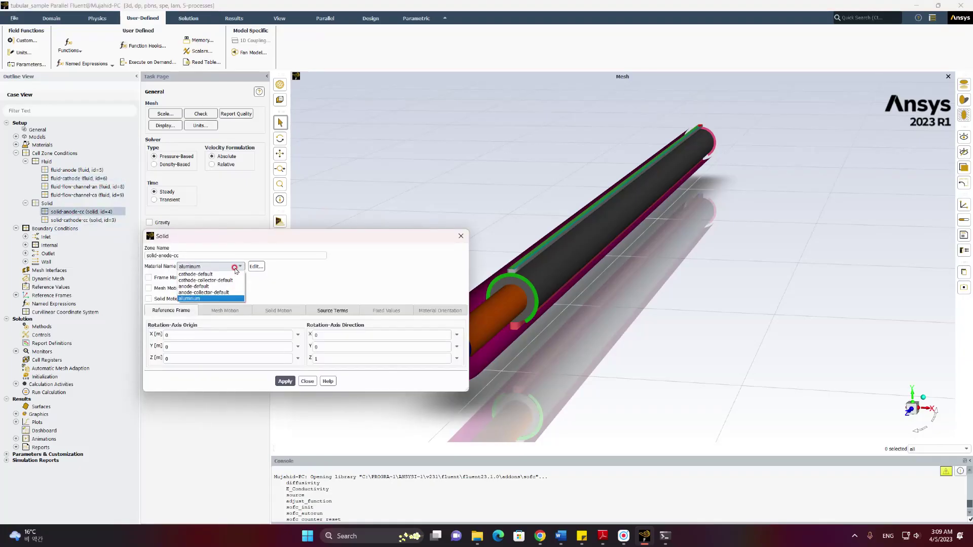
click(223, 292)
click(289, 382)
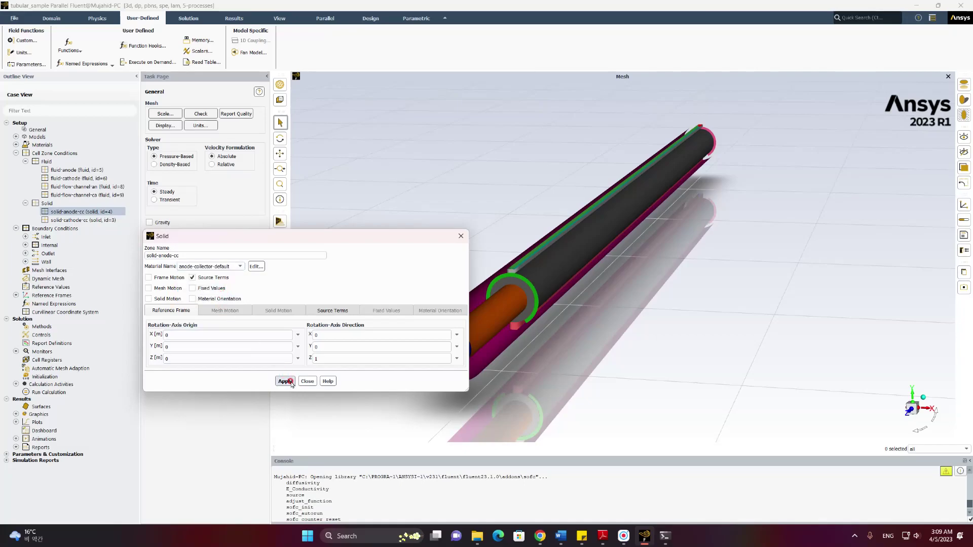
click(306, 382)
Assign cathode-collector-default as the material of the solid-cathode-cc cell zone
double_click(88, 219)
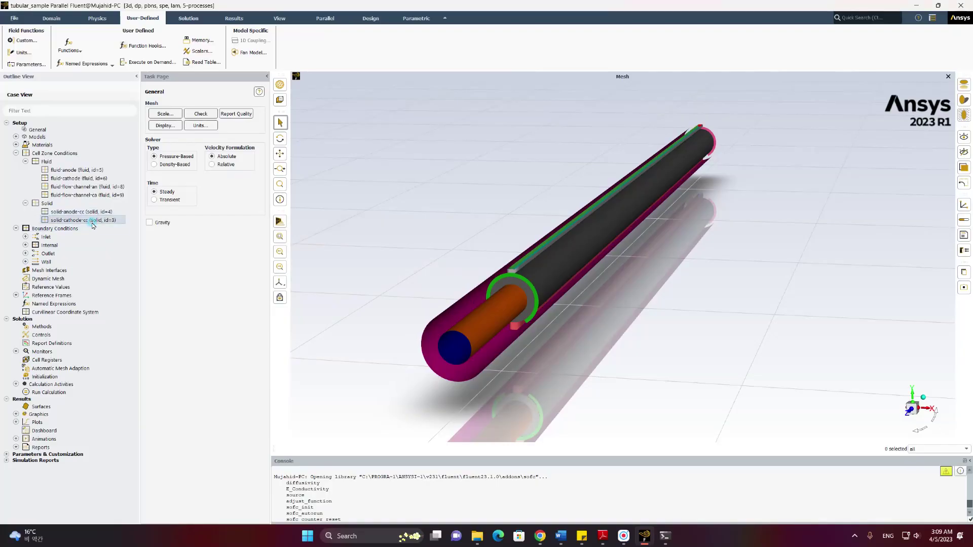
click(234, 268)
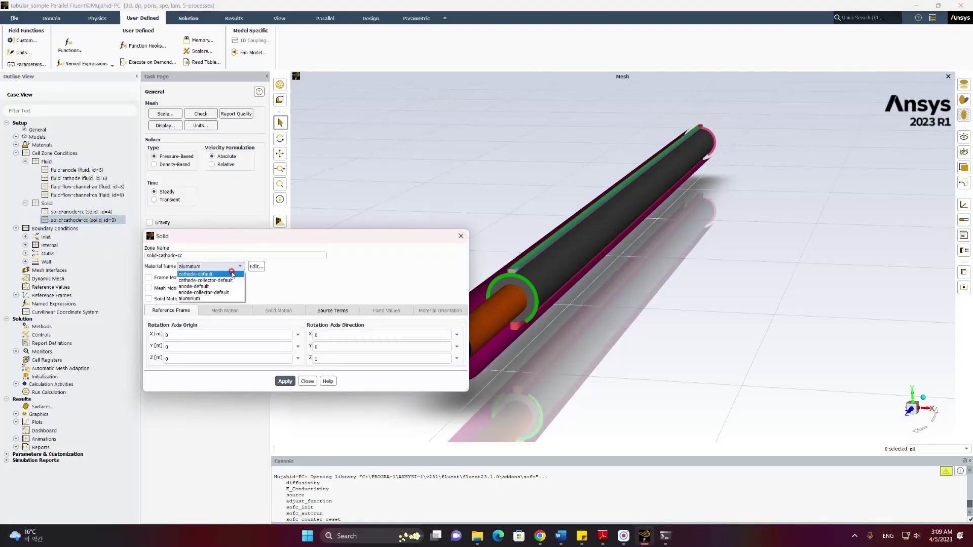
click(233, 281)
click(308, 381)
click(159, 275)
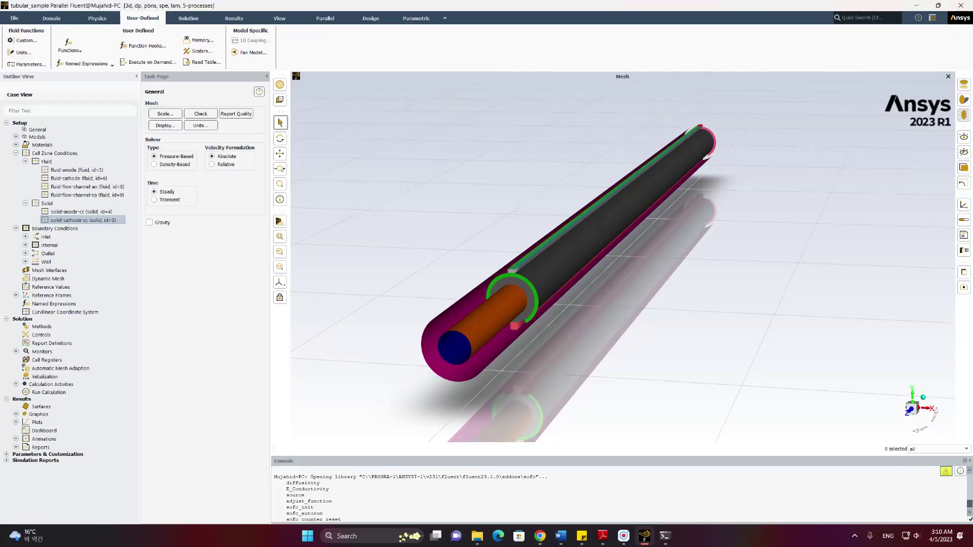
Set the boundary type of inlet-an to mass-flow-inlet and open its settings
click(16, 153)
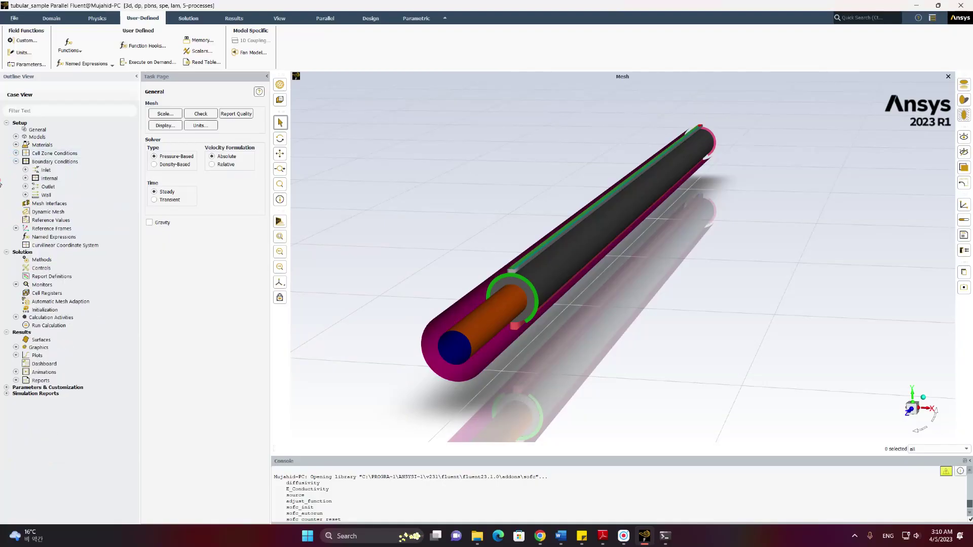
click(24, 178)
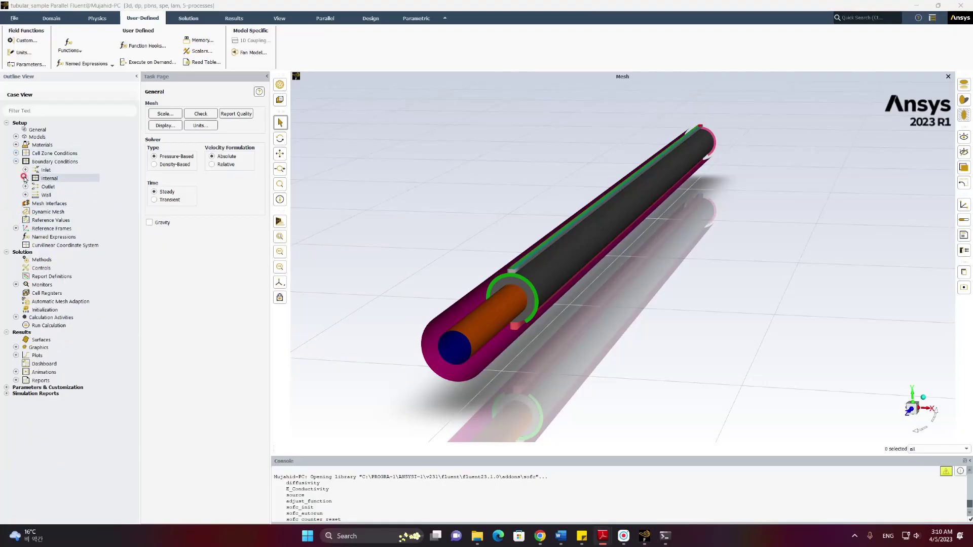
click(24, 171)
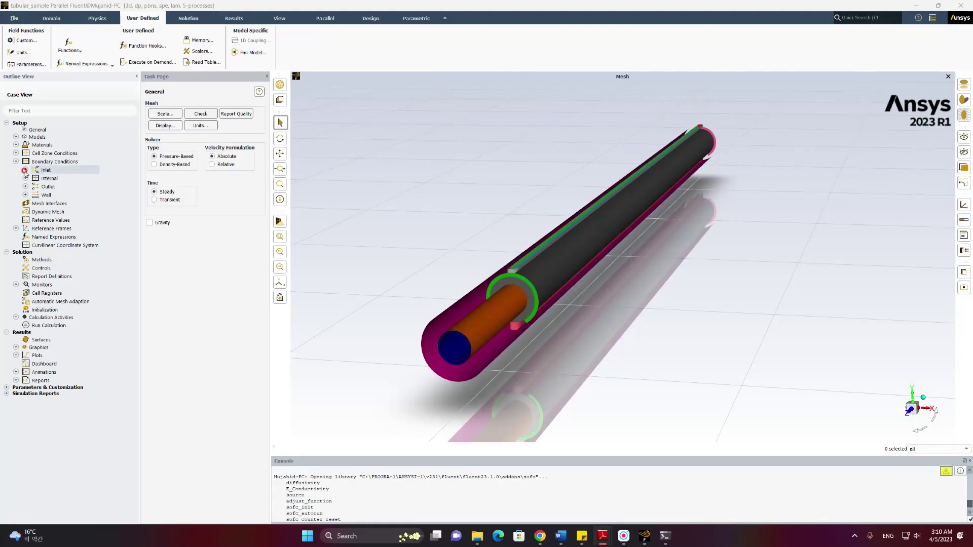
click(25, 171)
click(57, 178)
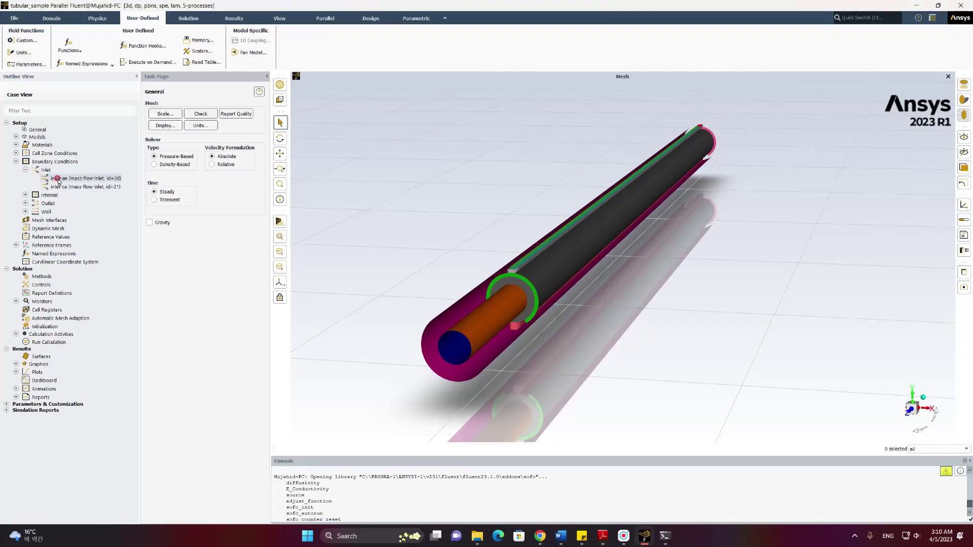
right_click(58, 181)
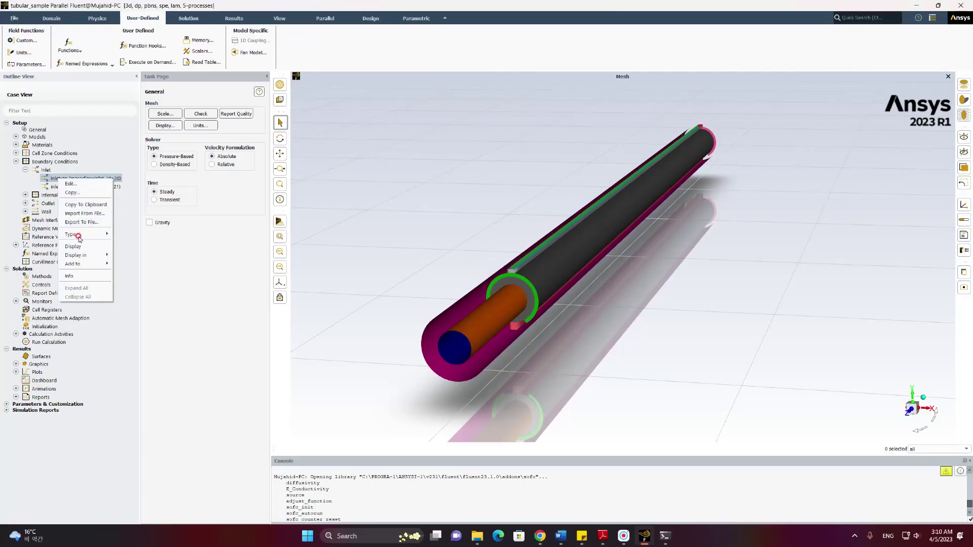
mouse_move(80, 235)
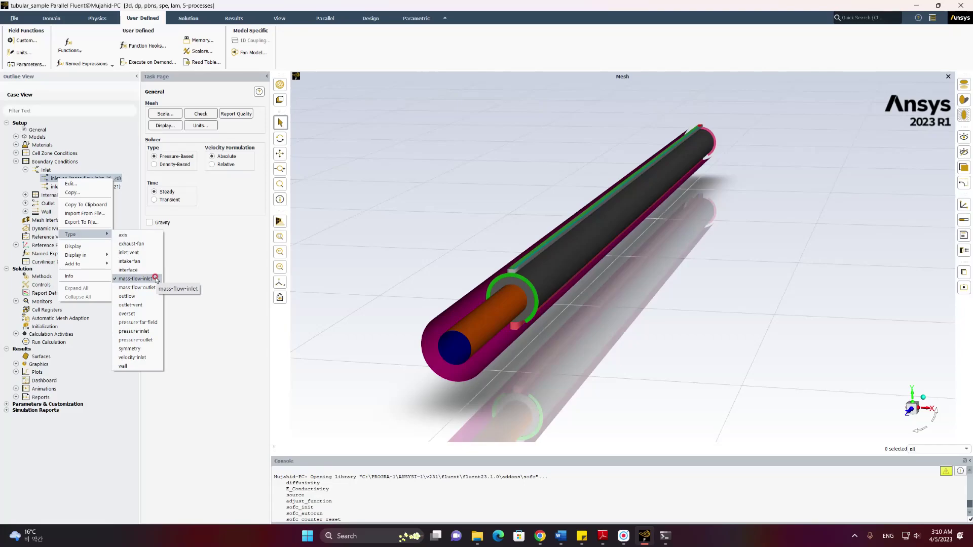
click(156, 280)
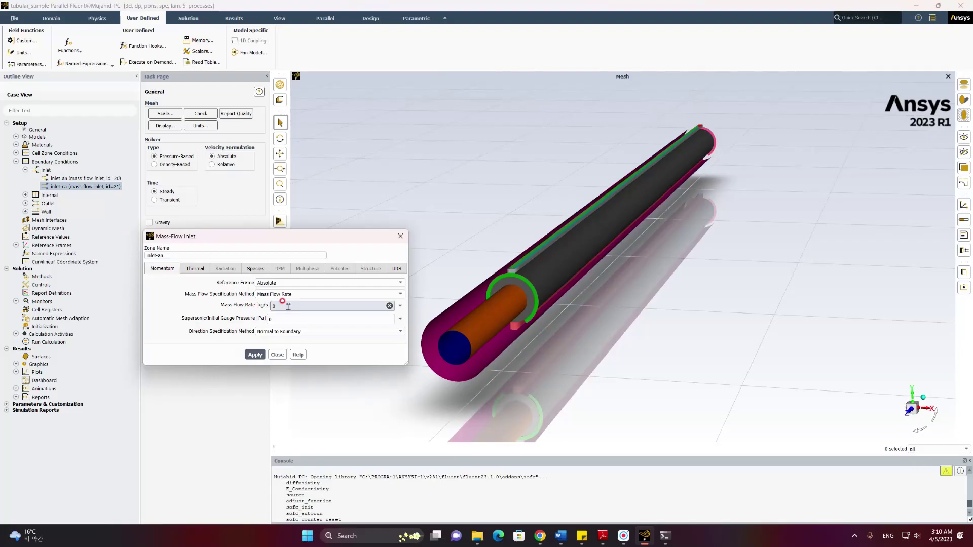
Set the inlet-an mass flow rate to 2.49e-7 kg/s and its total temperature to 973 K
drag(287, 307, 265, 308)
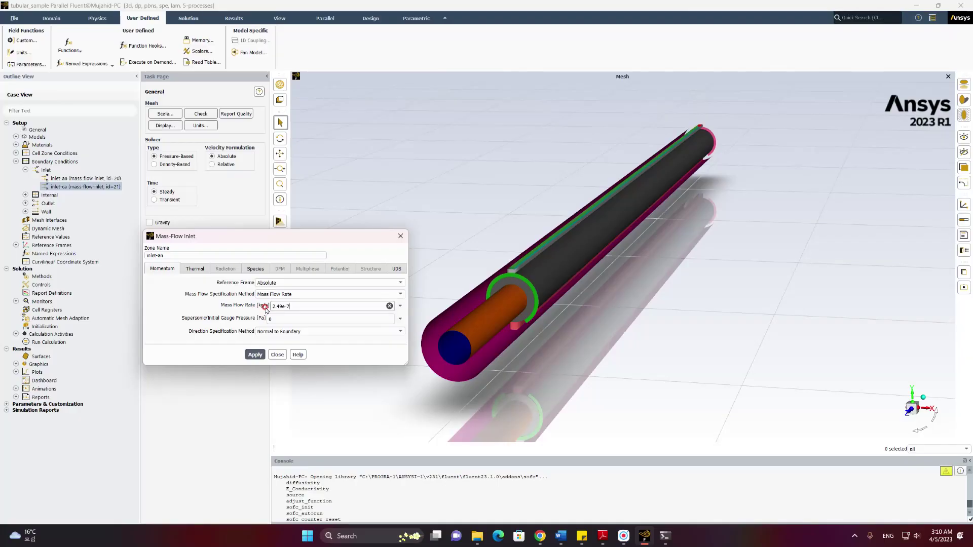
click(197, 269)
drag(210, 282, 180, 282)
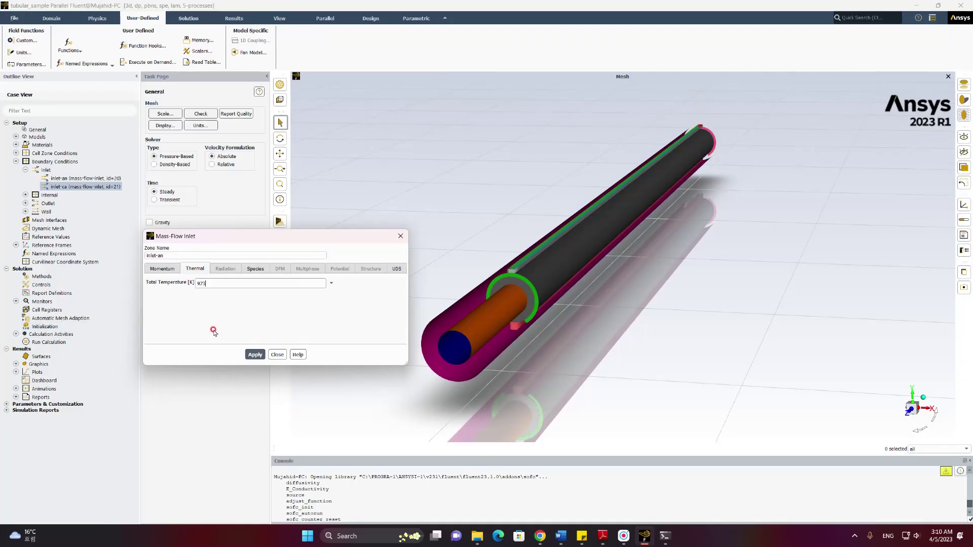
Set the inlet-an species mass fractions to 0.48 for h2 and 0.52 for h2o
click(257, 269)
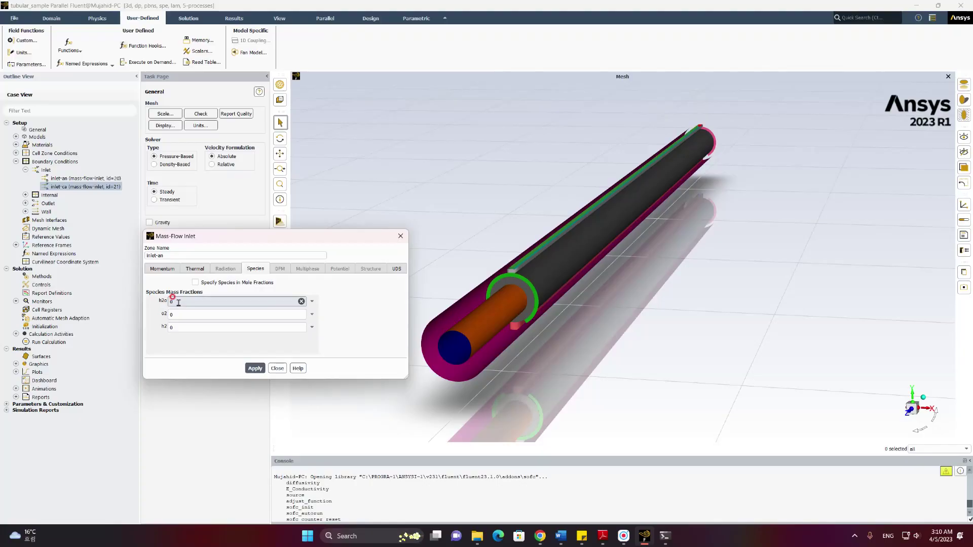
drag(178, 328, 157, 329)
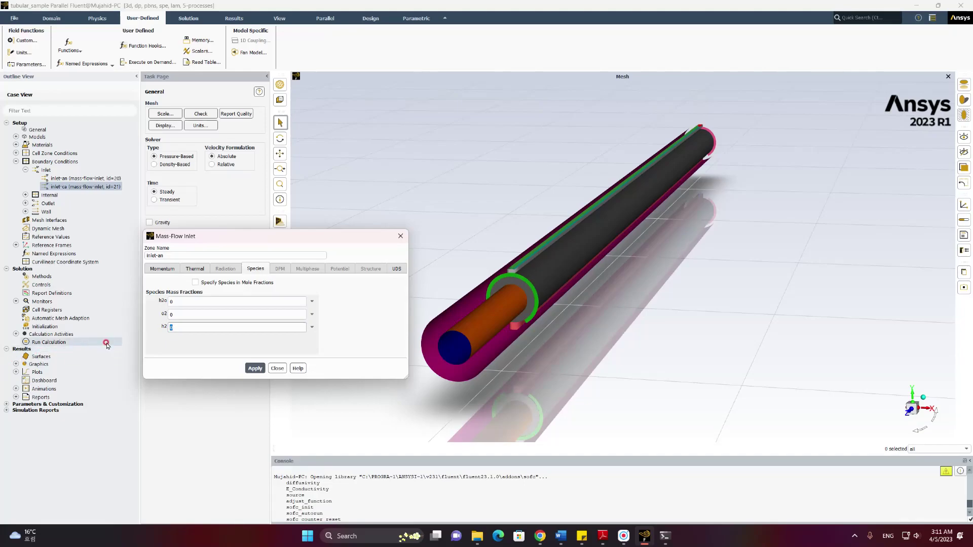
text(0.48)
drag(176, 302, 158, 302)
click(159, 302)
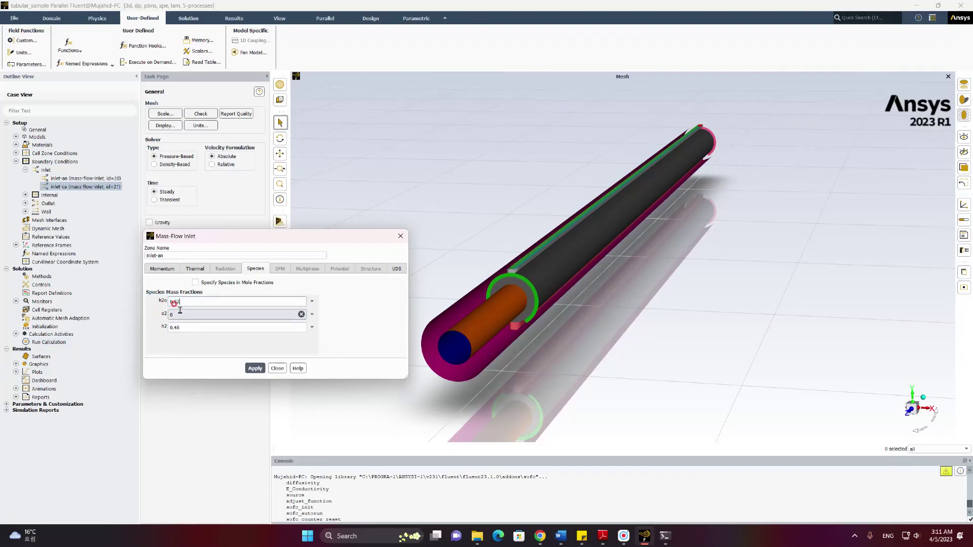
Examine the inlet-an species composition expressed in mole fractions, and switch back to mass fractions
click(234, 284)
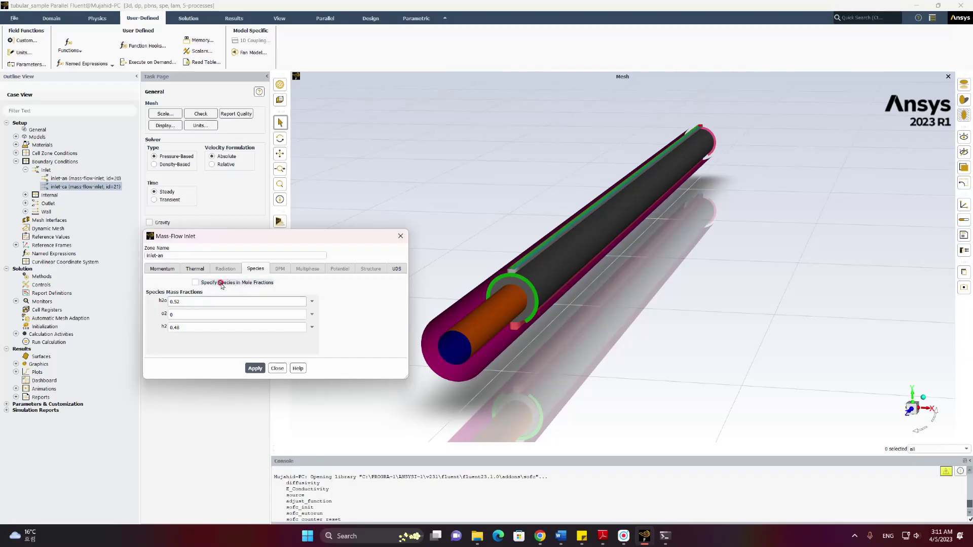
click(195, 282)
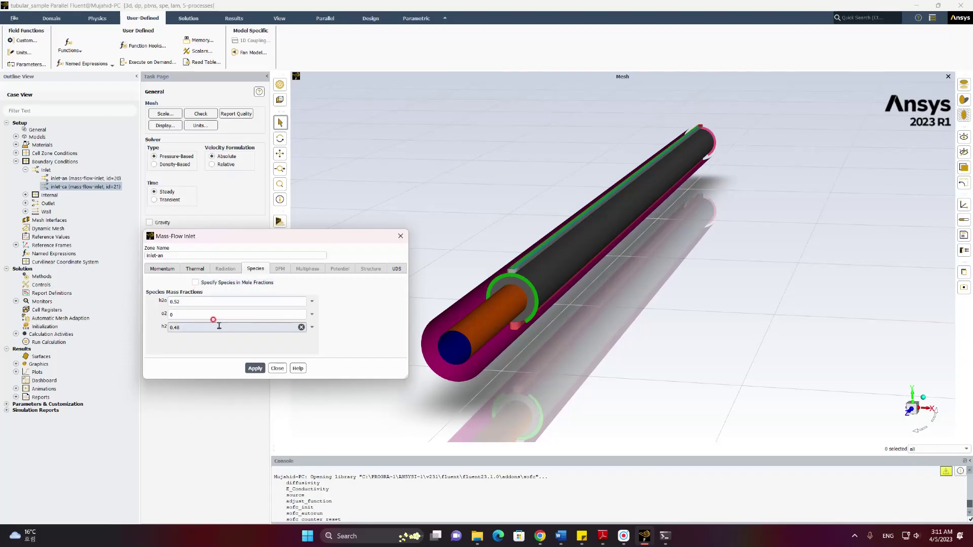
click(195, 283)
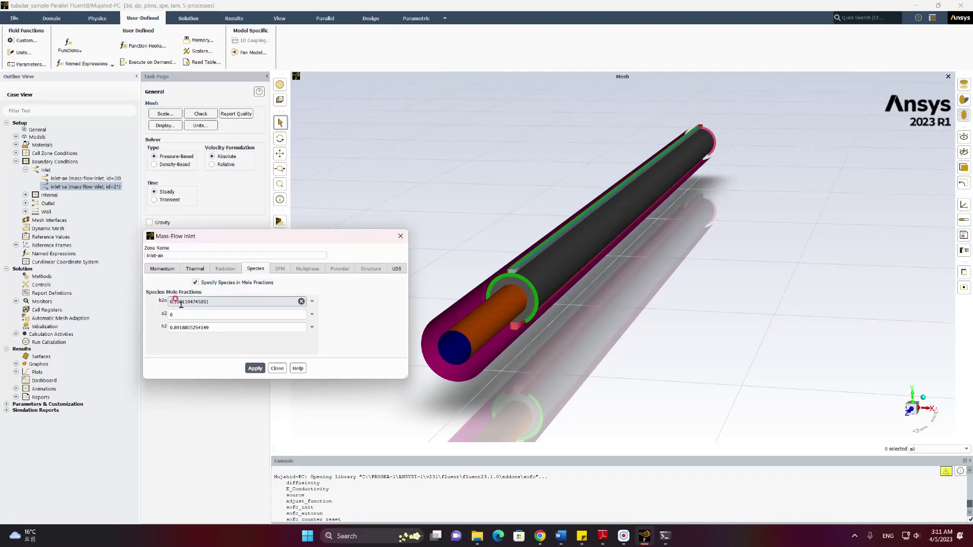
click(173, 335)
click(172, 327)
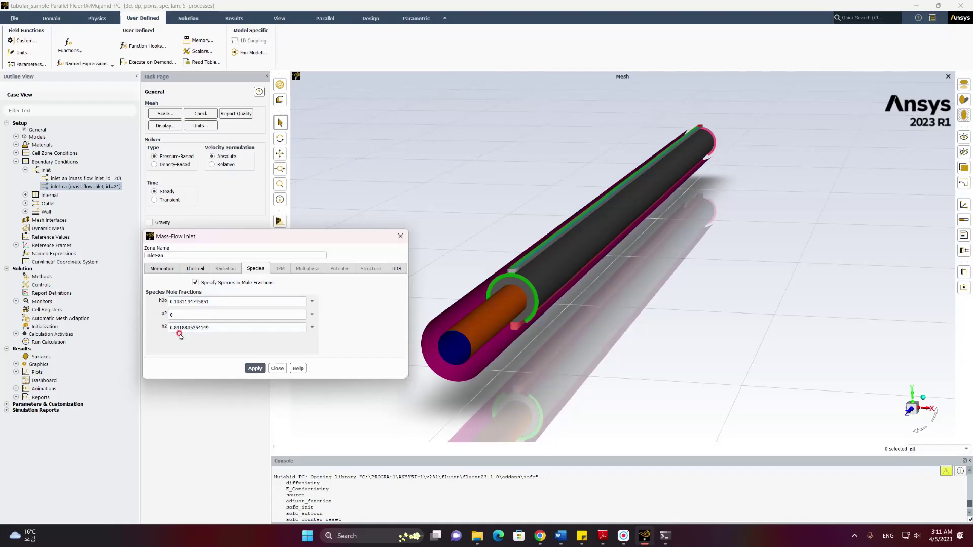
click(179, 326)
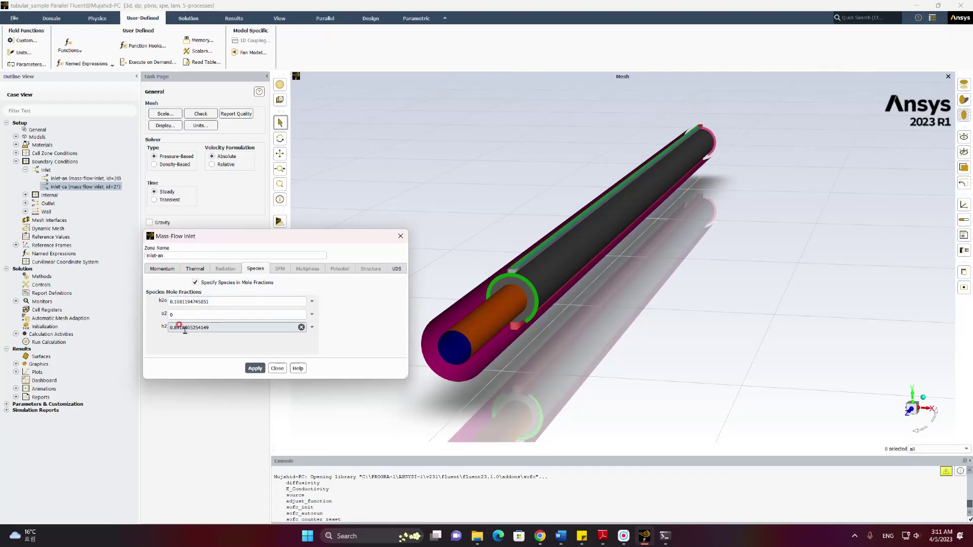
click(195, 283)
click(195, 283)
click(154, 293)
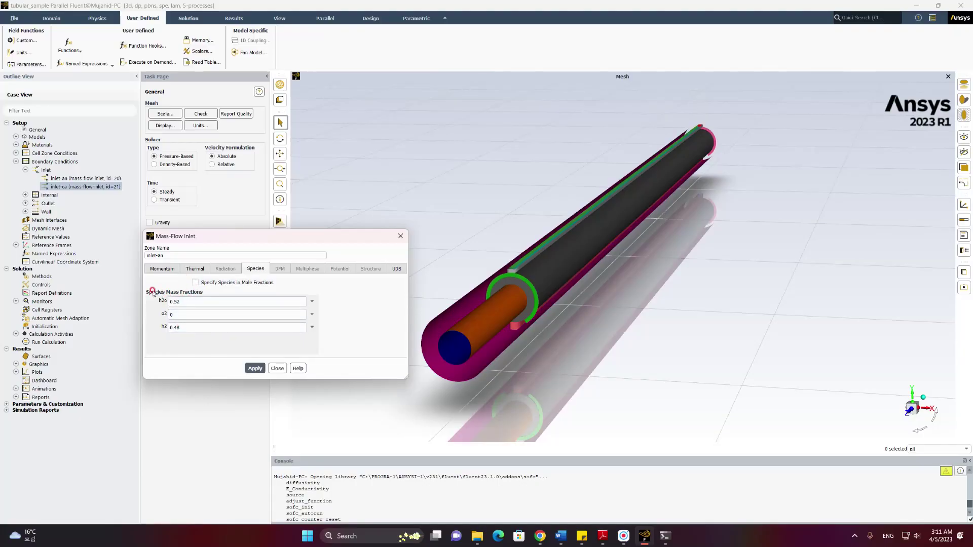
click(186, 335)
Review the thermal and momentum settings of inlet-an and apply the boundary condition
click(195, 270)
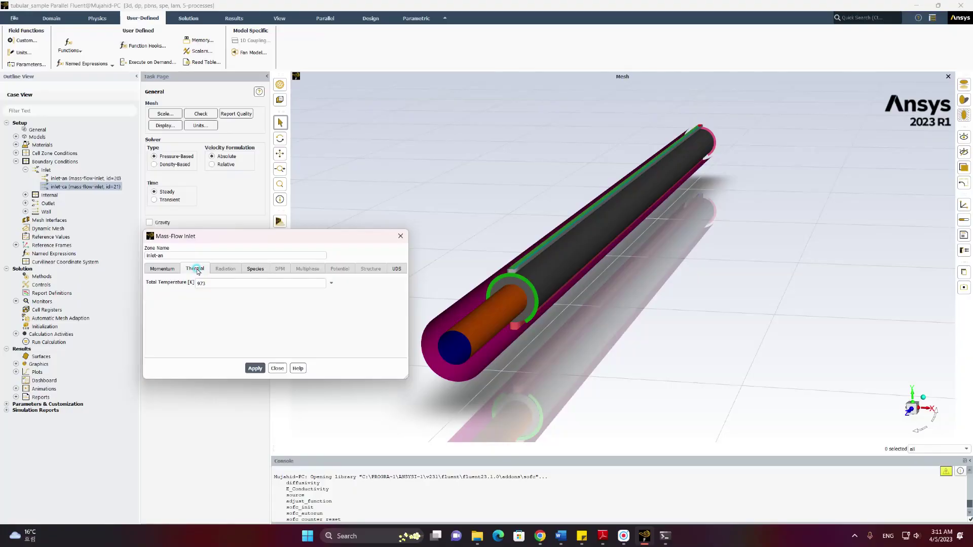
click(172, 270)
click(266, 367)
click(277, 368)
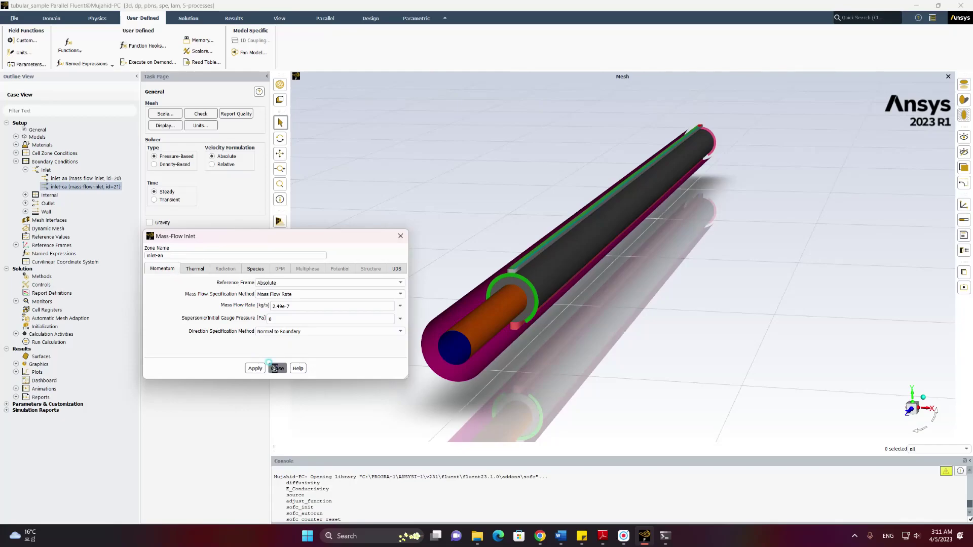
Enter the mass flow rate of inlet-ca and set its total temperature to 973 K
click(67, 188)
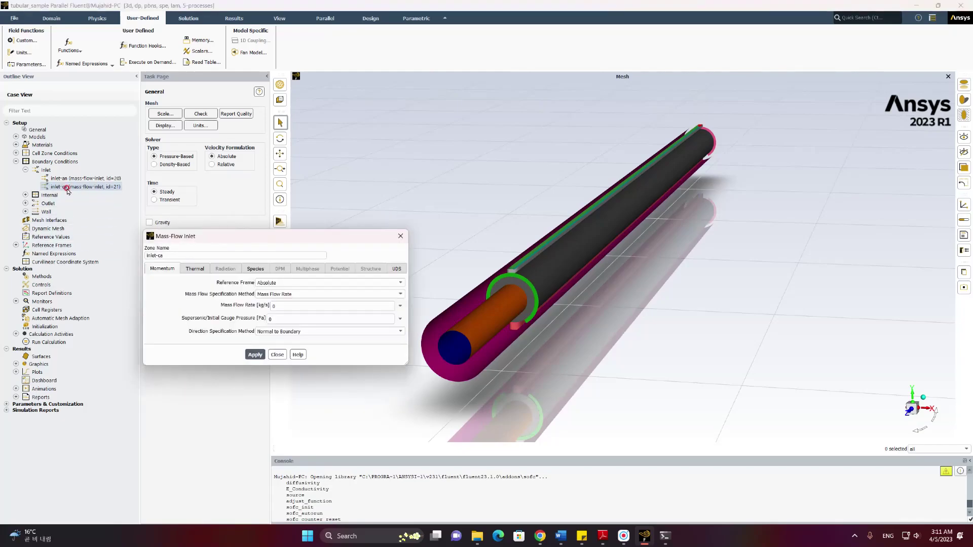
click(59, 205)
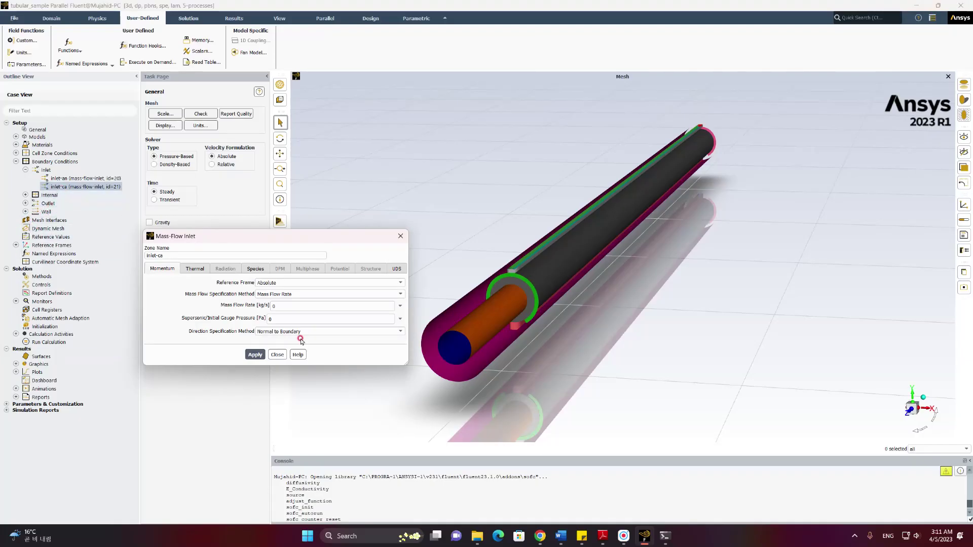
click(293, 294)
click(240, 305)
text(1)
click(195, 269)
drag(202, 283, 187, 283)
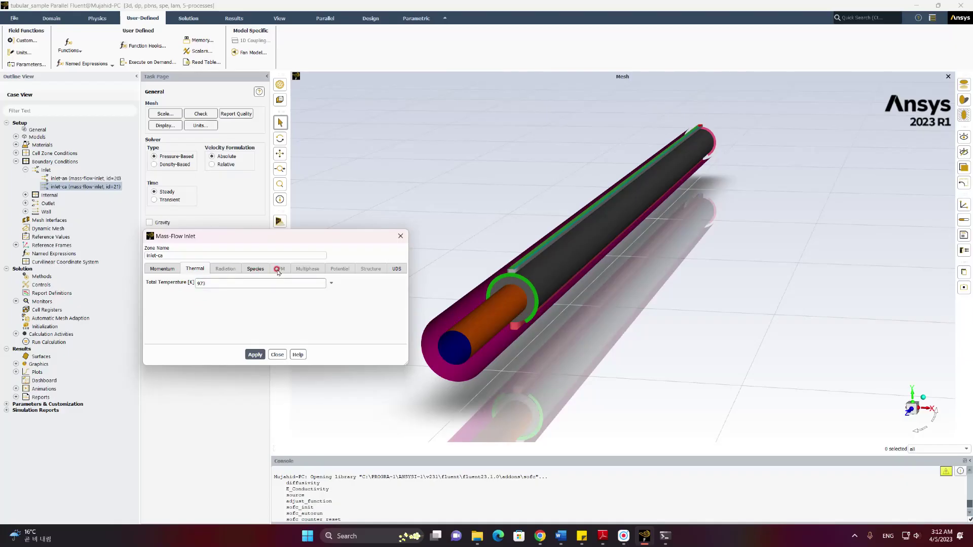
Set the o2 mass fraction of inlet-ca to 0.23 and apply the boundary condition
click(255, 269)
click(202, 314)
double_click(203, 314)
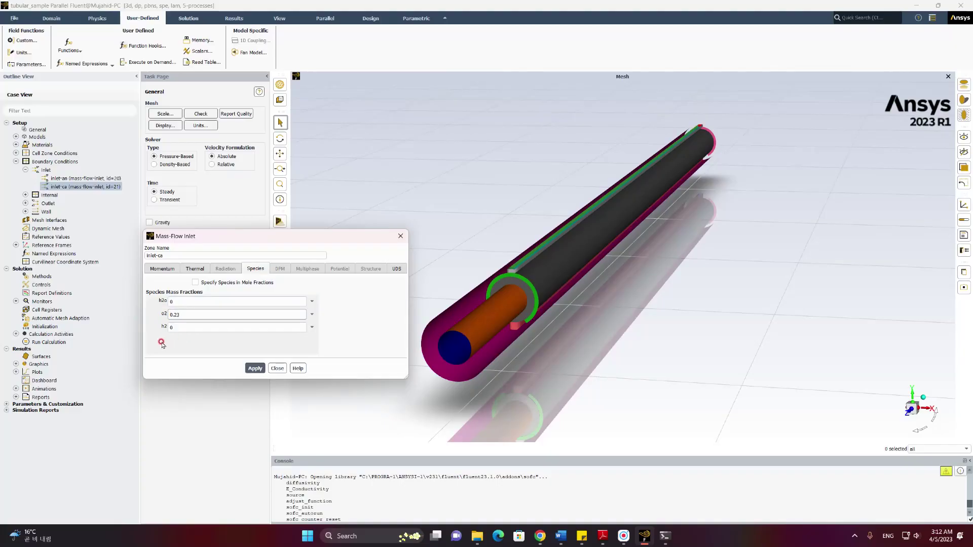
click(261, 369)
click(277, 369)
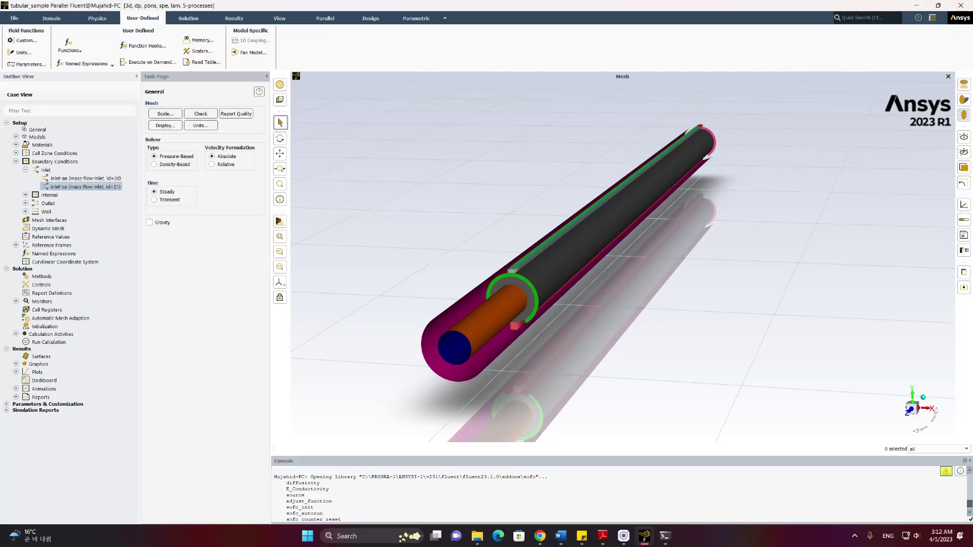
Open the outlet-an pressure outlet and enter its backflow total temperature
click(24, 204)
click(59, 212)
click(76, 212)
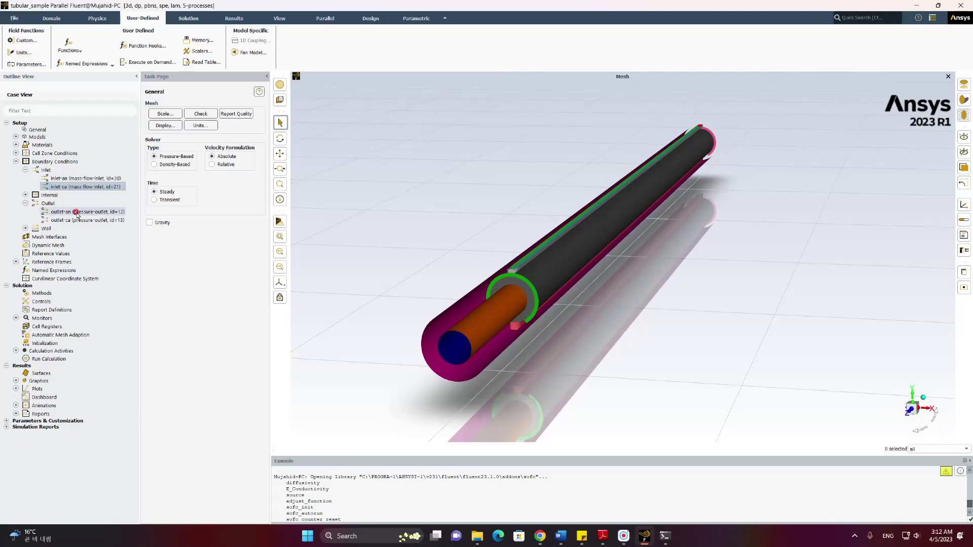
double_click(71, 209)
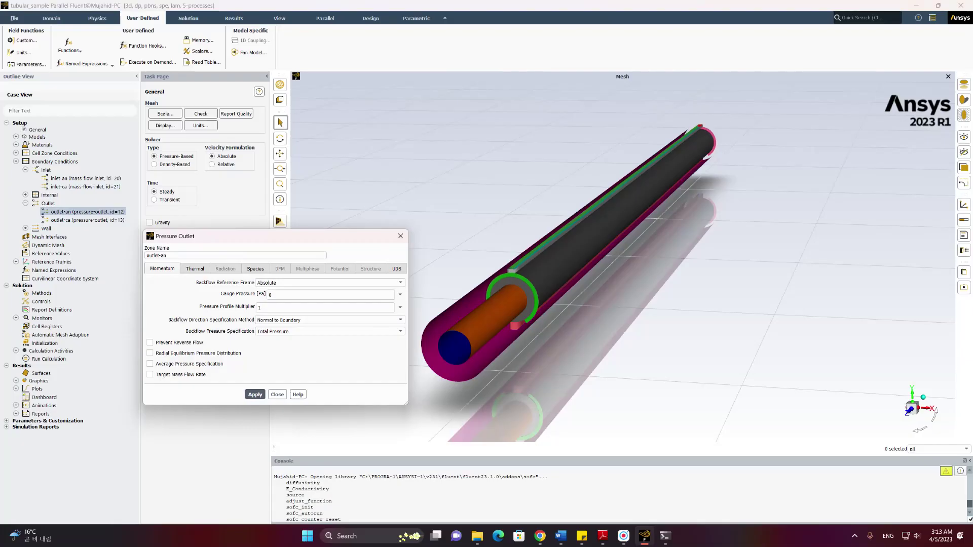
click(195, 269)
click(231, 278)
drag(237, 283, 205, 290)
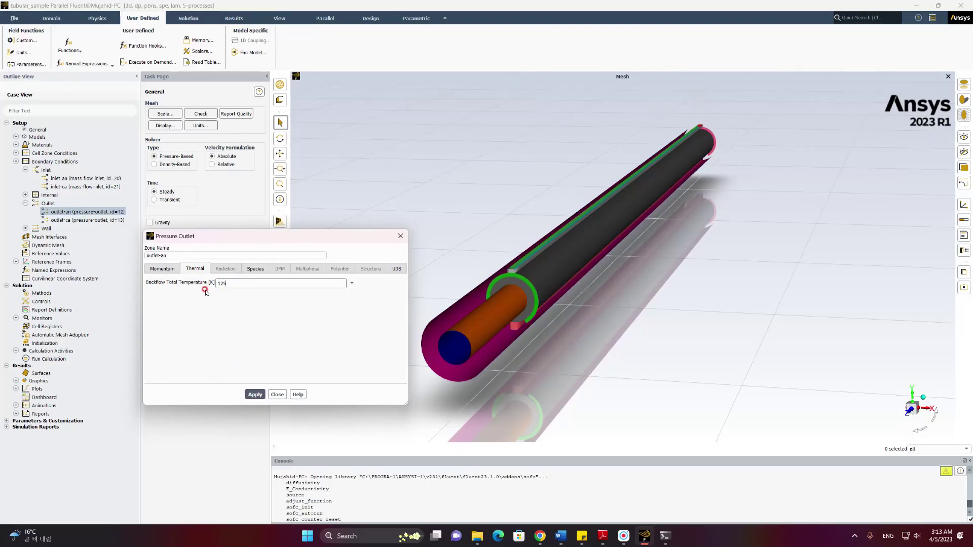
Set the backflow mass fractions of outlet-an to 0.95 for h2o and 0.05 for h2, and apply the boundary condition
click(256, 268)
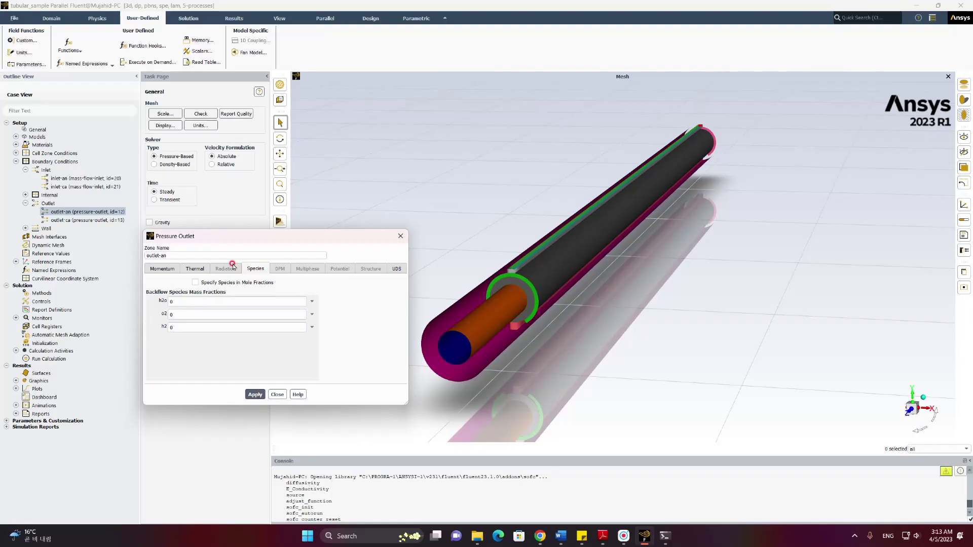
click(182, 302)
drag(183, 303, 149, 305)
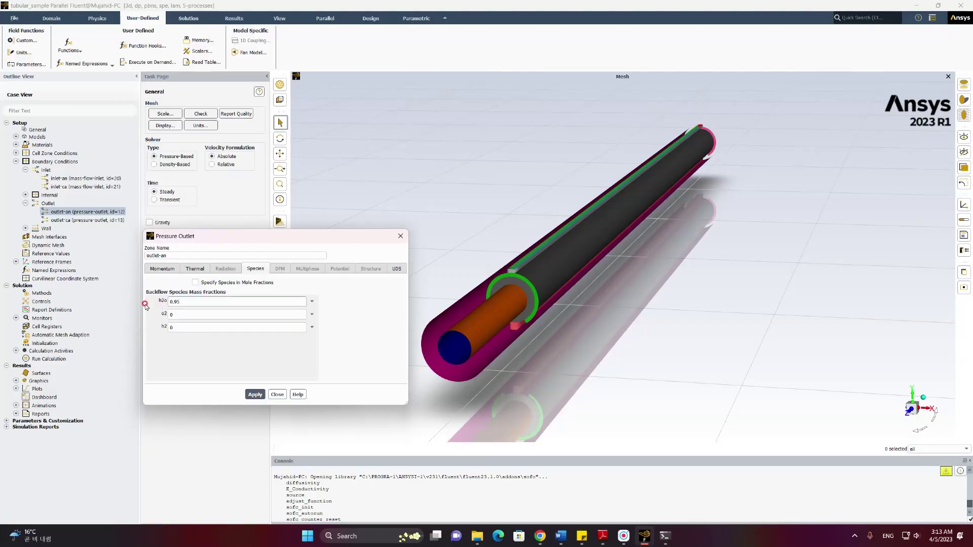
drag(178, 327, 161, 329)
text(0.05)
click(255, 395)
click(277, 395)
Open the outlet-ca pressure outlet and set its backflow total temperature to 1250 K
click(70, 221)
double_click(69, 221)
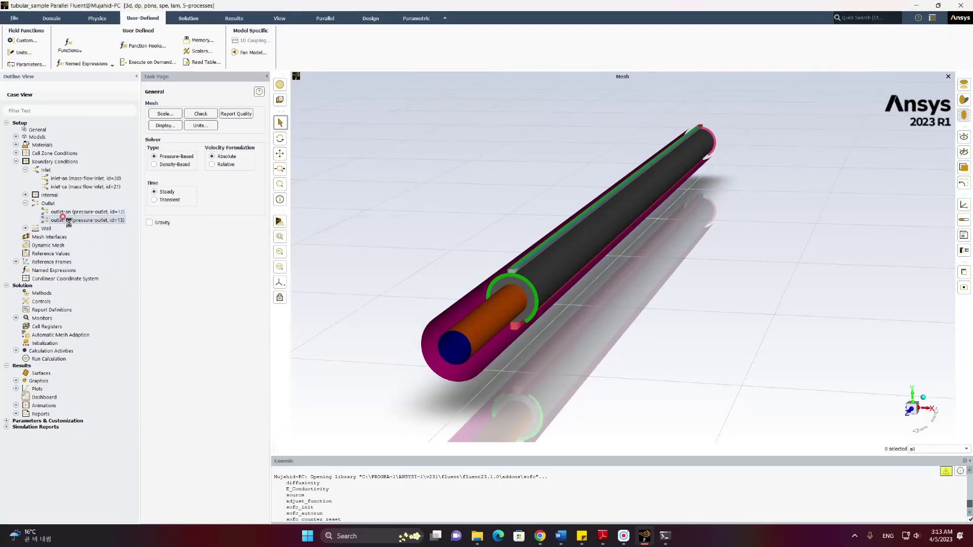
click(244, 300)
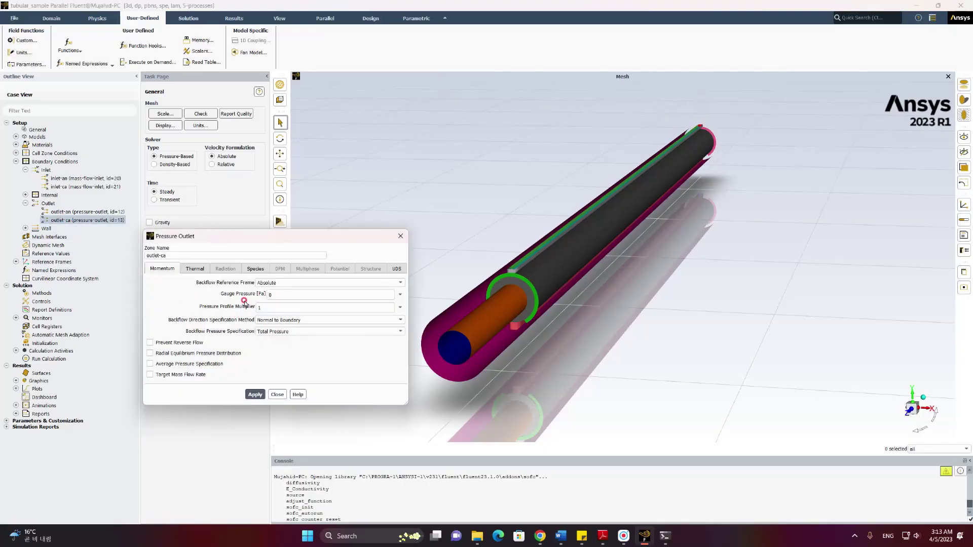
click(209, 270)
click(209, 285)
text(1250)
Set the h2o backflow mass fraction of outlet-ca to 0.2, enter the o2 fraction, and apply the boundary condition
click(254, 269)
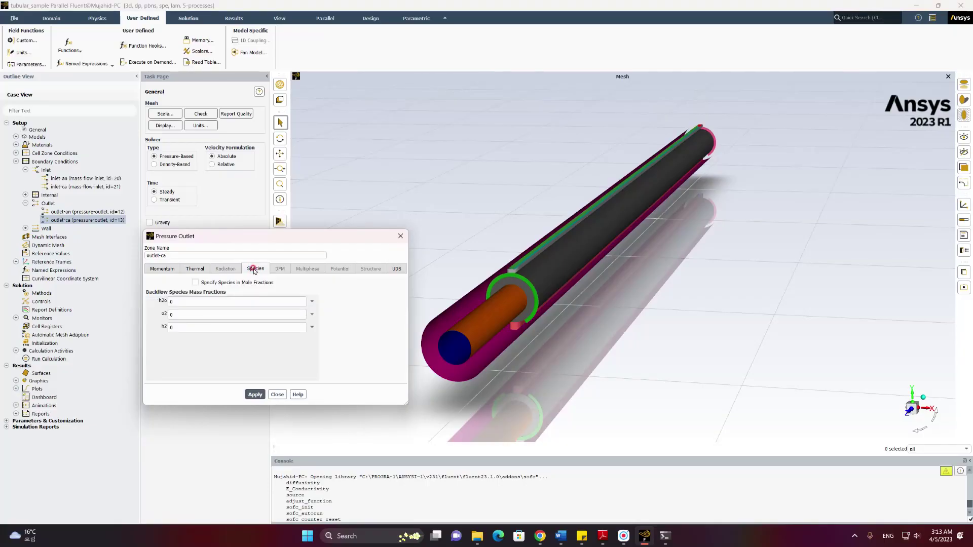
click(185, 315)
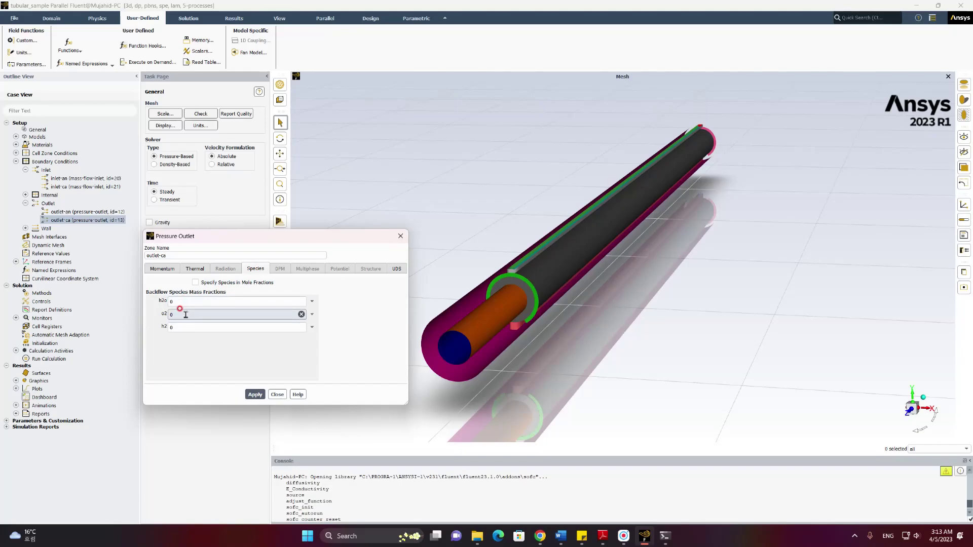
double_click(167, 302)
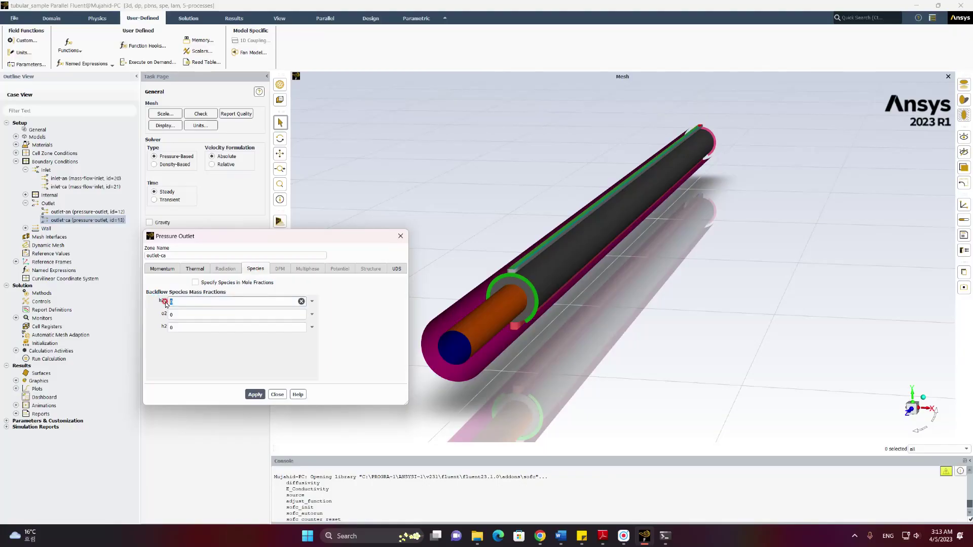
text(0.2)
key(Tab)
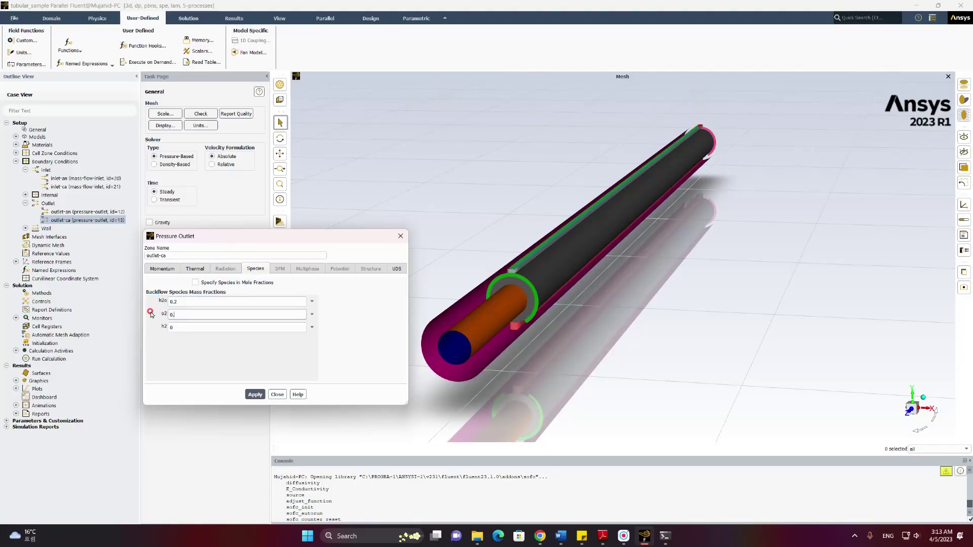
click(255, 395)
click(278, 395)
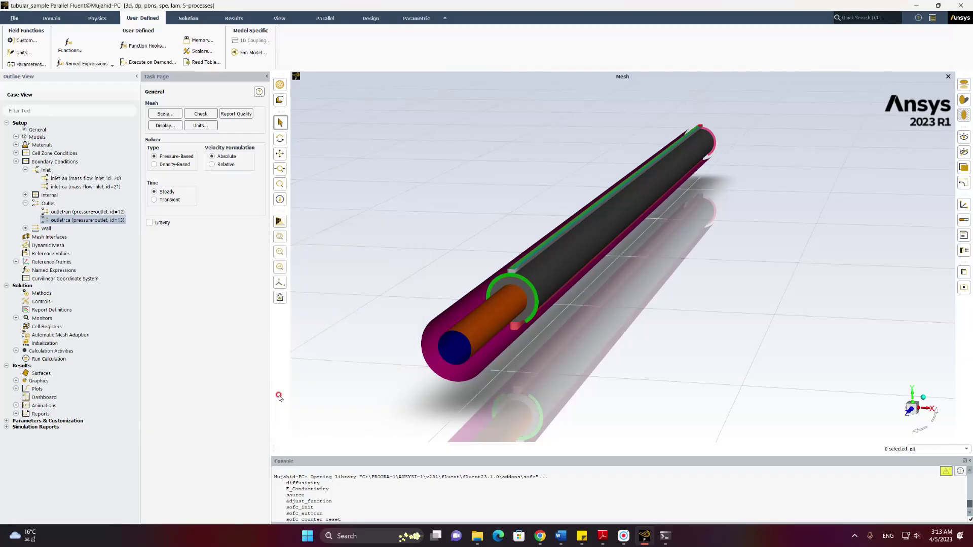
Review the solution methods with their discretization schemes, and check the pressure and temperature solution limits
click(40, 226)
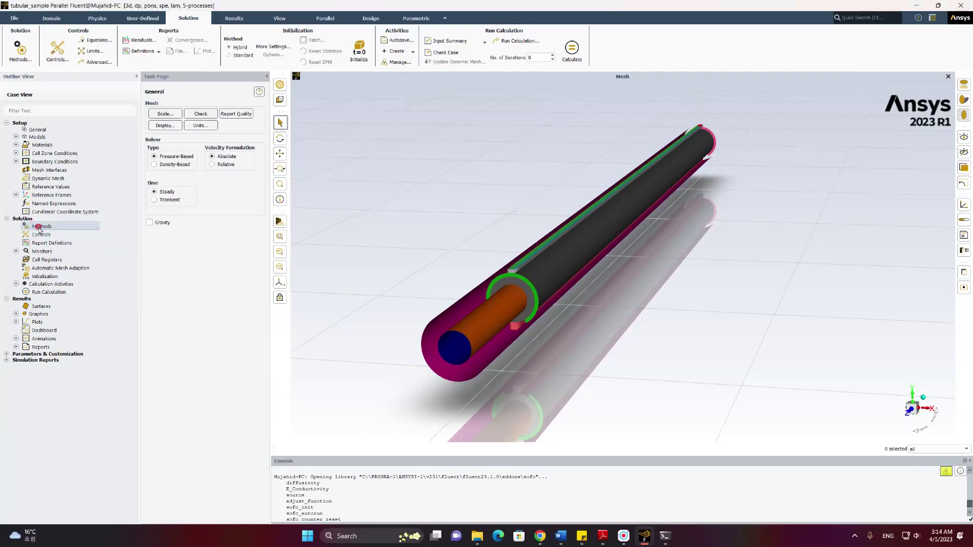
double_click(39, 228)
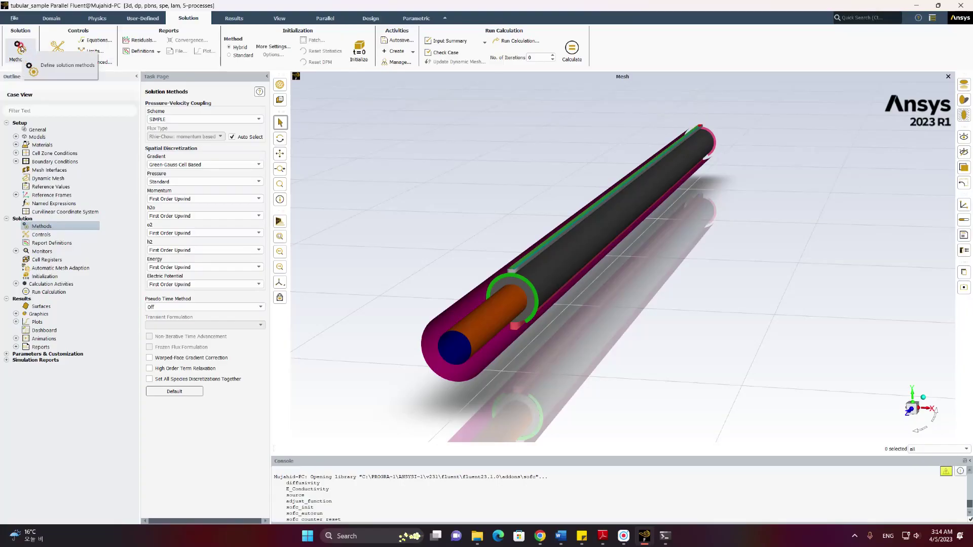
click(37, 226)
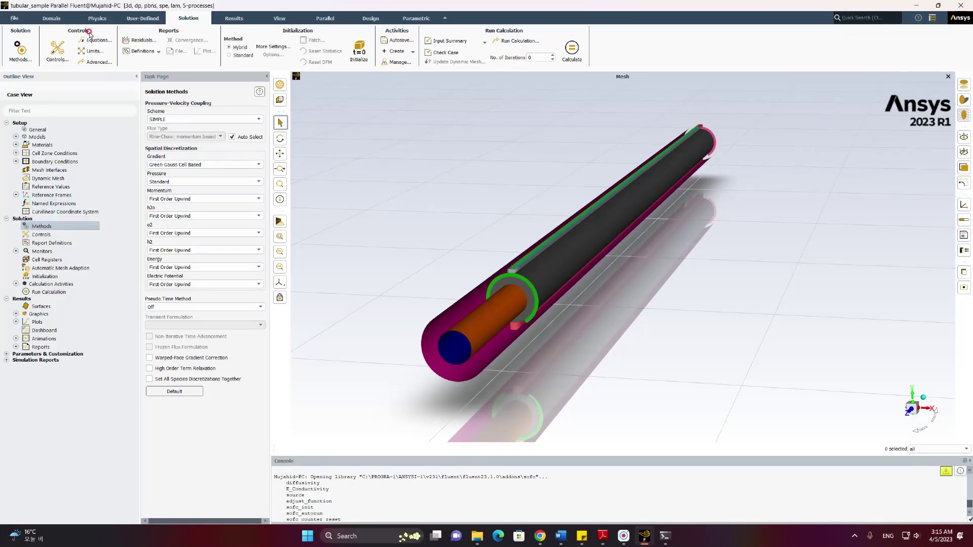
click(92, 52)
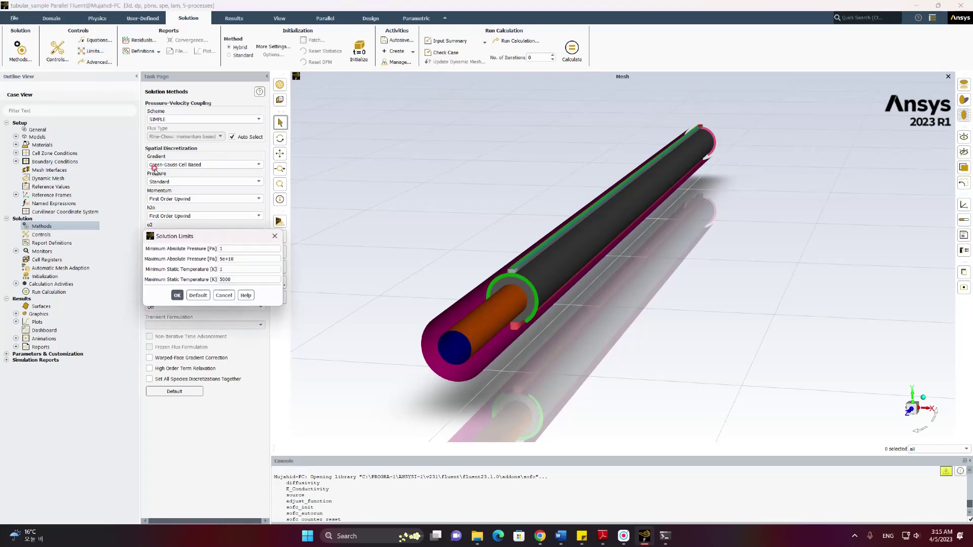
click(230, 259)
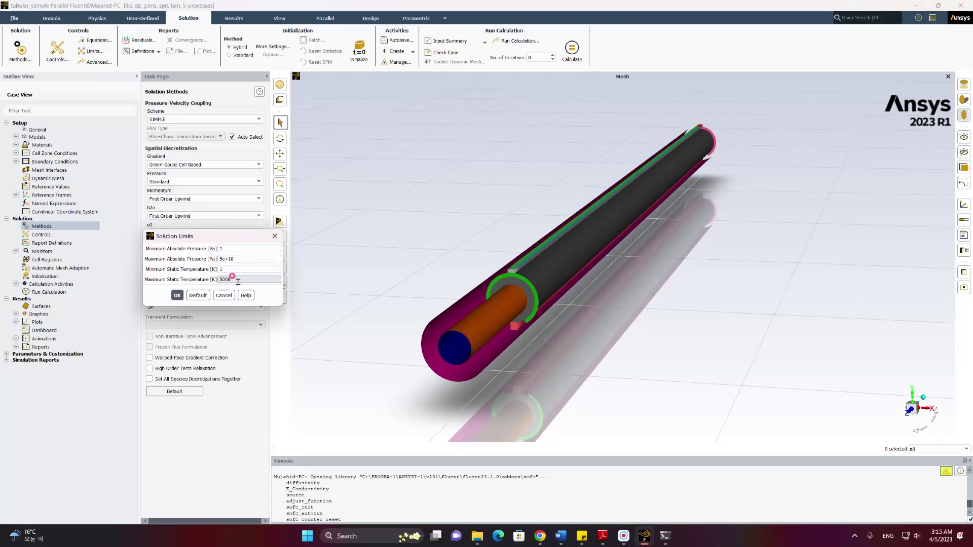
click(179, 296)
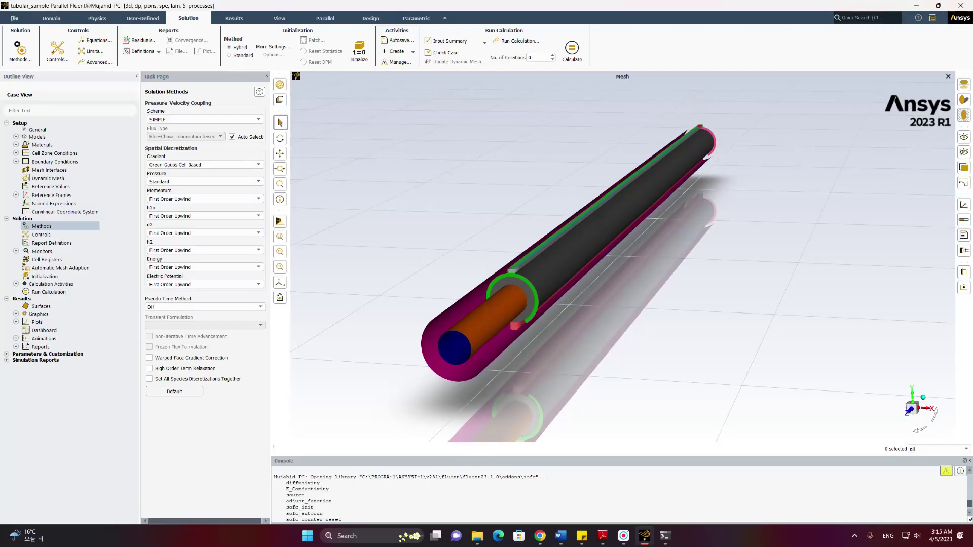
click(70, 285)
click(209, 225)
Write the case file under the name step1.cas.h5 in the SOFC tutorial folder
click(15, 18)
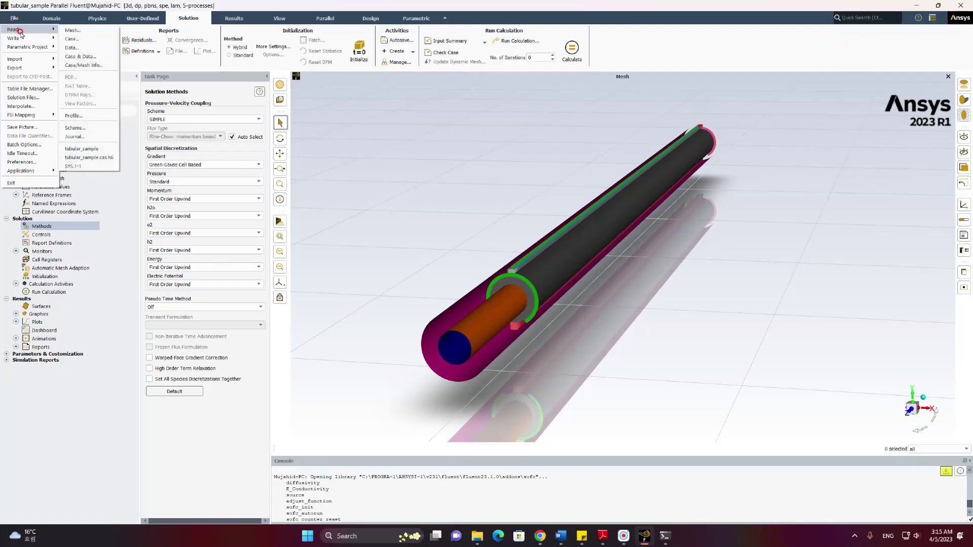
click(27, 38)
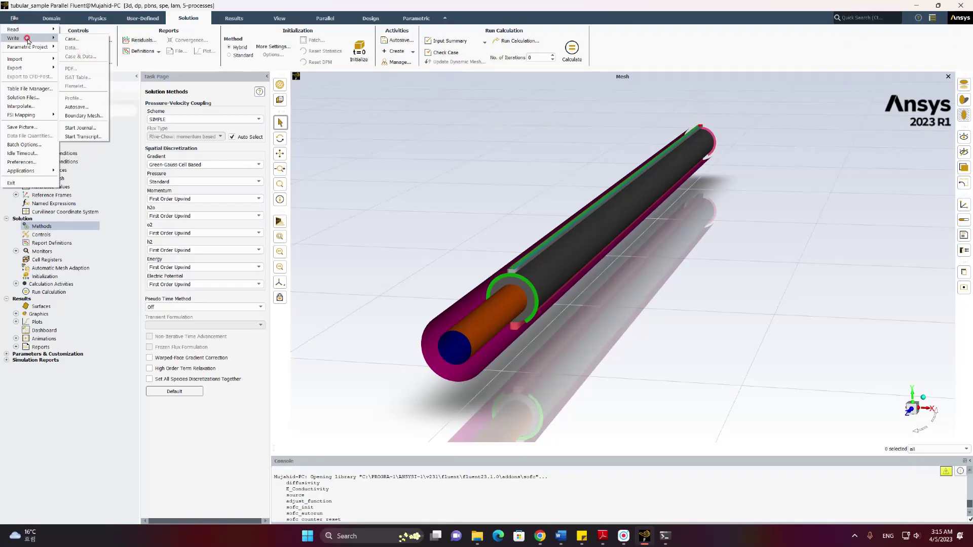
click(82, 40)
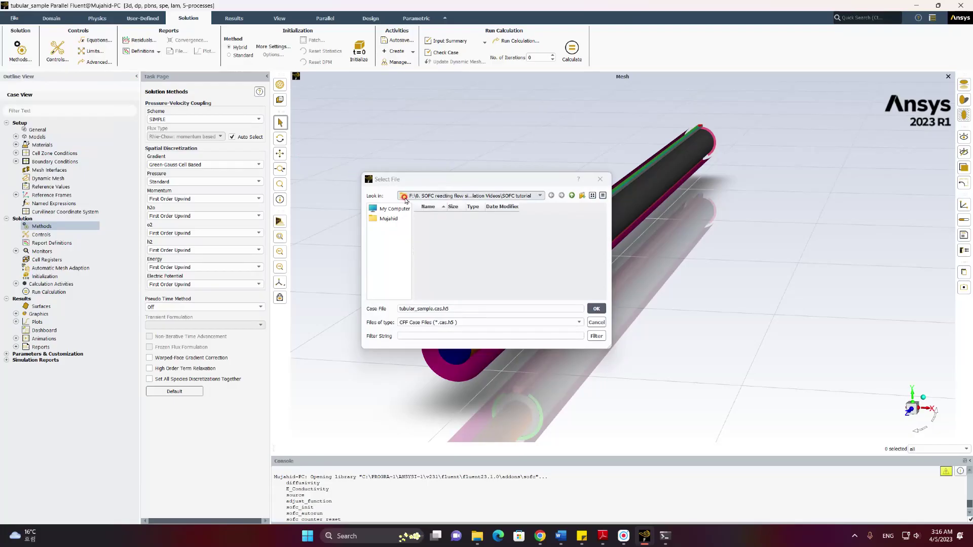
click(421, 309)
double_click(422, 308)
text(step1)
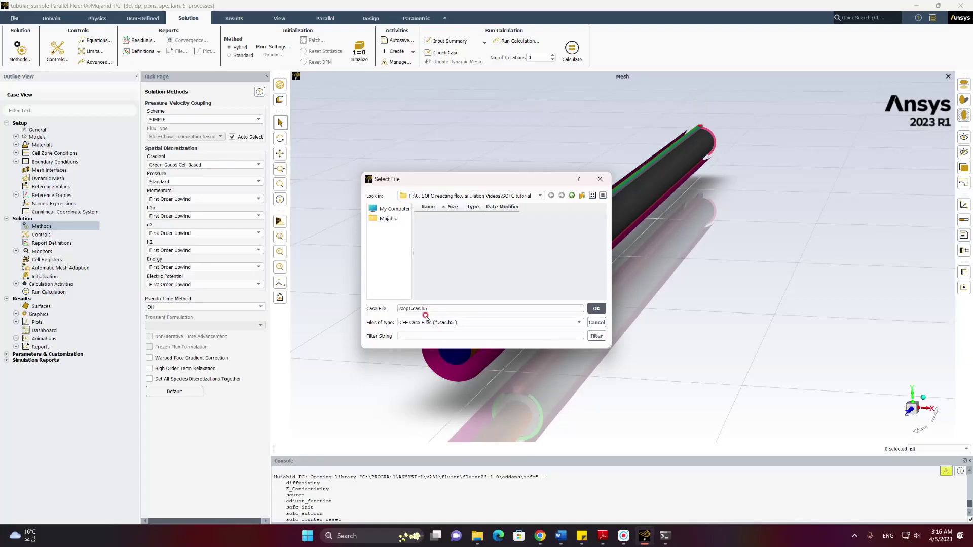
click(594, 309)
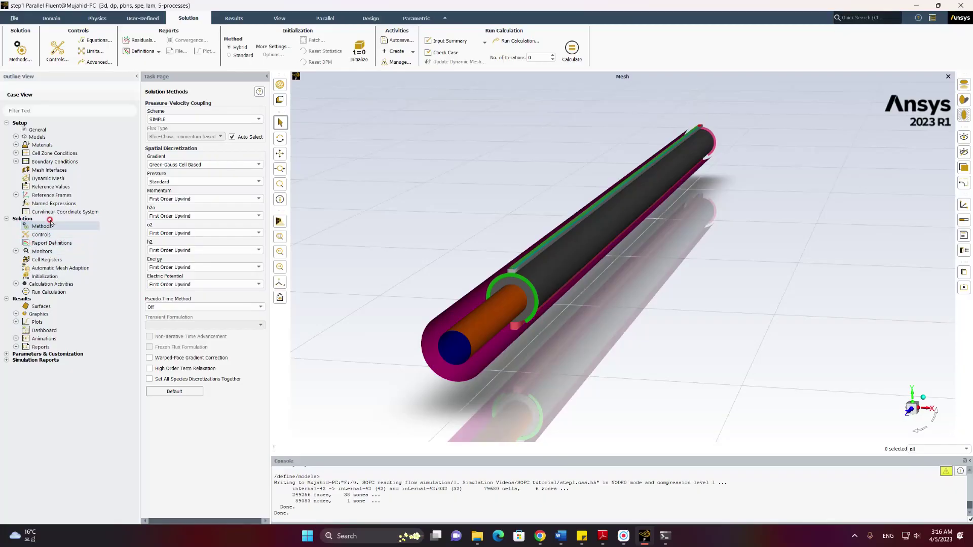
Import the report definitions from fuel_cell_report_definitions_for_species_utilization.tsv and look through the imported list
right_click(42, 245)
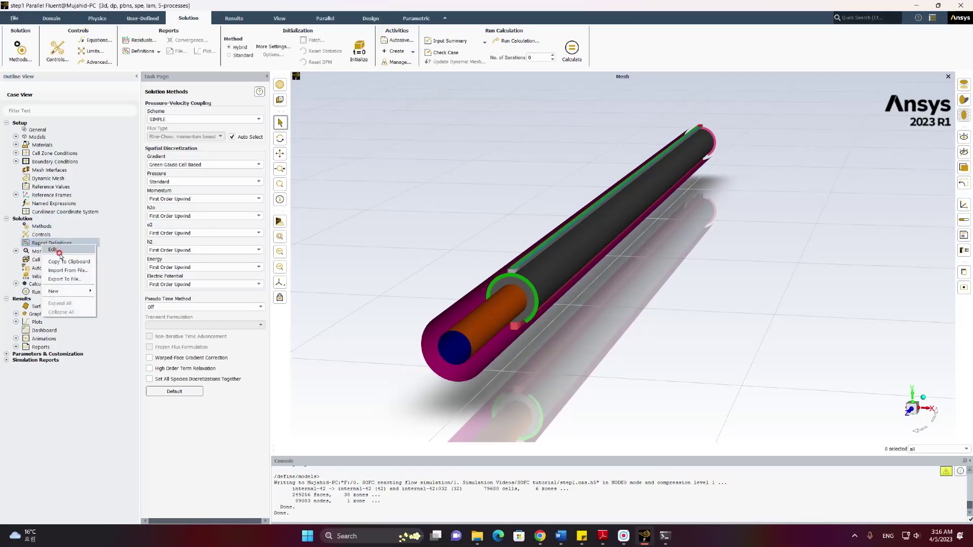
click(65, 271)
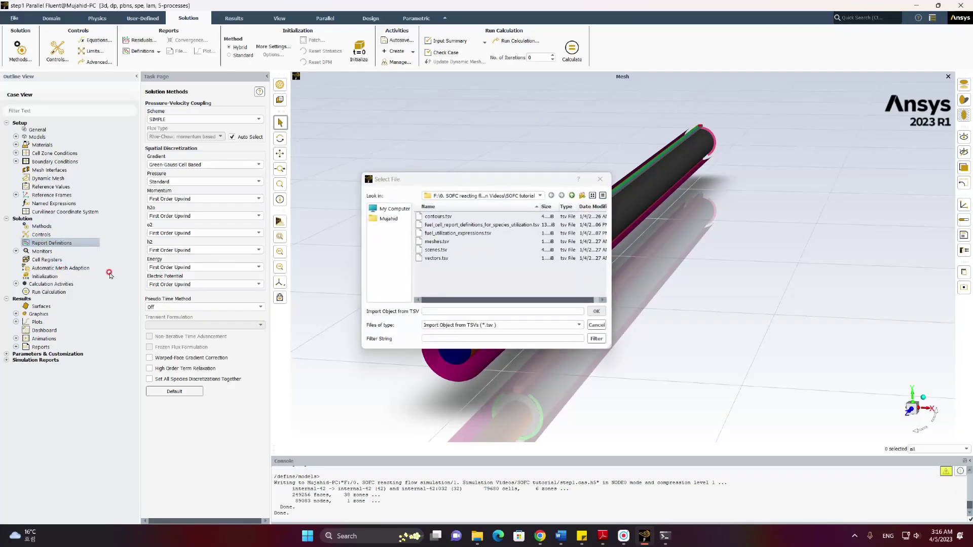
click(452, 227)
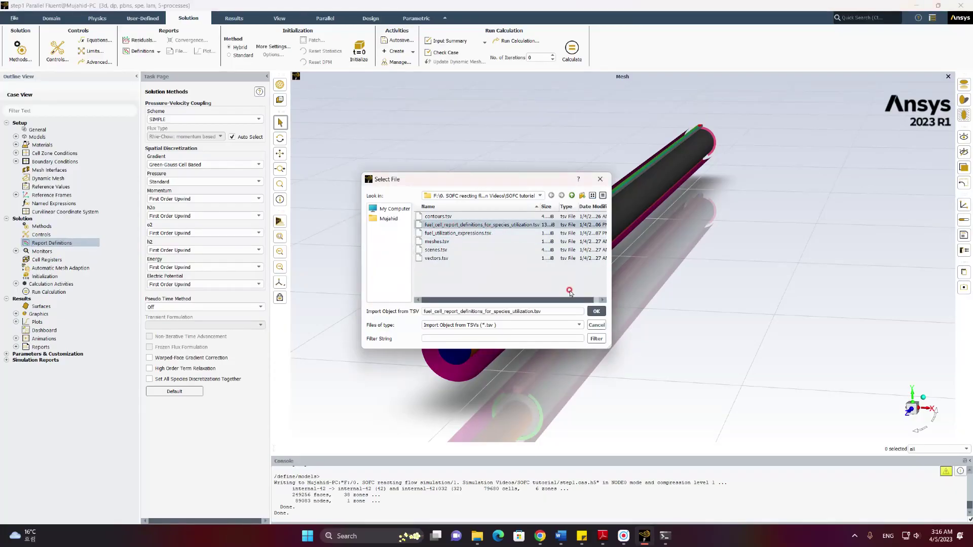
click(596, 311)
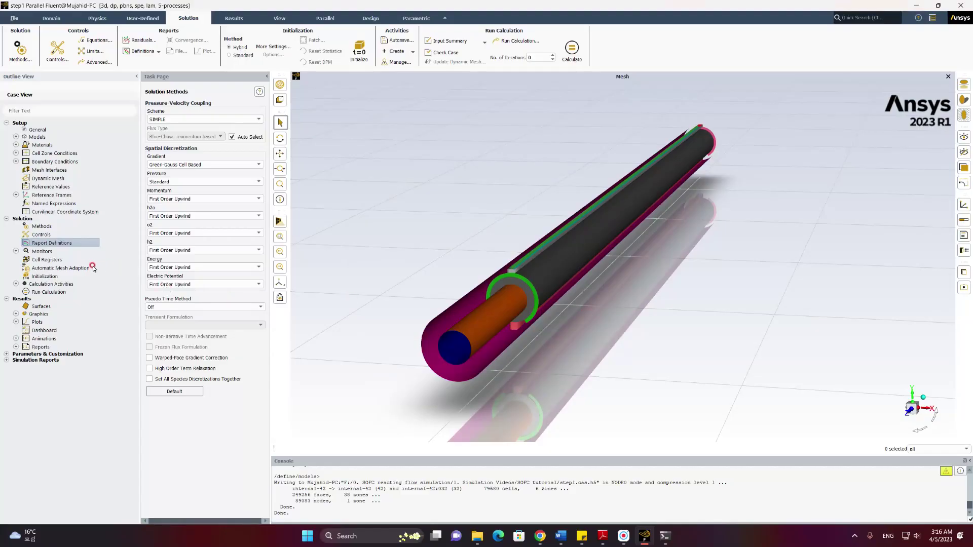
click(16, 244)
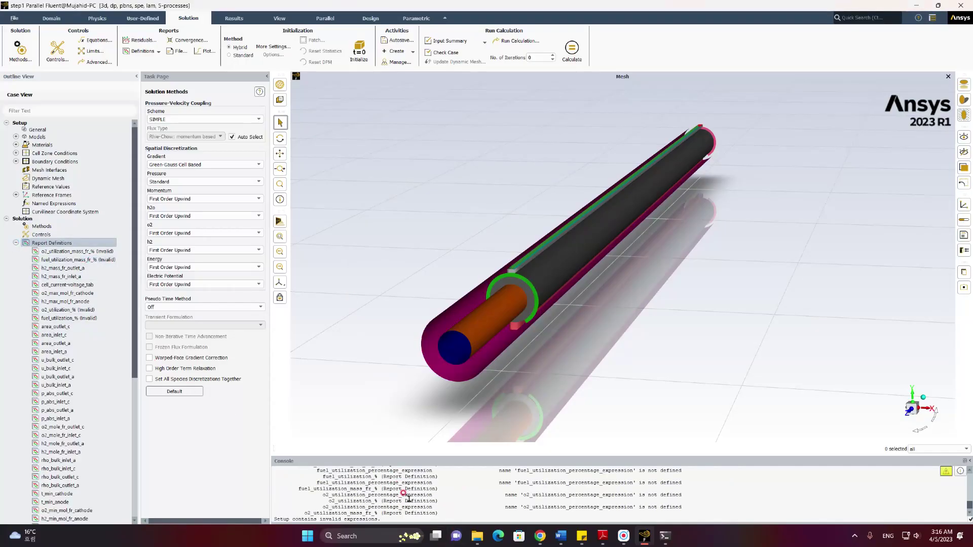
scroll(383, 500, up, 2)
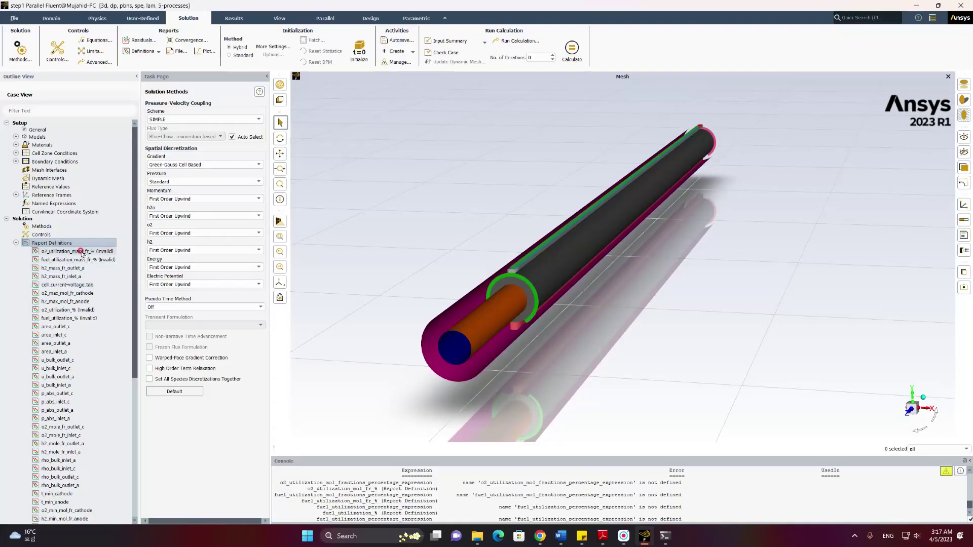
scroll(60, 269, down, 5)
scroll(60, 270, up, 5)
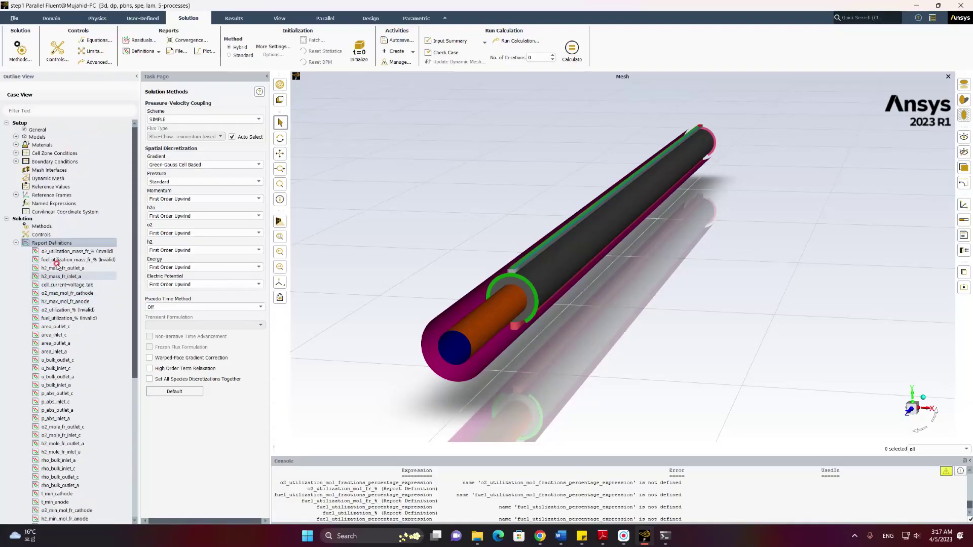
Import the named expressions from fuel_utilization_expressions.tsv and show the imported expressions in the outline
right_click(41, 204)
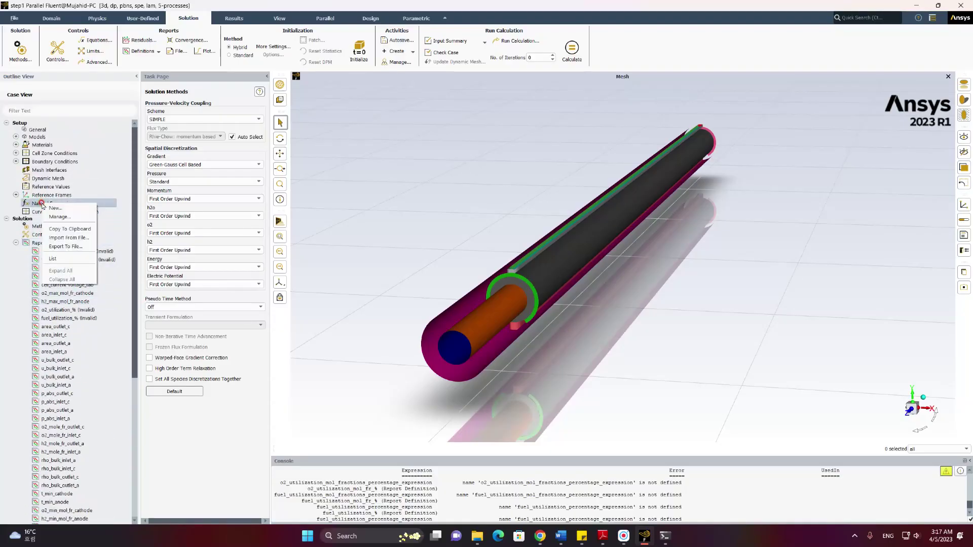
click(66, 238)
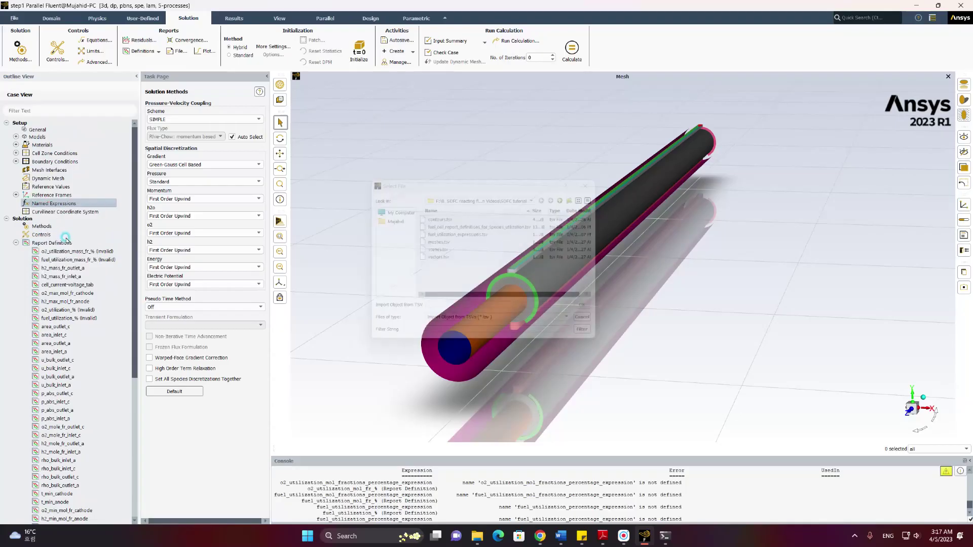
click(456, 234)
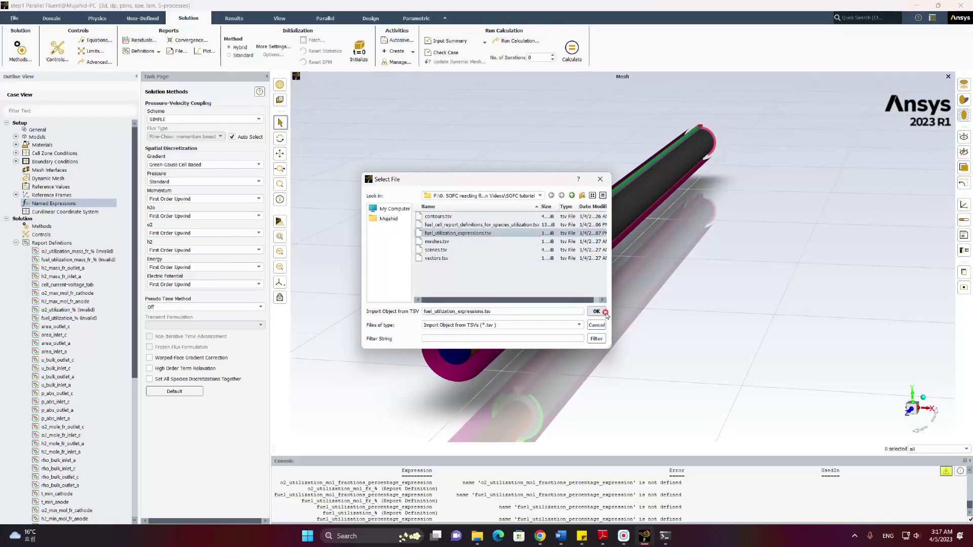
click(602, 313)
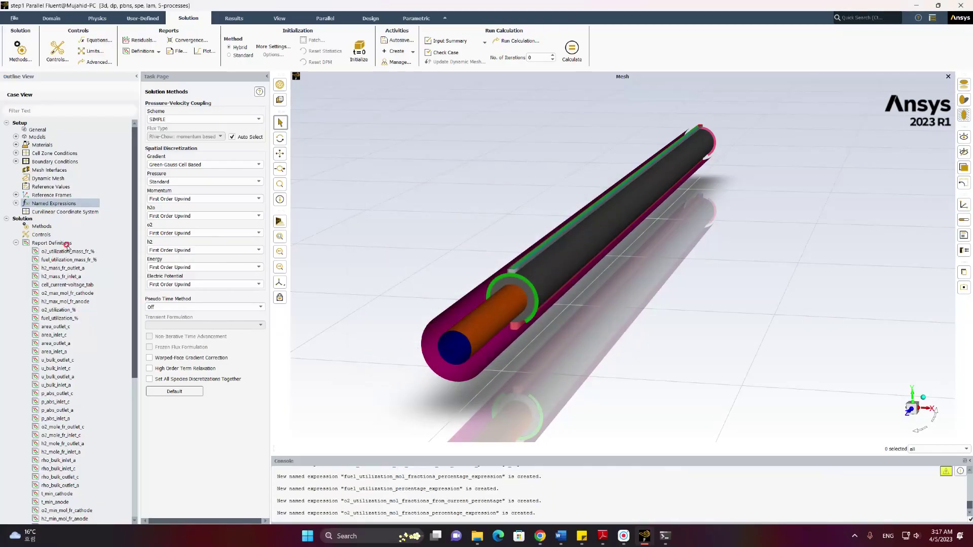
double_click(64, 204)
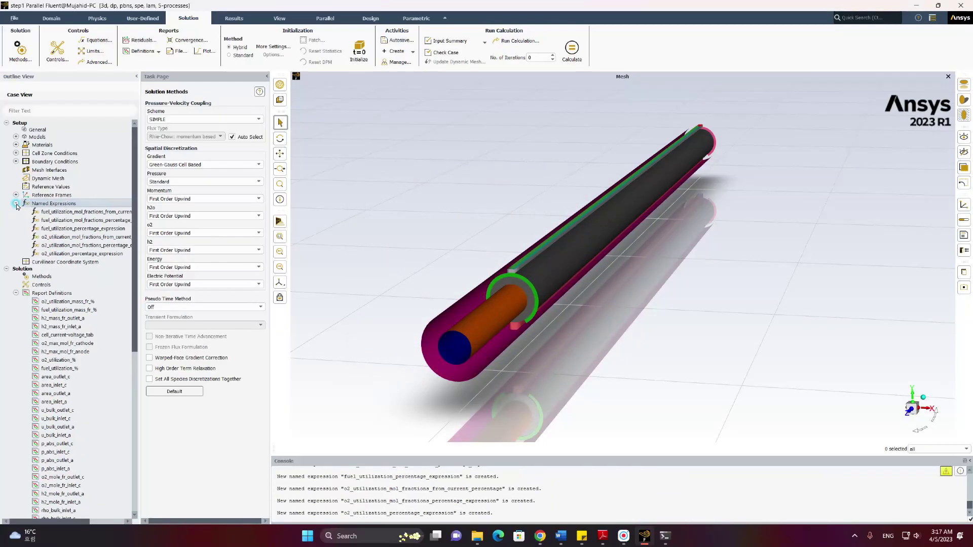
Read the full expression and report definition names in the outline, collapse both lists and expand the monitors
drag(139, 312, 214, 310)
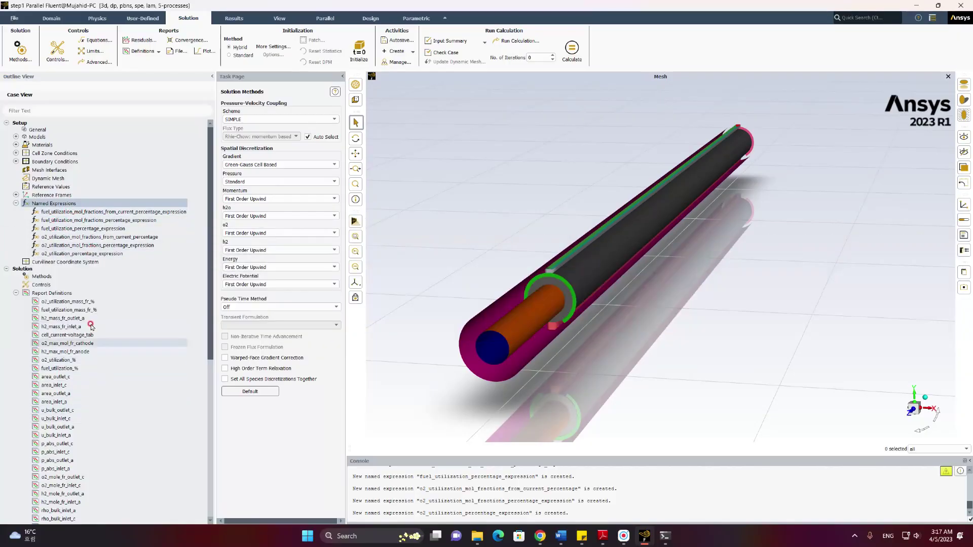
click(16, 203)
click(15, 243)
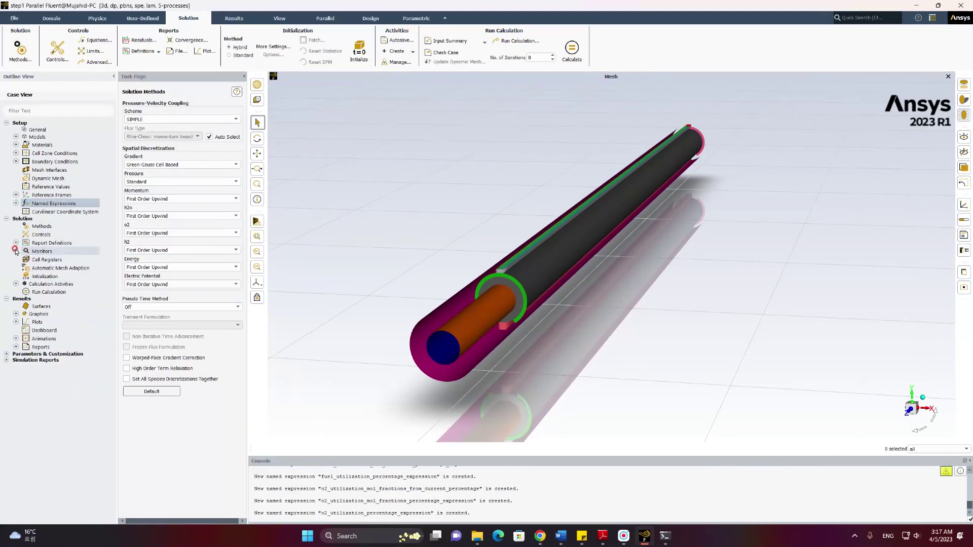
click(15, 251)
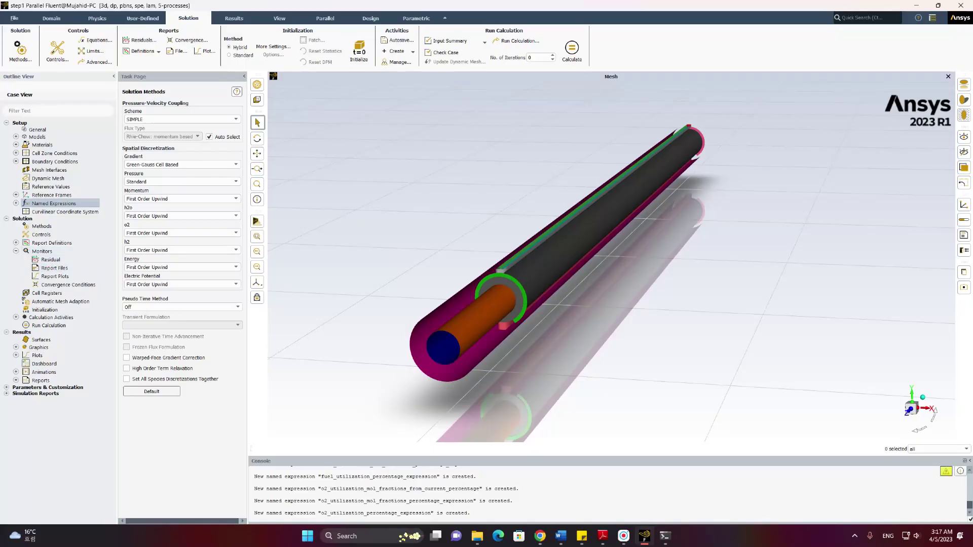
Start a new report plot named h2_o2_utilization_mol_fr_%
click(56, 277)
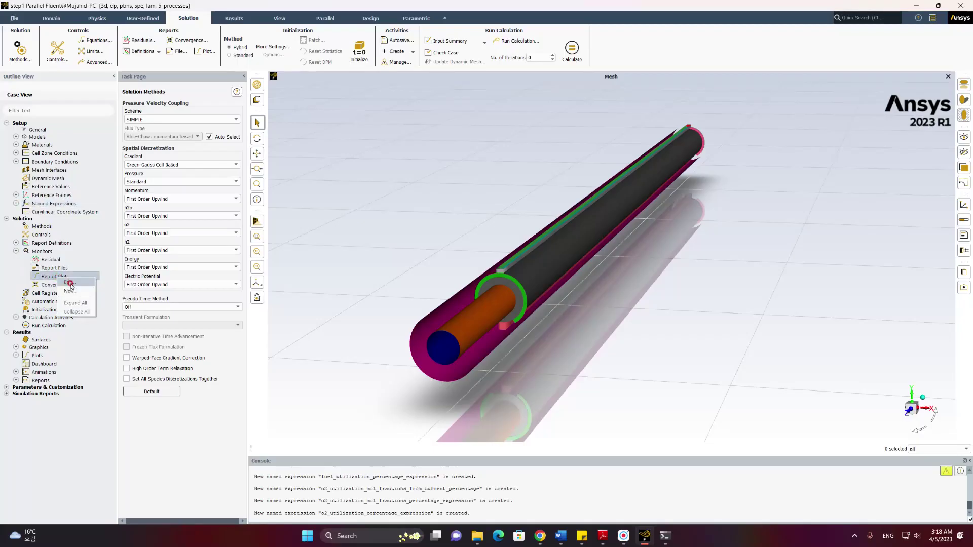
click(75, 290)
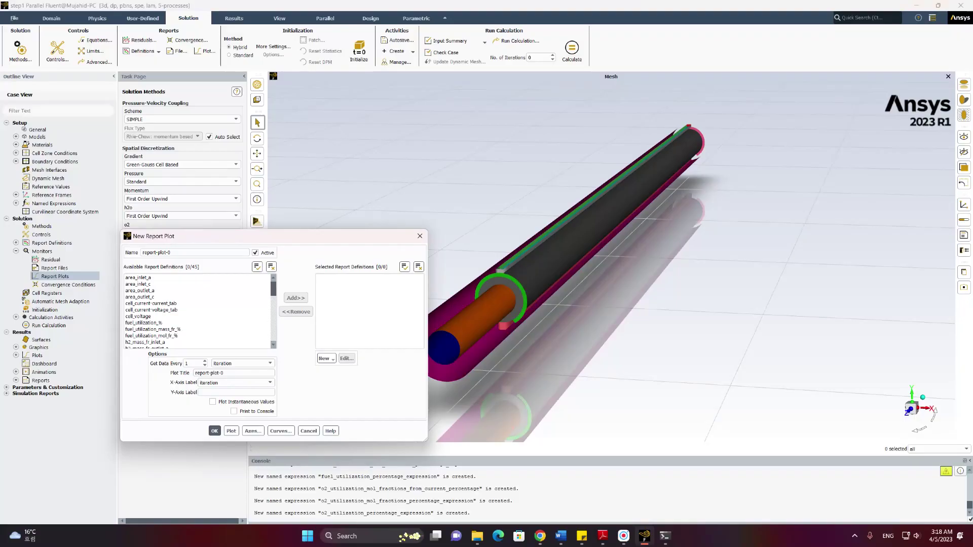
drag(192, 252, 118, 251)
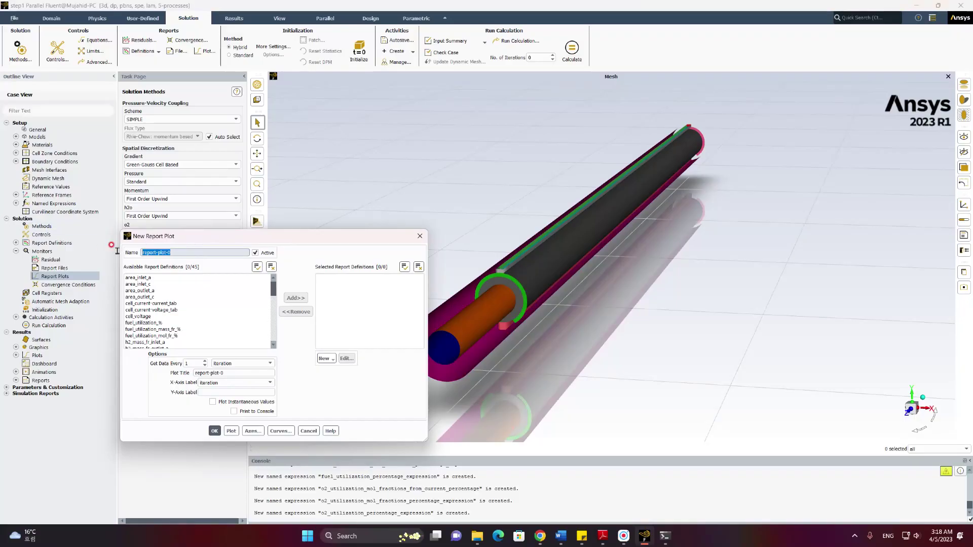
text(h2_)
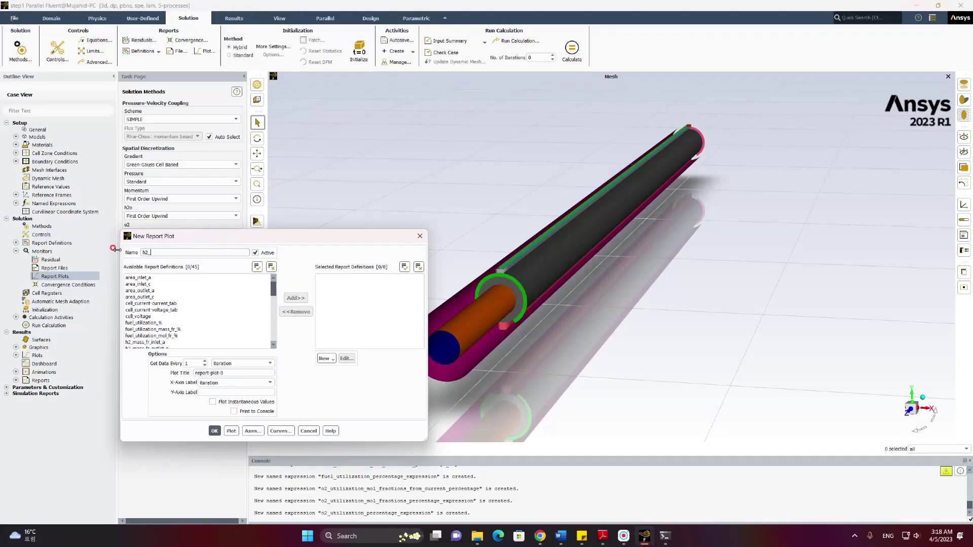
text(o2_utilization_mol_fr_%)
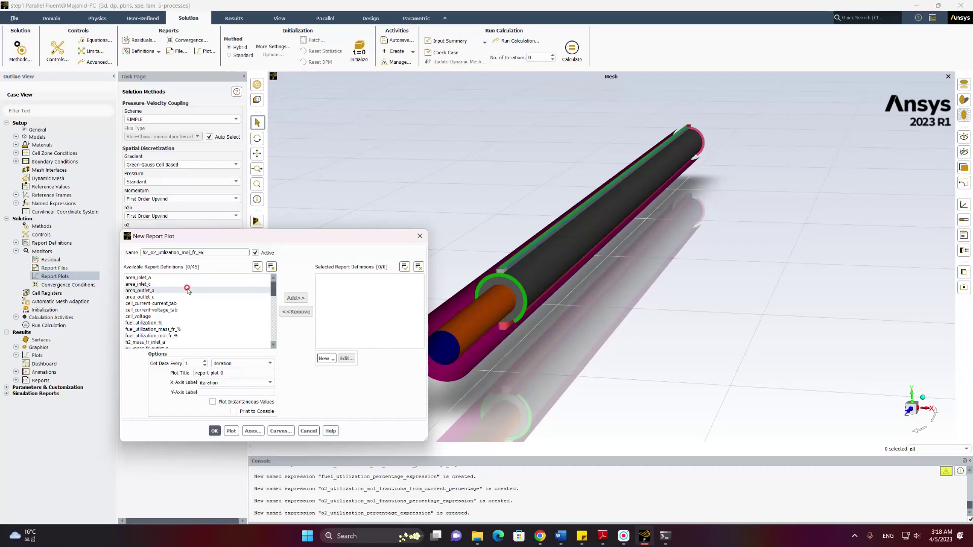
Add the report definitions fuel_utilization_mol_fr_% and o2_utilization_mol_fr_% to the utilization plot
scroll(189, 292, down, 2)
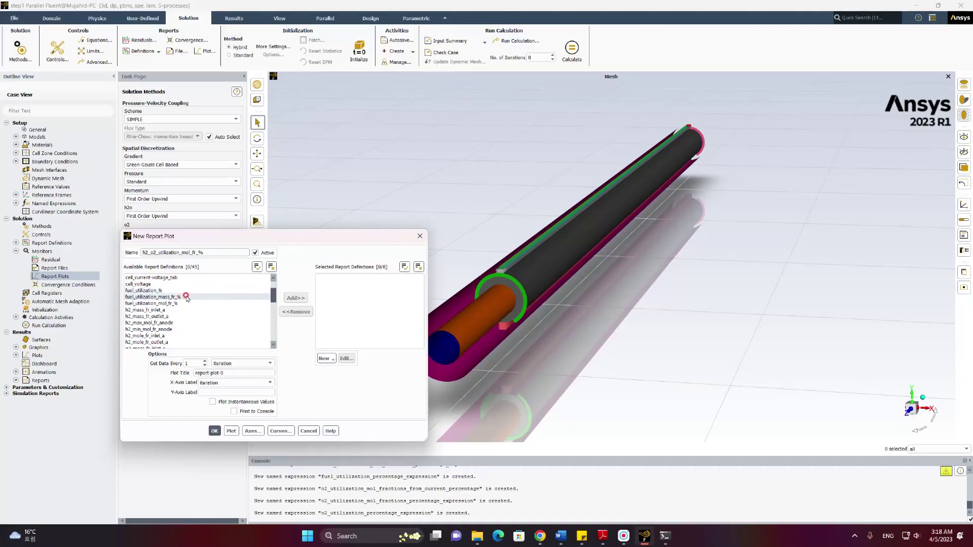
click(186, 298)
click(184, 303)
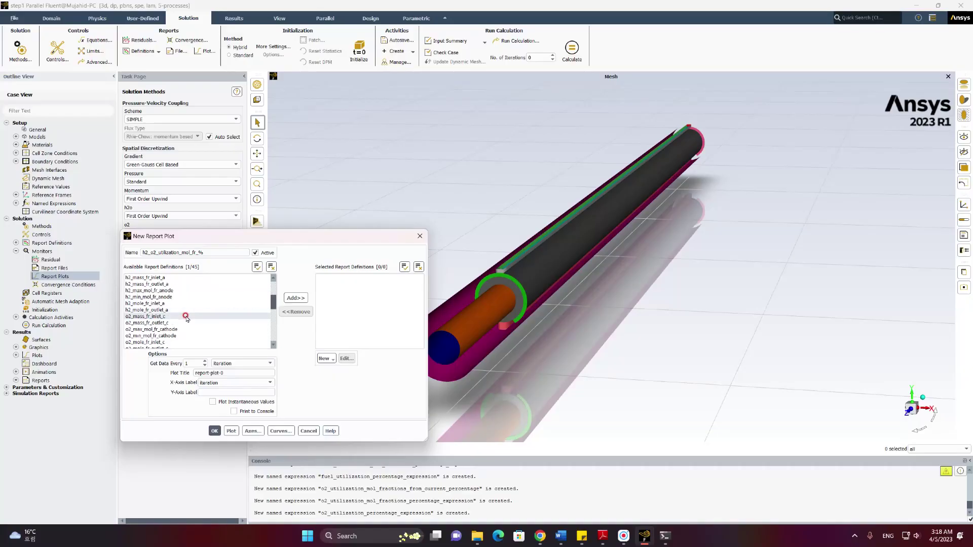
click(295, 298)
scroll(203, 314, down, 2)
click(188, 336)
click(296, 298)
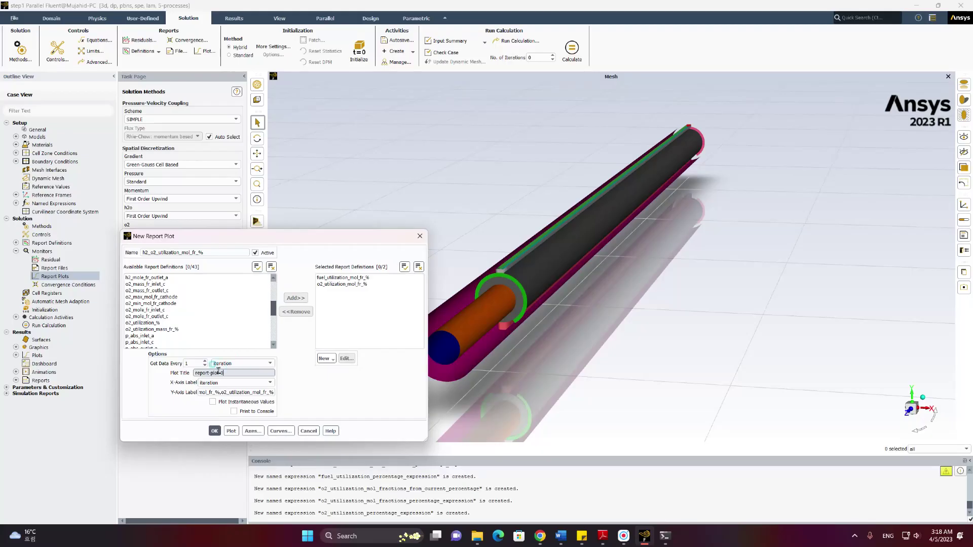
Title the utilization plot h2_o2_utilization, create it and expand the report plots in the outline
drag(235, 372, 183, 372)
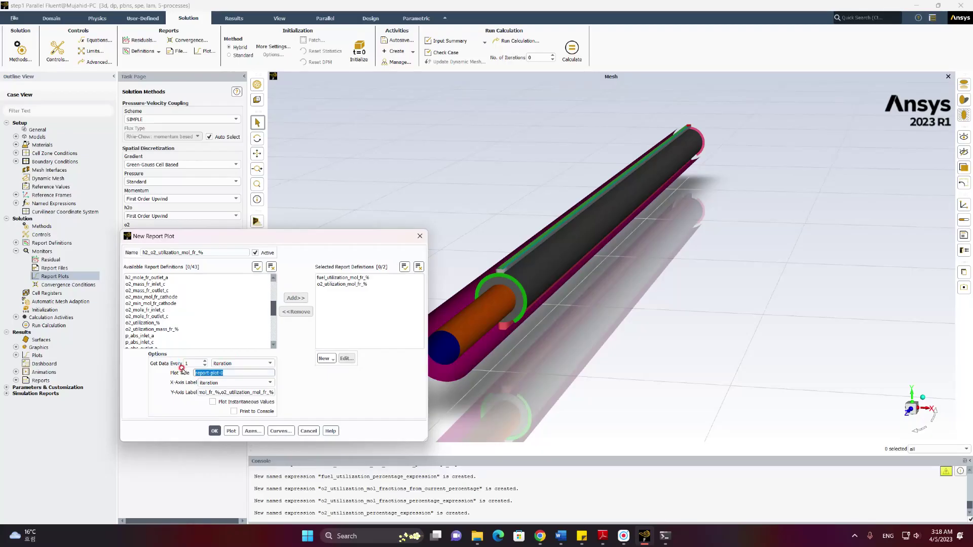
text(h2_o2_utilization)
click(214, 431)
click(25, 276)
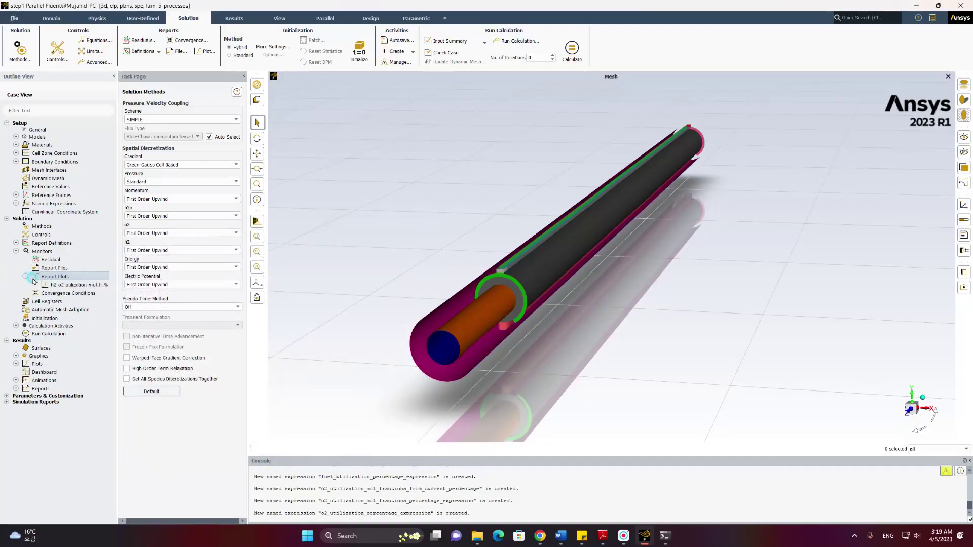
Start another report plot named t_min_max with the plot title "Min & Max Temperature"
right_click(62, 278)
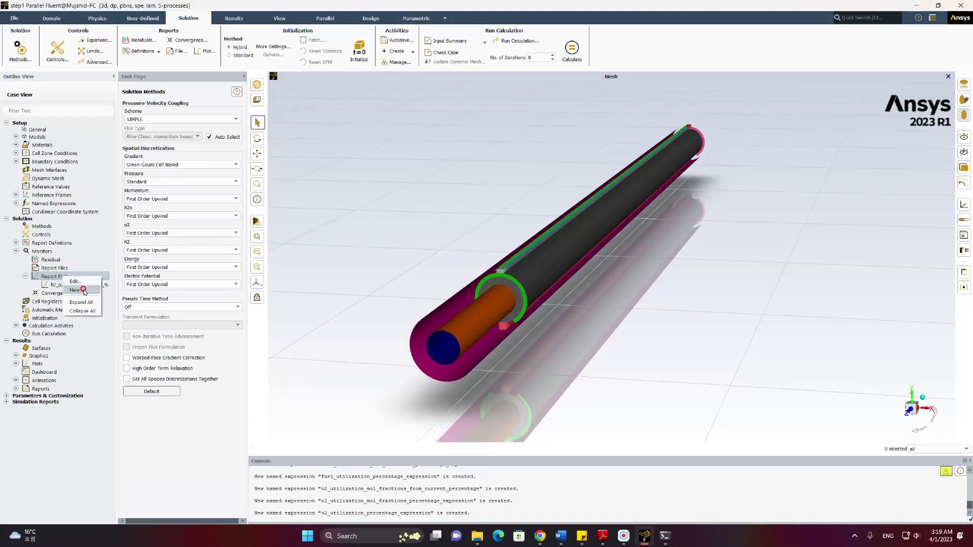
click(81, 290)
drag(173, 252, 129, 252)
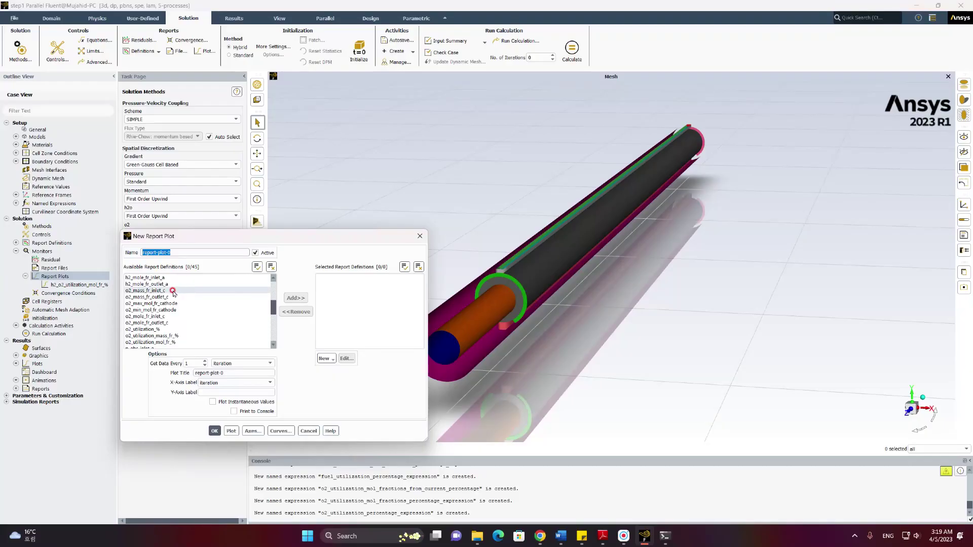
text(t_min_max)
drag(226, 374, 166, 374)
text(Min)
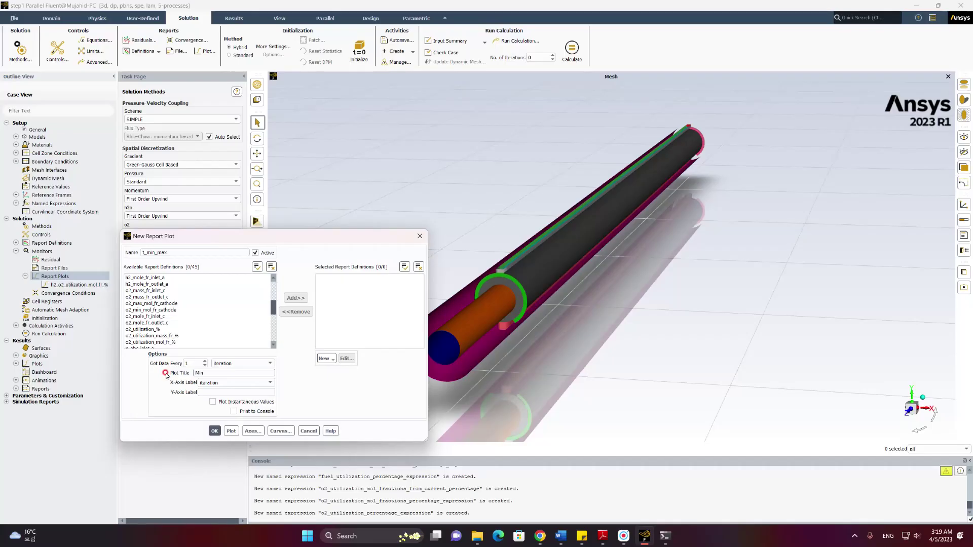
text( & Max Temperature)
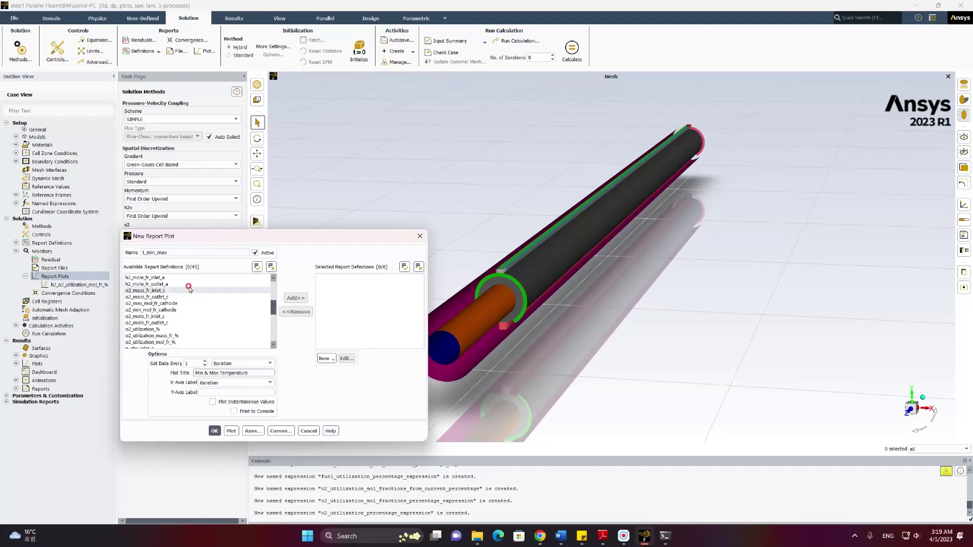
Add t_max_anode, t_max_cathode, t_min_anode and t_min_cathode to the temperature plot and create it
scroll(177, 300, down, 3)
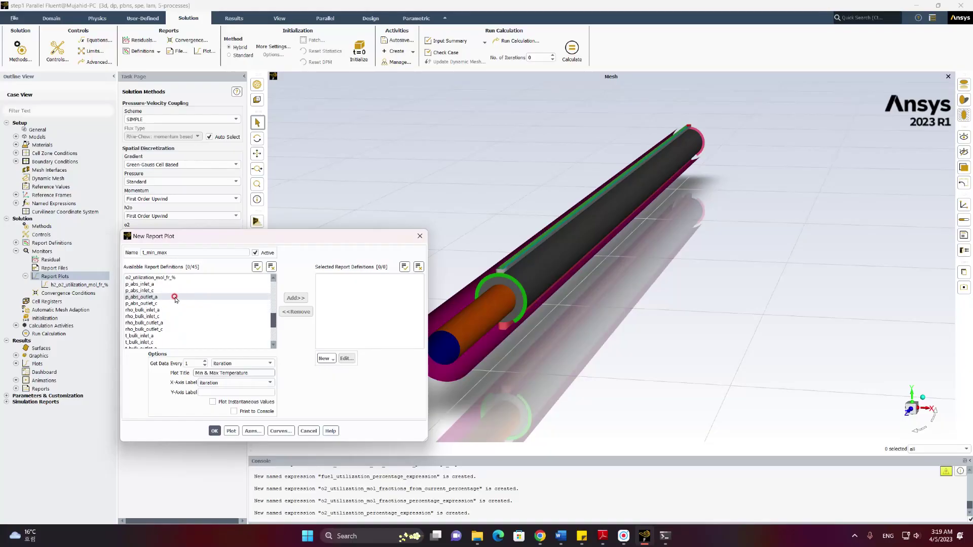
scroll(175, 301, down, 2)
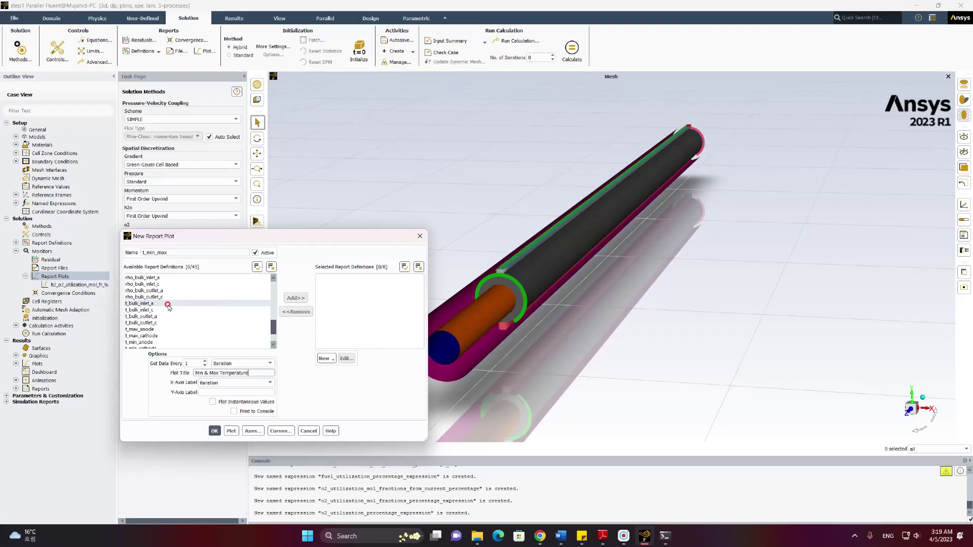
click(152, 329)
click(157, 335)
click(159, 342)
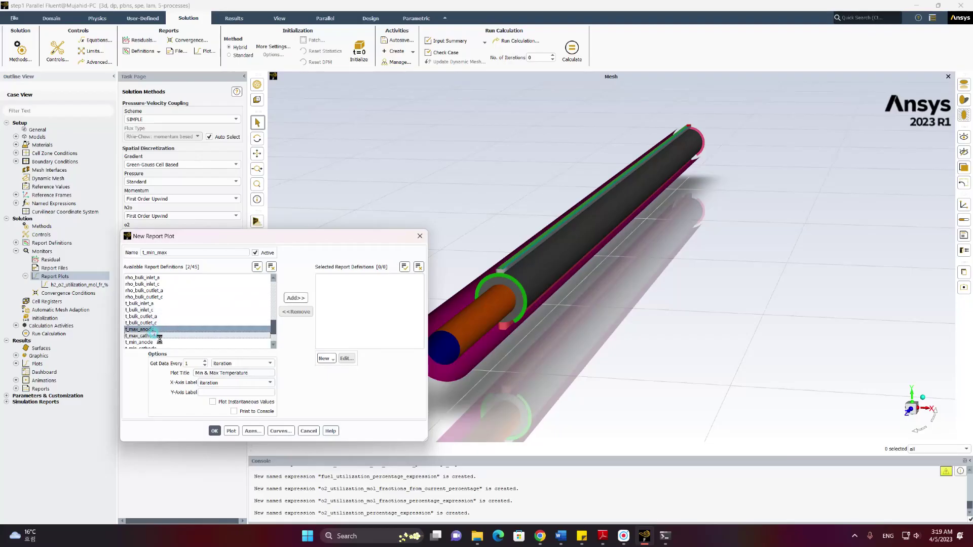
scroll(159, 342, down, 2)
click(155, 316)
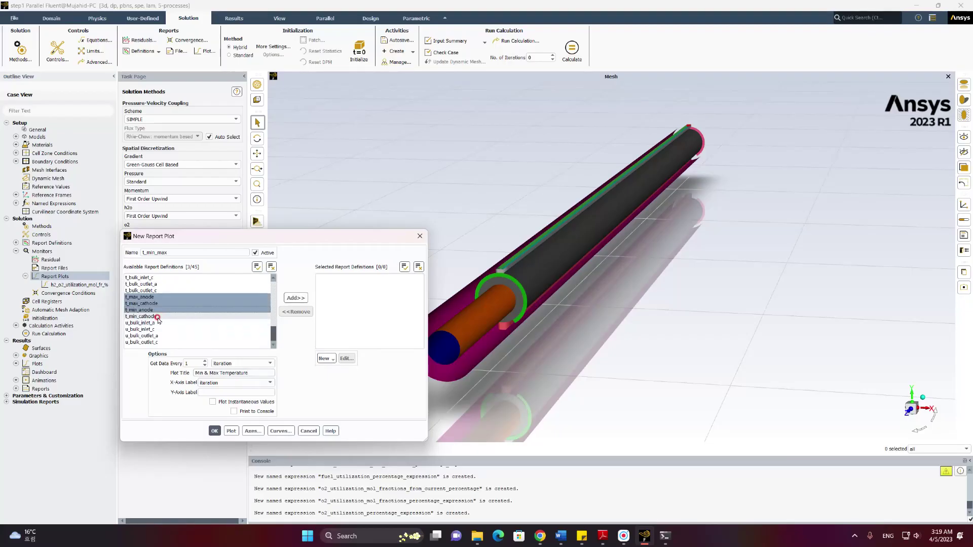
click(291, 304)
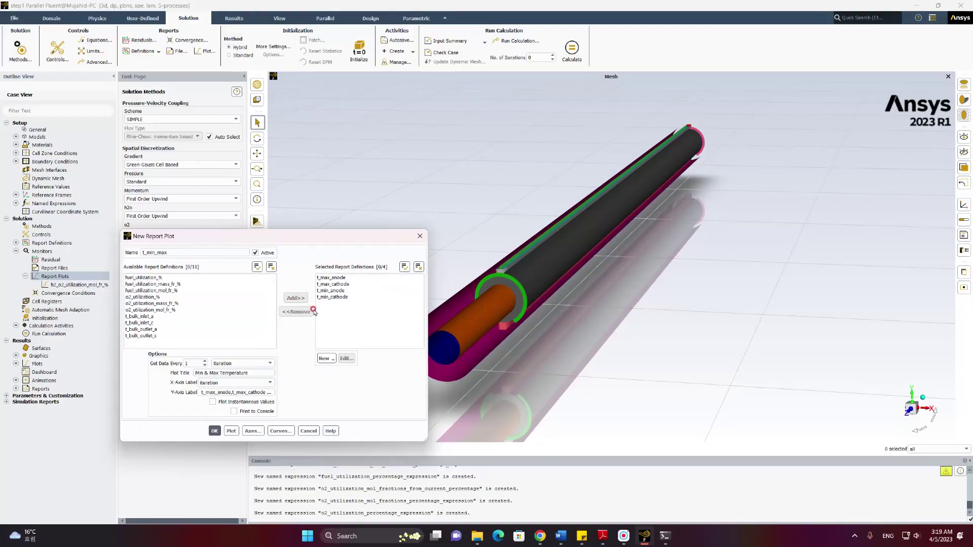
click(215, 431)
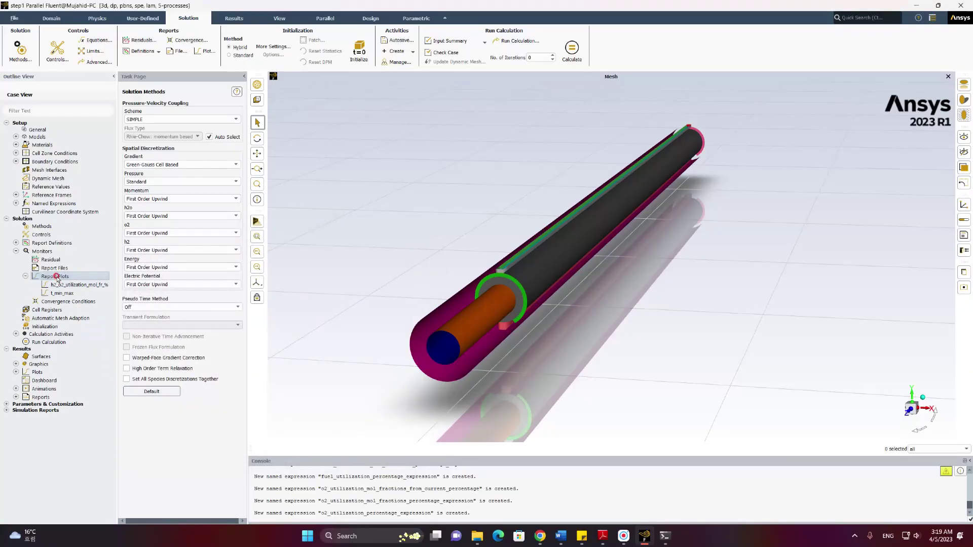
Start a third report plot named h2_o2_min_mol_fractions
right_click(56, 276)
click(71, 289)
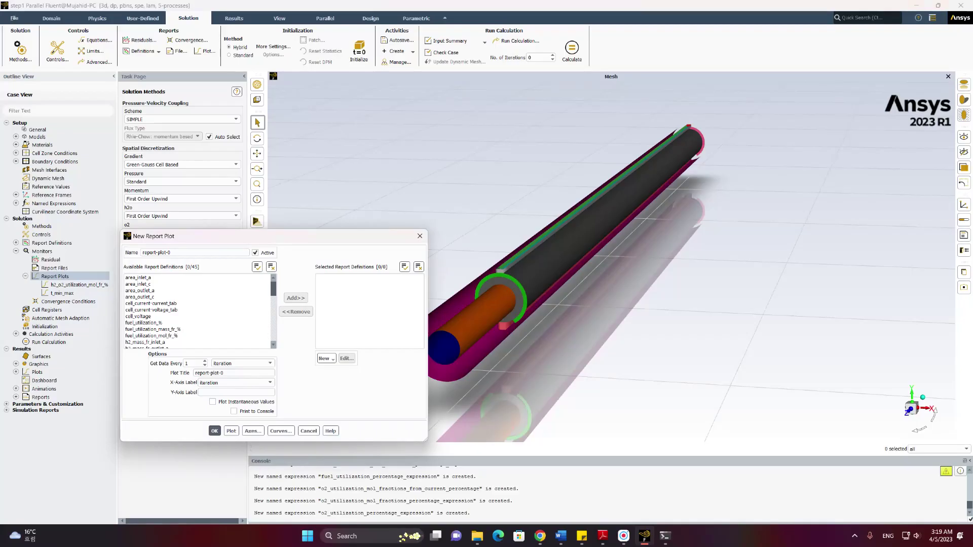
drag(183, 253, 129, 253)
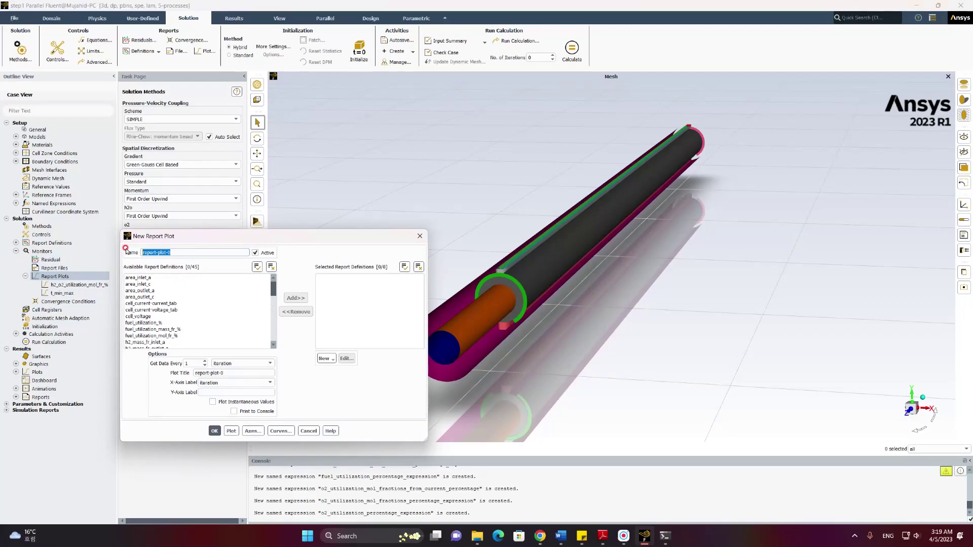
text(h2_o2_min_mol_)
text(fractions)
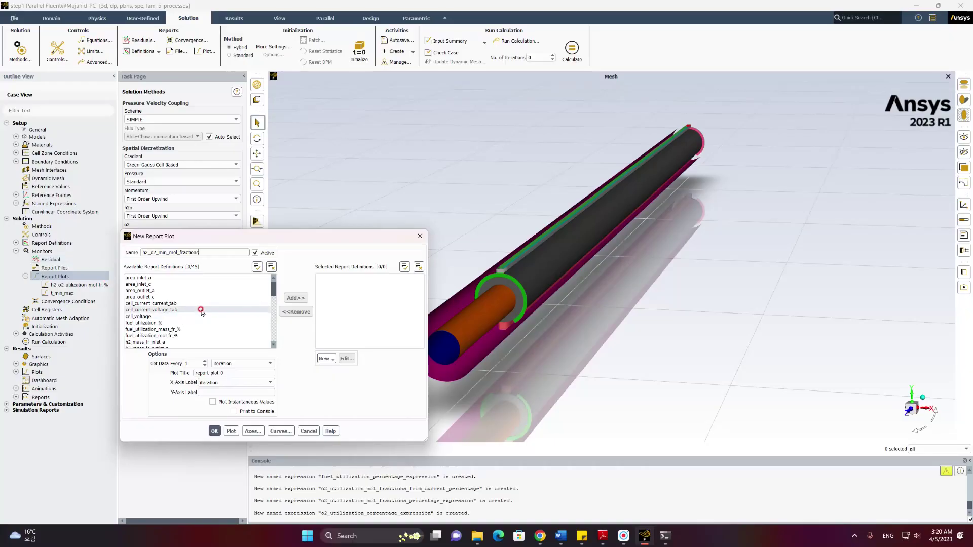
Add the report definitions h2_min_mol_fr_anode and o2_min_mol_fr_cathode to the minimum mole fraction plot
scroll(181, 339, down, 5)
click(180, 330)
scroll(178, 330, down, 4)
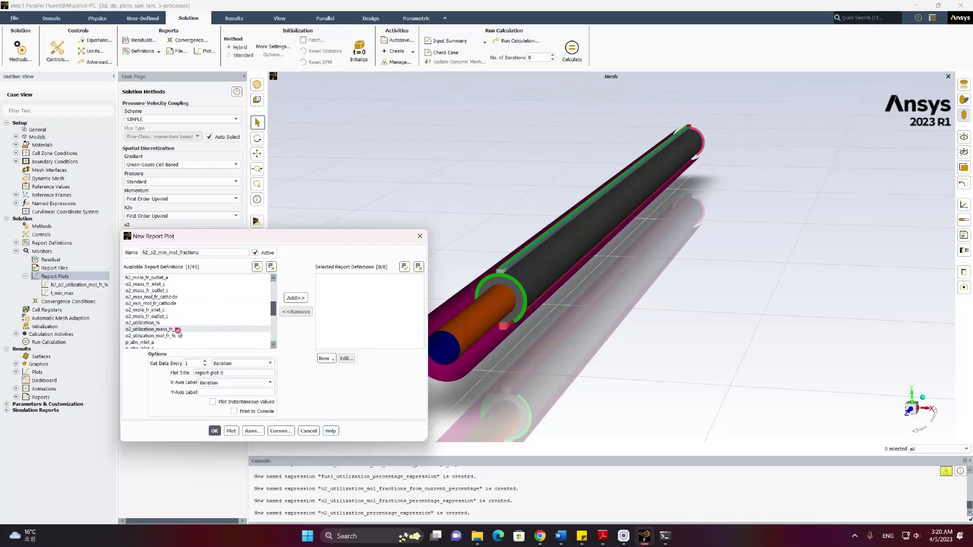
click(169, 303)
click(296, 297)
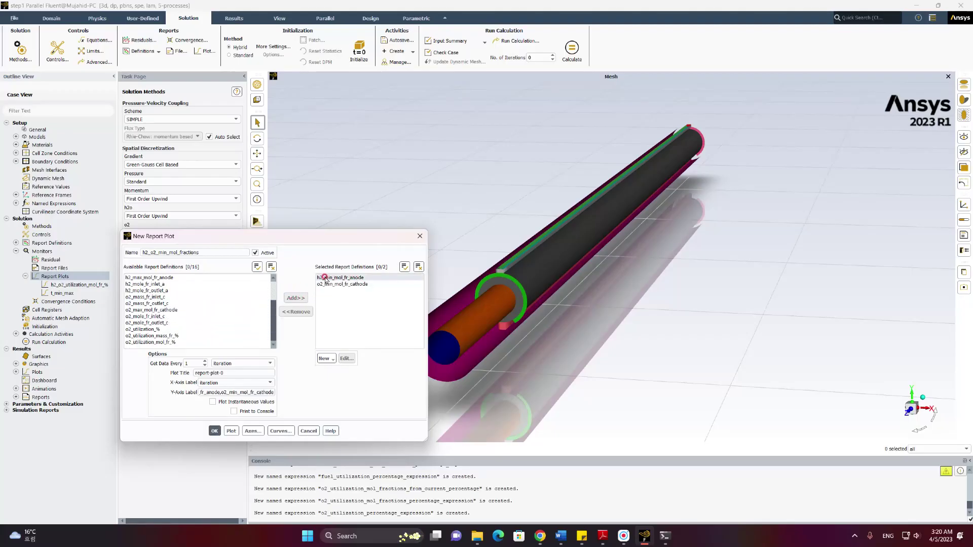
Set the mole fraction plot's title to "Minimum Local Mole Fractions" and create the plot
drag(232, 372, 175, 373)
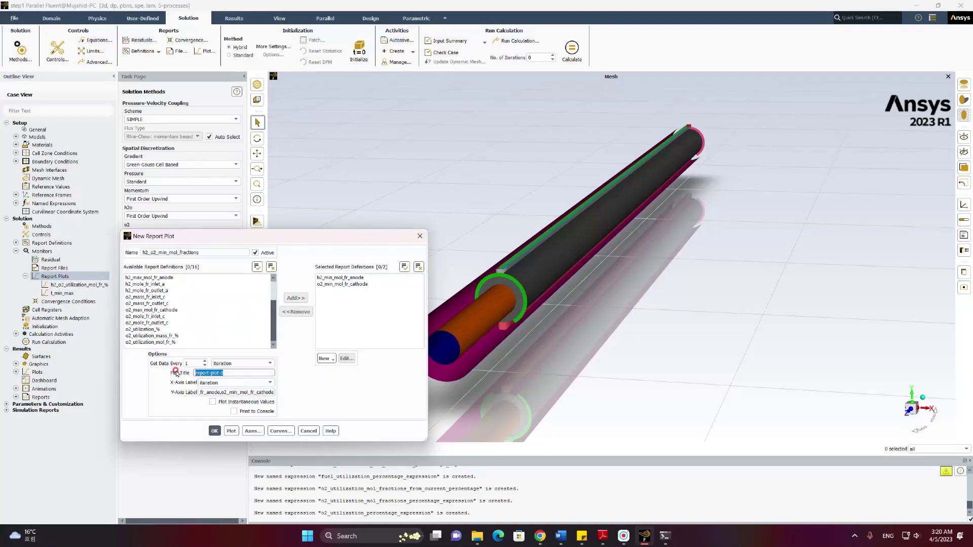
text(Minimum Local Mole Fractions)
click(214, 430)
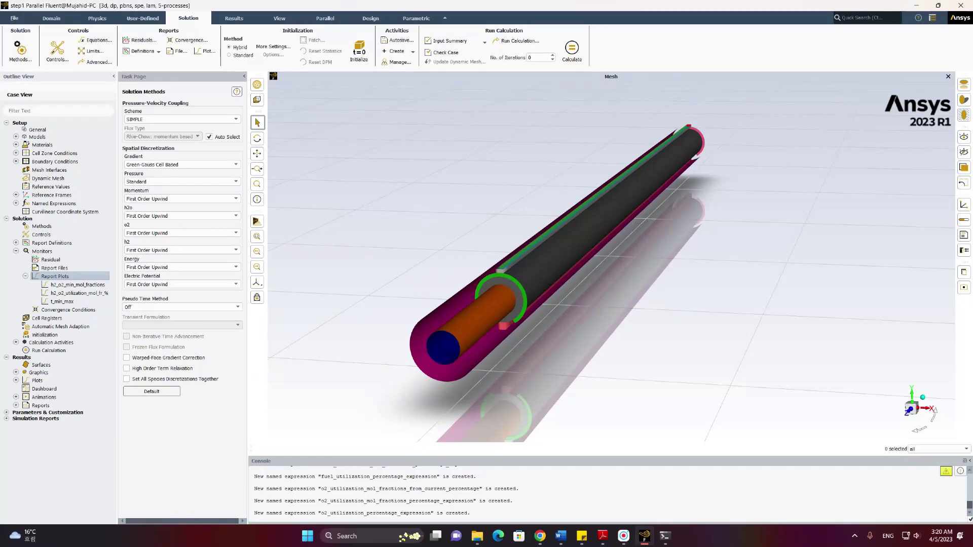
Start a fourth report plot named cell-current
right_click(56, 277)
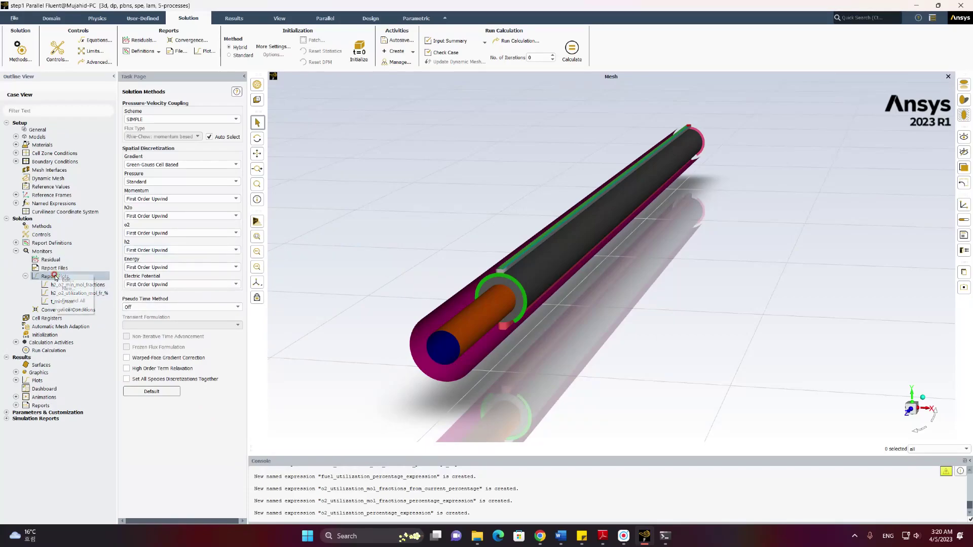
click(69, 288)
triple_click(181, 253)
text(ca)
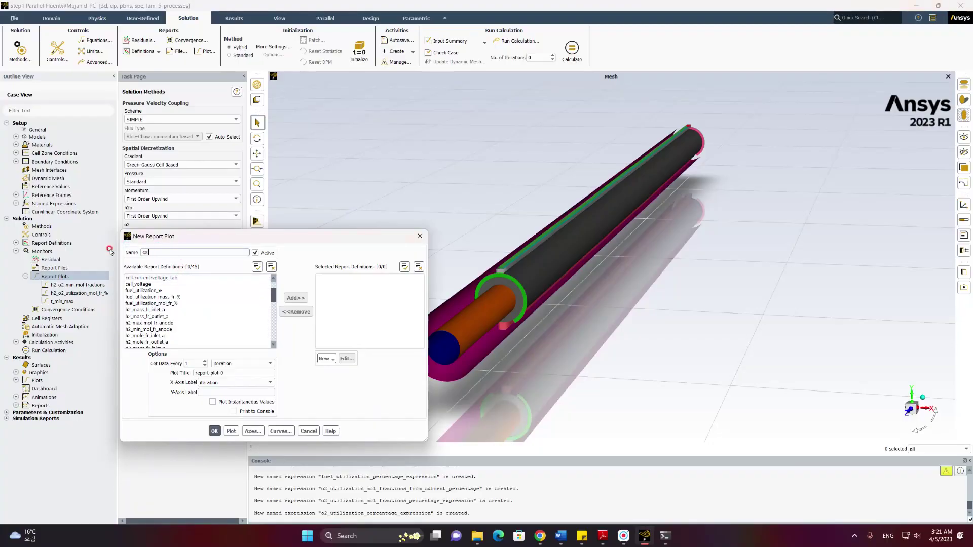
text(ll-current)
Set the title of the cell-current plot to "Currents on taps"
click(224, 373)
drag(224, 373, 151, 373)
text(cell Curent)
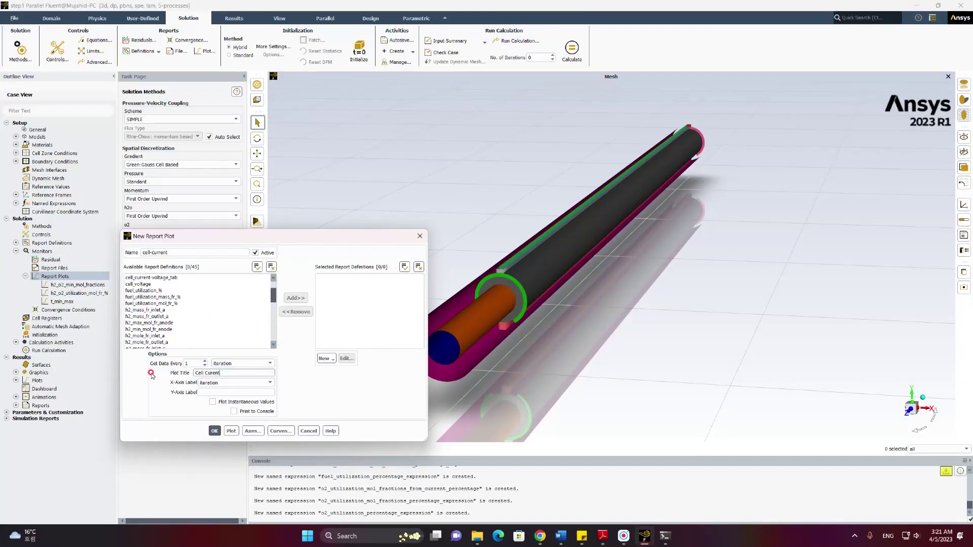
key(BackSpace)
key(BackSpace)
key(BackSpace)
key(BackSpace)
key(BackSpace)
key(BackSpace)
key(BackSpace)
key(BackSpace)
key(BackSpace)
key(BackSpace)
key(BackSpace)
text(Currents on taps)
Add the report definitions cell_current-current_tab and cell_current-voltage_tab to the cell-current plot and create the plot
click(178, 278)
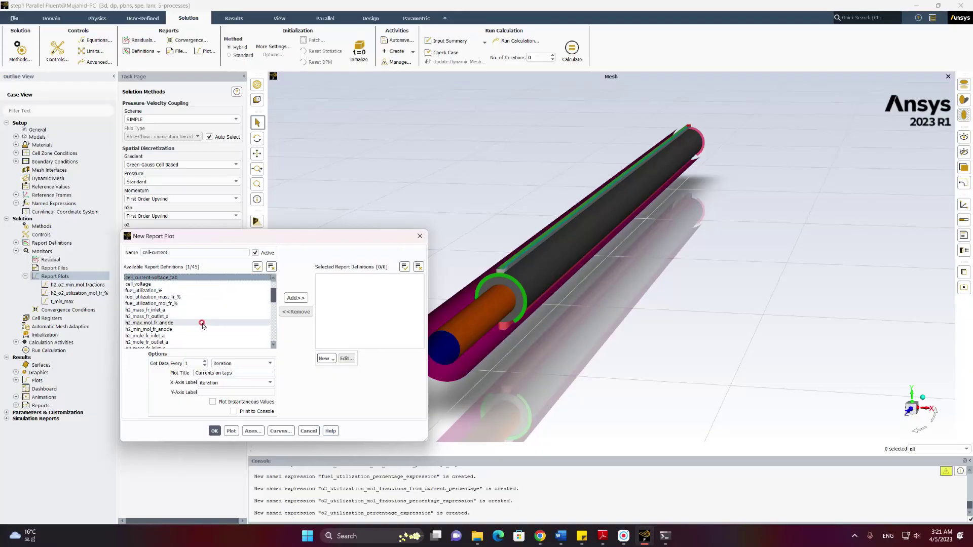
scroll(206, 308, up, 2)
click(208, 303)
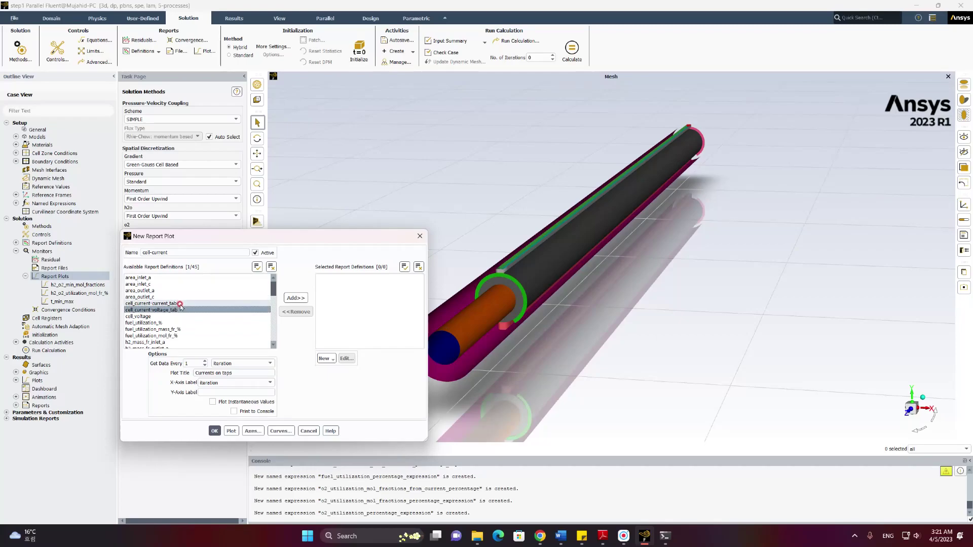
click(296, 298)
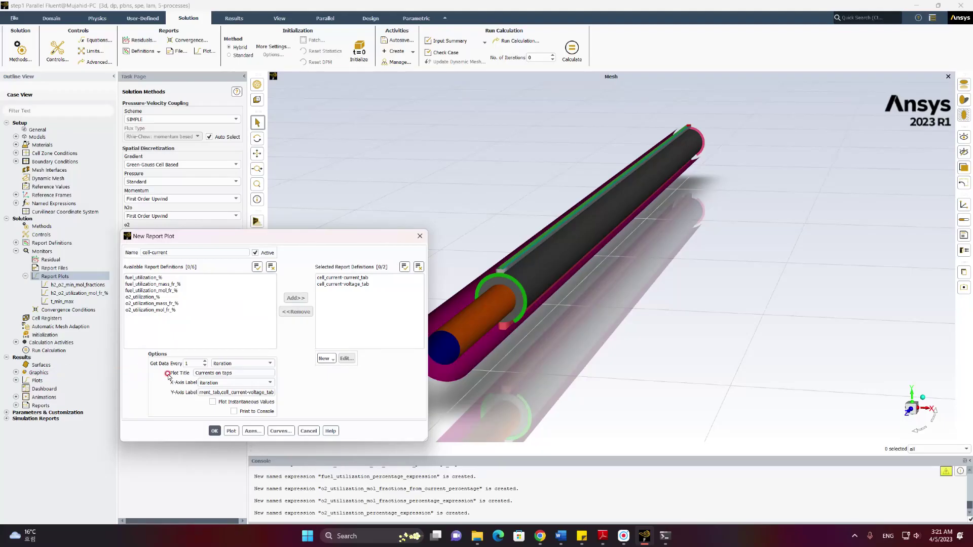
click(211, 429)
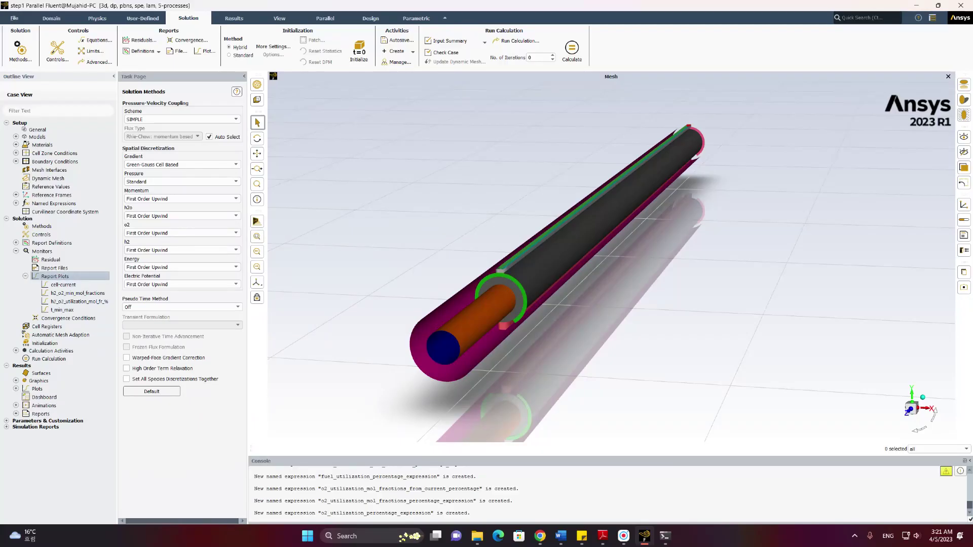
Start a fifth report plot named cell_voltage
right_click(60, 278)
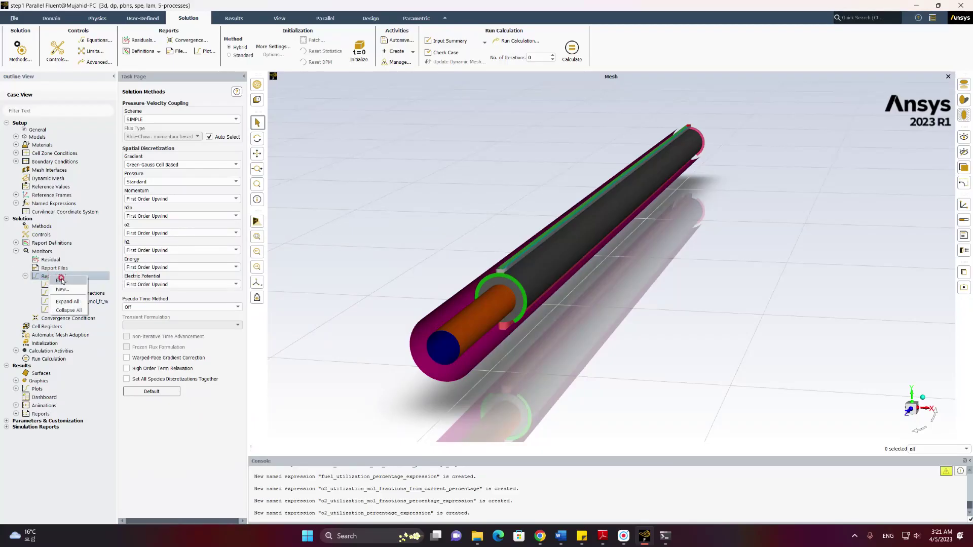
click(63, 289)
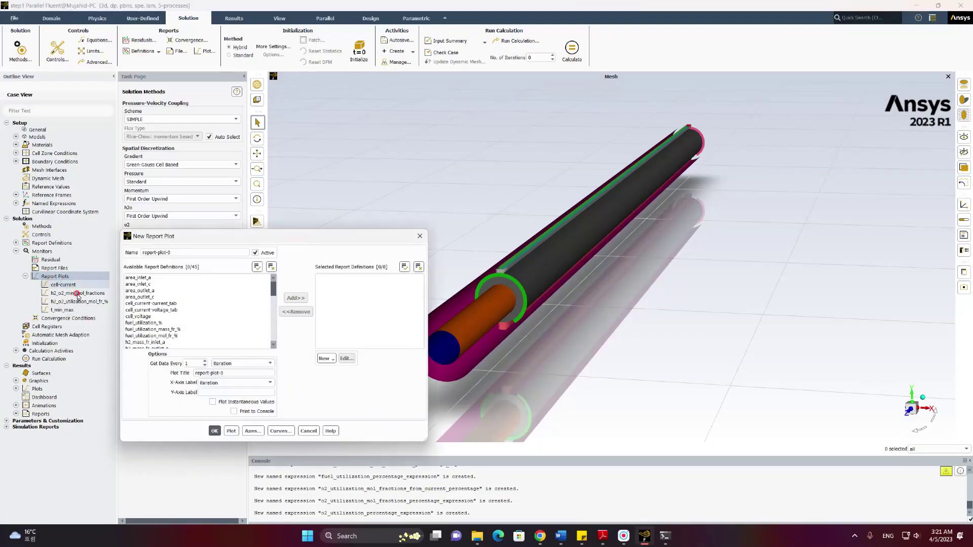
drag(172, 252, 121, 253)
text(co)
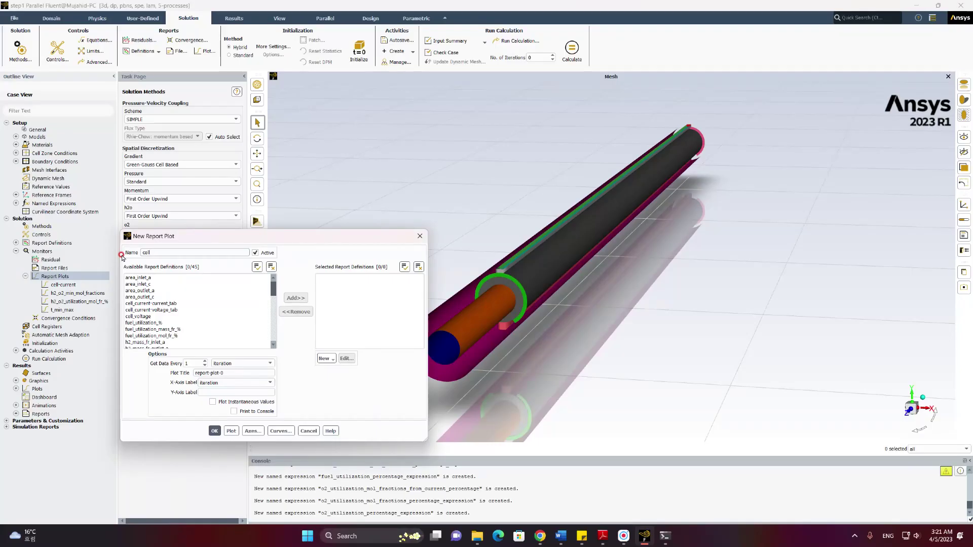
text(ll_voltage)
Set the cell_voltage plot's title to "Voltage (V)" and add the cell_voltage report definition to it
drag(243, 373, 195, 374)
text(Voltage (V)
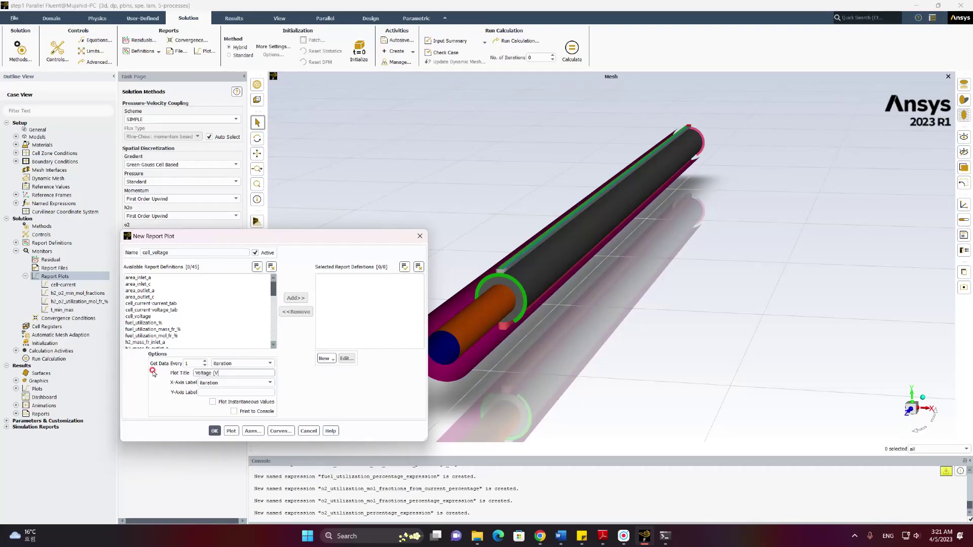
click(147, 317)
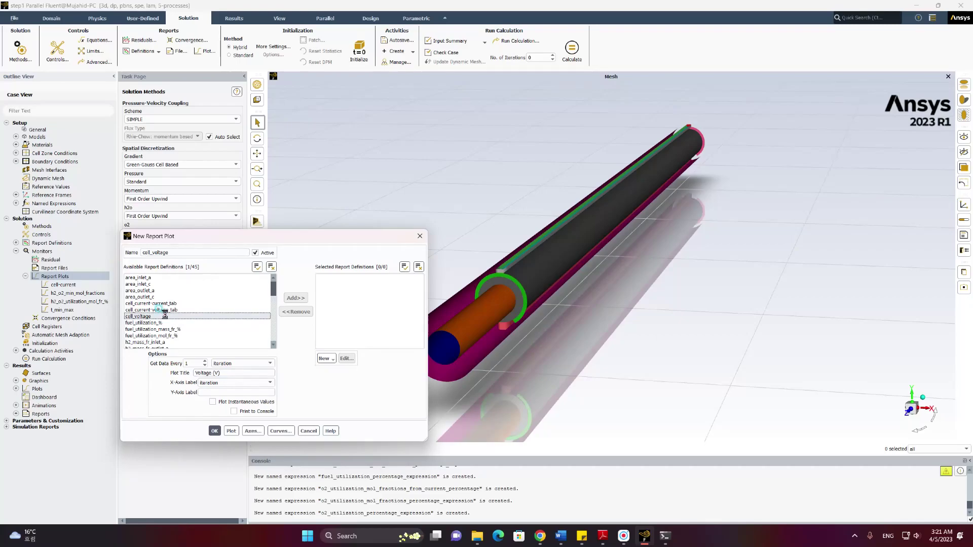
click(296, 298)
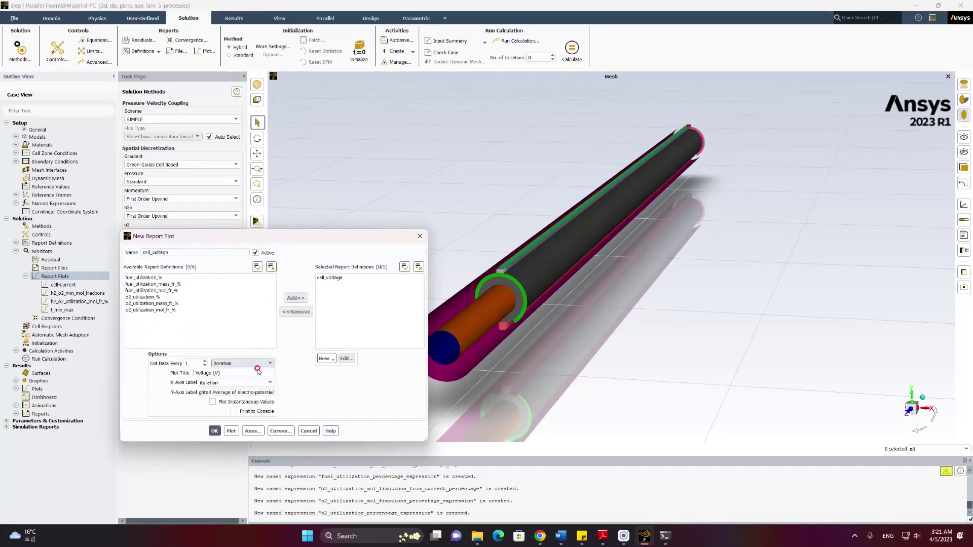
Save the cell_voltage report plot and initialize the solution with the Standard method
click(214, 431)
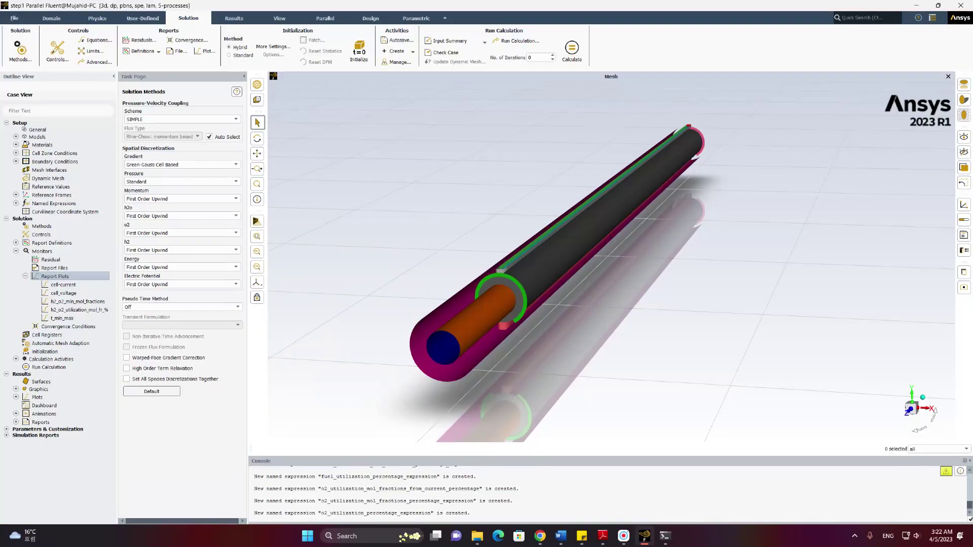
click(228, 54)
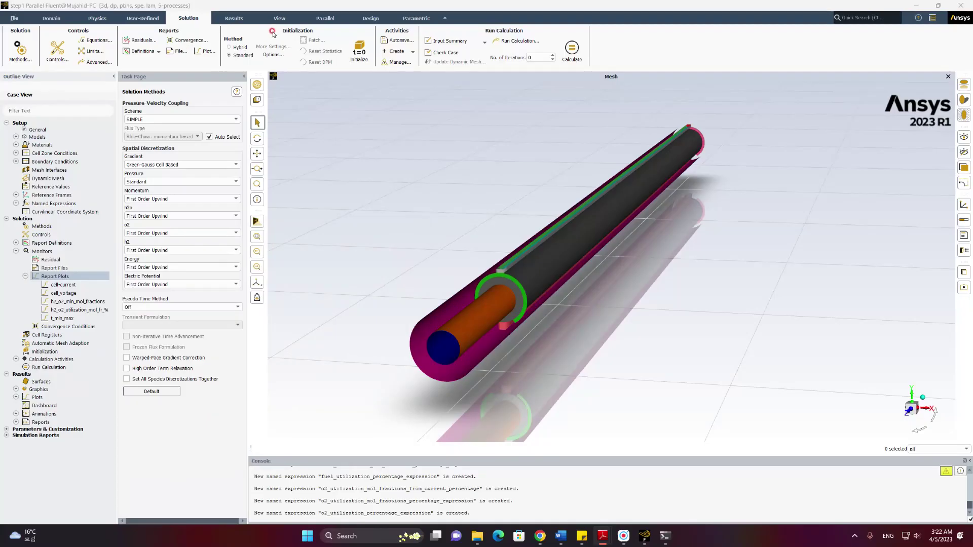
click(358, 49)
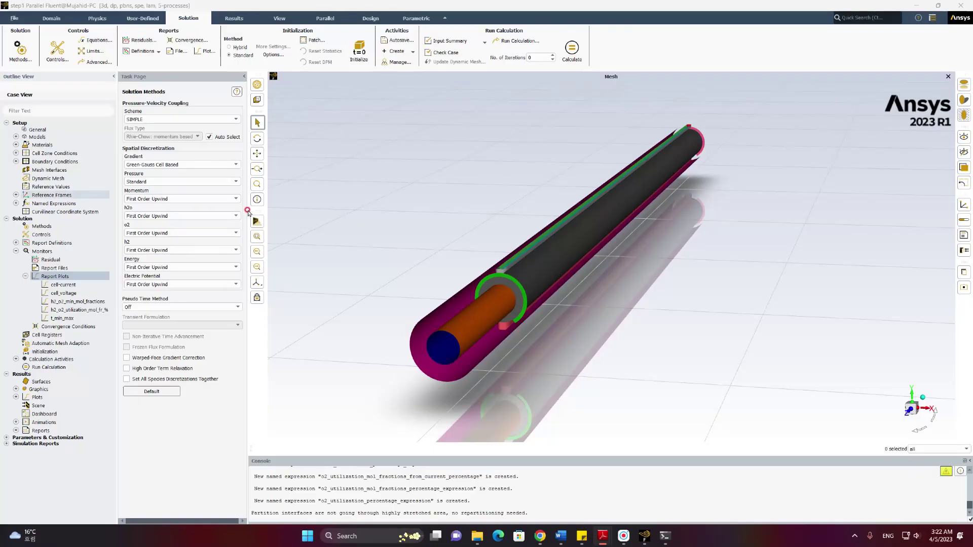
Run the calculation for 50 iterations and dismiss the completion message
click(541, 56)
click(566, 85)
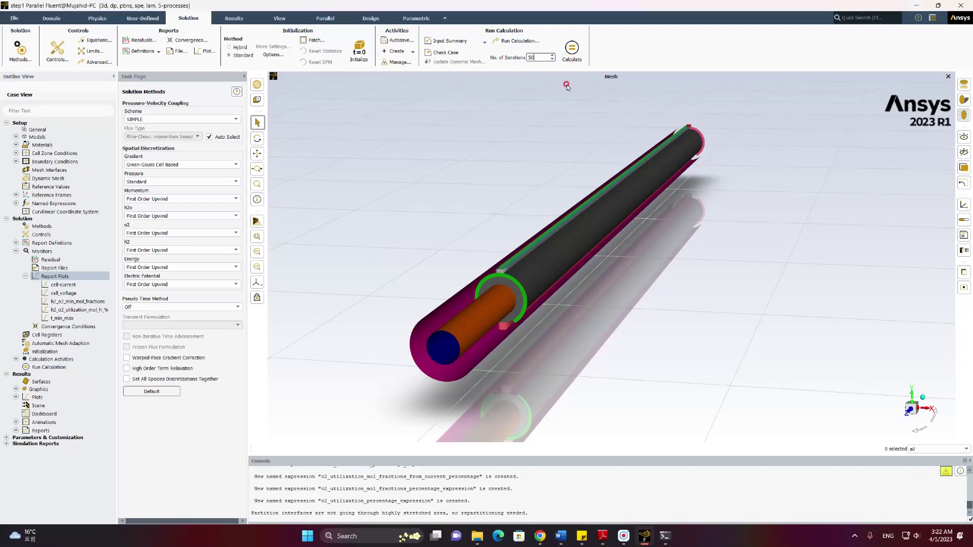
click(570, 48)
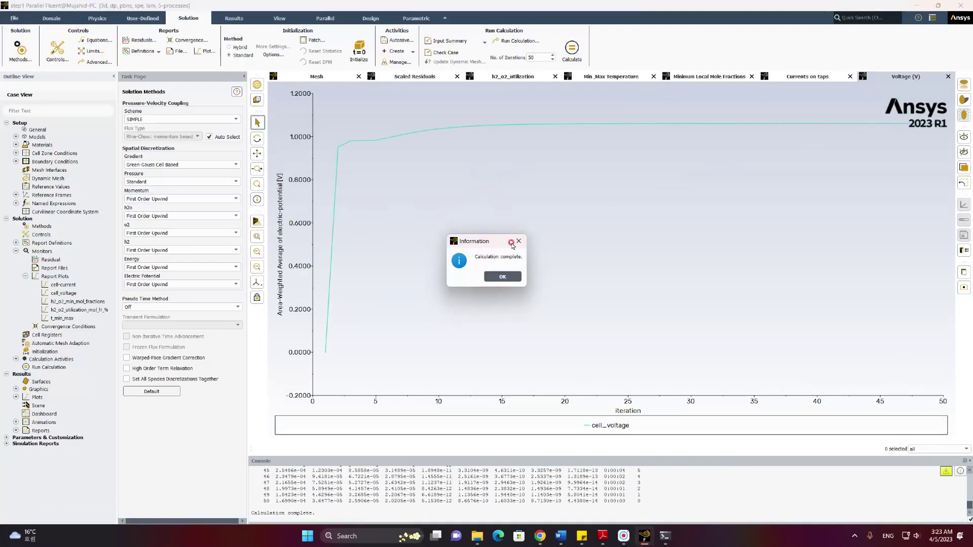
click(503, 276)
Review the plots of scaled residuals, h2_o2_utilization, minimum/maximum temperature, minimum local mole fractions and currents on taps
click(425, 77)
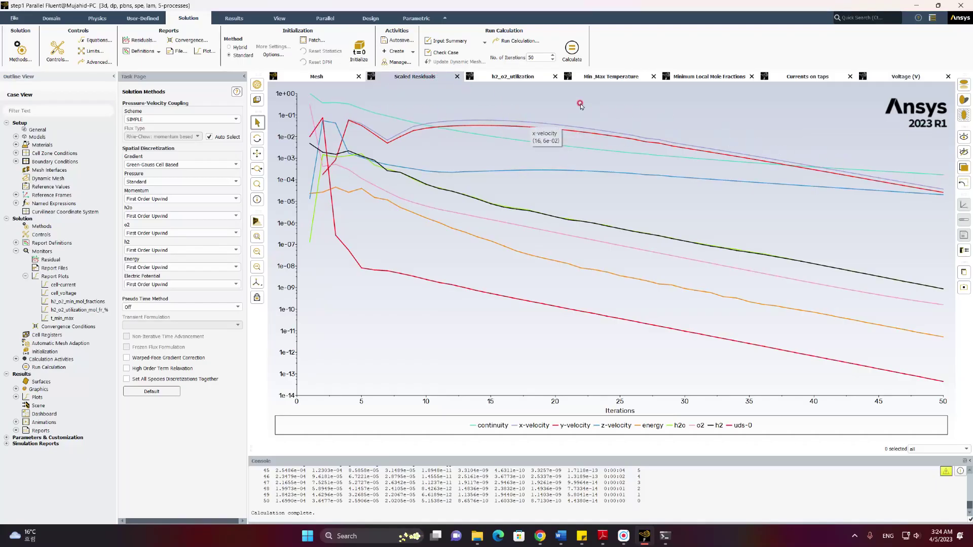
click(512, 78)
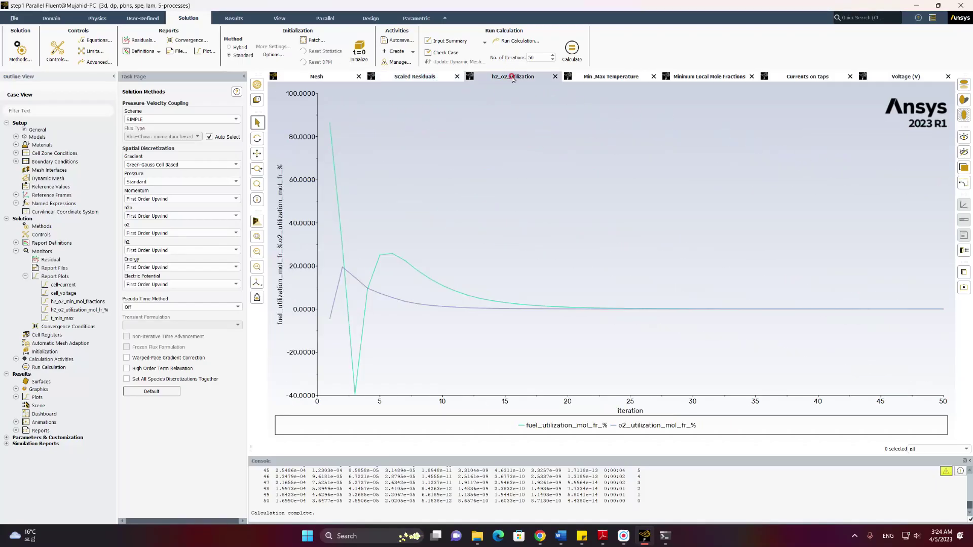
mouse_move(882, 294)
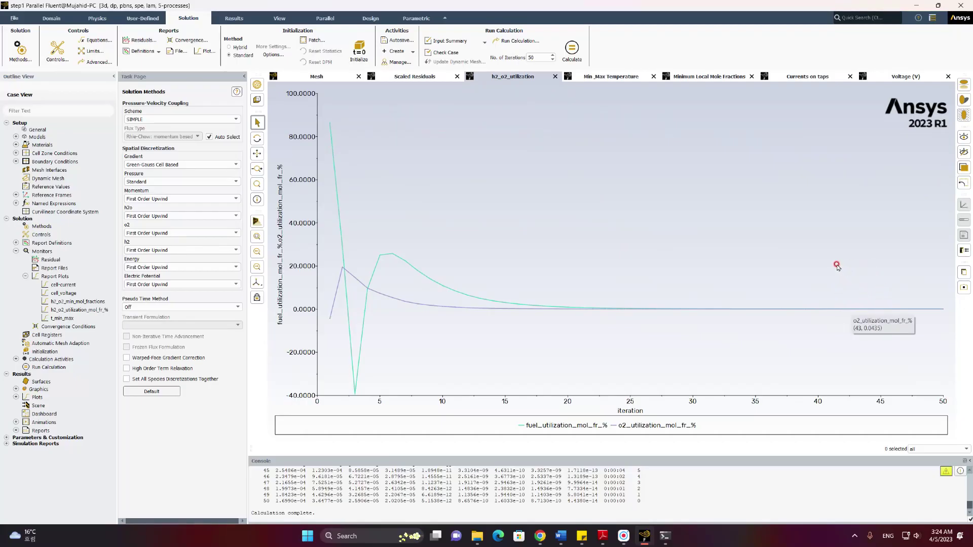
click(623, 78)
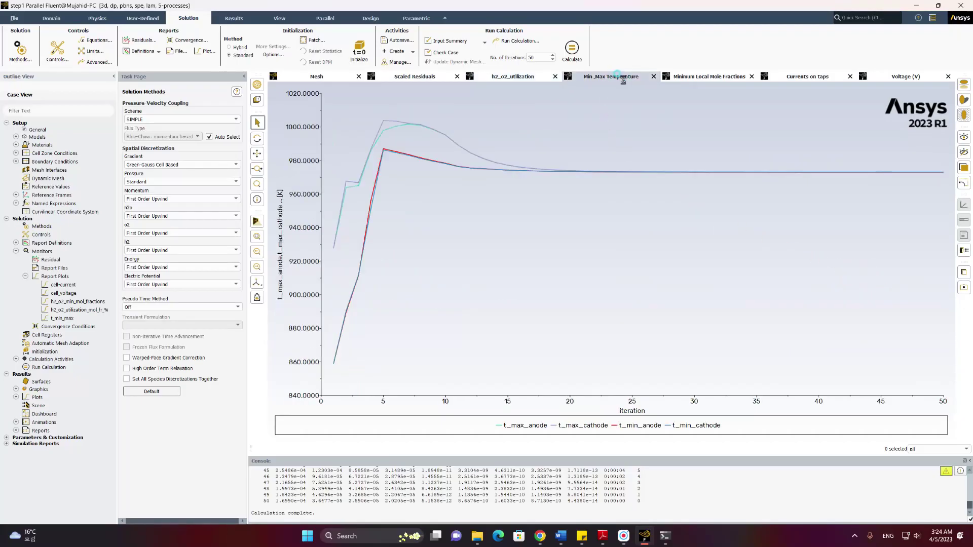
click(692, 77)
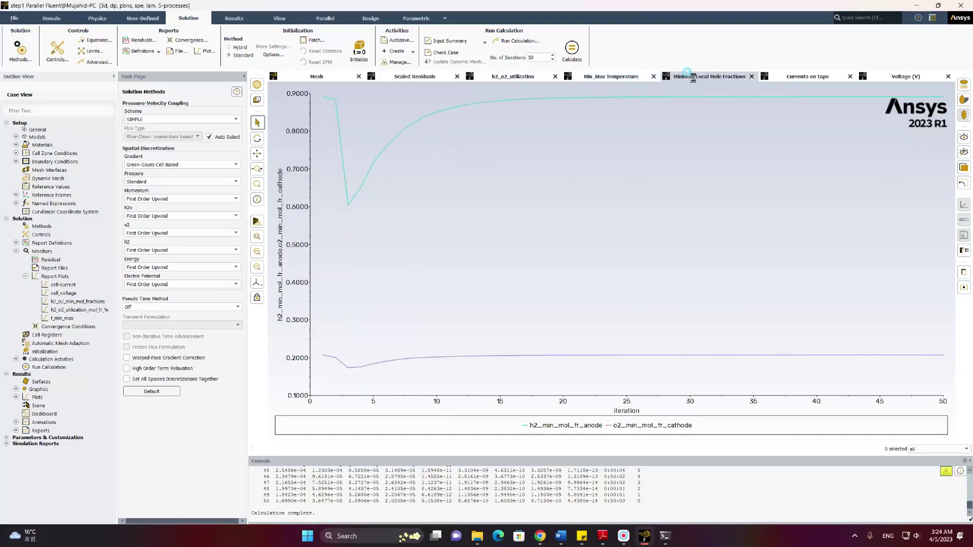
click(803, 80)
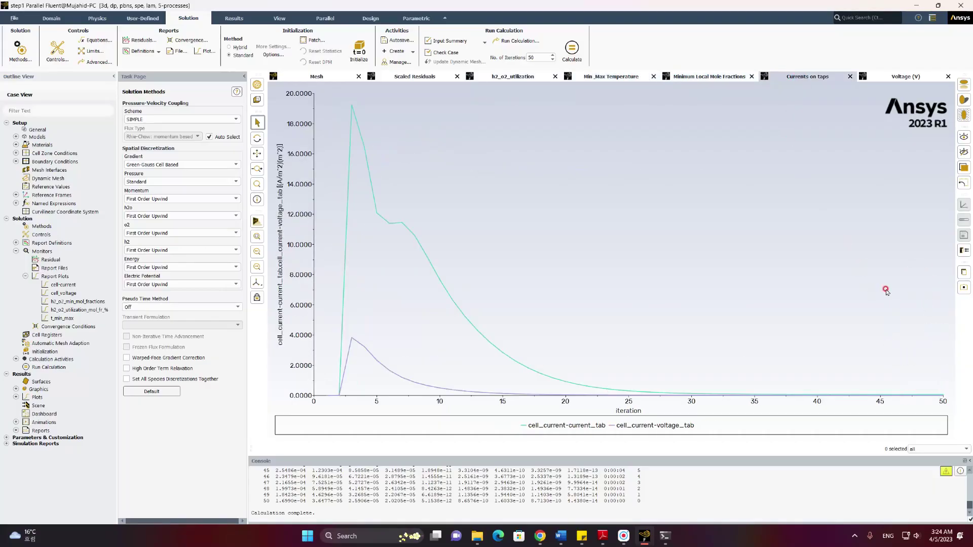
mouse_move(938, 397)
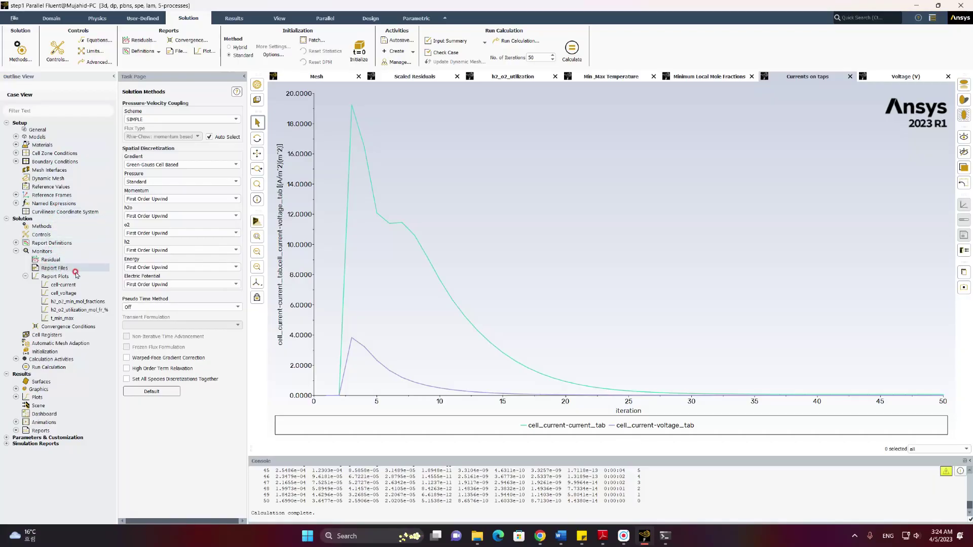
Compute the cell_current-current_tab report definition, examine its integral in the console and close the definition without changes
click(22, 242)
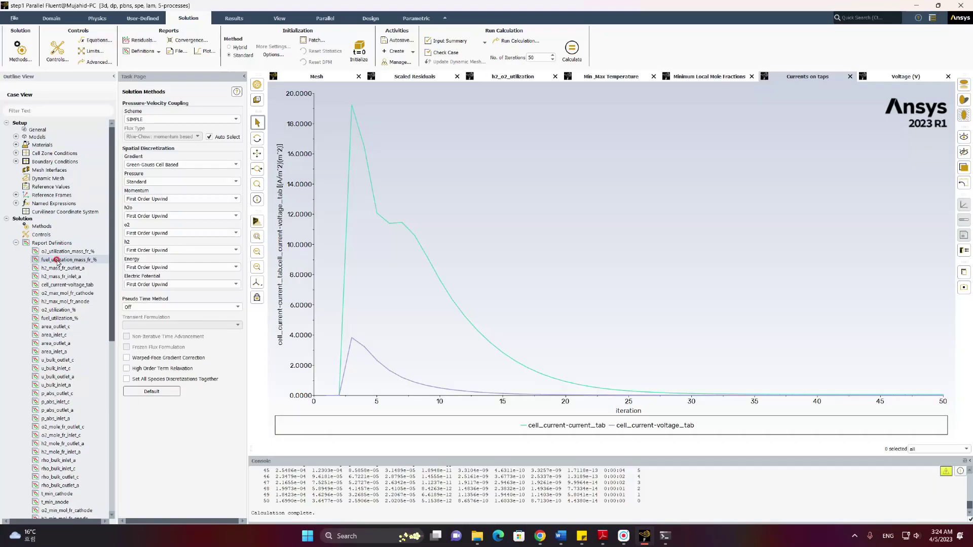
scroll(57, 261, down, 5)
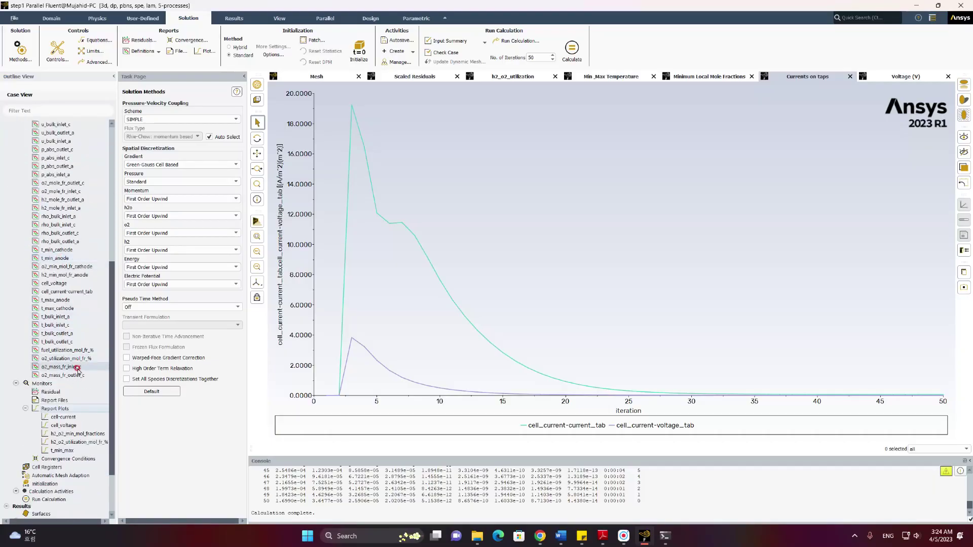
scroll(68, 269, down, 2)
scroll(72, 272, up, 5)
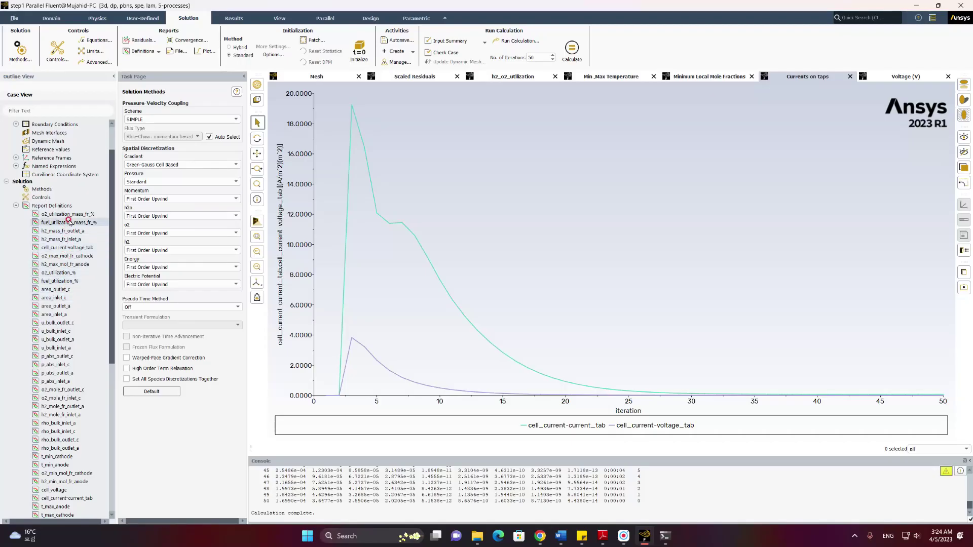
scroll(71, 385, down, 3)
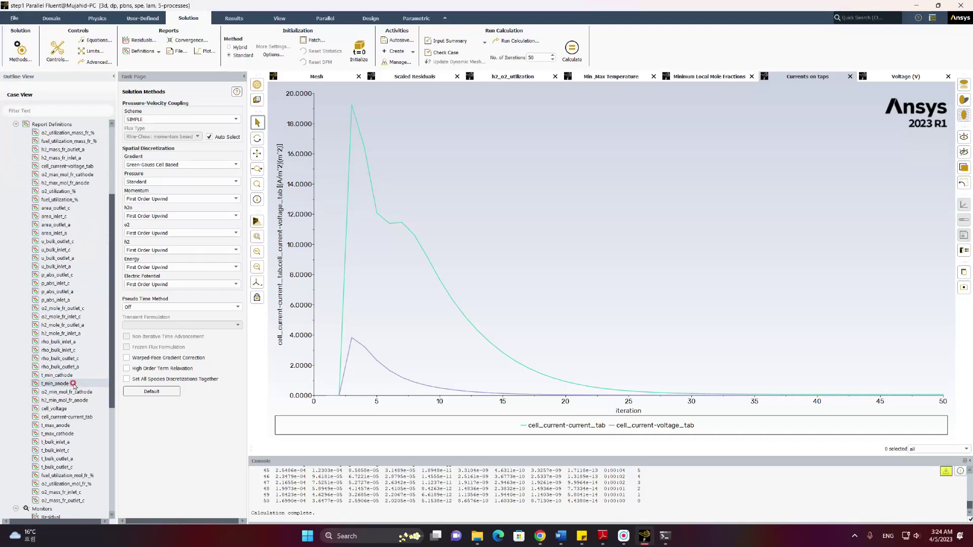
double_click(60, 418)
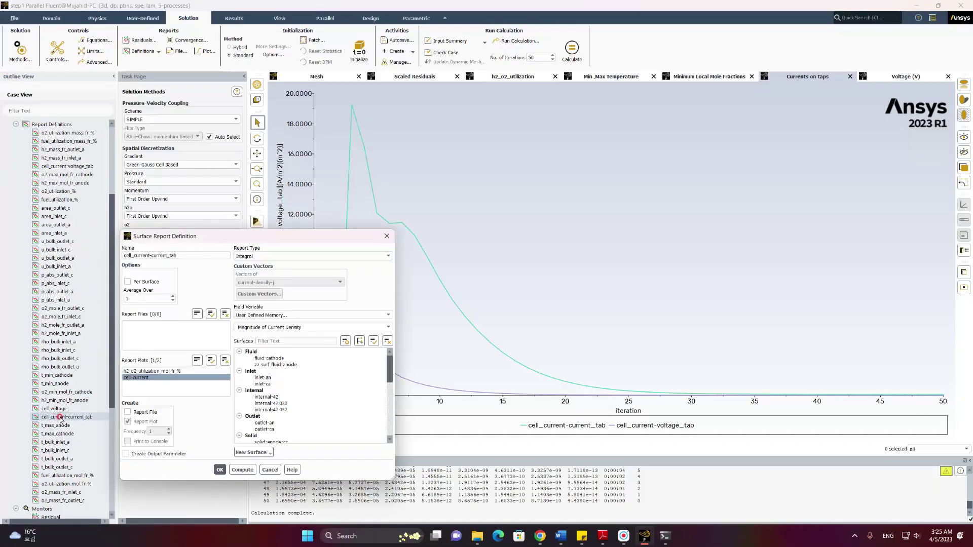
click(252, 467)
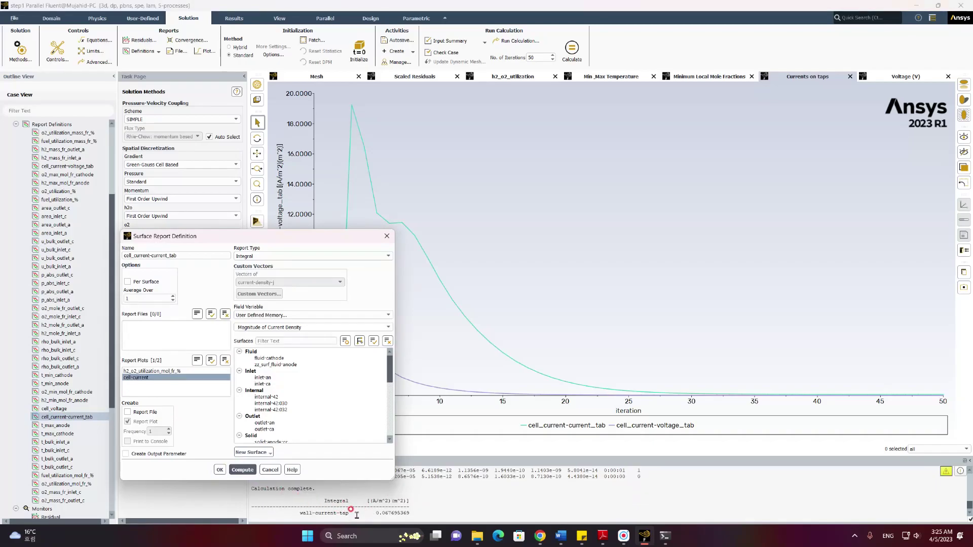
drag(374, 513, 400, 513)
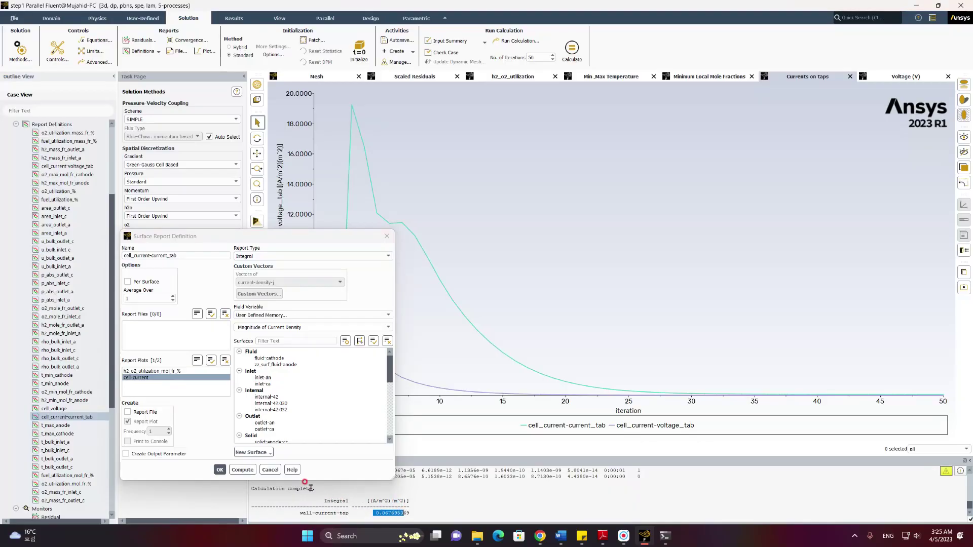
click(152, 379)
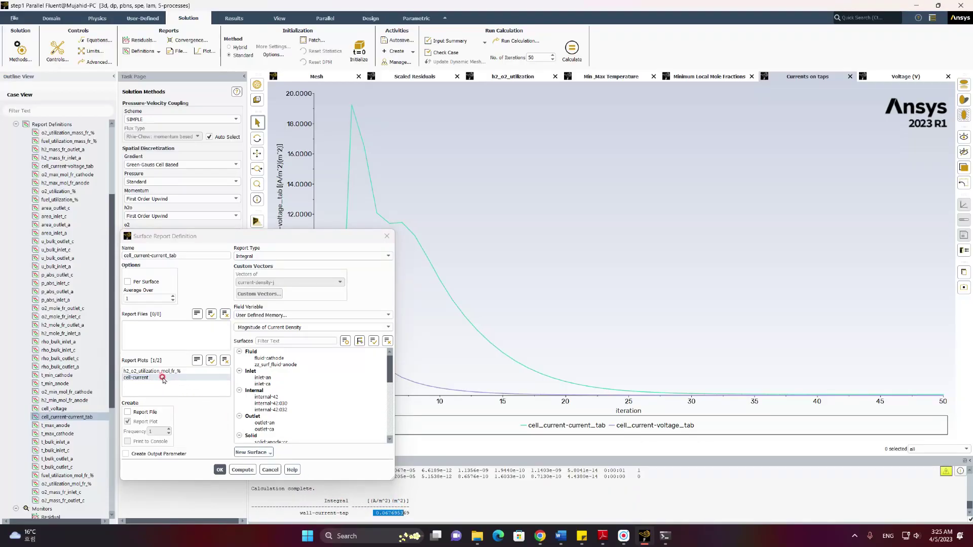
click(386, 236)
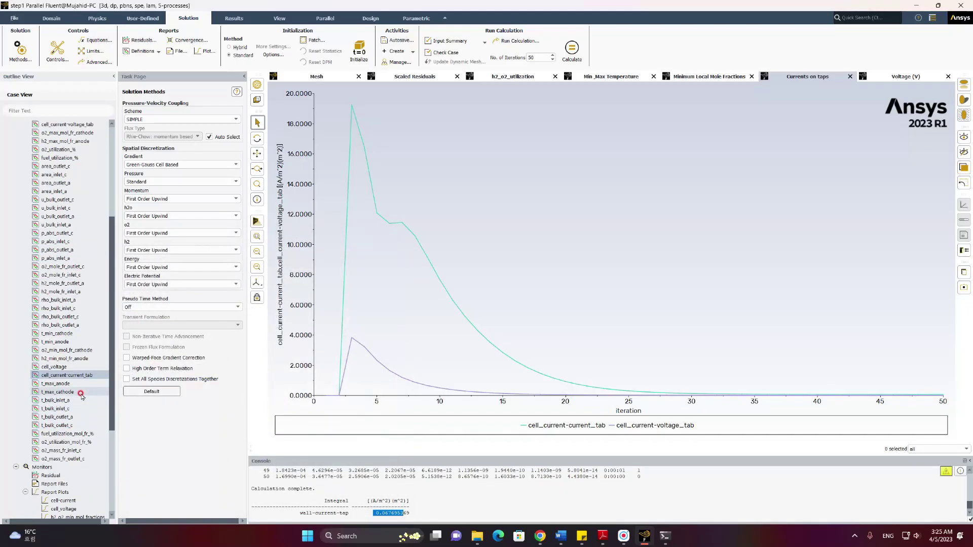
Compute the cell_current-voltage_tab report definition, check its integral for wall-voltage-tap in the console and close the definition
scroll(79, 363, up, 2)
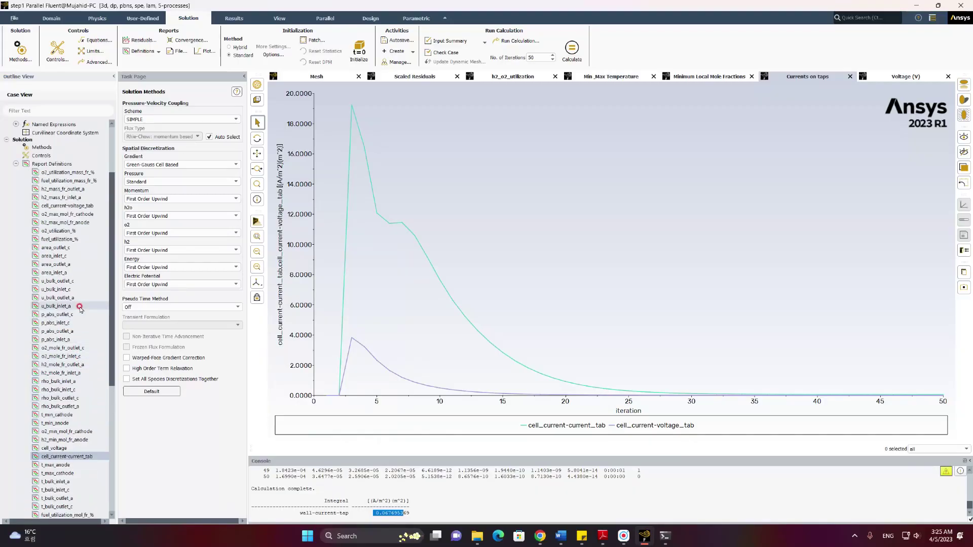
double_click(76, 207)
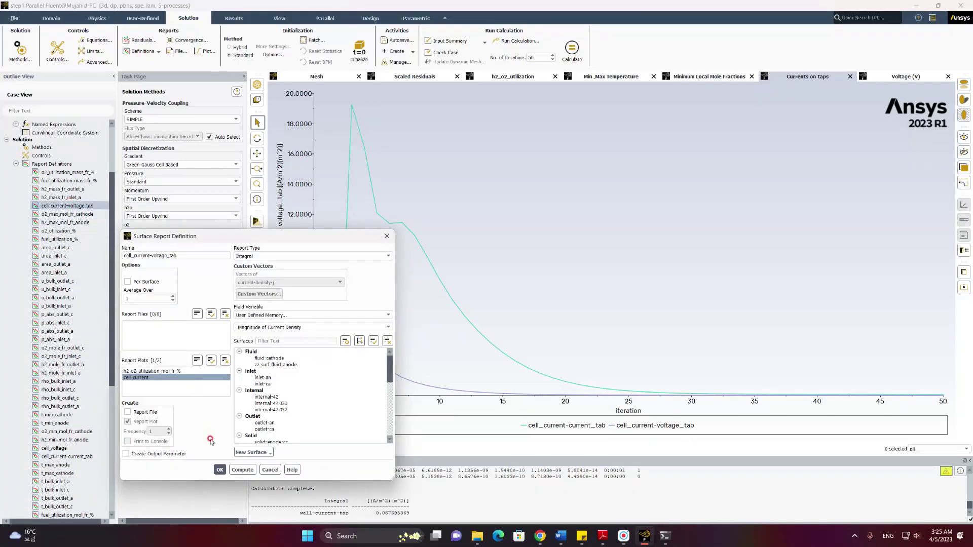
click(242, 470)
click(372, 512)
drag(375, 514, 398, 514)
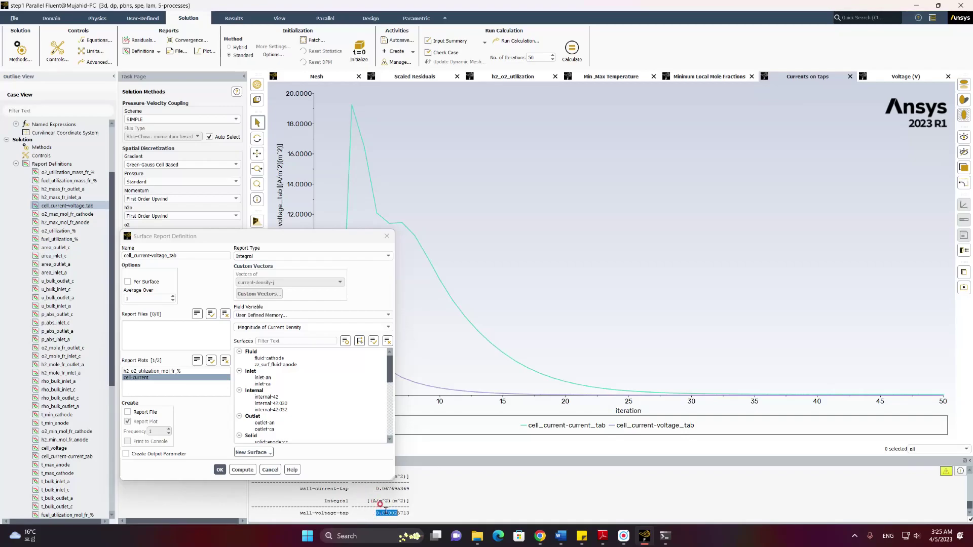
click(239, 470)
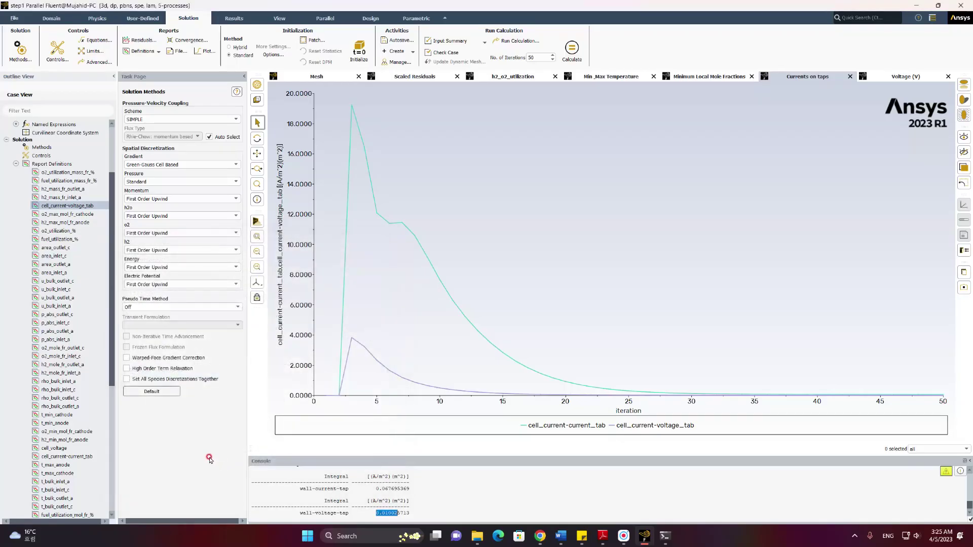
Compute the area-weighted average electric potential of the cell_voltage report definition on wall-current-tap and examine the console value
click(74, 270)
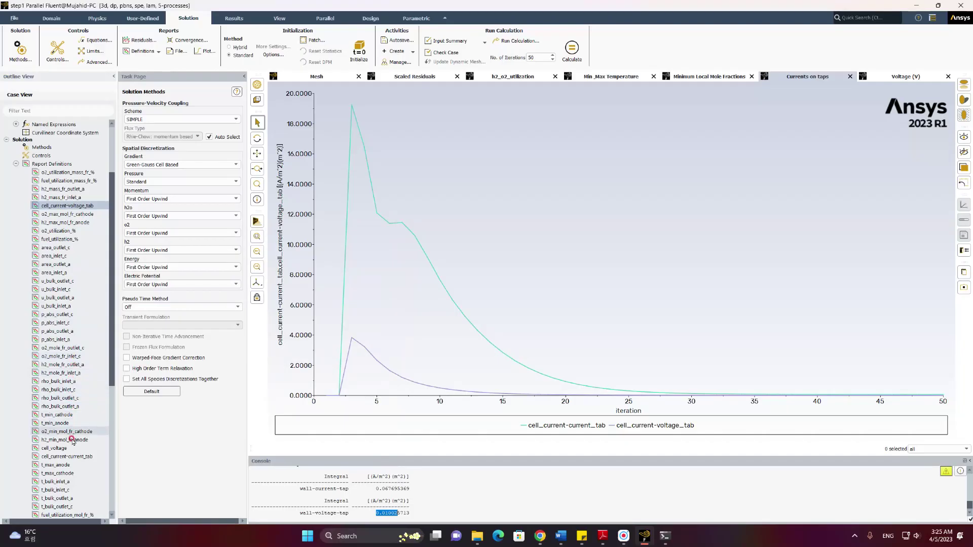
click(73, 448)
double_click(72, 448)
click(243, 468)
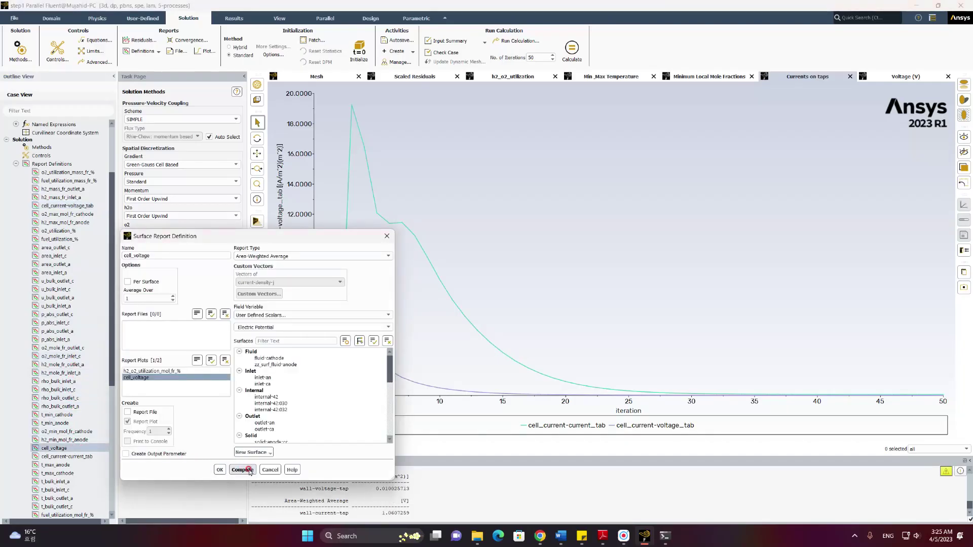
drag(382, 513, 409, 513)
scroll(325, 436, down, 3)
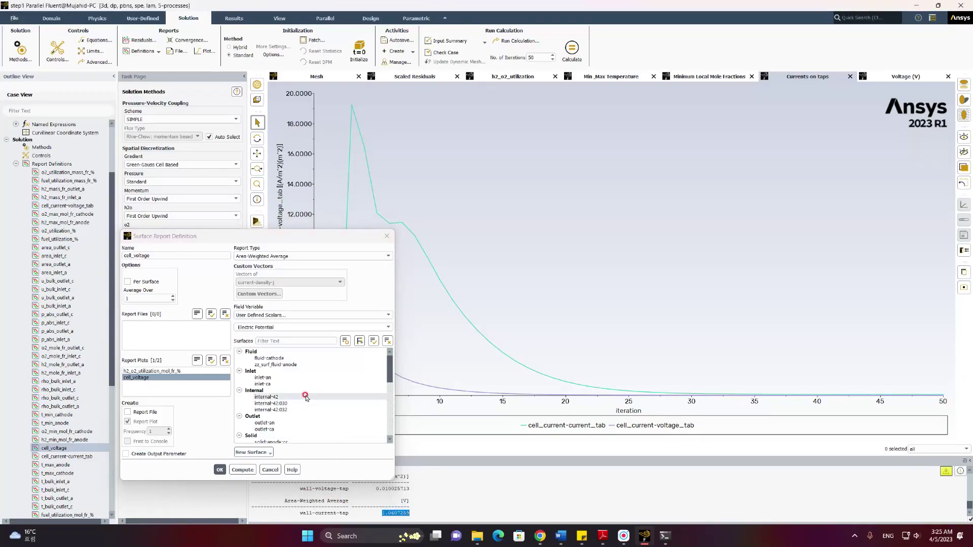
scroll(308, 396, down, 5)
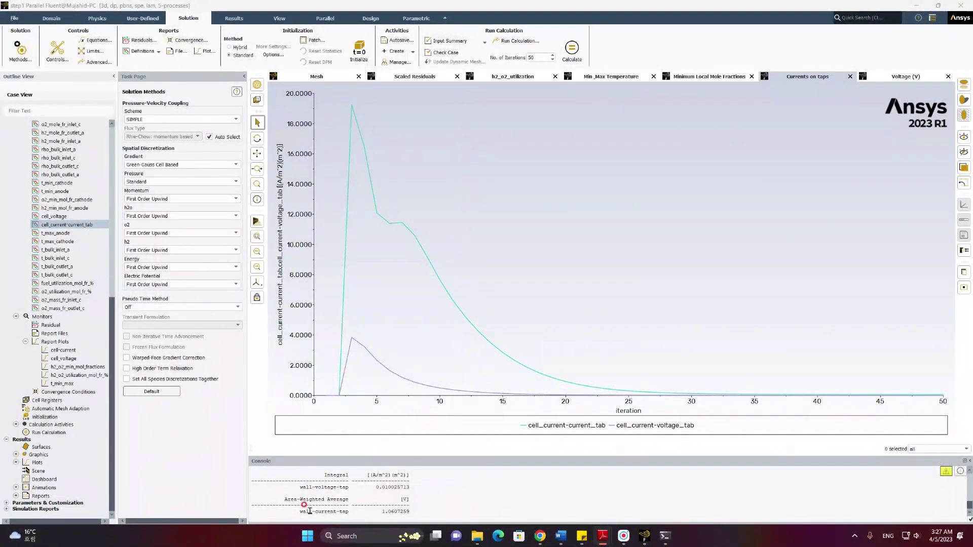
In the cell_voltage report definition, select wall-voltage-tap instead of wall-current-tap as the surface and compute the area-weighted average
double_click(55, 216)
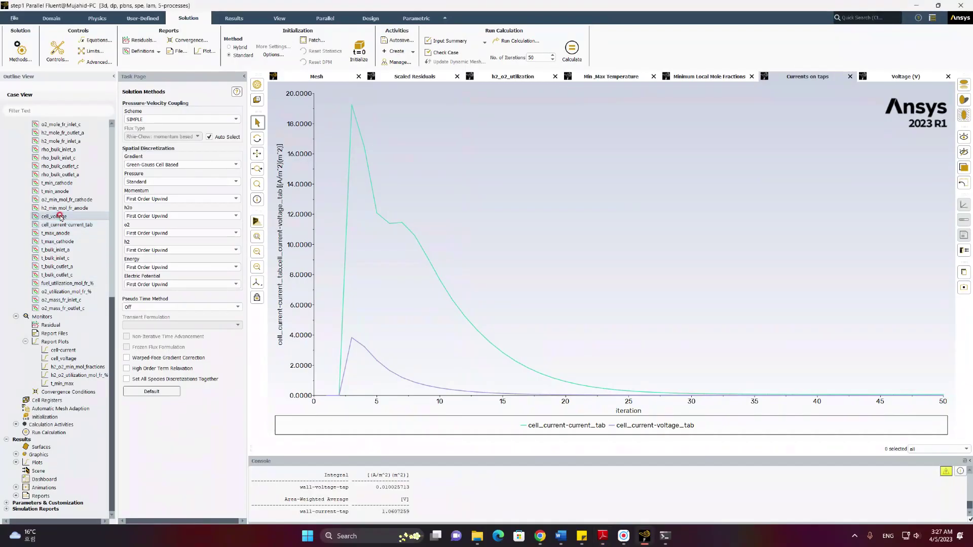
scroll(285, 380, down, 4)
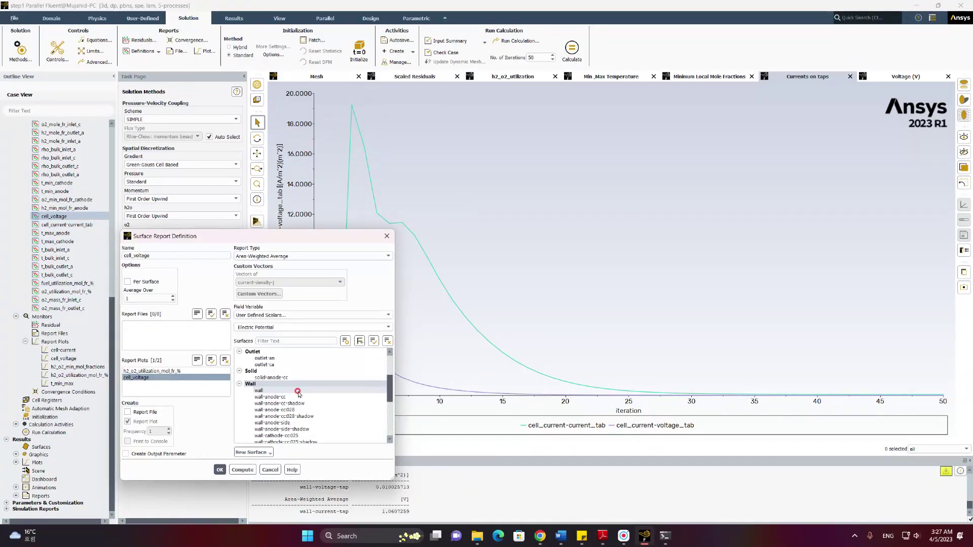
scroll(277, 395, down, 3)
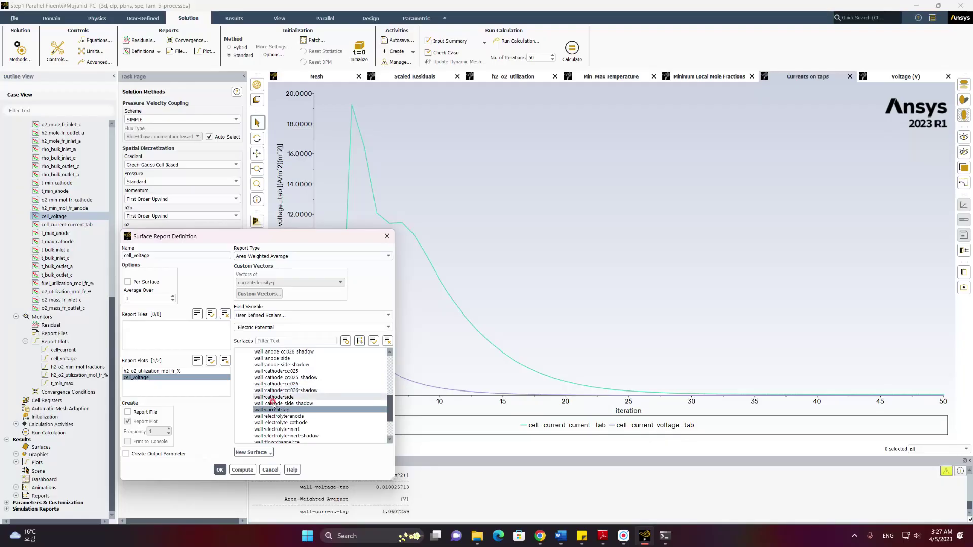
click(274, 409)
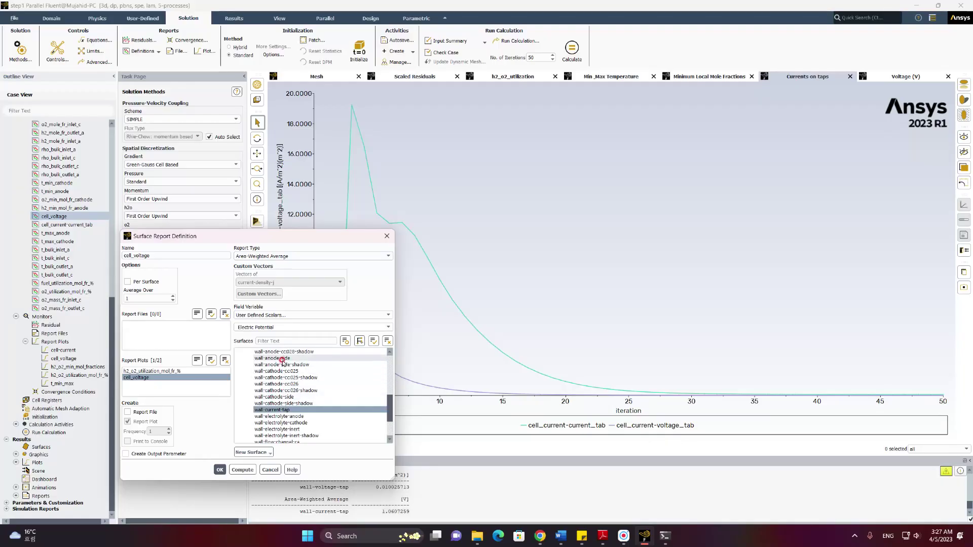
scroll(284, 386, down, 3)
click(284, 410)
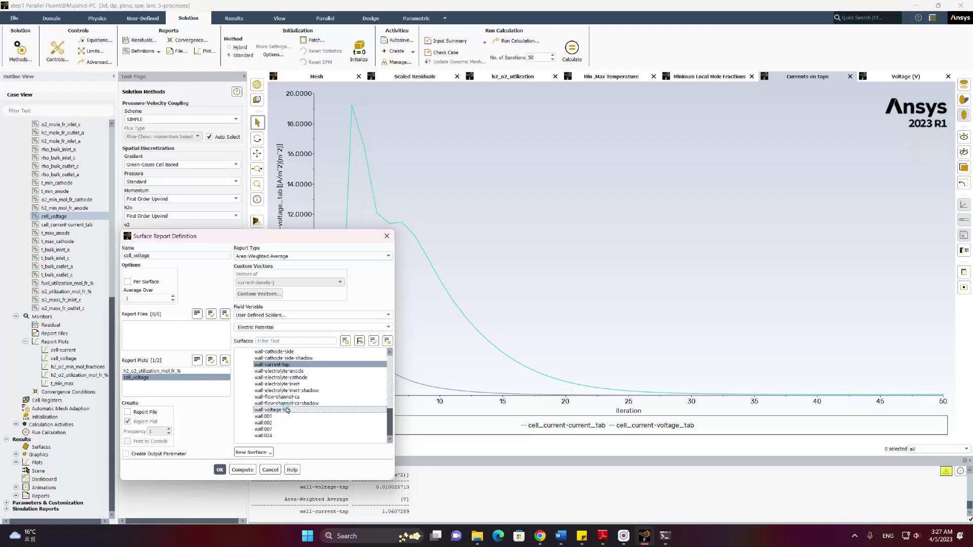
click(284, 365)
click(243, 470)
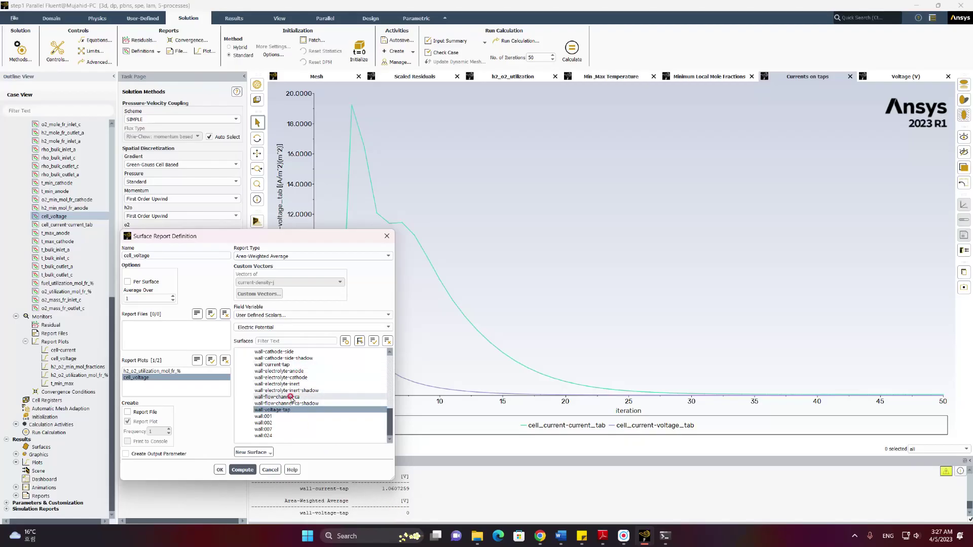
Reselect wall-current-tap as the surface of the cell_voltage report definition, compute the area-weighted average and accept the definition
scroll(290, 352, up, 2)
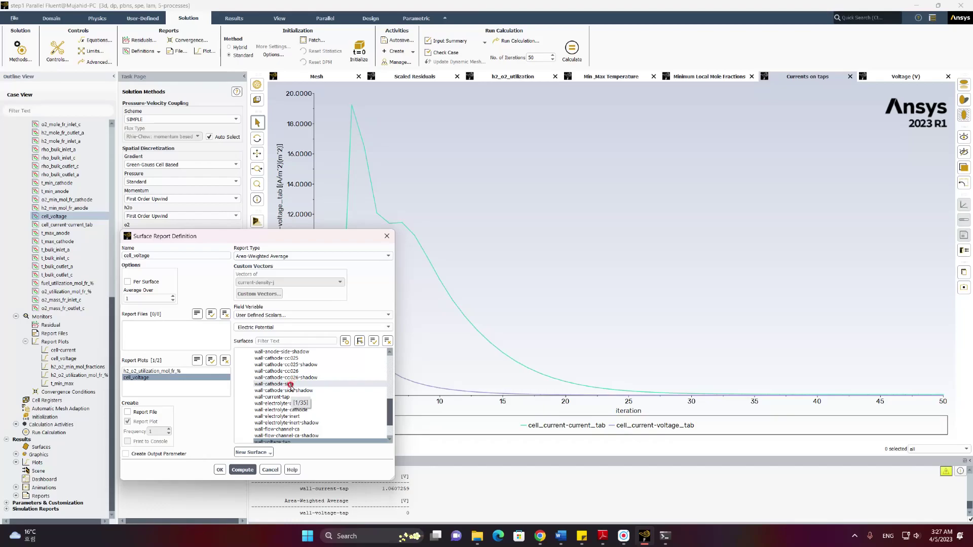
click(282, 398)
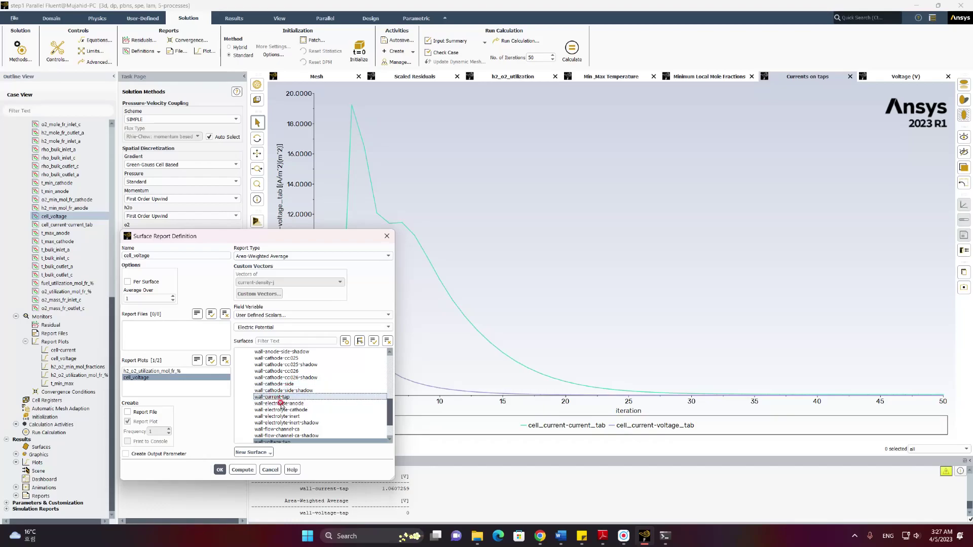
click(243, 470)
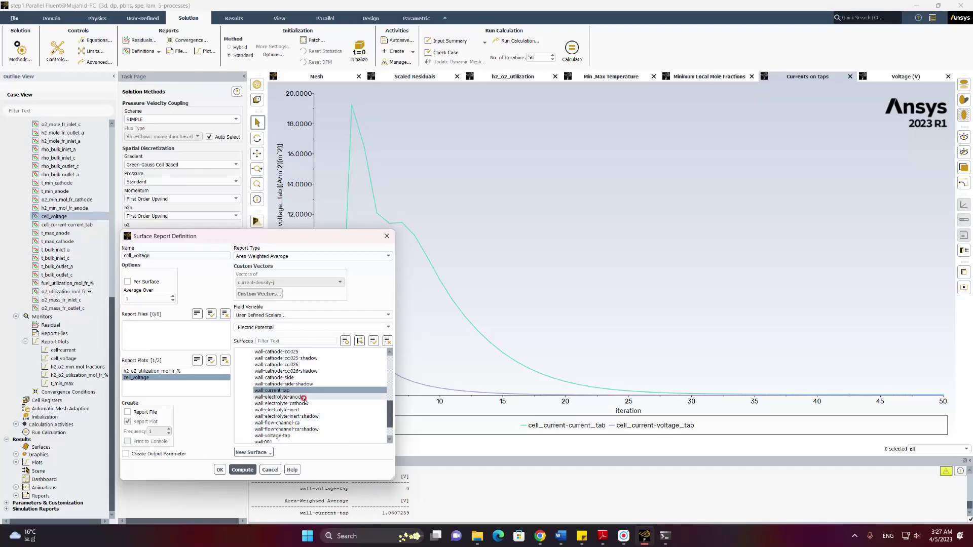
click(284, 392)
click(286, 391)
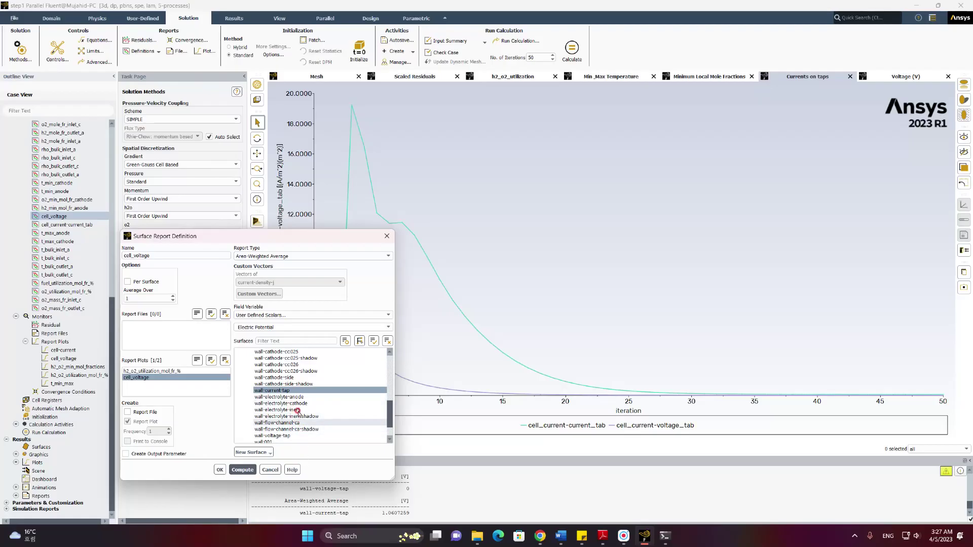
click(219, 469)
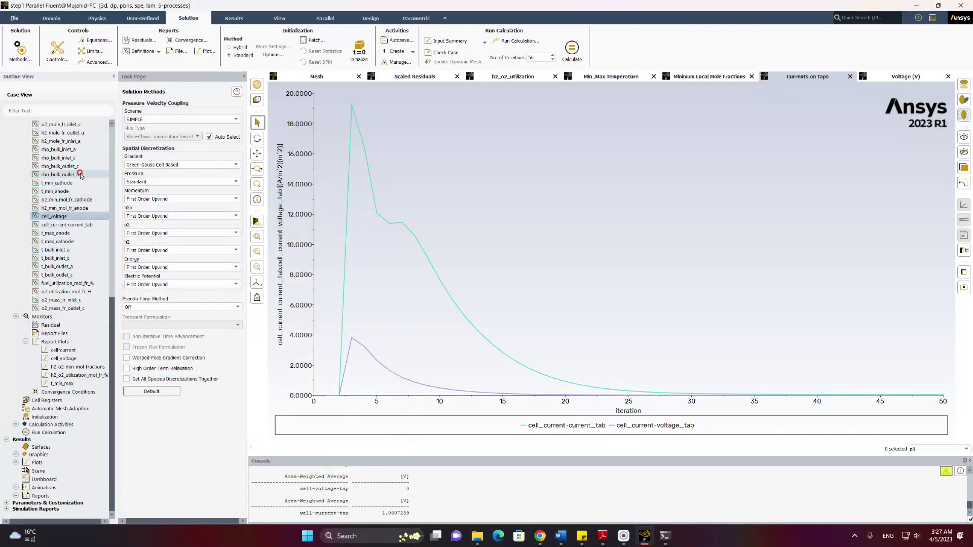
Review the SOFC model's electric field settings and its model parameters, including the total system current, and close the settings
scroll(81, 204, up, 10)
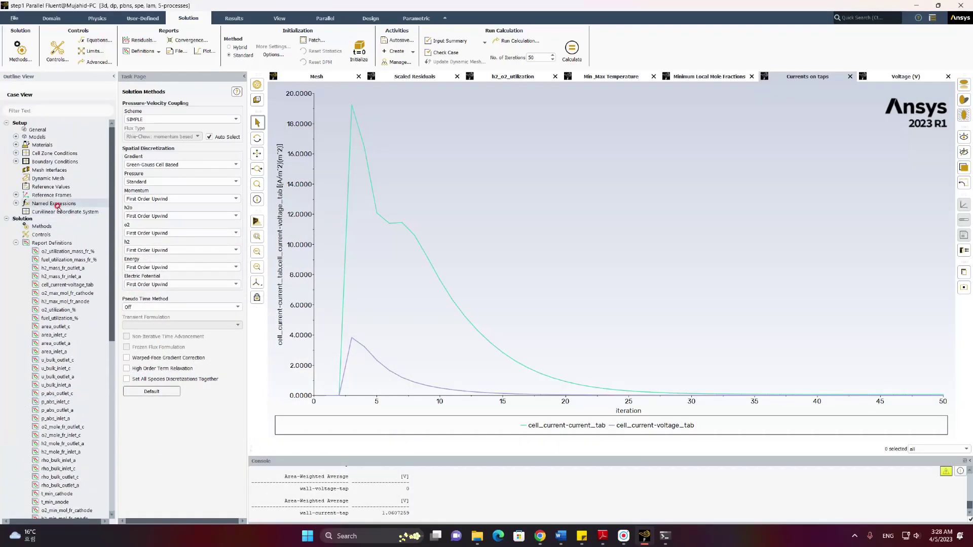
click(16, 137)
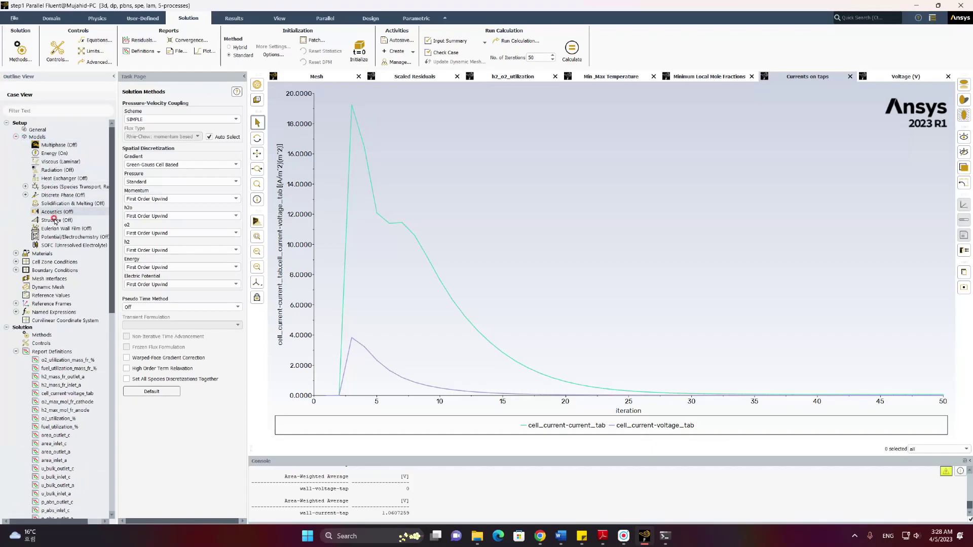
double_click(59, 245)
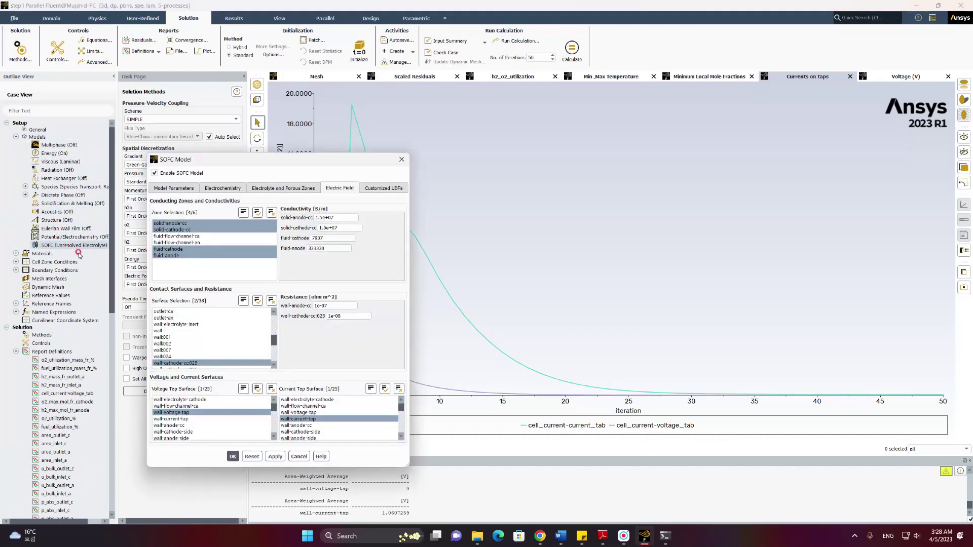
click(197, 191)
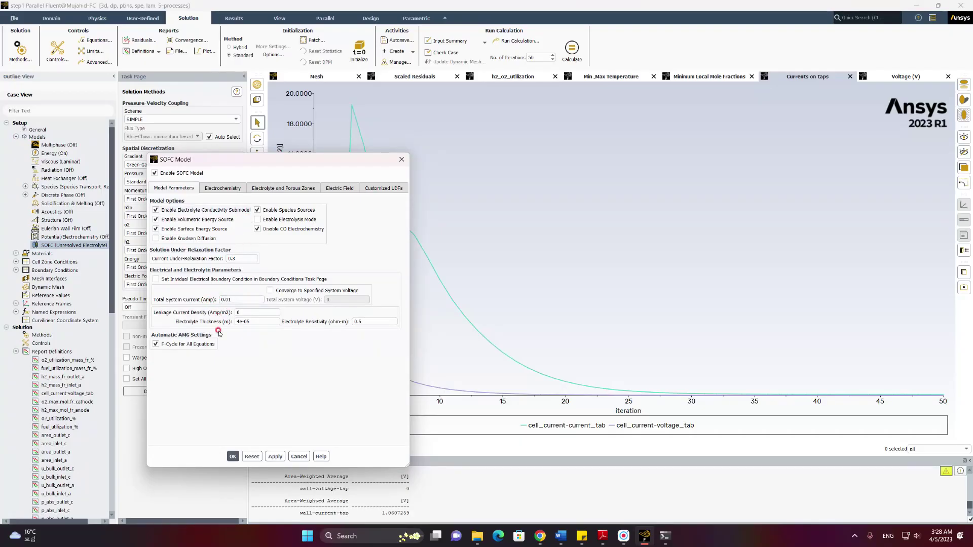
click(233, 459)
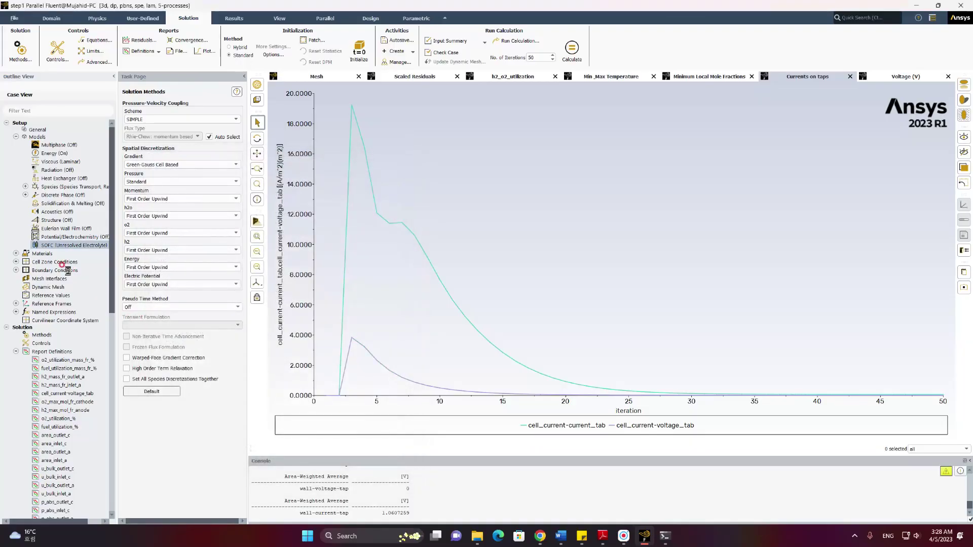
Recompute the cell_current-current_tab integral on wall-current-tap, highlight its console value and close the definition without changes
scroll(70, 290, down, 15)
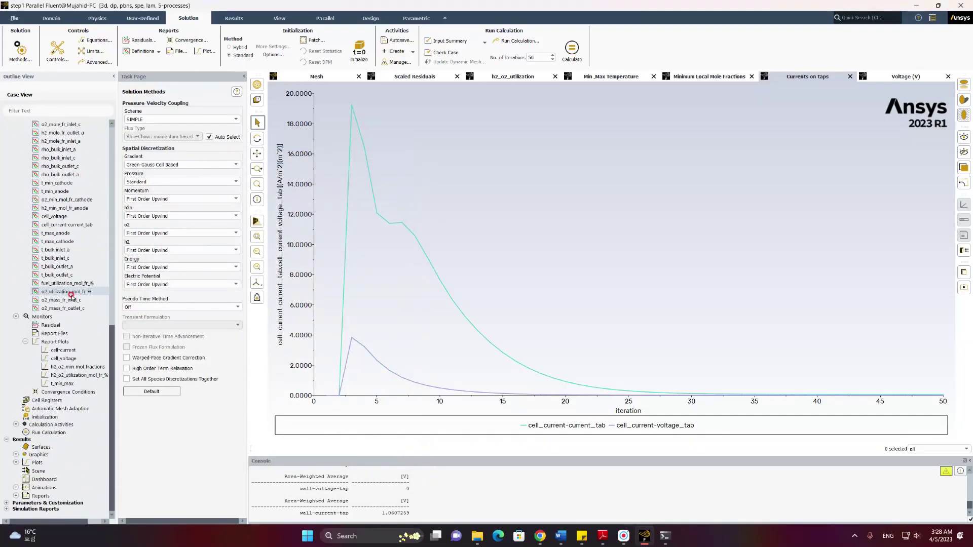
scroll(73, 323, up, 8)
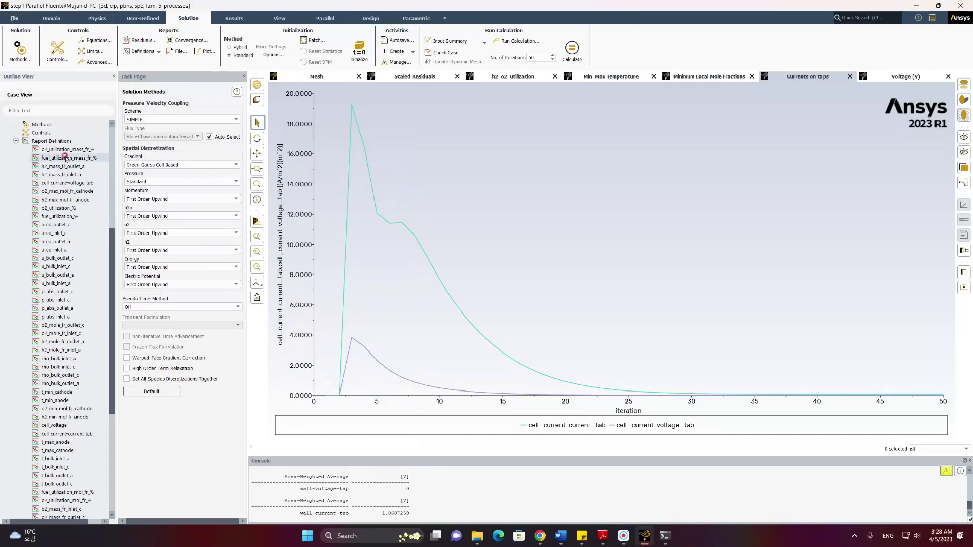
double_click(69, 435)
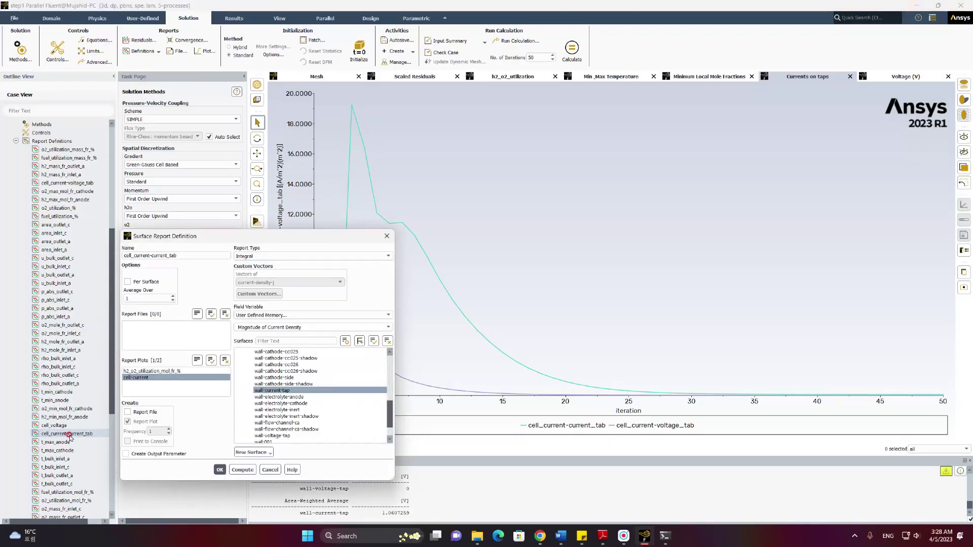
click(243, 470)
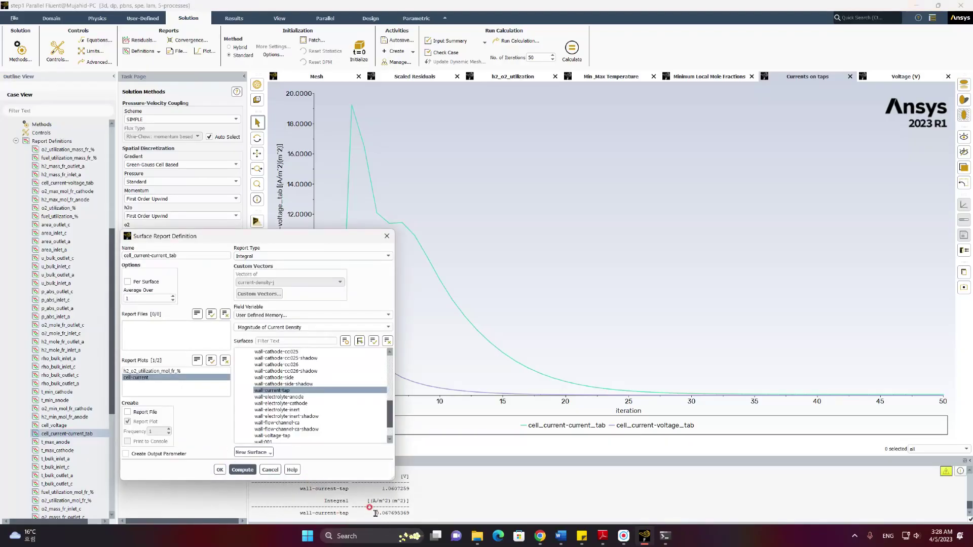
drag(376, 513, 411, 514)
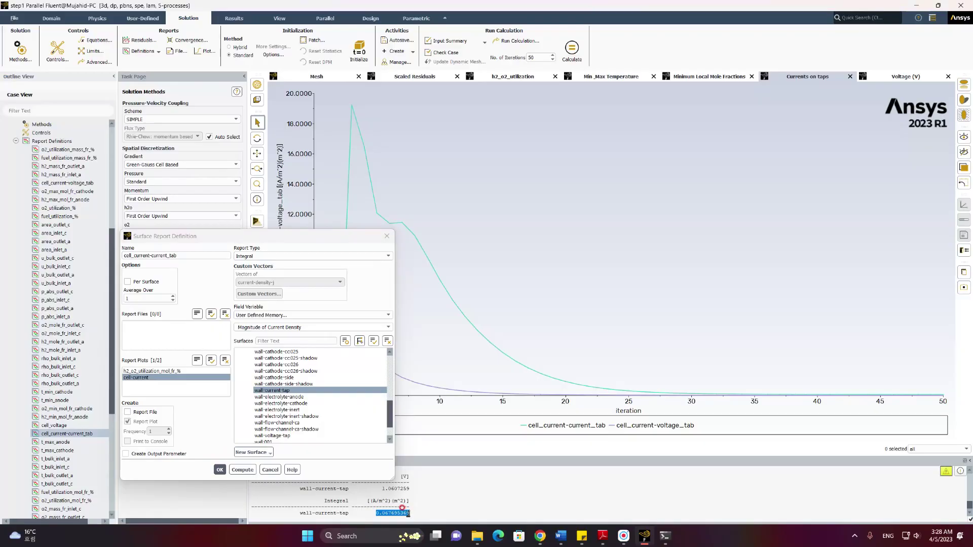
click(270, 470)
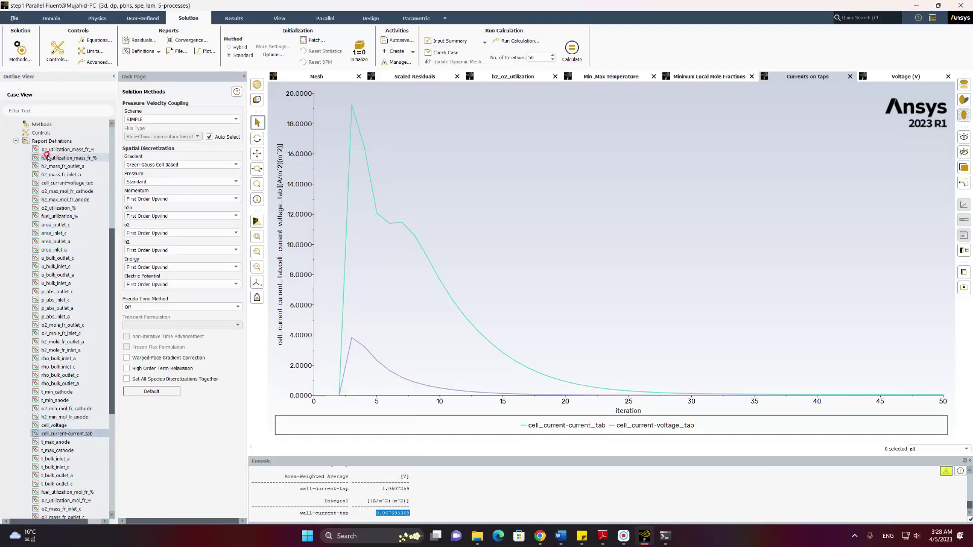
Compute the cell_current-voltage_tab integral on wall-voltage-tap again for comparison and close the definition
double_click(58, 183)
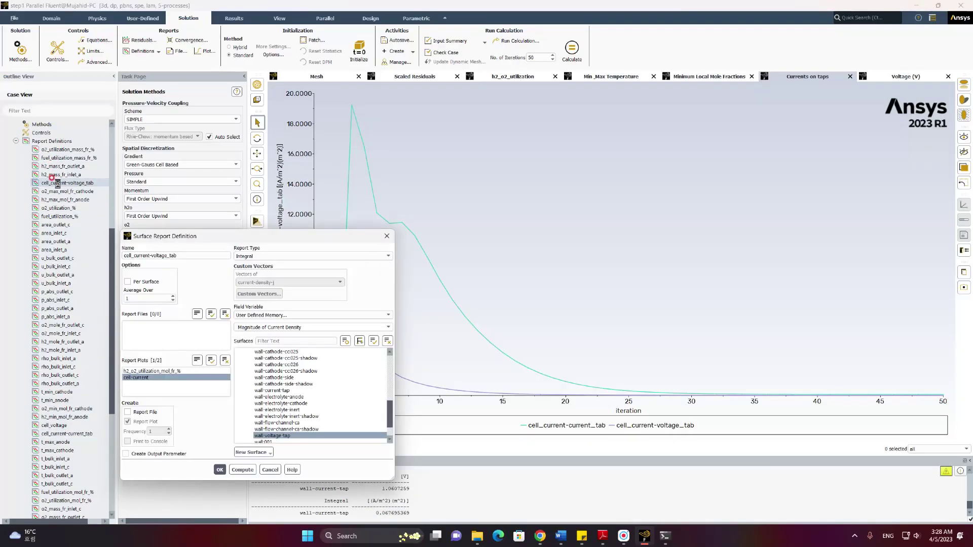
click(239, 471)
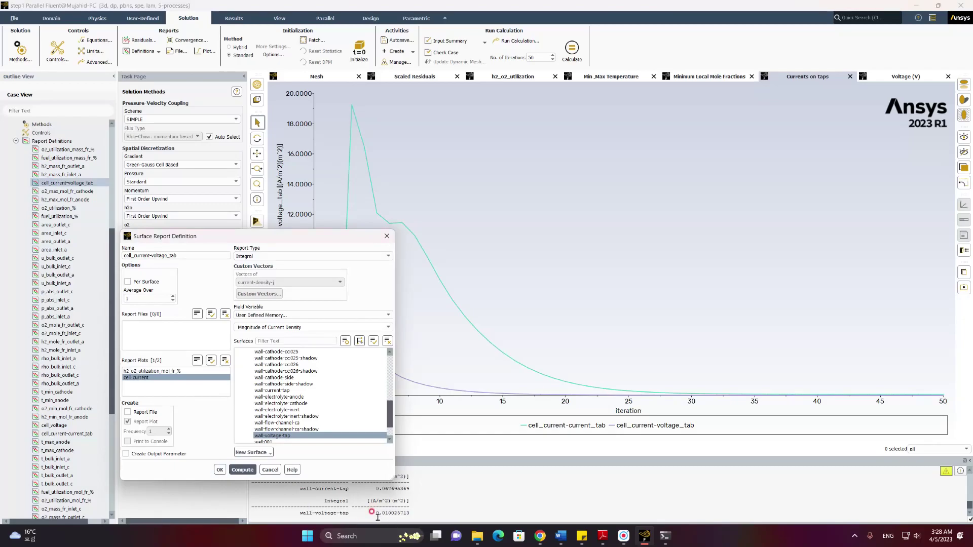
click(397, 513)
click(219, 470)
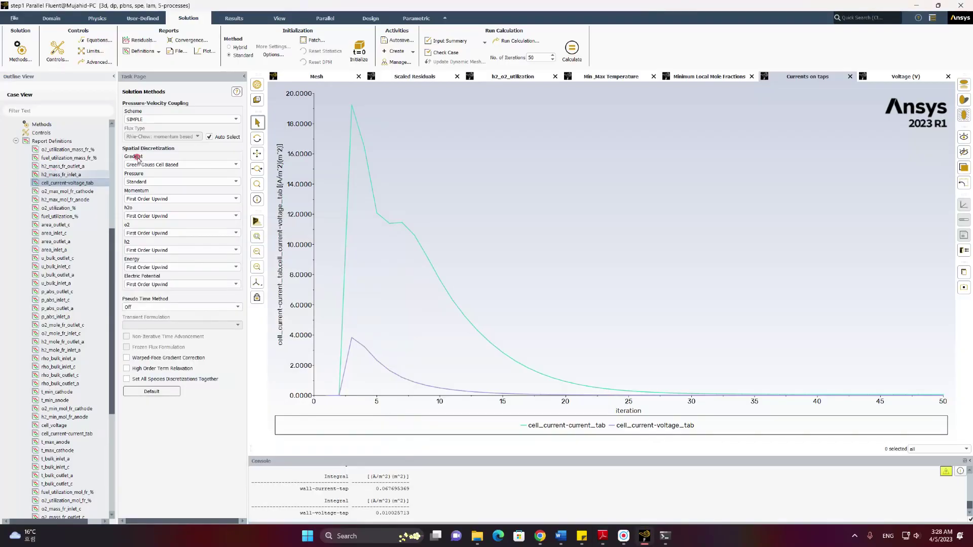
Make the SOFC model converge to a specified system voltage, with the total system voltage set to 1.0 V, and apply it
scroll(71, 203, up, 6)
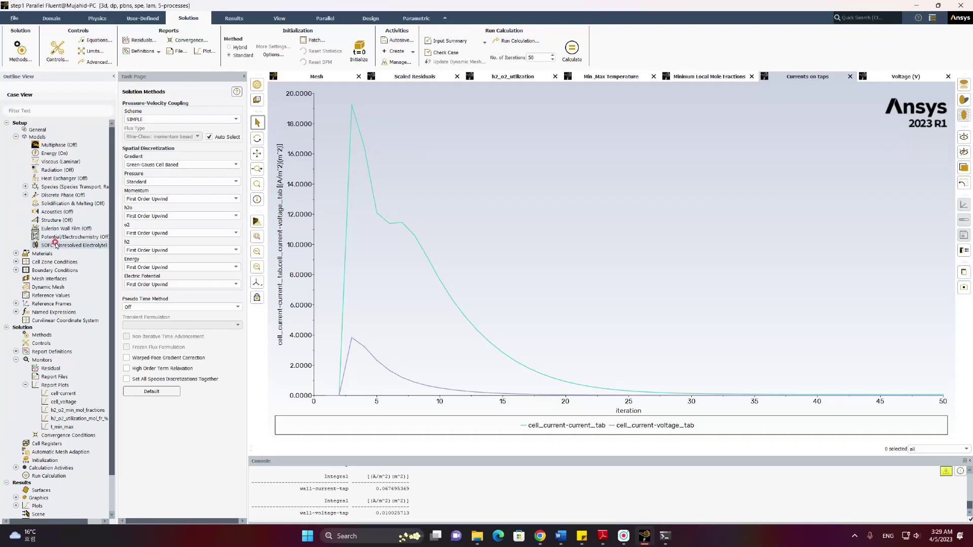
double_click(55, 245)
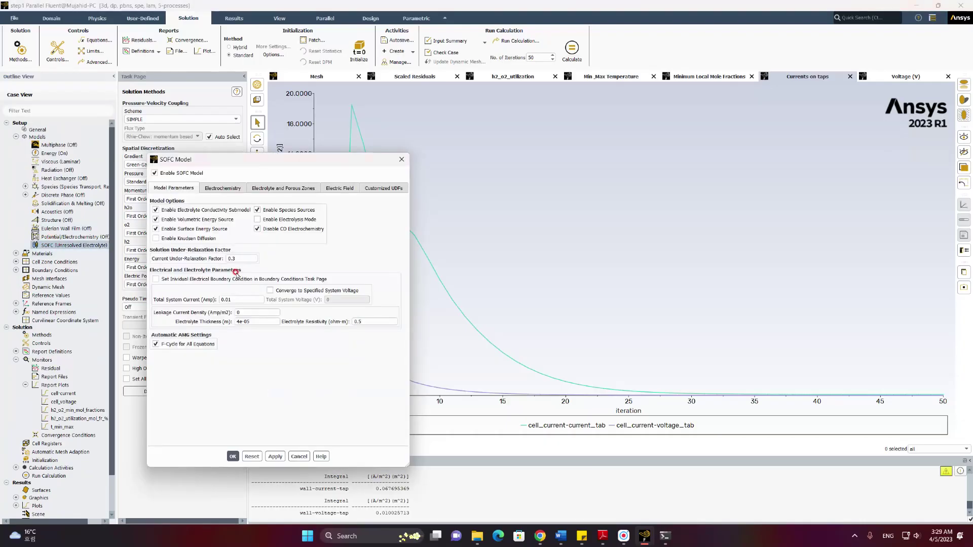
click(271, 291)
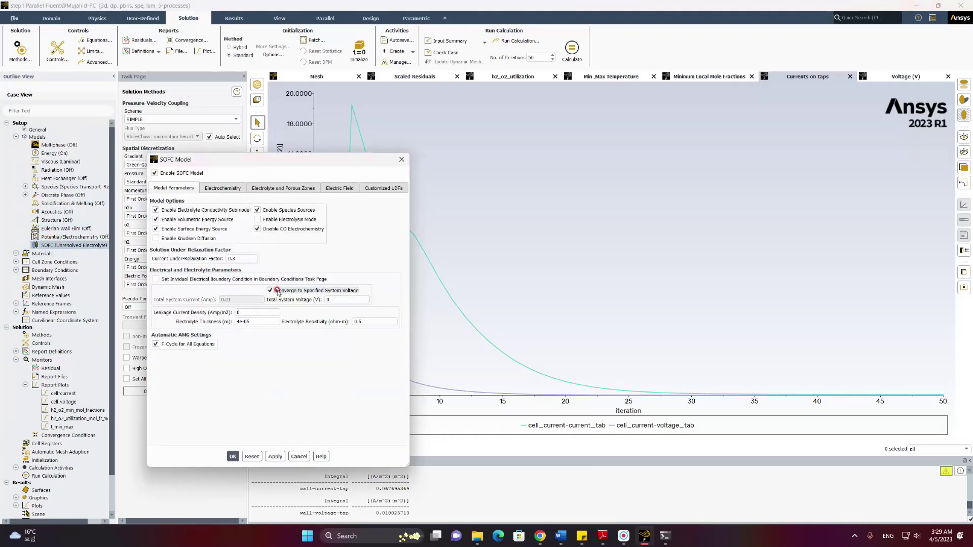
click(313, 299)
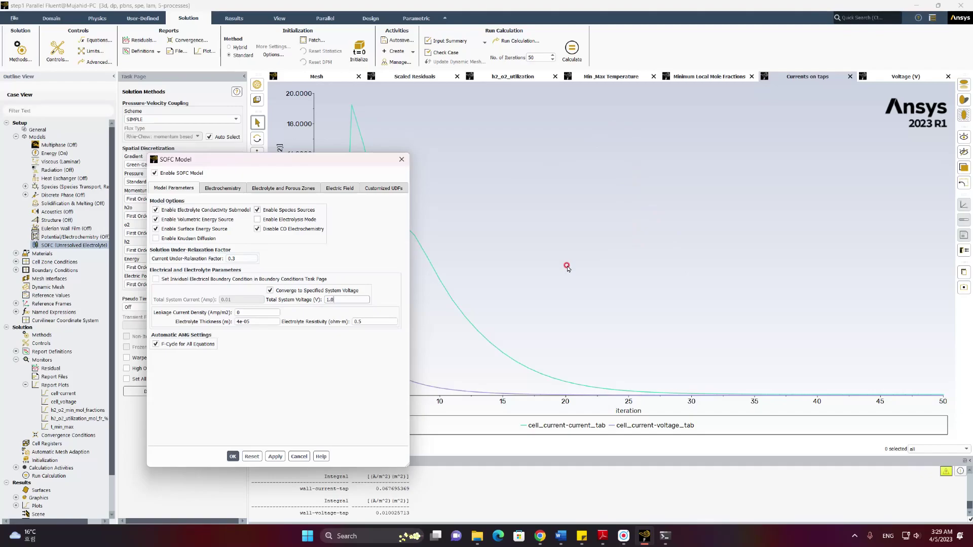
click(272, 456)
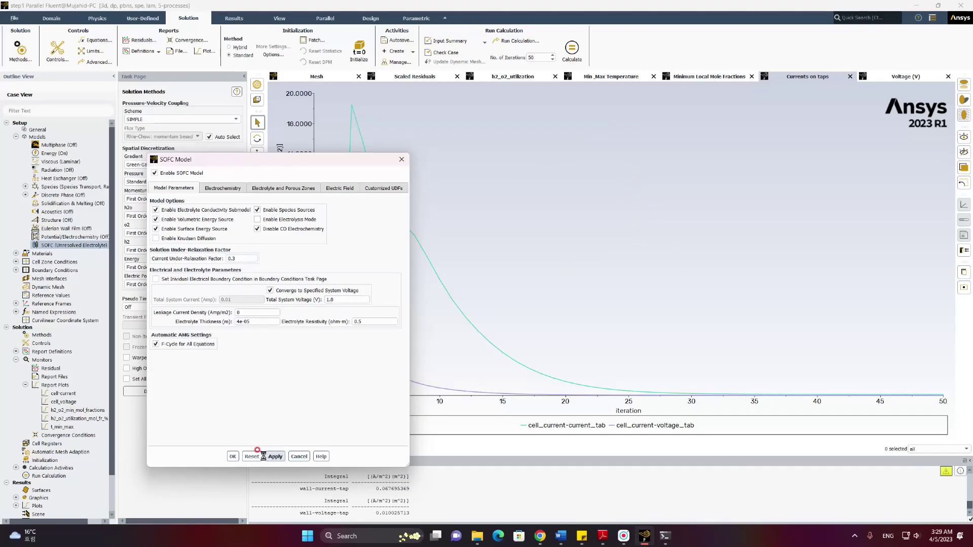
click(233, 456)
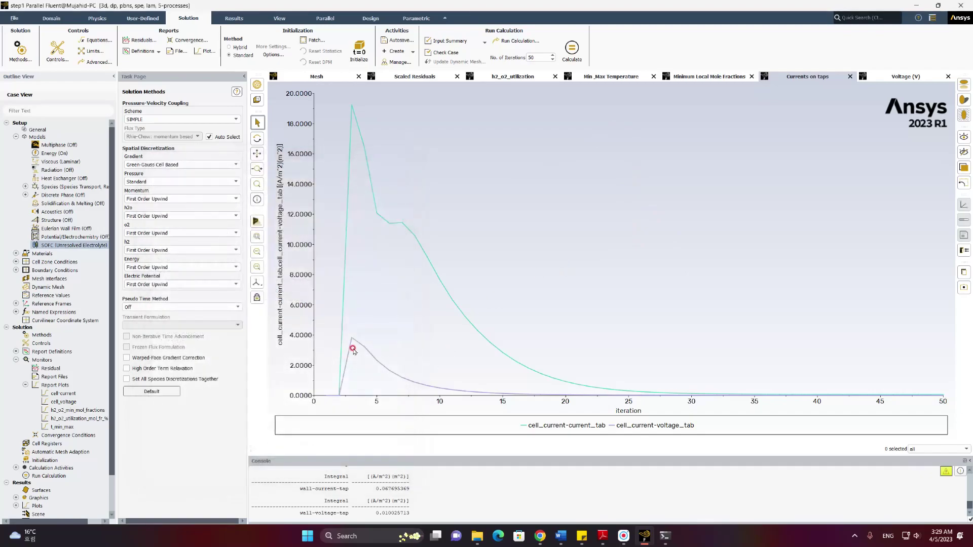
Set the number of iterations to 100 and run the calculation to completion
click(509, 57)
text(100)
click(572, 48)
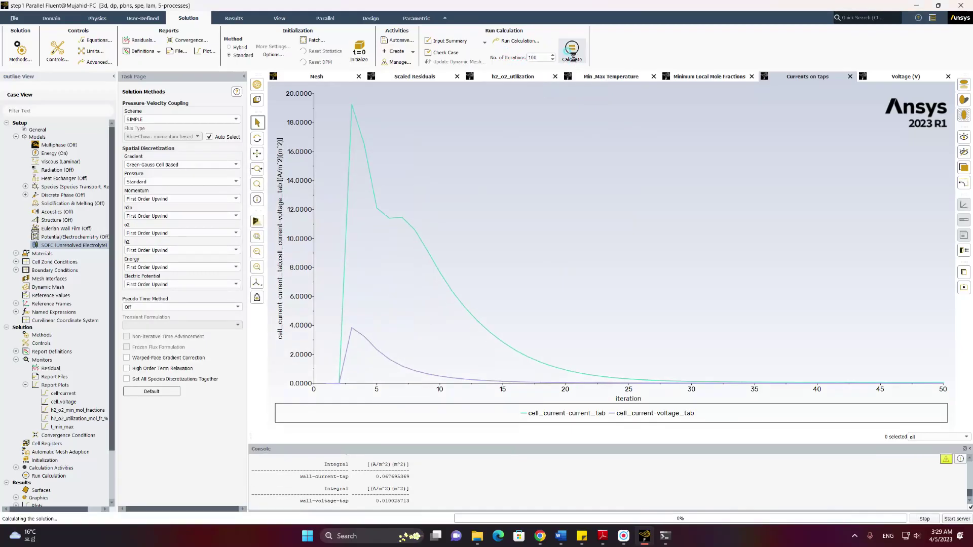
click(502, 277)
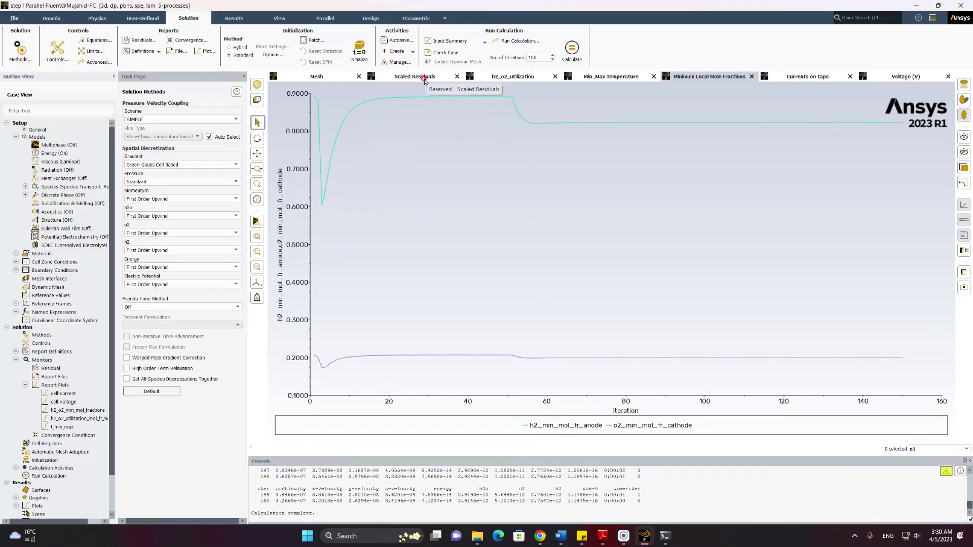
Examine the h2_o2_utilization plot's fuel and oxygen curves and the Min_Max Temperature plot over the new iterations
click(515, 81)
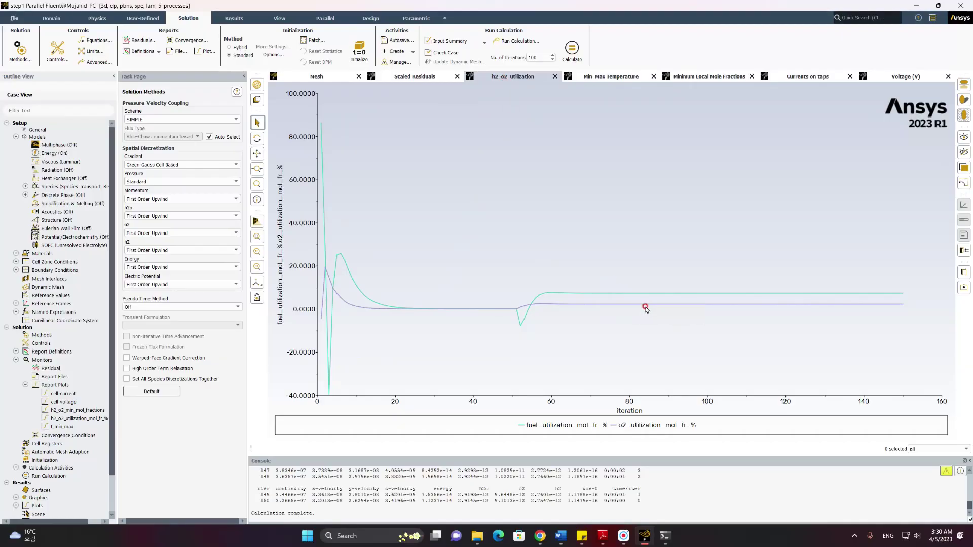
mouse_move(636, 296)
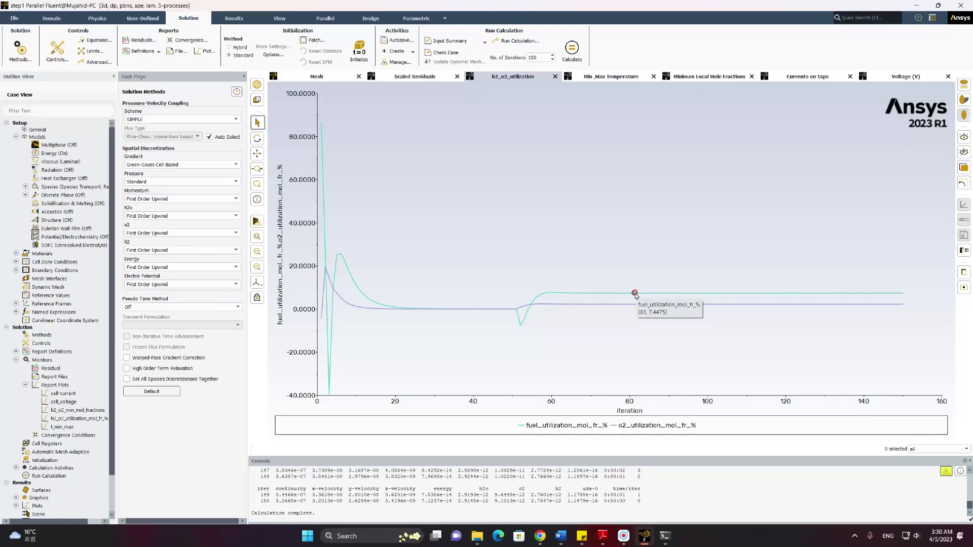
mouse_move(596, 307)
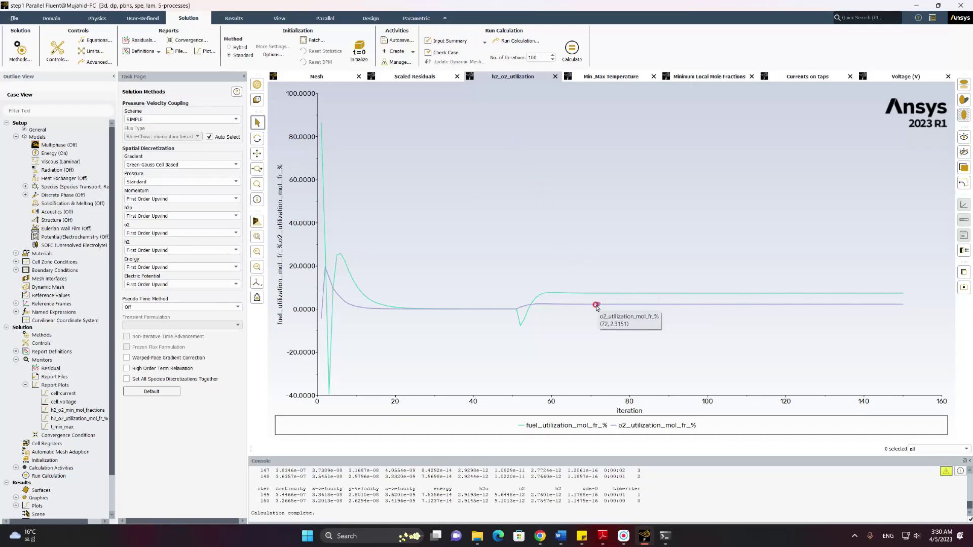
click(594, 77)
mouse_move(476, 173)
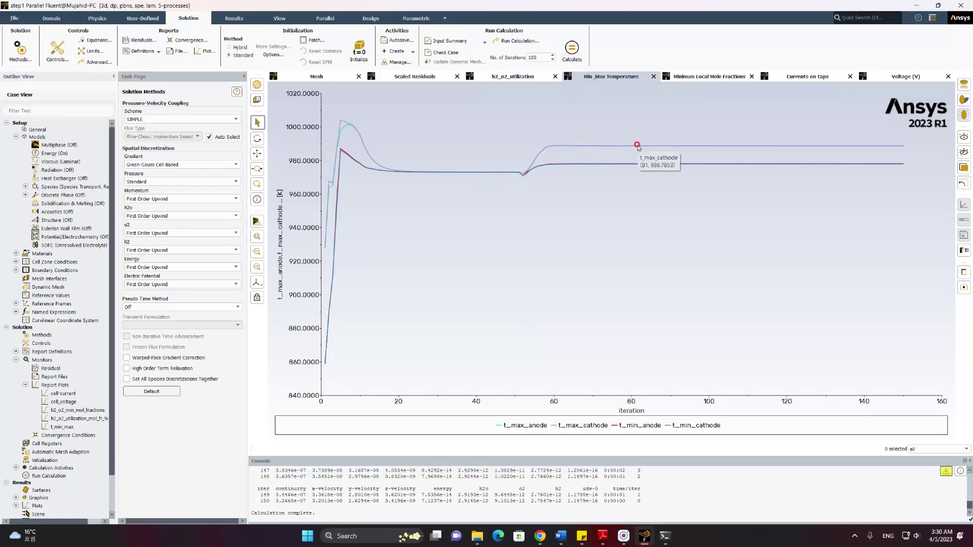
Examine the Minimum Local Mole Fractions, Currents on taps and Voltage (V) monitor plots for the new run
click(702, 77)
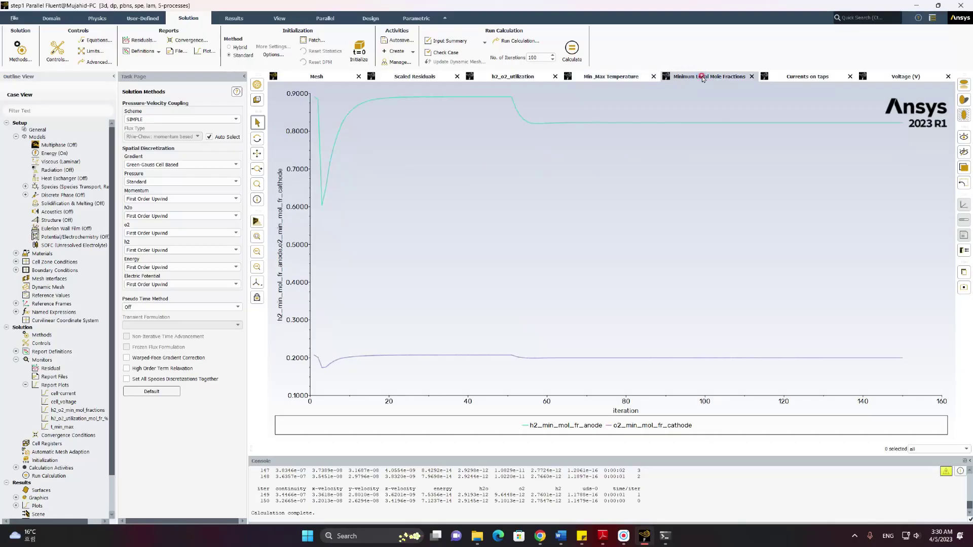
mouse_move(577, 124)
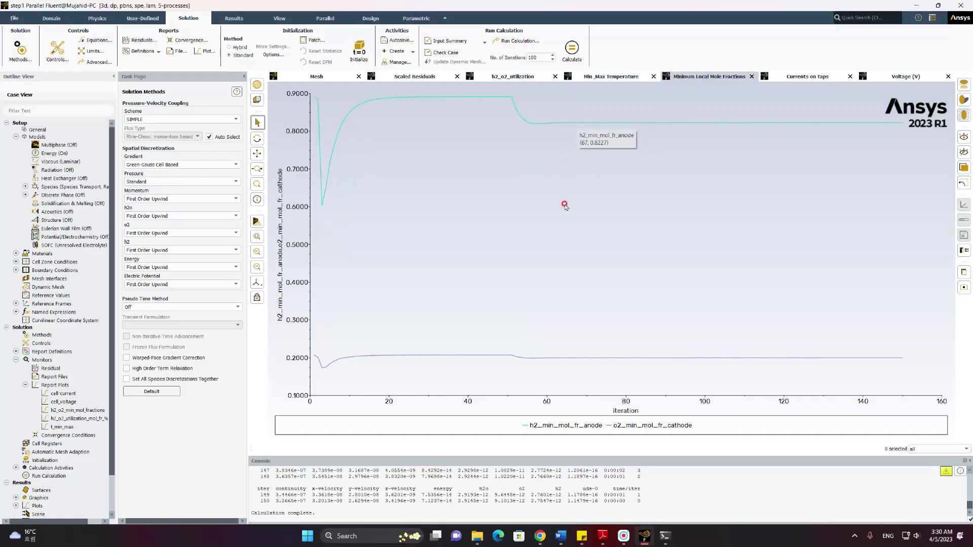
click(817, 77)
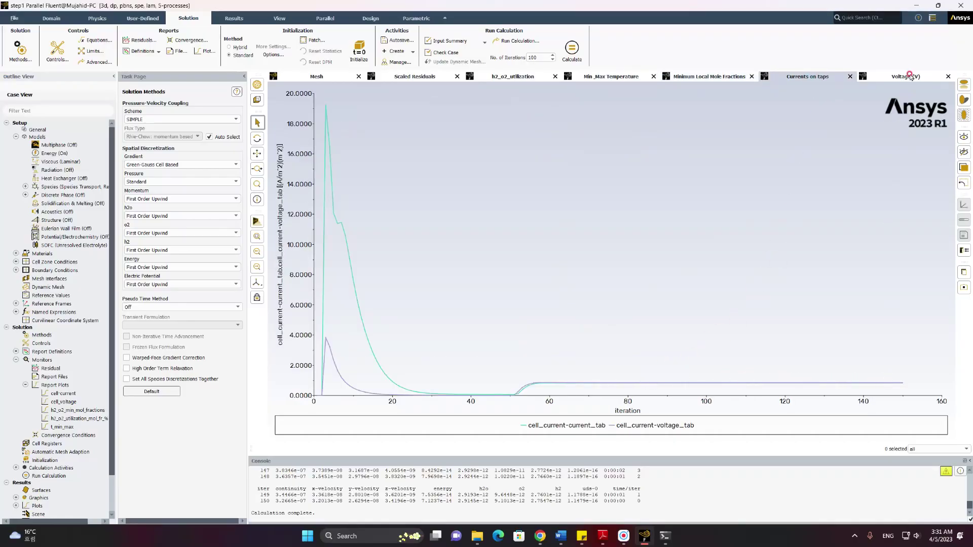
click(911, 76)
mouse_move(898, 138)
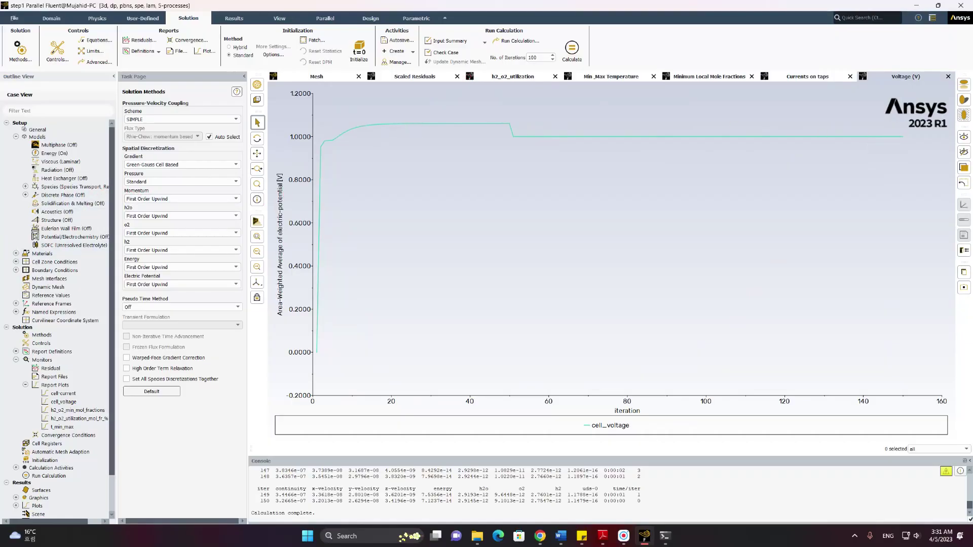
Set the SOFC model's total system voltage to 0.9 V and run another 100 iterations to completion
double_click(65, 246)
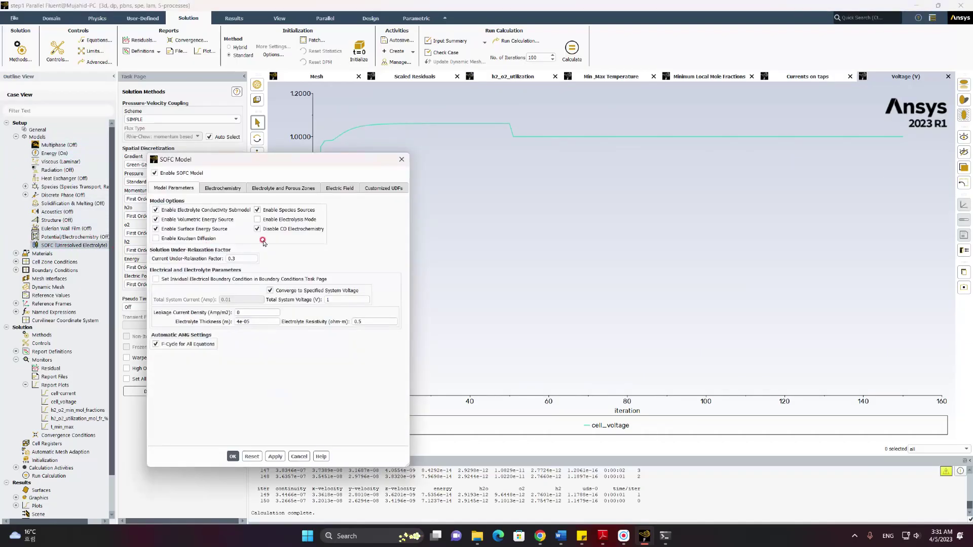
click(329, 299)
click(307, 300)
text(0.9)
click(231, 458)
click(572, 50)
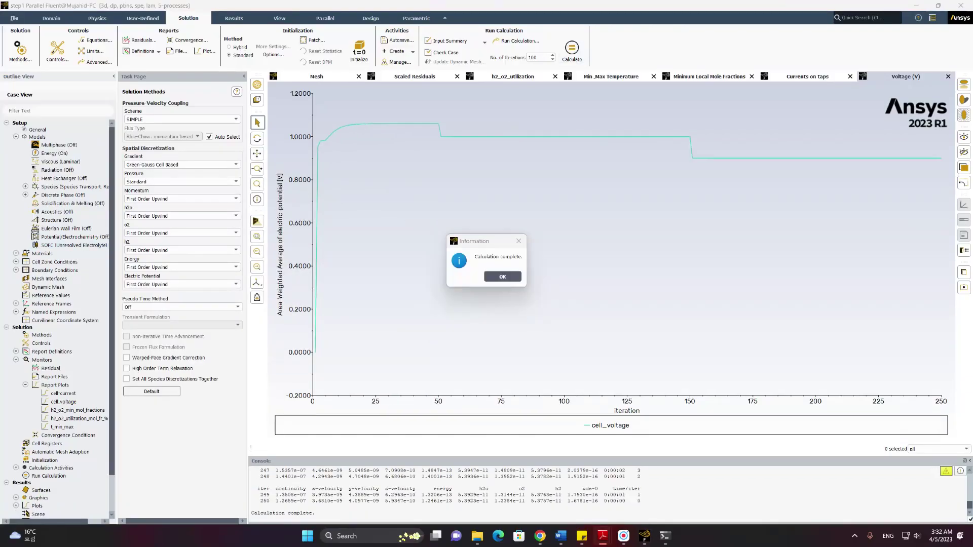
click(509, 277)
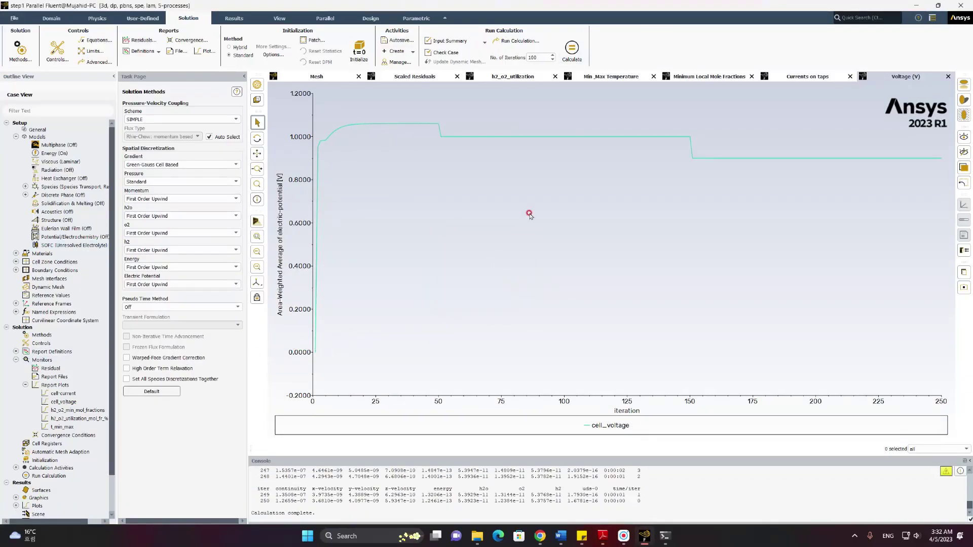
Lower the SOFC model's total system voltage to 0.8 V and run the 100-iteration calculation
double_click(53, 248)
click(344, 299)
drag(346, 303, 300, 298)
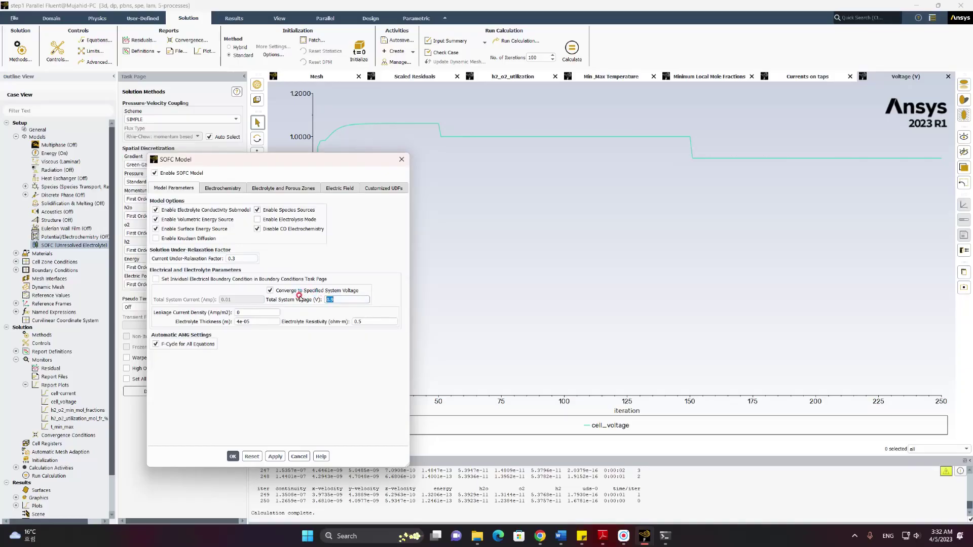
click(230, 457)
click(565, 53)
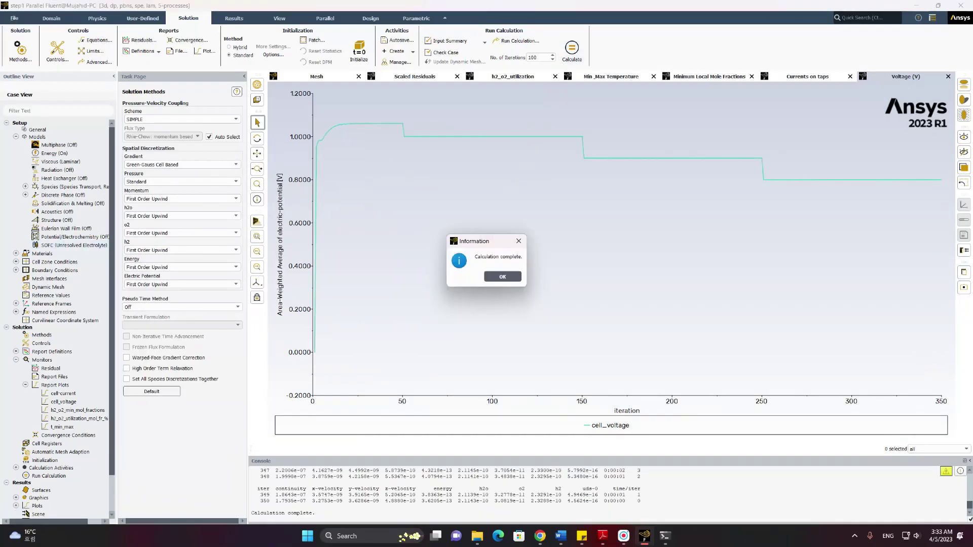
click(494, 276)
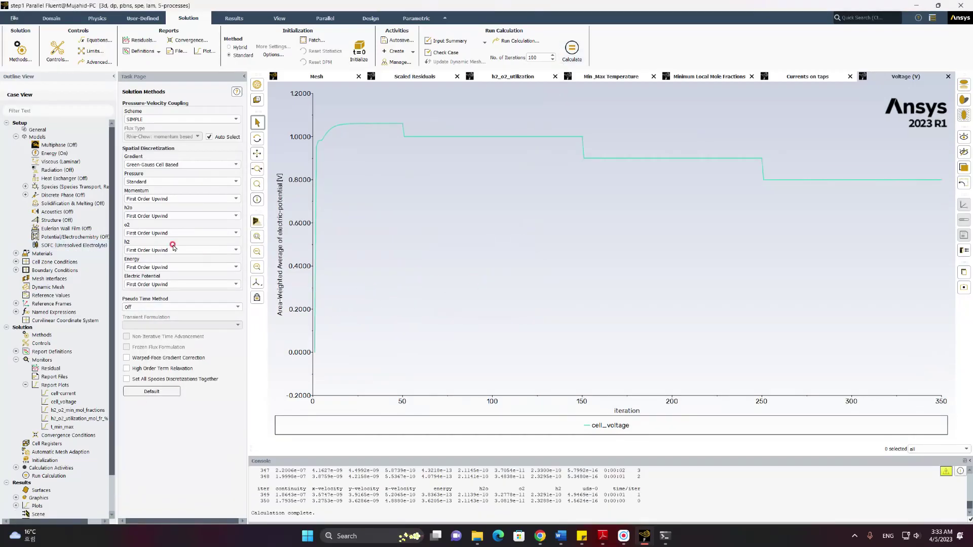
Change the SOFC model's total system voltage to 0.7 V and calculate 100 more iterations
click(69, 246)
double_click(67, 244)
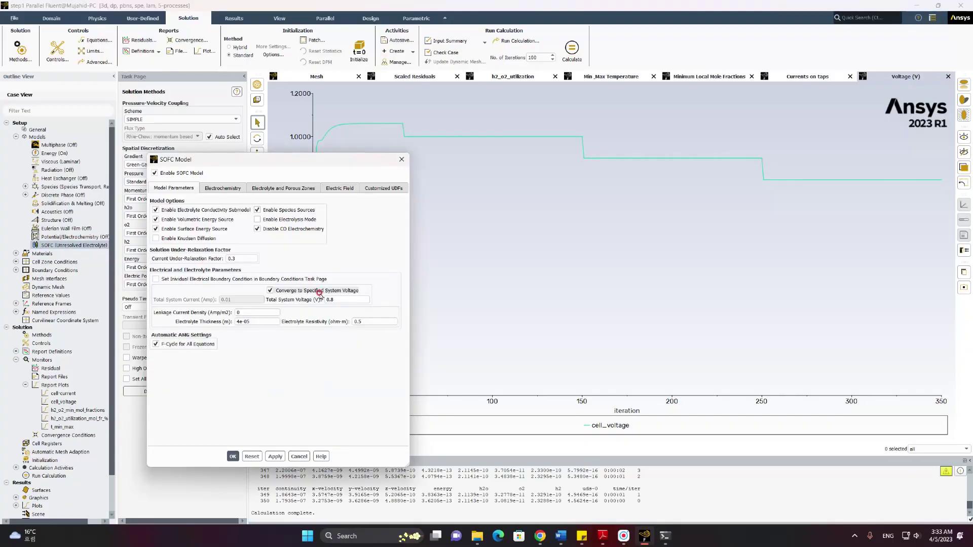
double_click(322, 301)
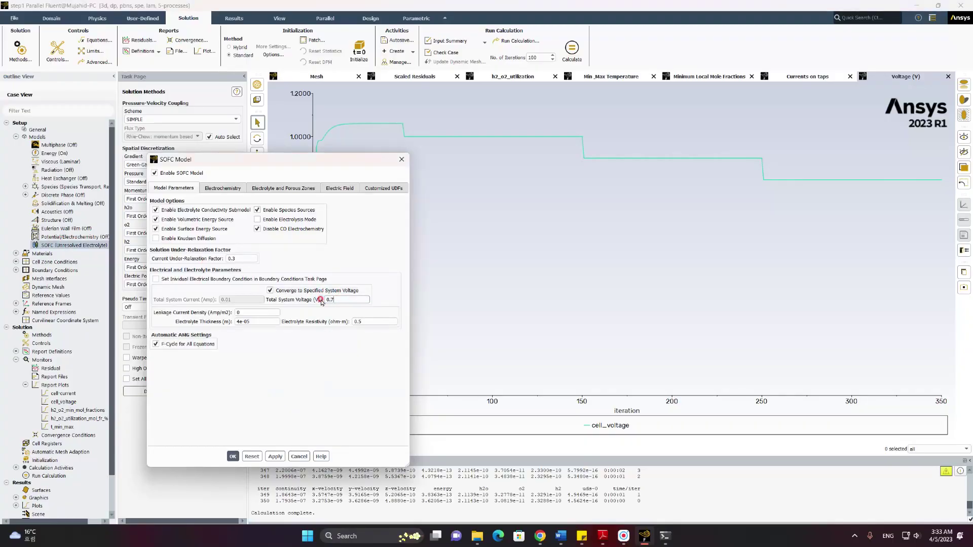
click(233, 456)
click(572, 49)
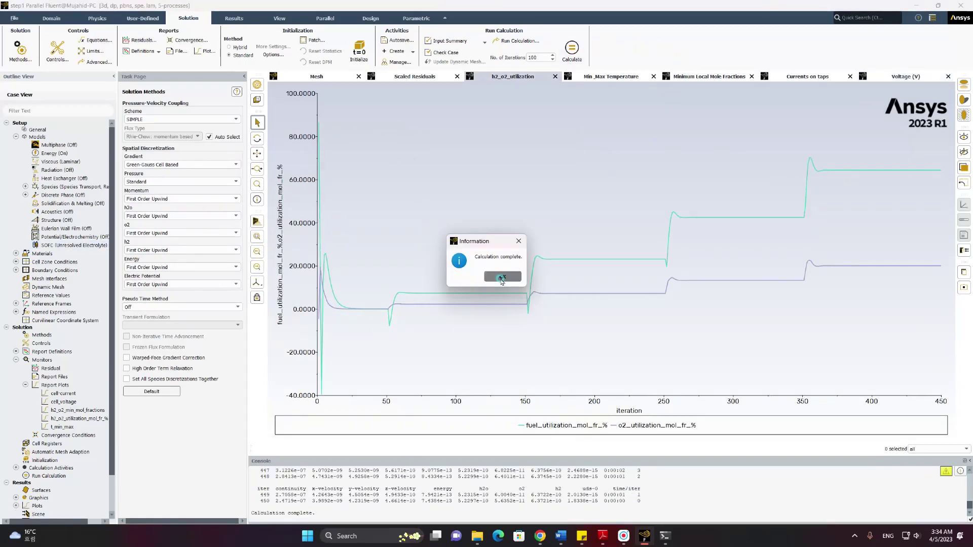
click(502, 277)
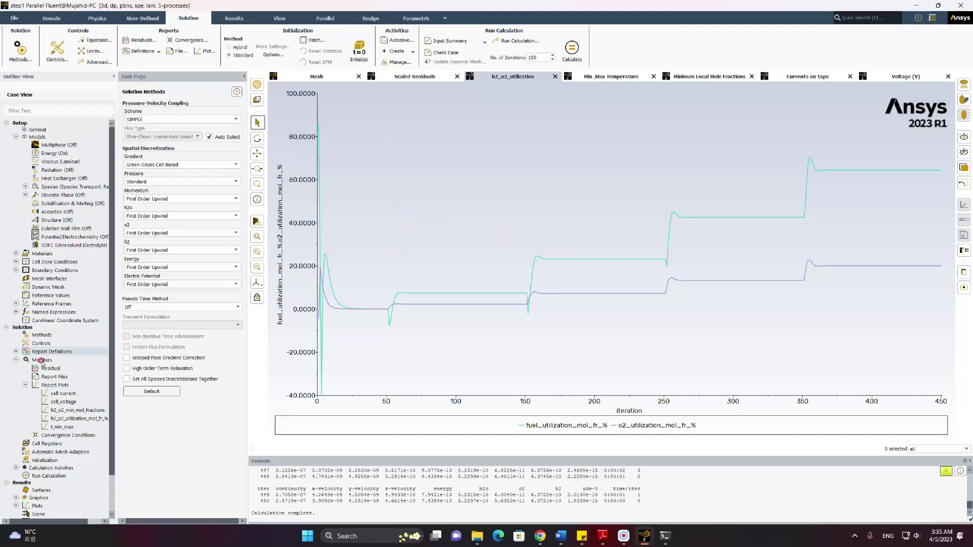
Import the prepared contour definitions from a file into the results graphics
scroll(51, 360, down, 2)
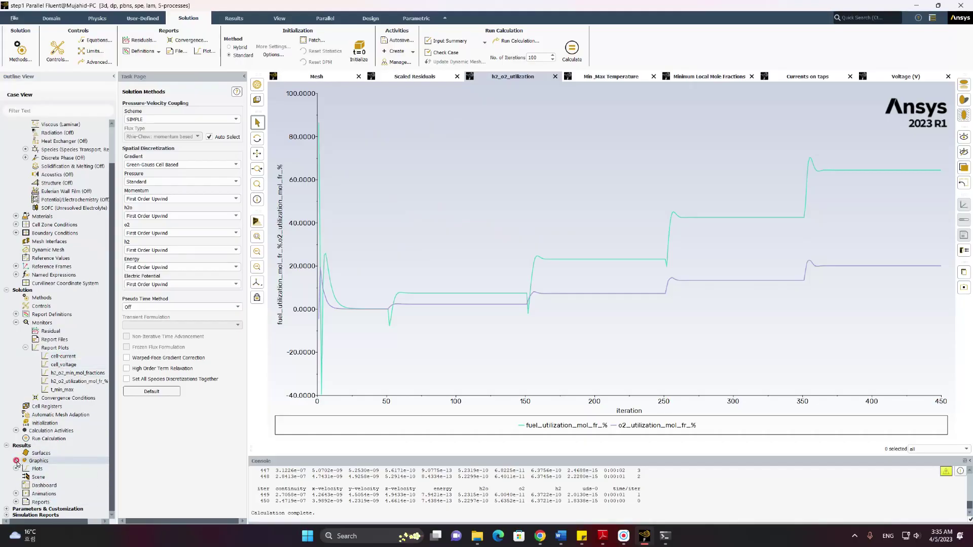
click(257, 223)
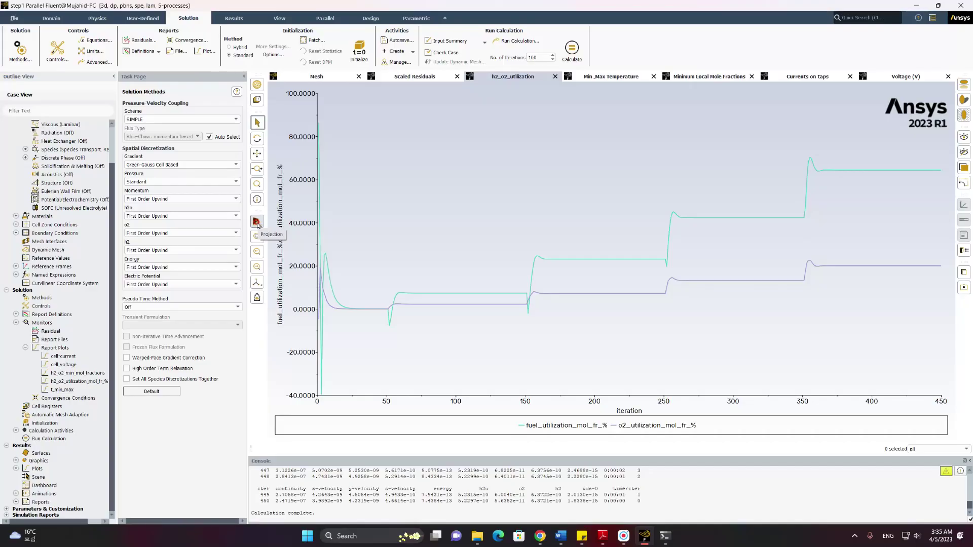
click(16, 461)
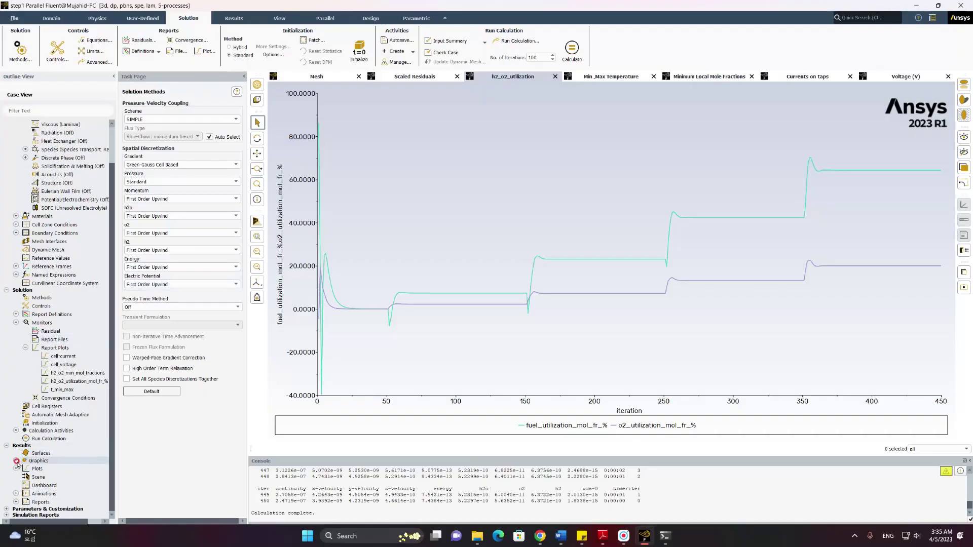
click(17, 461)
click(51, 477)
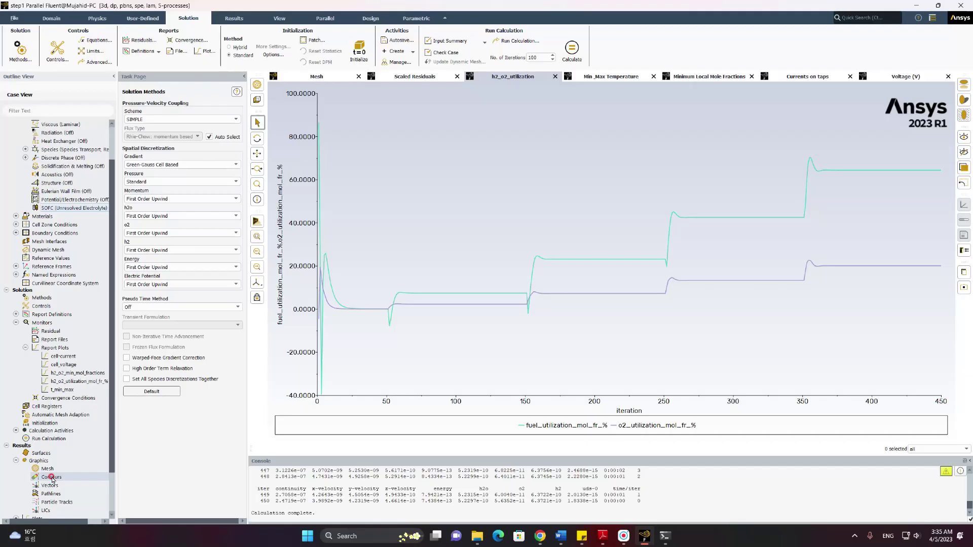
right_click(51, 478)
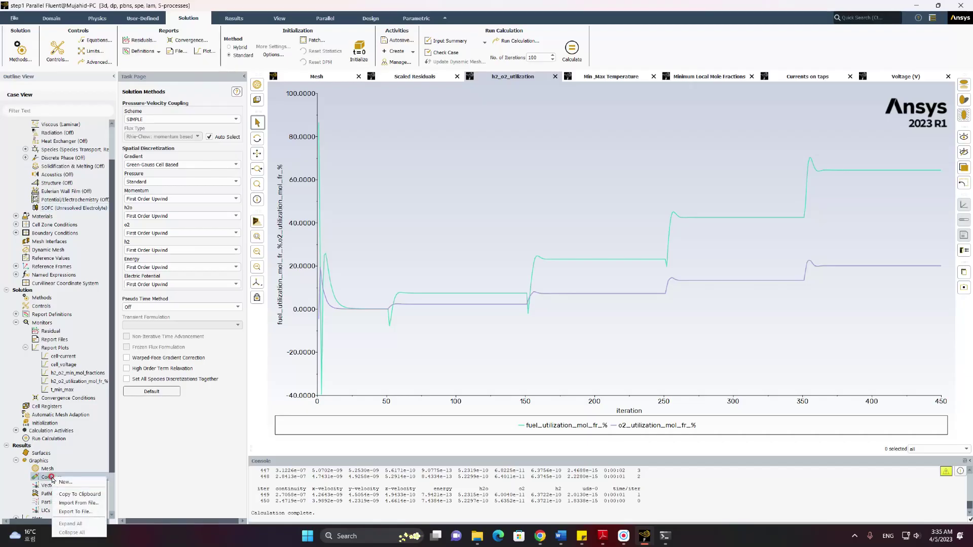
click(76, 503)
click(445, 242)
click(438, 217)
click(602, 311)
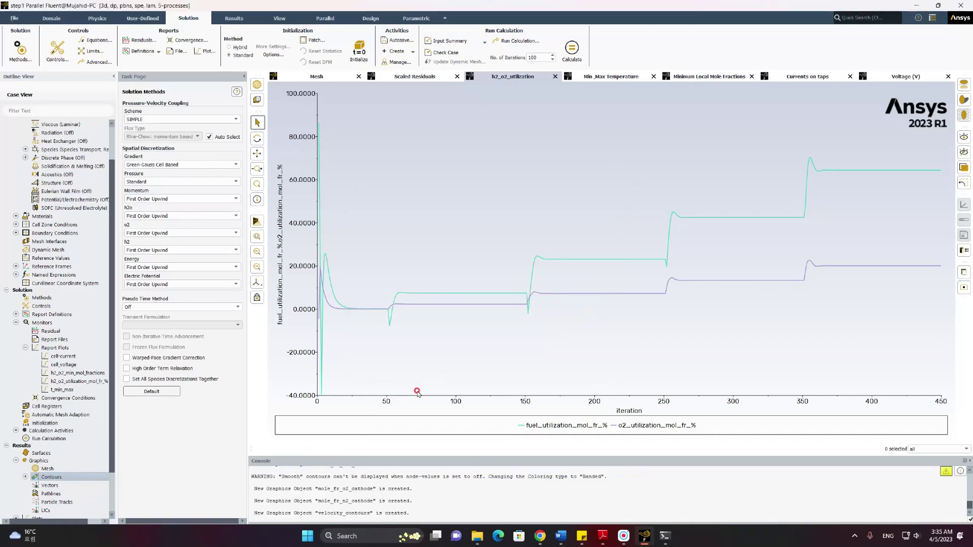
Try to display the imported velocity_contours definition and look through its list of surfaces
click(25, 477)
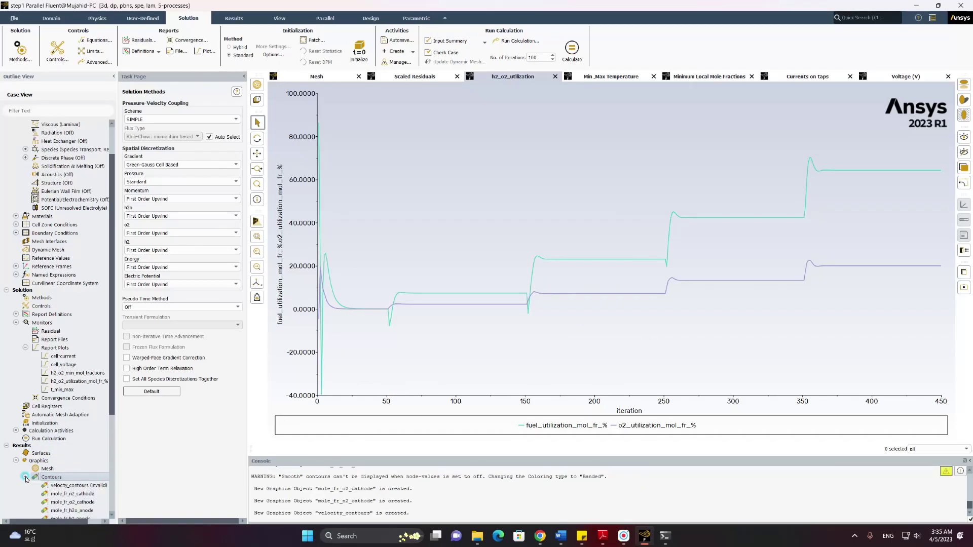
scroll(55, 421, down, 5)
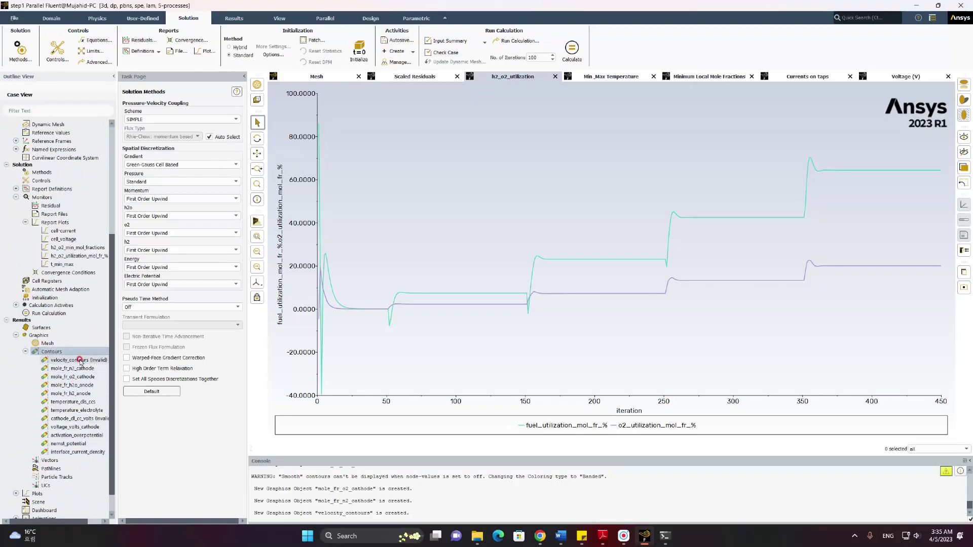
click(80, 361)
double_click(80, 360)
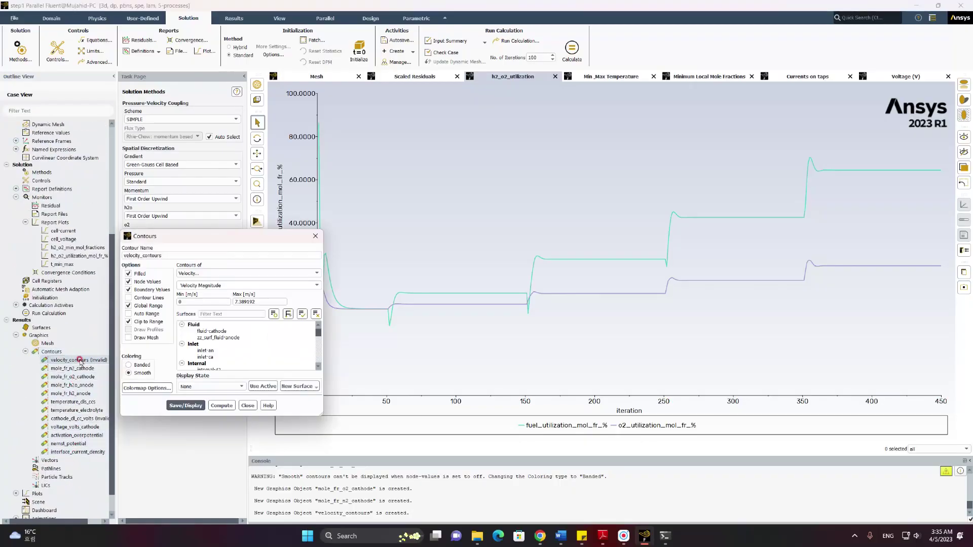
click(197, 406)
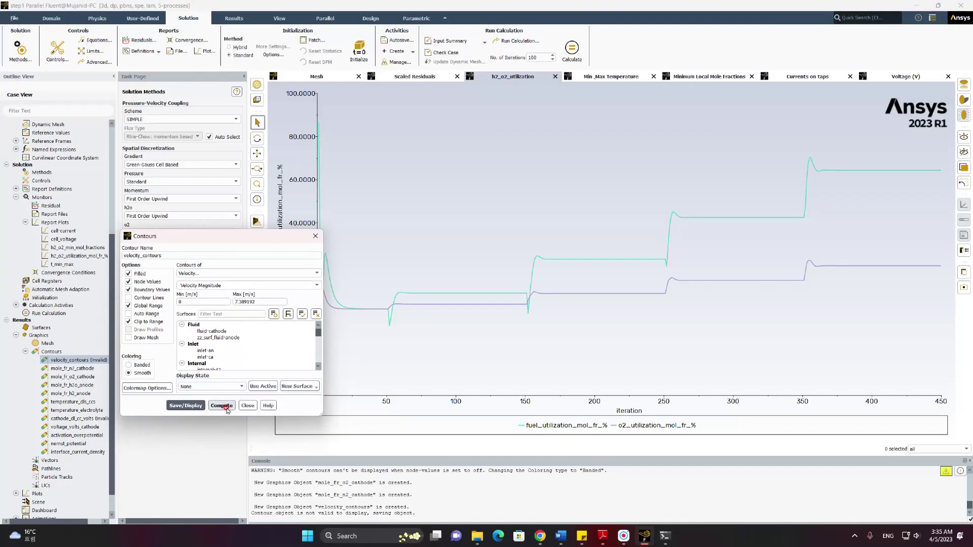
scroll(256, 355, down, 10)
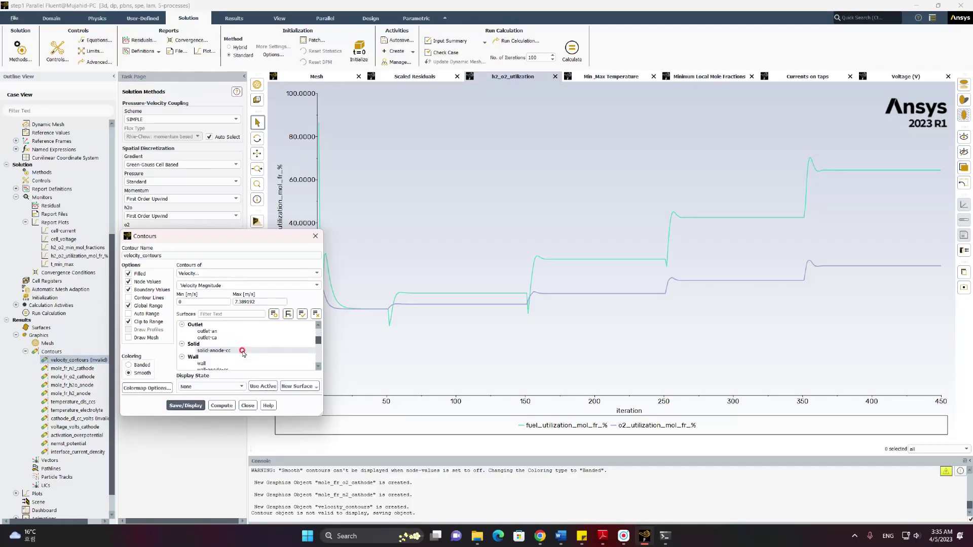
scroll(257, 362, up, 10)
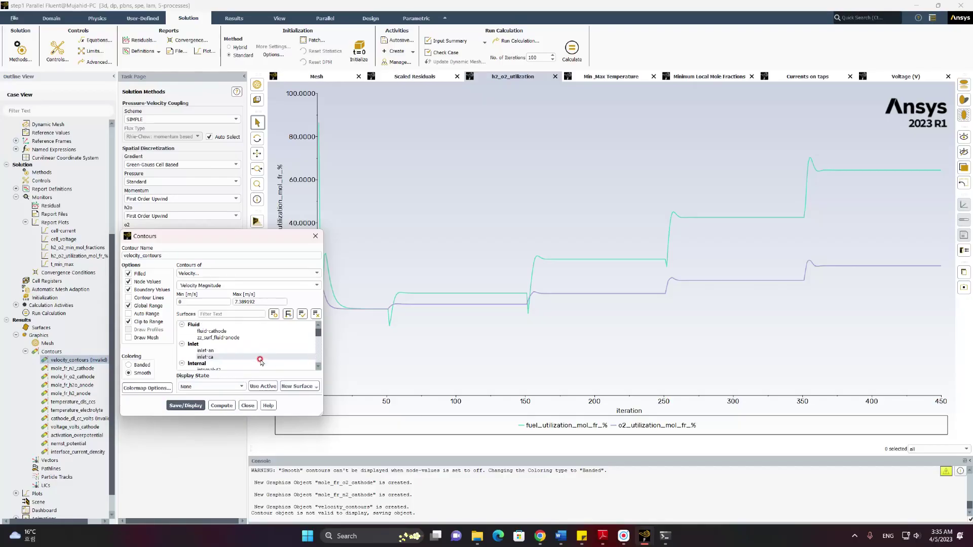
click(248, 406)
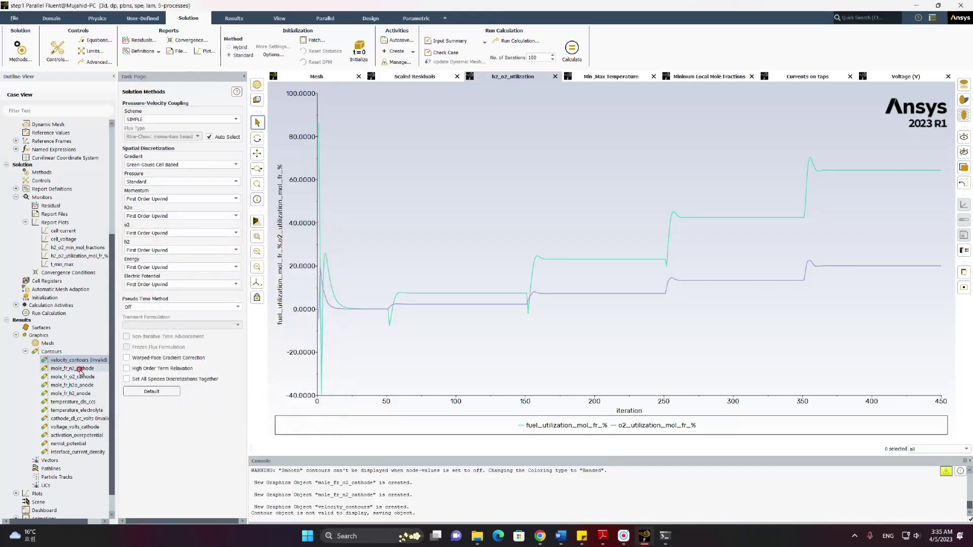
Display the mole_fr_n2_cathode contour of the nitrogen mole fraction
click(81, 370)
double_click(81, 372)
click(185, 406)
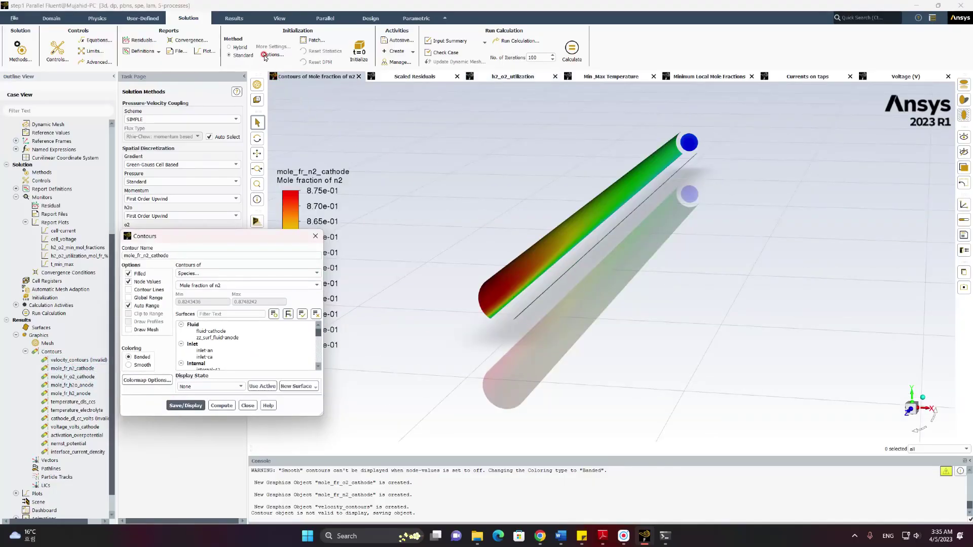
Enable outer face culling in the display options and inspect the inside of the tube in the nitrogen contour
click(276, 20)
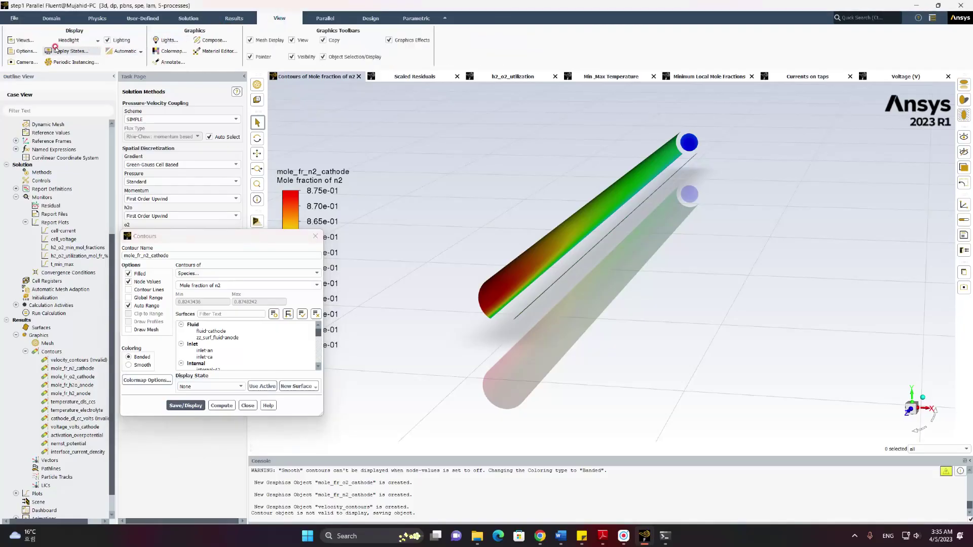
click(20, 50)
click(157, 301)
click(176, 364)
click(244, 365)
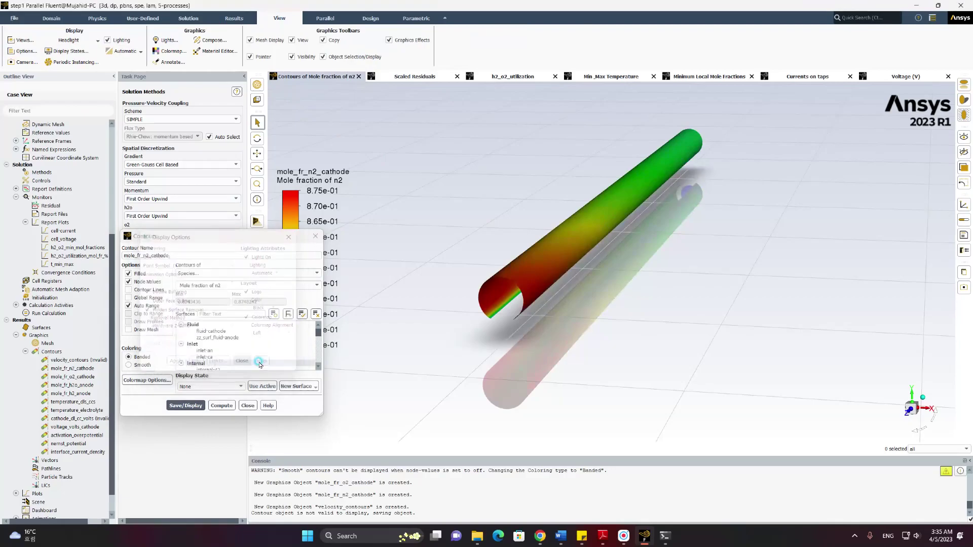
drag(598, 288, 575, 274)
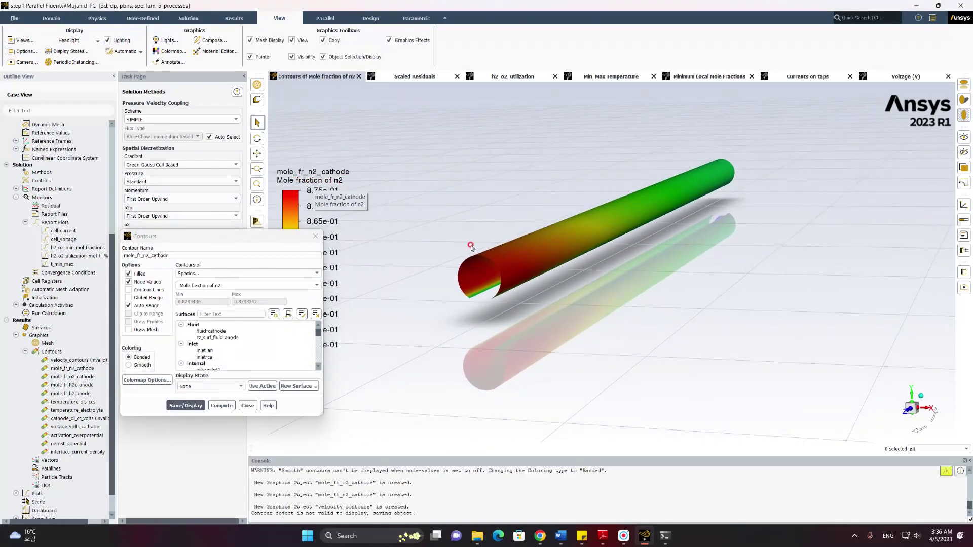
click(247, 406)
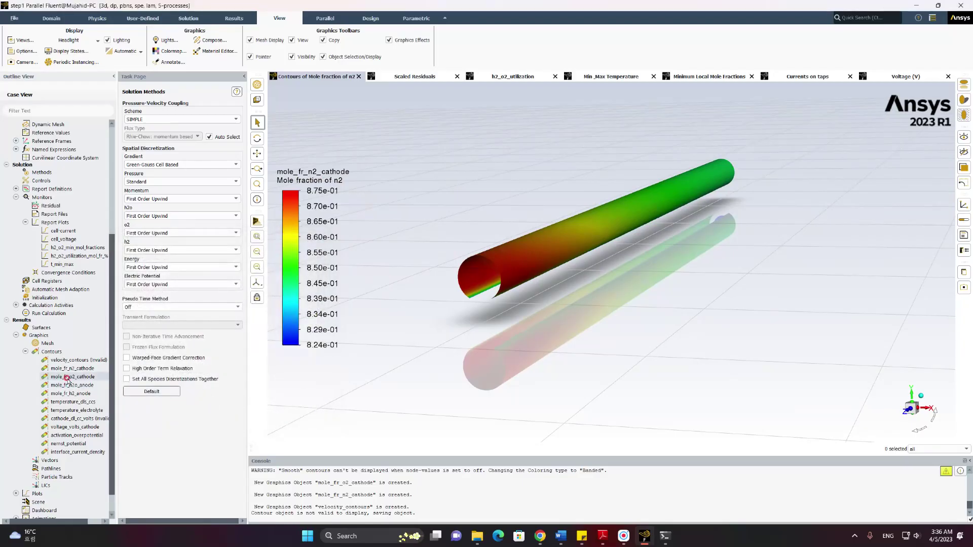
Display the mole_fr_o2_cathode contour and examine the oxygen mole fraction along the tube
double_click(69, 378)
click(185, 406)
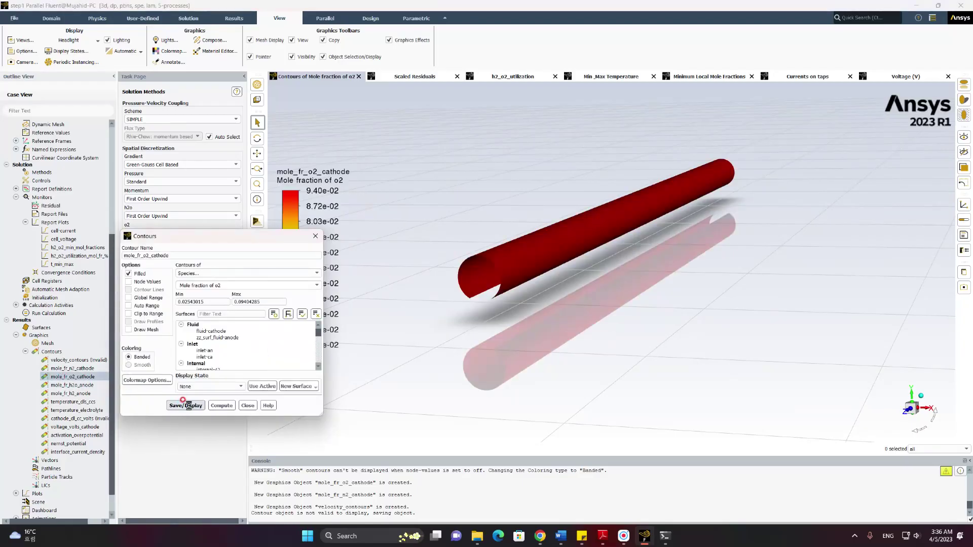
drag(600, 236, 622, 233)
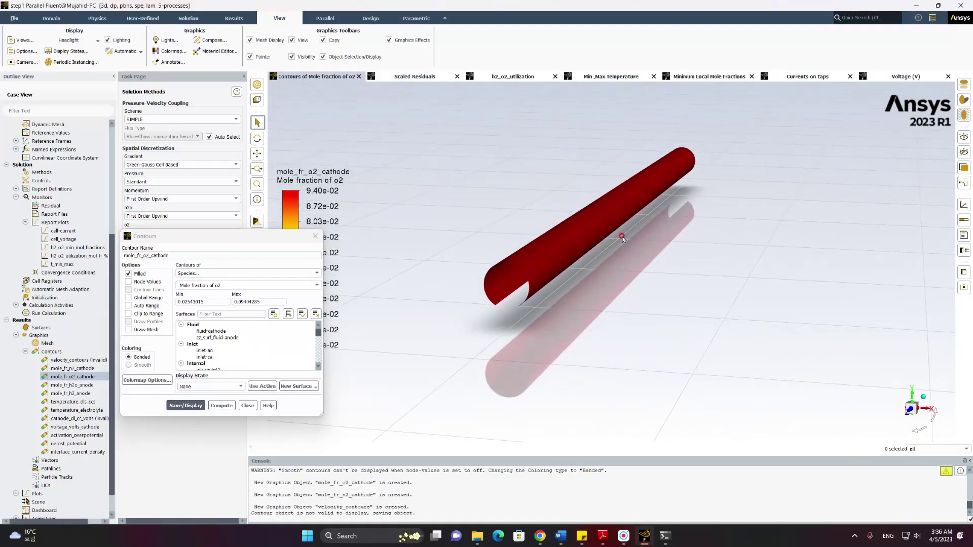
click(248, 406)
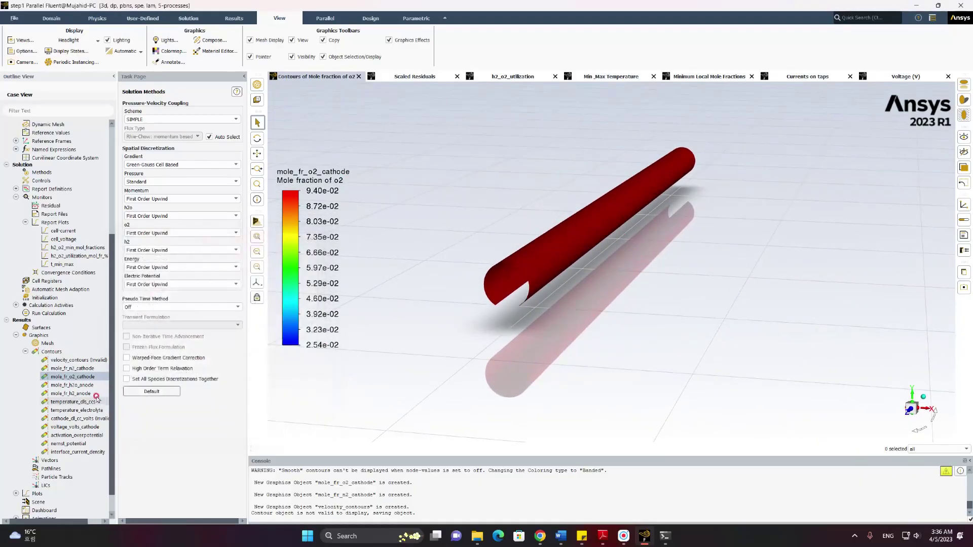
Display the mole_fr_h2_anode contour and examine the hydrogen mole fraction along the tube with its full colour scale
double_click(81, 398)
click(185, 406)
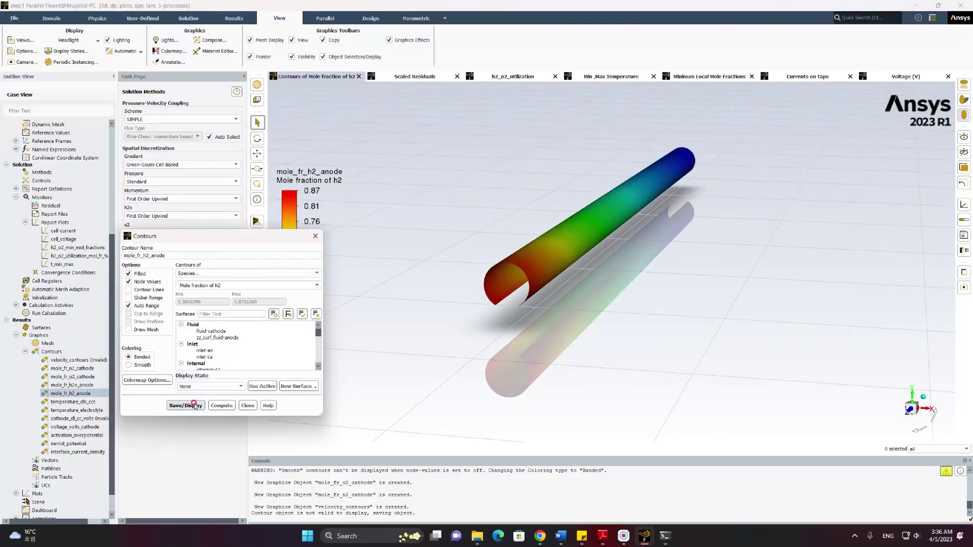
drag(569, 226, 542, 237)
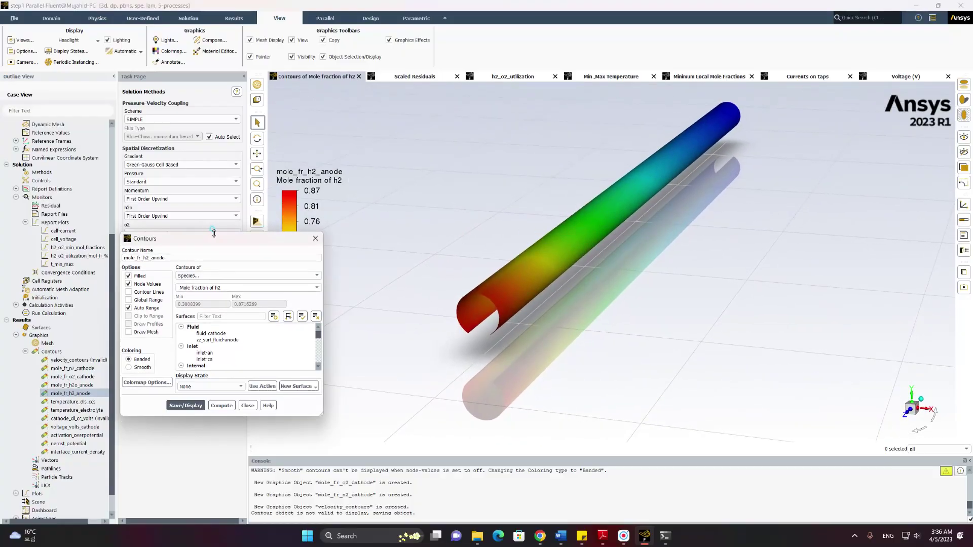
drag(234, 236, 146, 164)
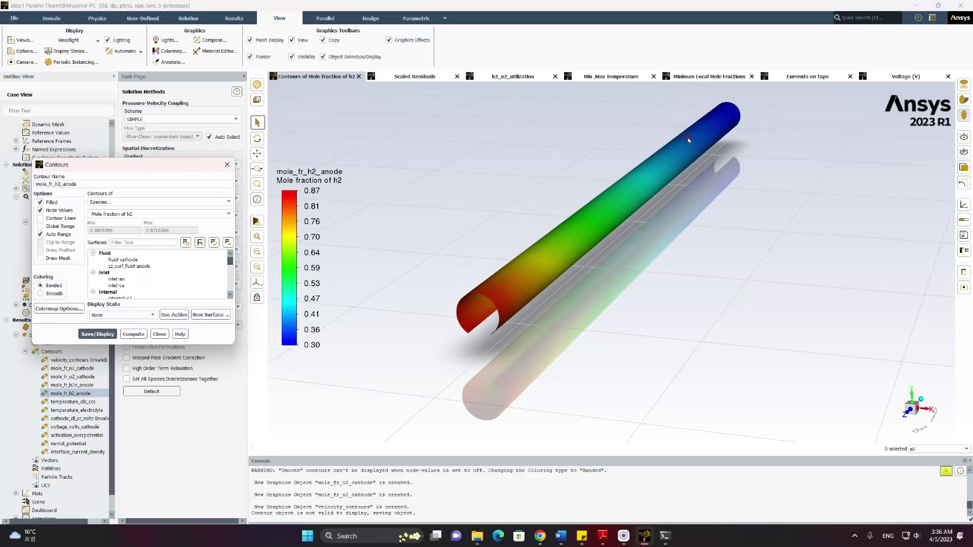
click(159, 335)
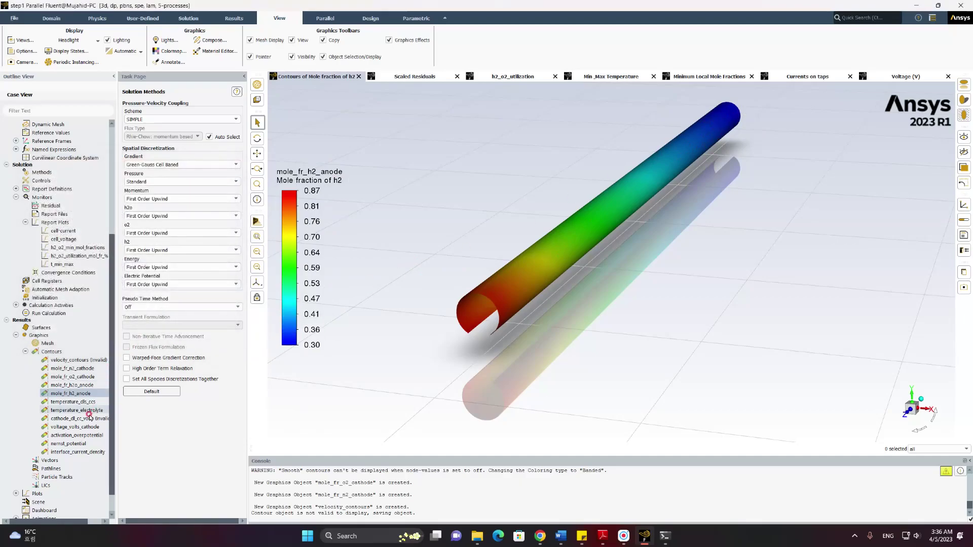
Display the temperature_electrolyte contour, followed by the voltage_volts_cathode contour, and check the surfaces used for the cathode voltage
double_click(72, 410)
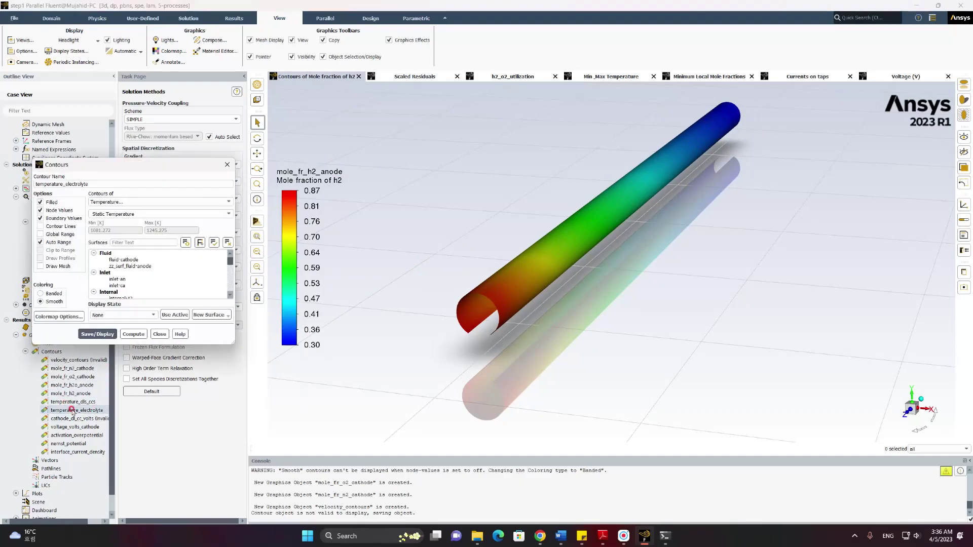
click(97, 334)
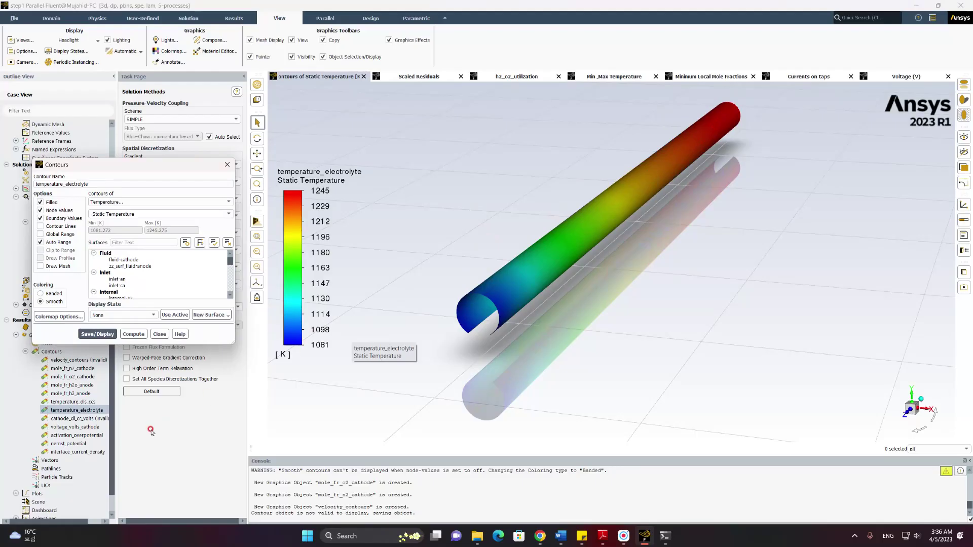
click(71, 428)
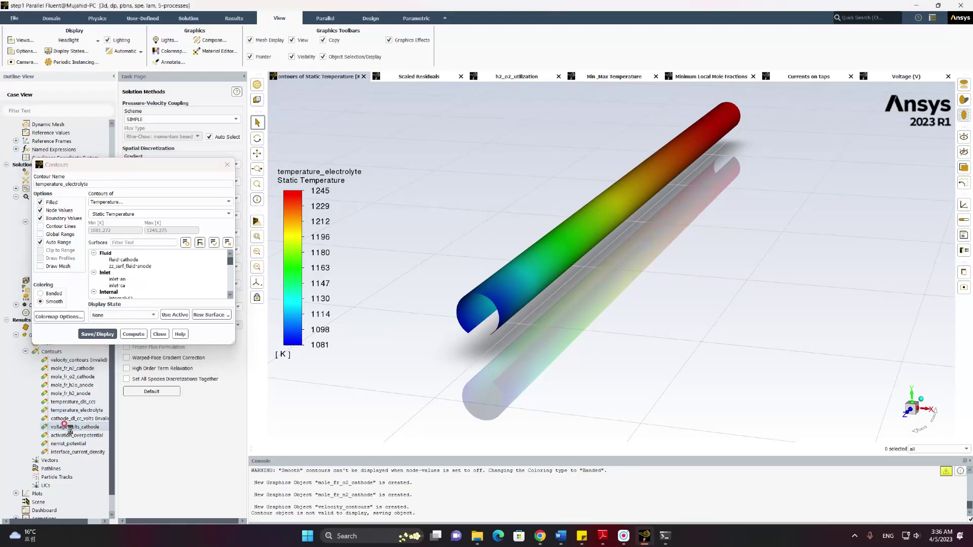
click(97, 334)
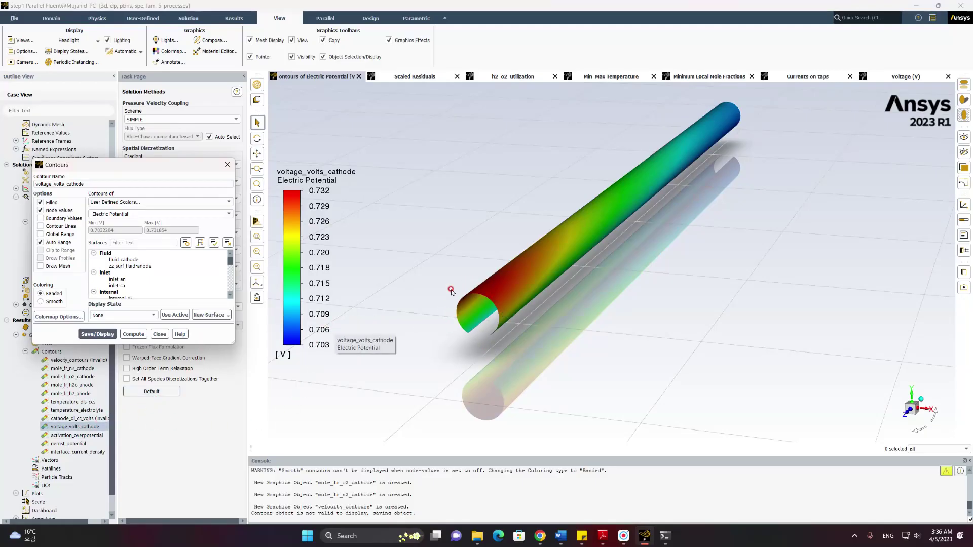
scroll(196, 278, down, 10)
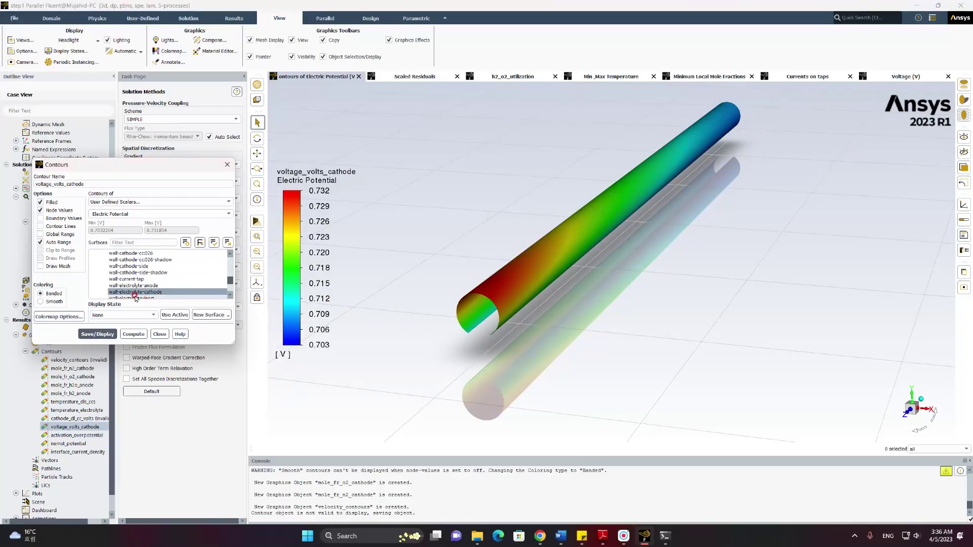
click(159, 334)
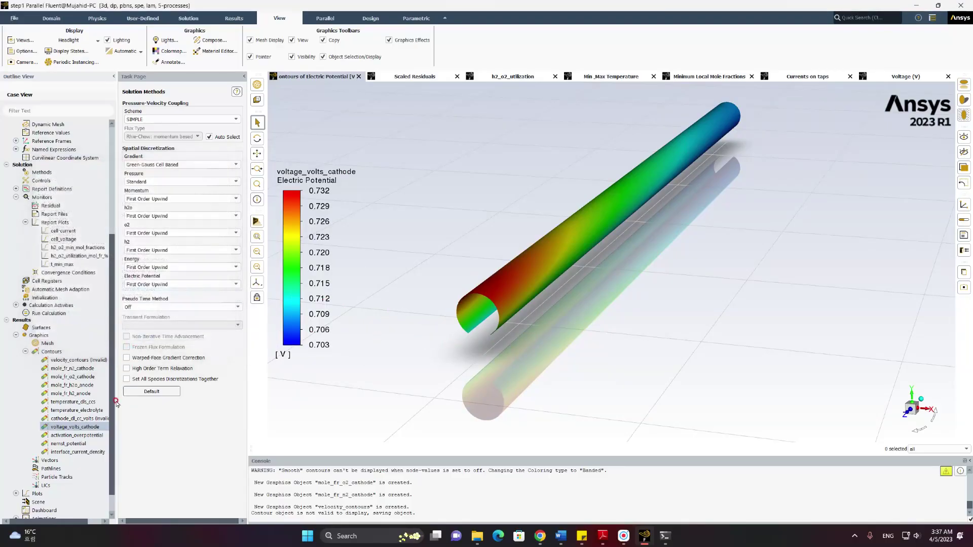
Display the activation_overpotential contour and check which electrolyte wall surfaces it is plotted on
double_click(92, 436)
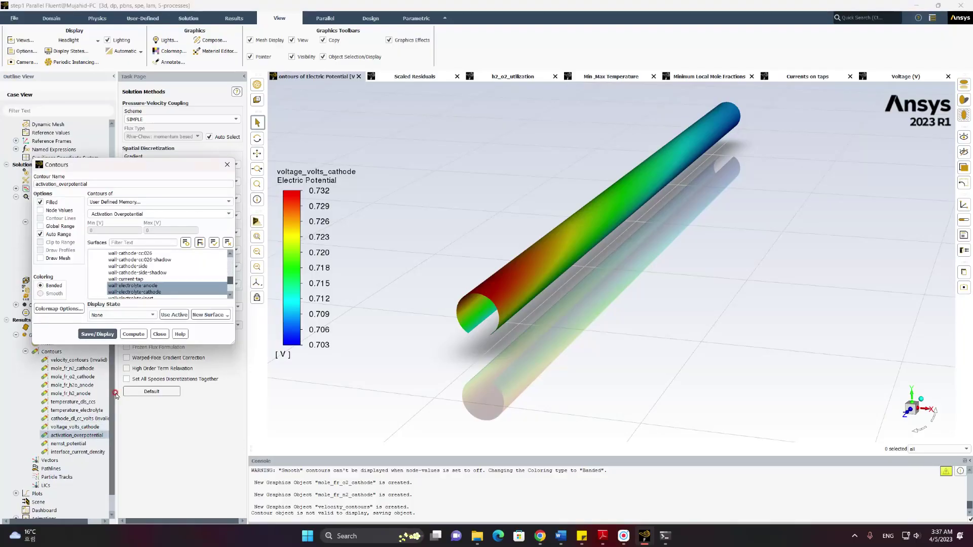
click(116, 336)
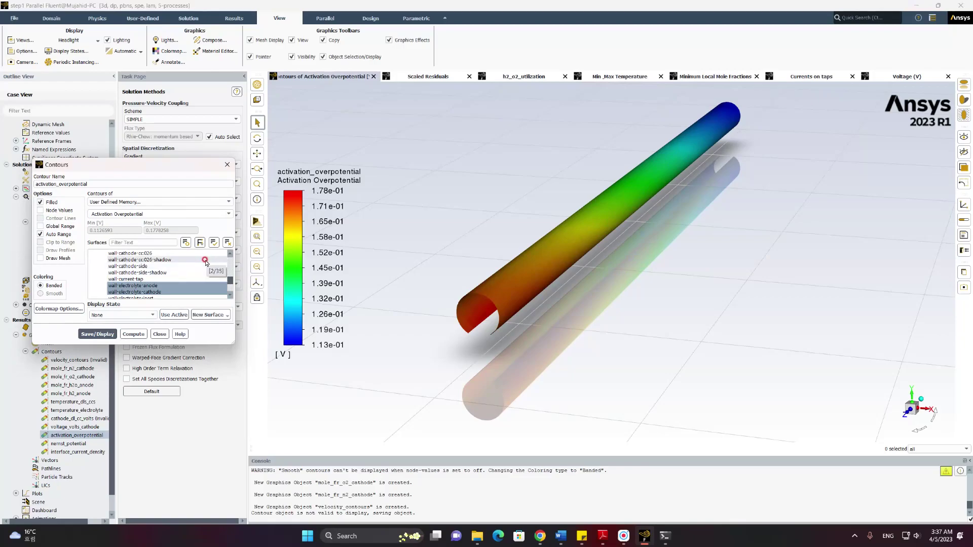
scroll(187, 269, down, 2)
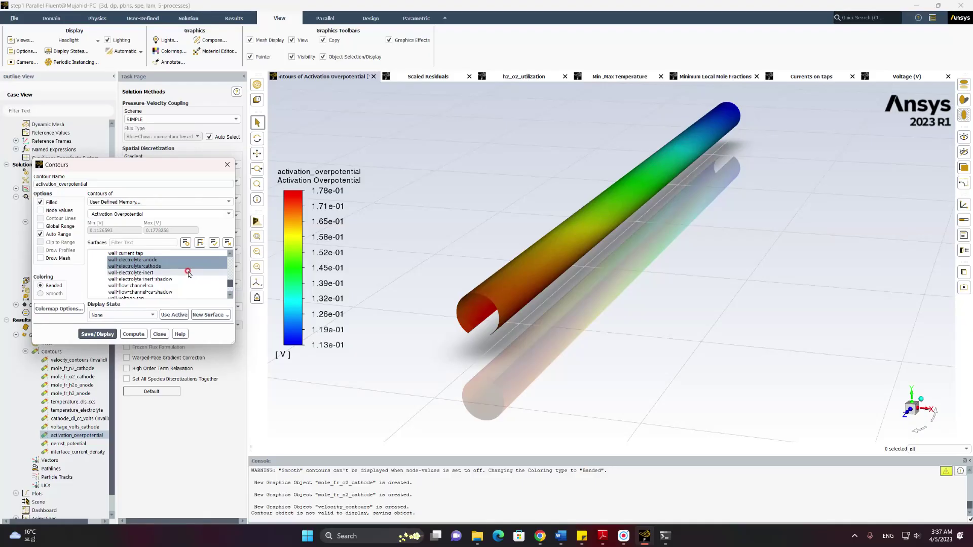
click(161, 334)
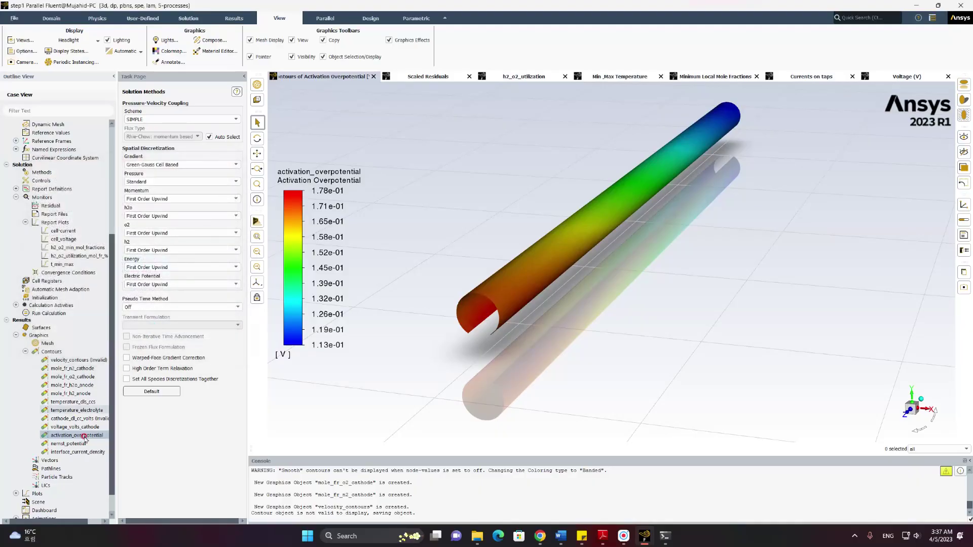
Display the interface_current_density contour on the electrolyte anode and cathode walls
double_click(78, 453)
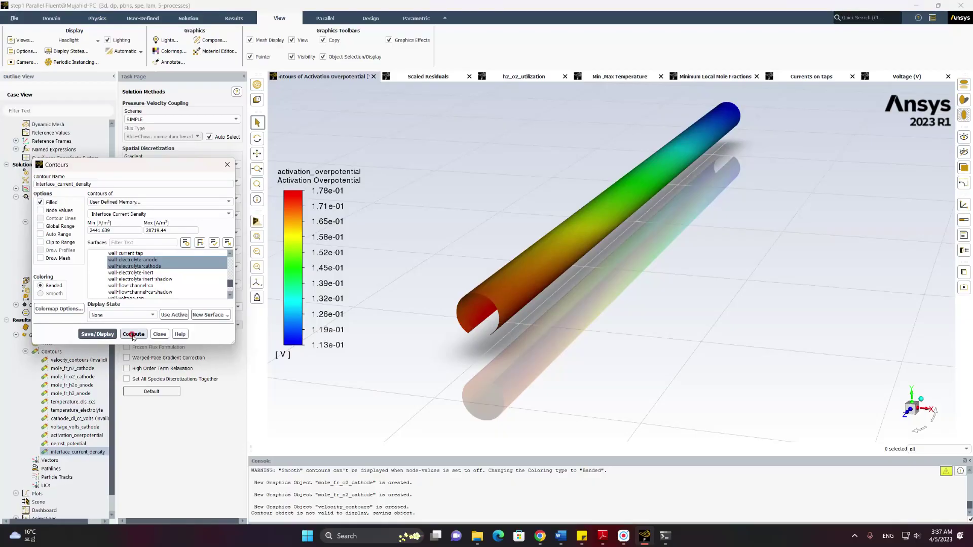
click(115, 334)
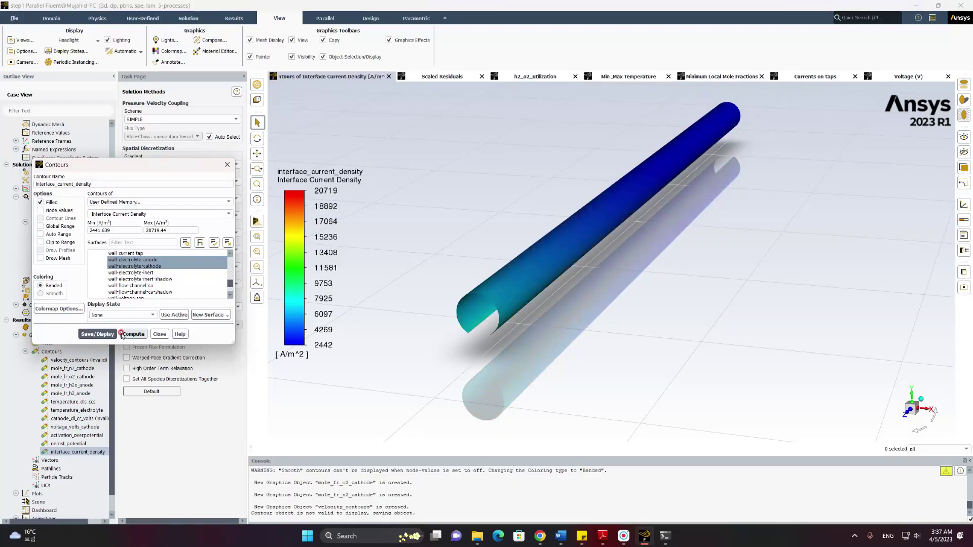
click(200, 316)
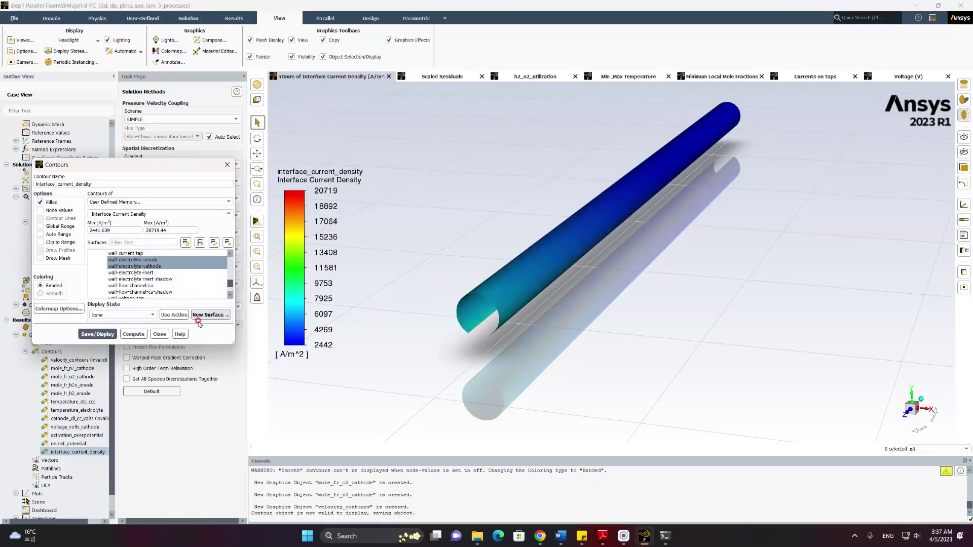
click(160, 334)
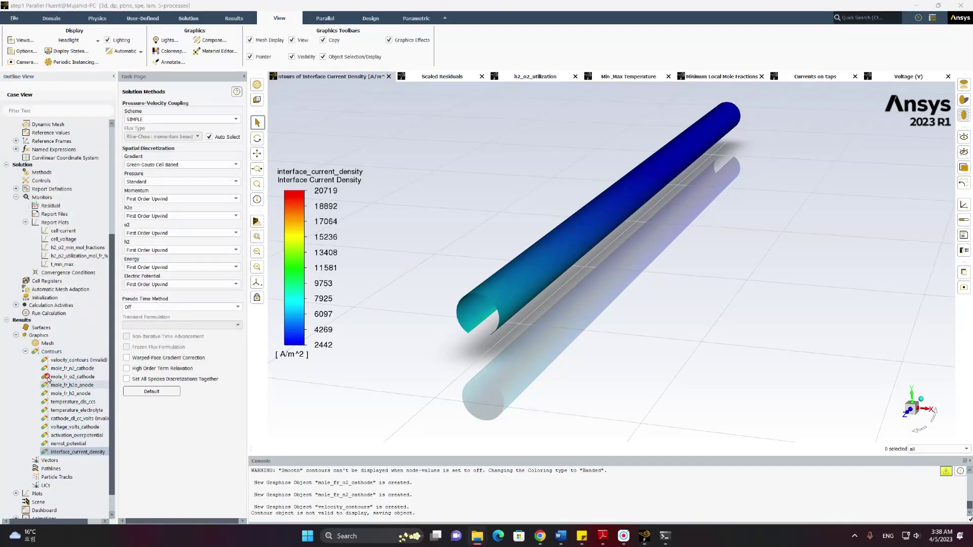
Import the saved scene definitions from file into the results
click(26, 352)
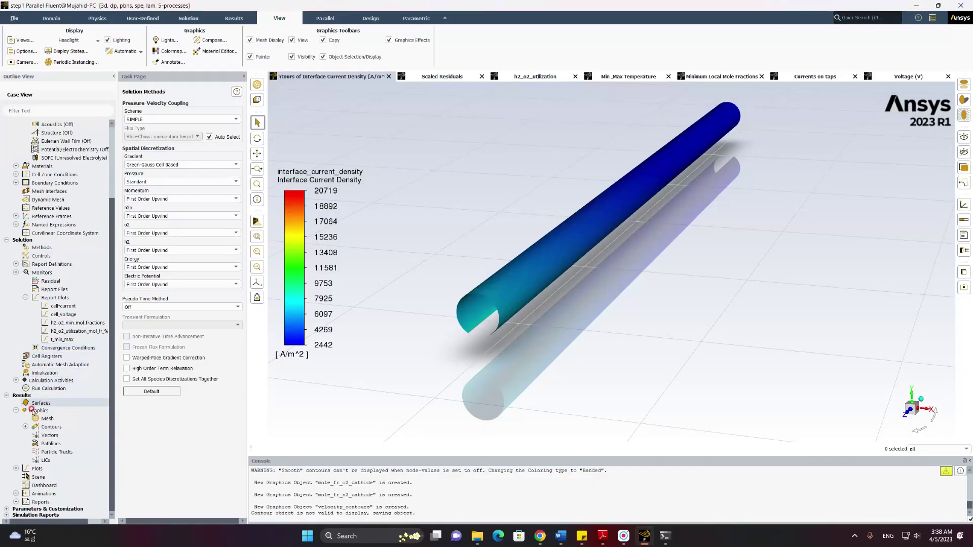
right_click(41, 477)
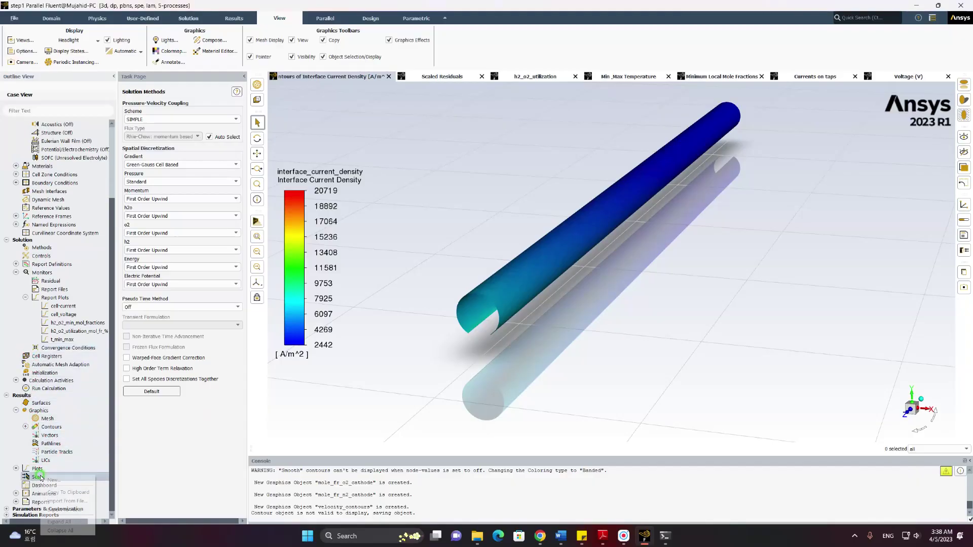
click(74, 501)
double_click(440, 253)
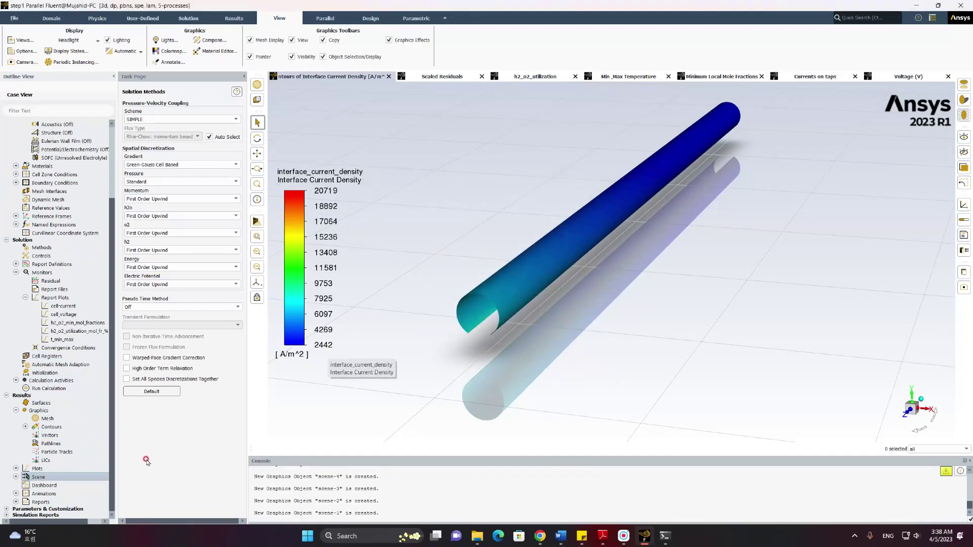
Import the saved mesh display definitions from file into the results graphics
click(25, 427)
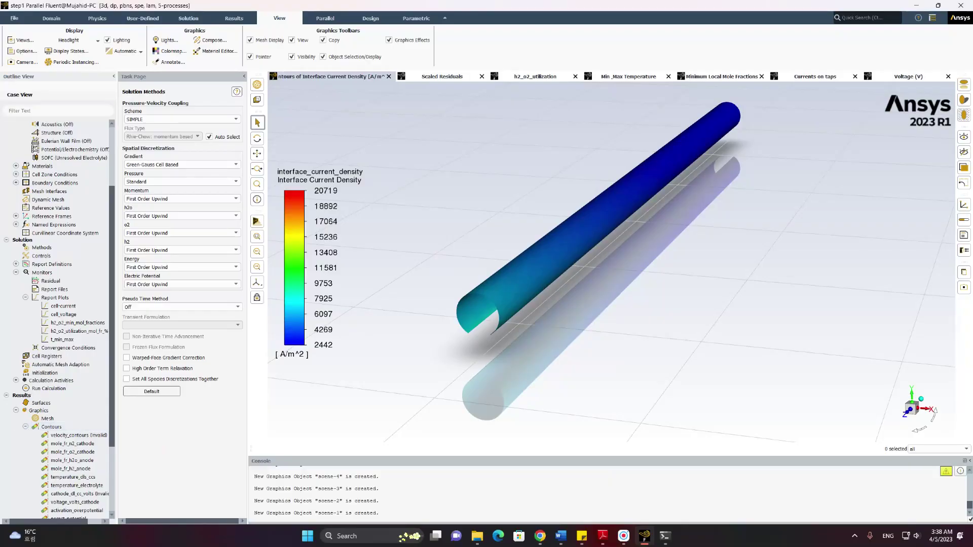
right_click(48, 419)
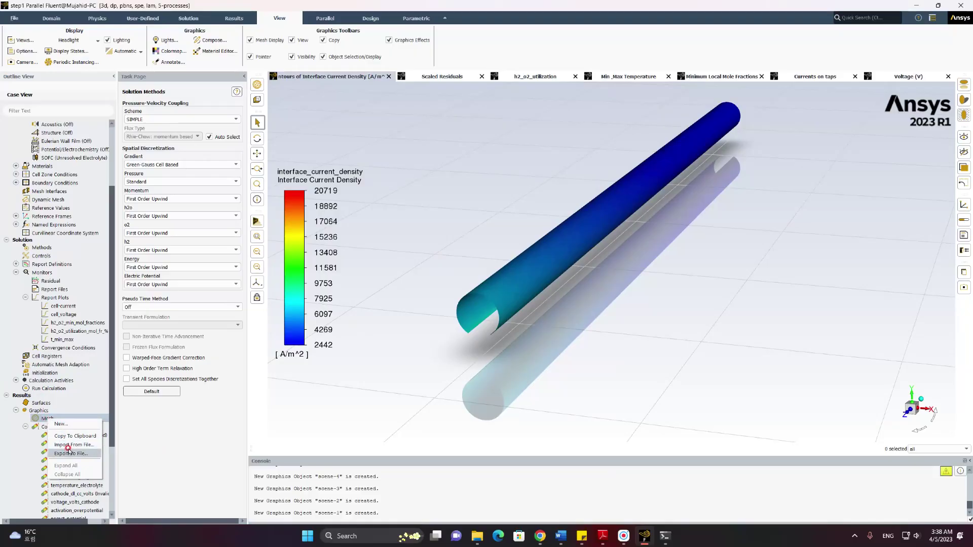
click(71, 445)
double_click(446, 242)
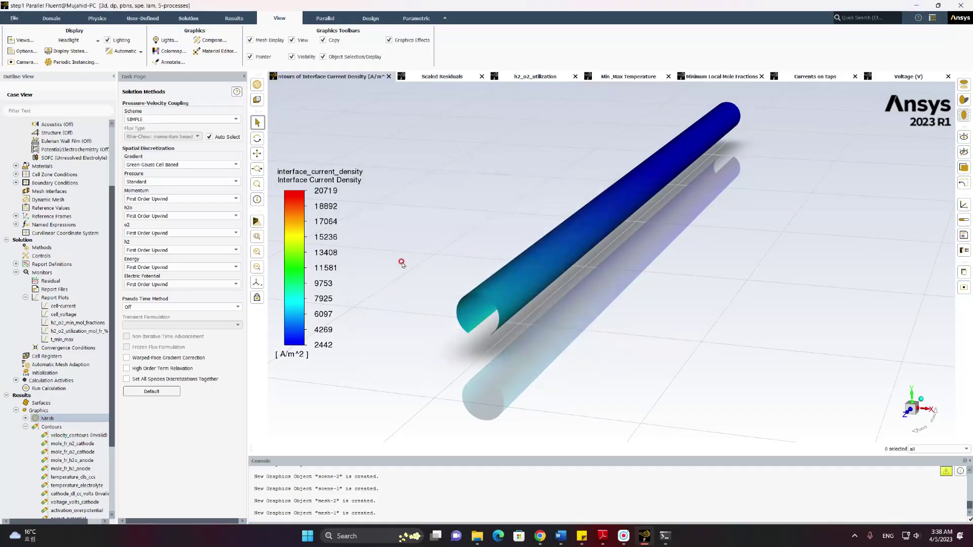
Display the imported mesh-1 view of the tube with faces only
click(25, 419)
double_click(54, 428)
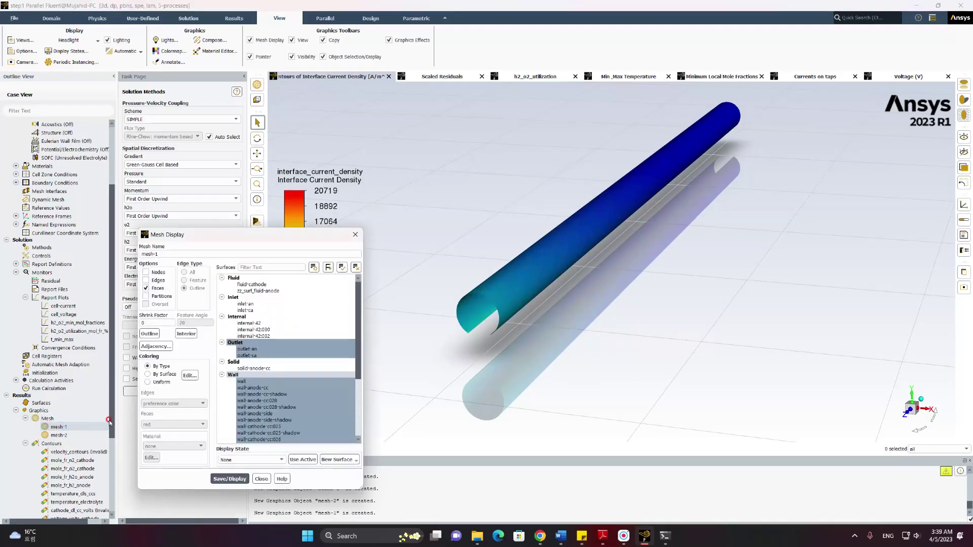
click(223, 479)
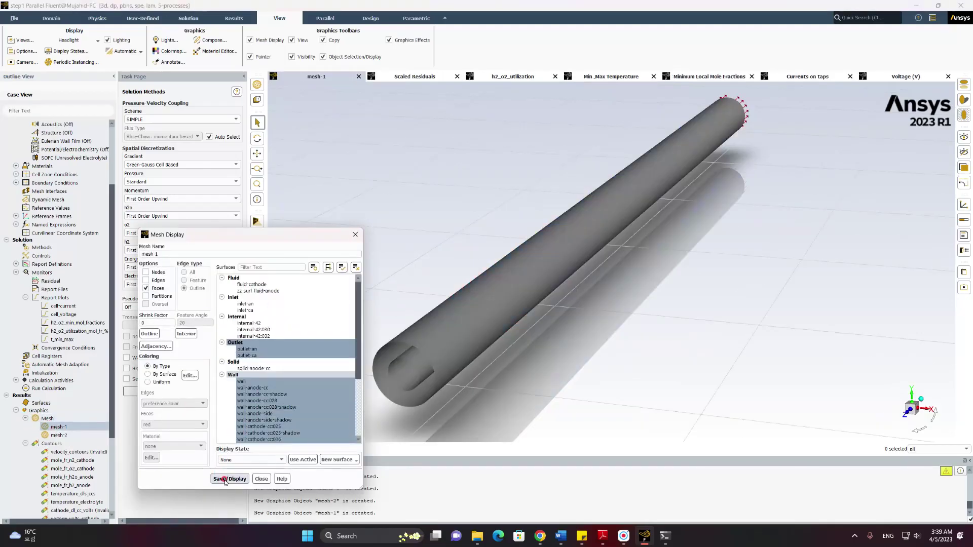
Display the imported mesh-2 view of the tube with edges, faces and partitions
click(40, 434)
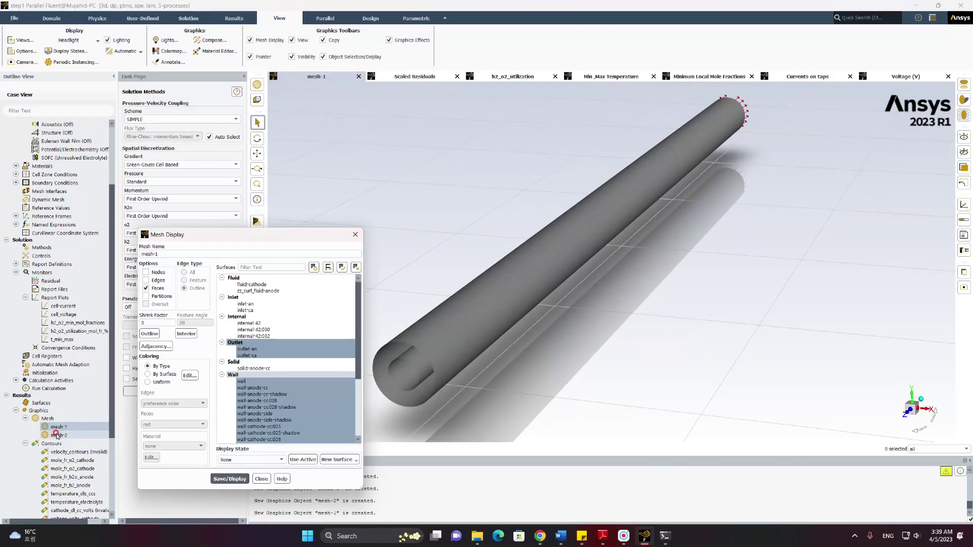
double_click(57, 435)
click(223, 478)
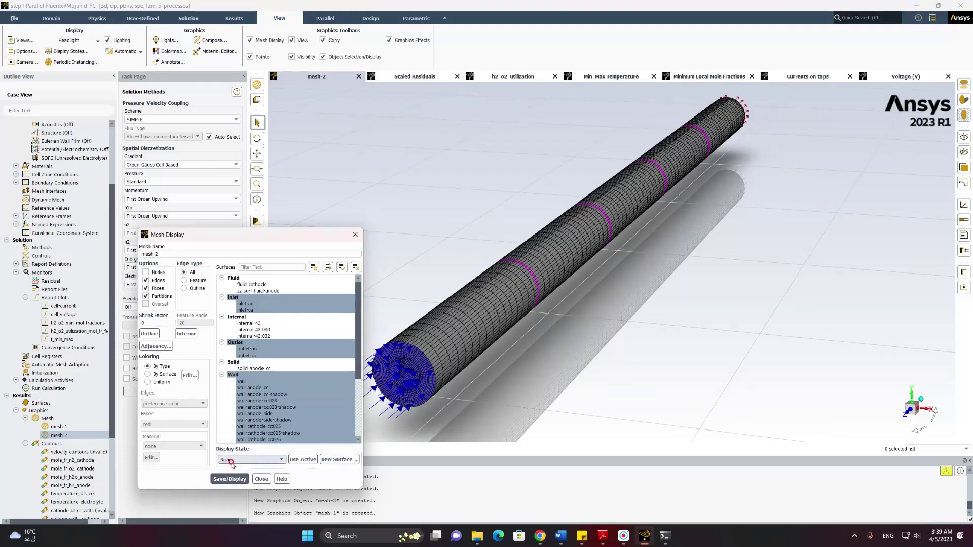
click(280, 420)
click(276, 427)
click(272, 433)
click(261, 479)
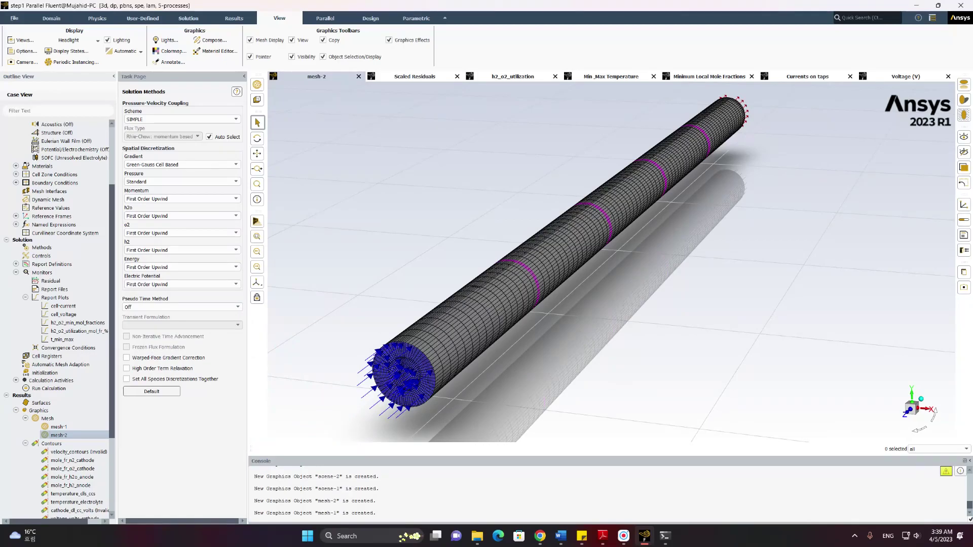
Import the saved vector plot definitions from file into the results graphics
click(8, 411)
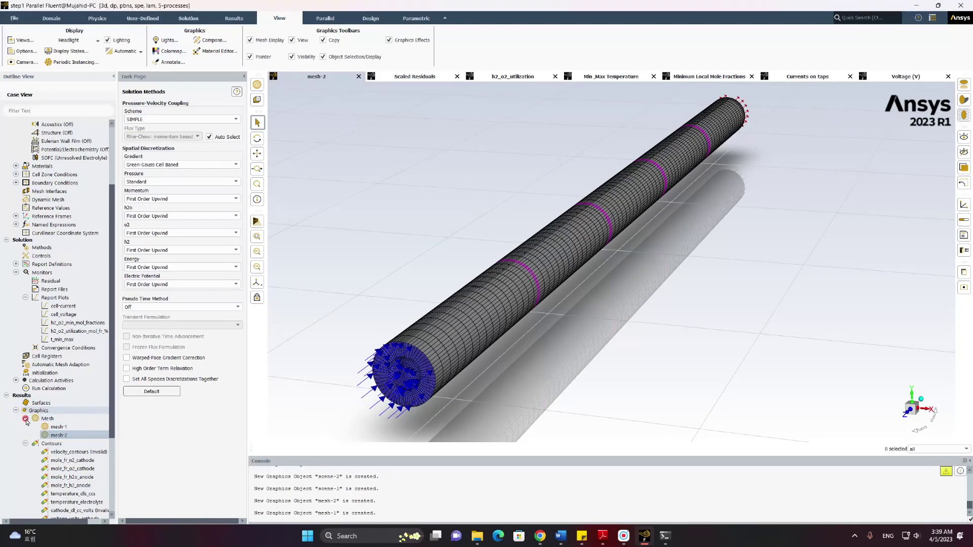
scroll(31, 421, down, 5)
click(55, 437)
right_click(55, 437)
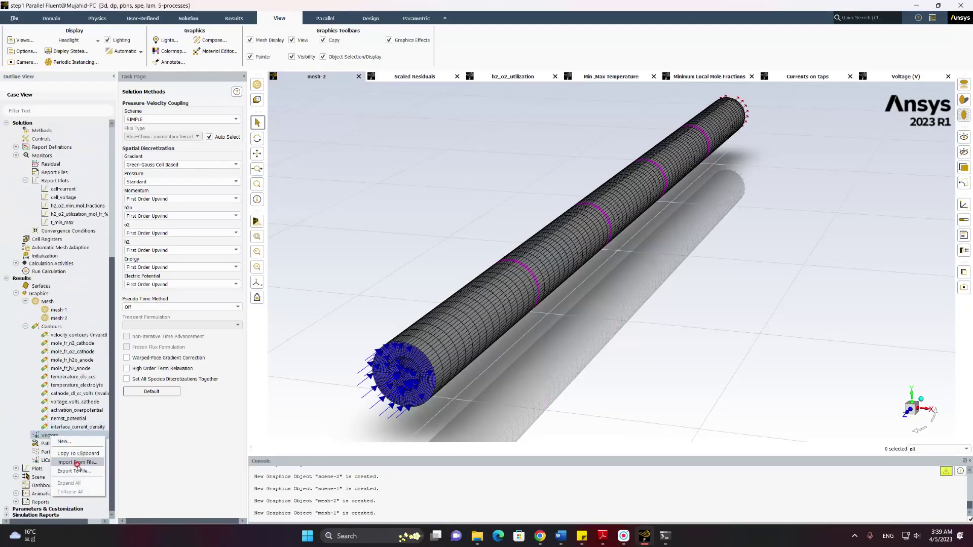
click(77, 463)
double_click(437, 261)
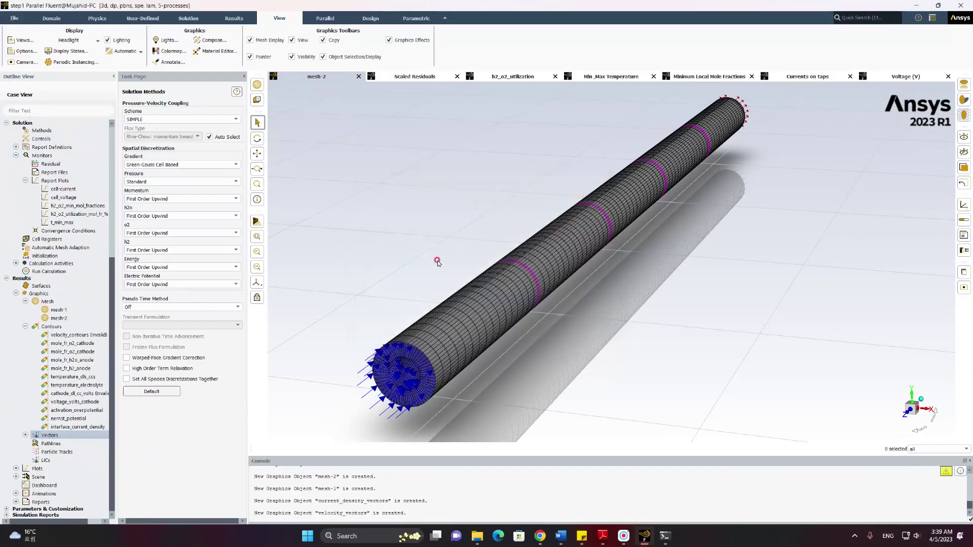
Display the velocity_vectors plot coloured by mass fraction of o2 and examine the vectors at the tube's inlet end
click(25, 435)
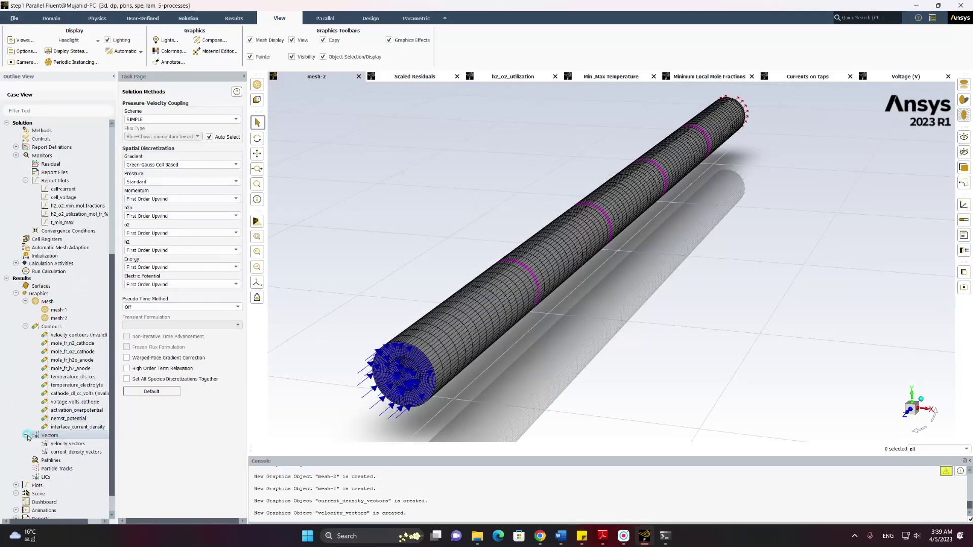
double_click(72, 444)
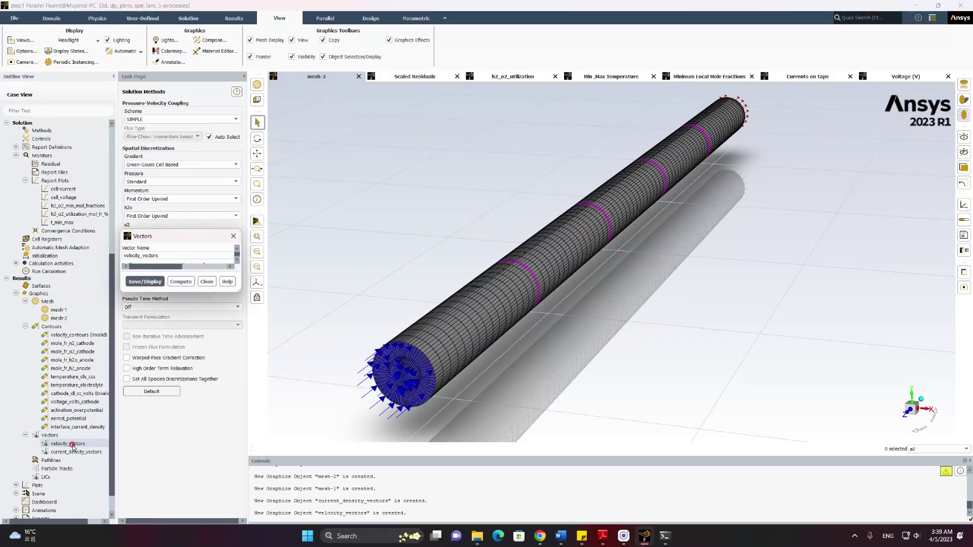
click(223, 421)
click(189, 420)
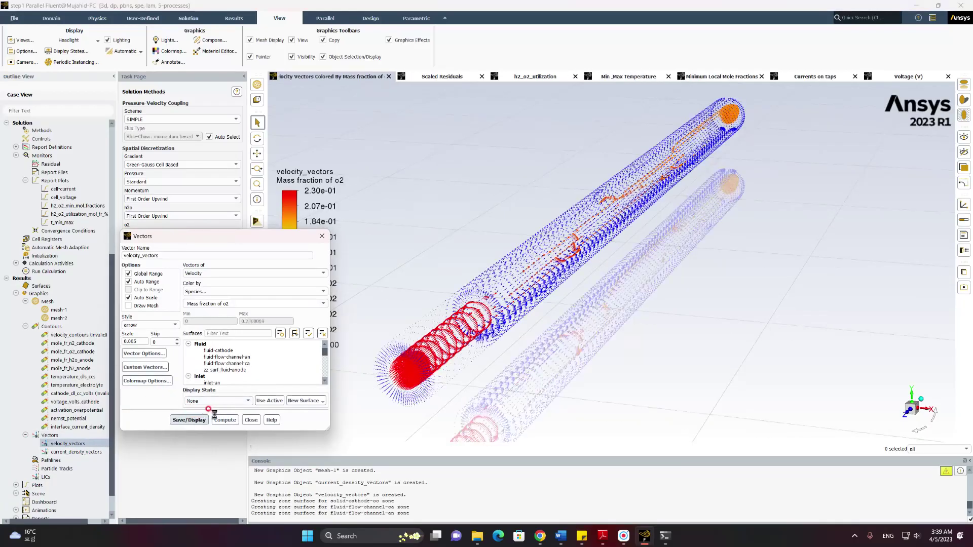
click(269, 304)
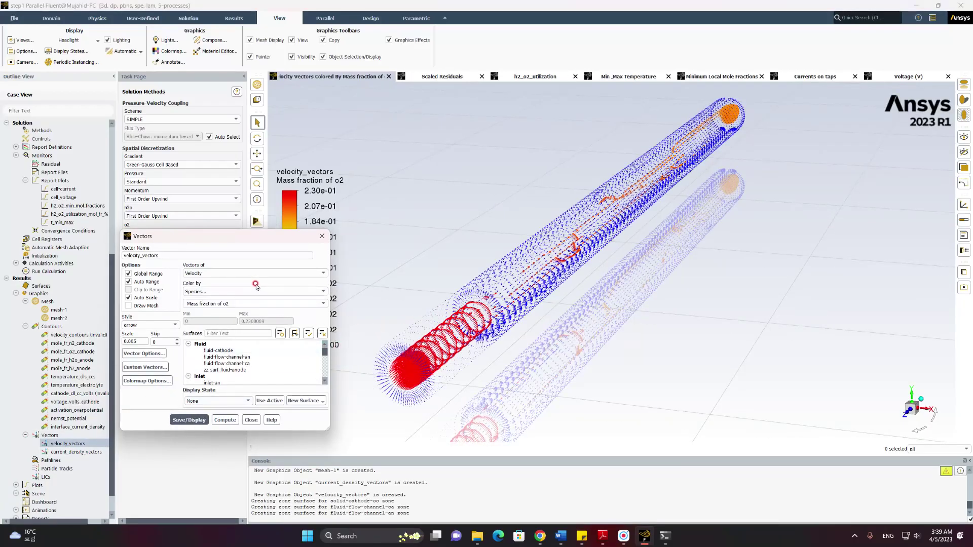
click(255, 285)
drag(266, 237, 175, 143)
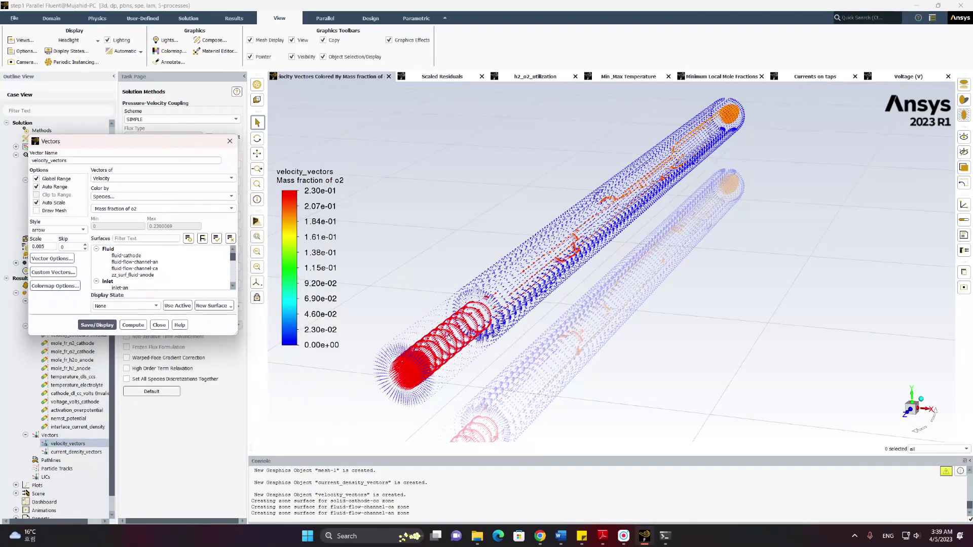
scroll(434, 394, up, 3)
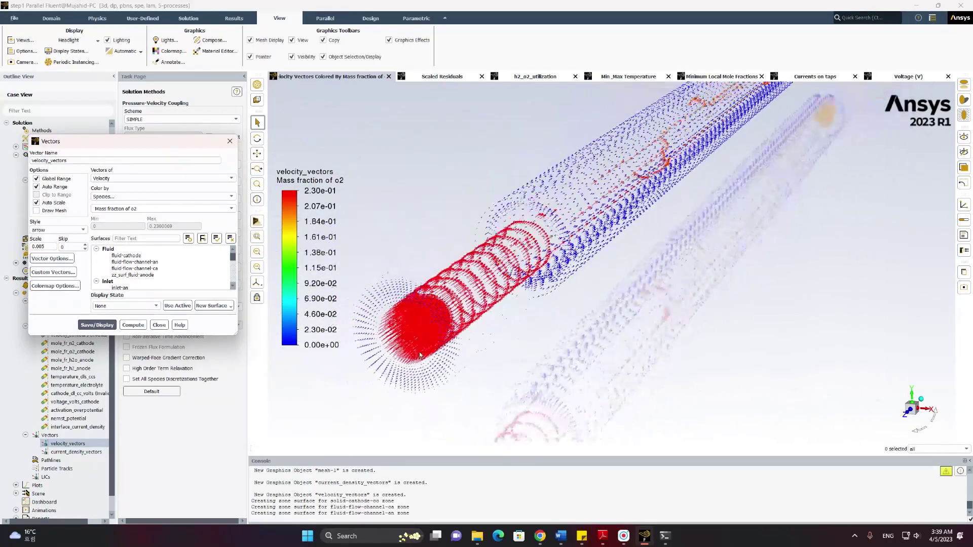
mouse_move(451, 345)
mouse_down()
mouse_move(463, 311)
mouse_move(442, 345)
mouse_up()
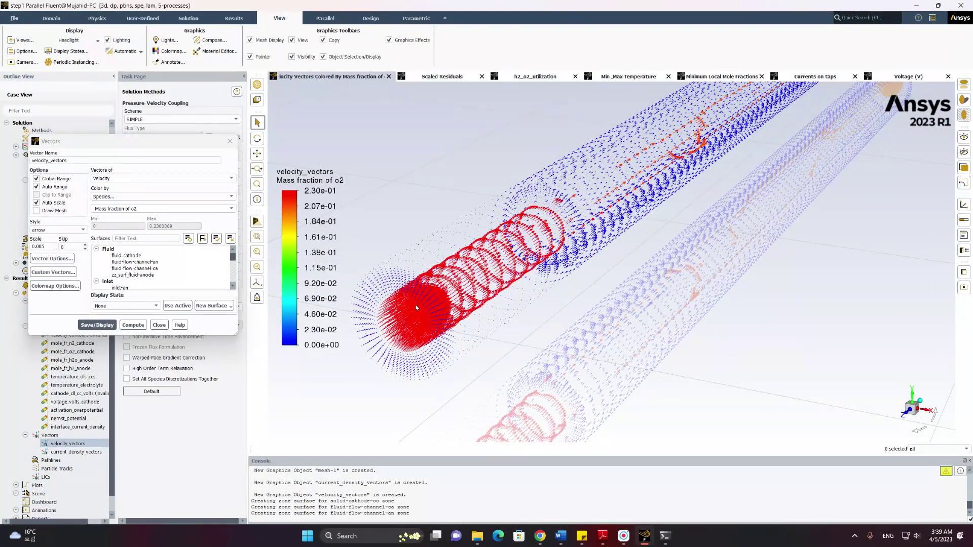
Examine the velocity_vectors plot along the full length of the tube and redisplay it
scroll(503, 250, down, 2)
scroll(652, 179, down, 2)
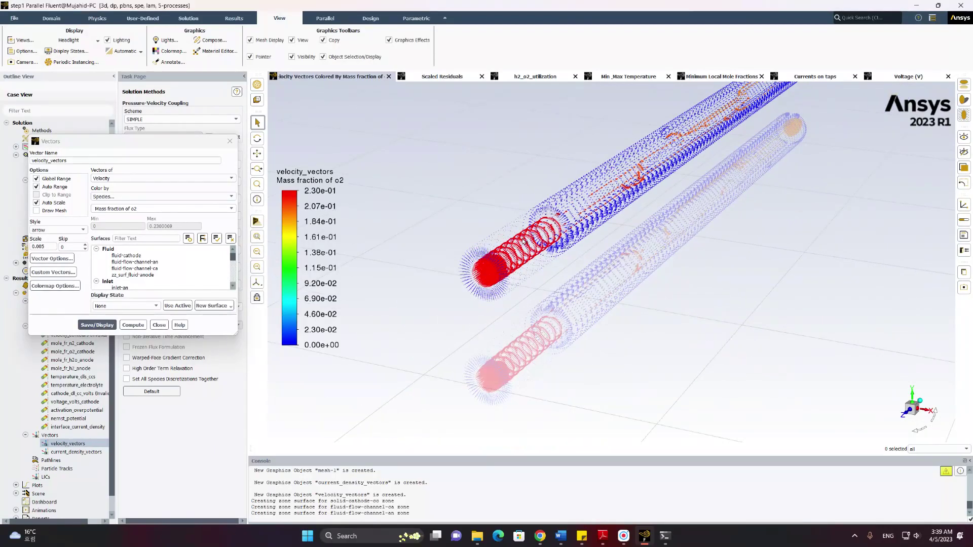
drag(602, 215, 529, 287)
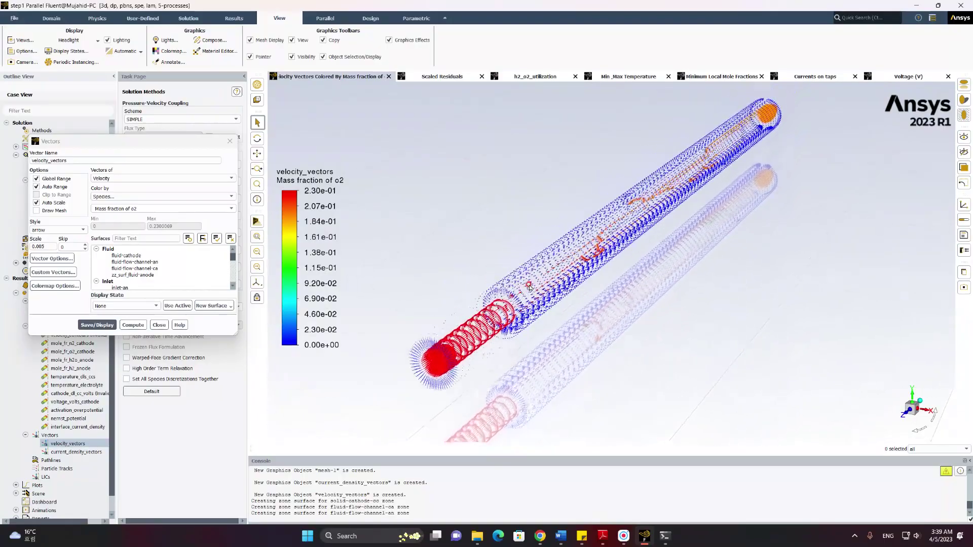
drag(685, 174, 667, 189)
click(116, 325)
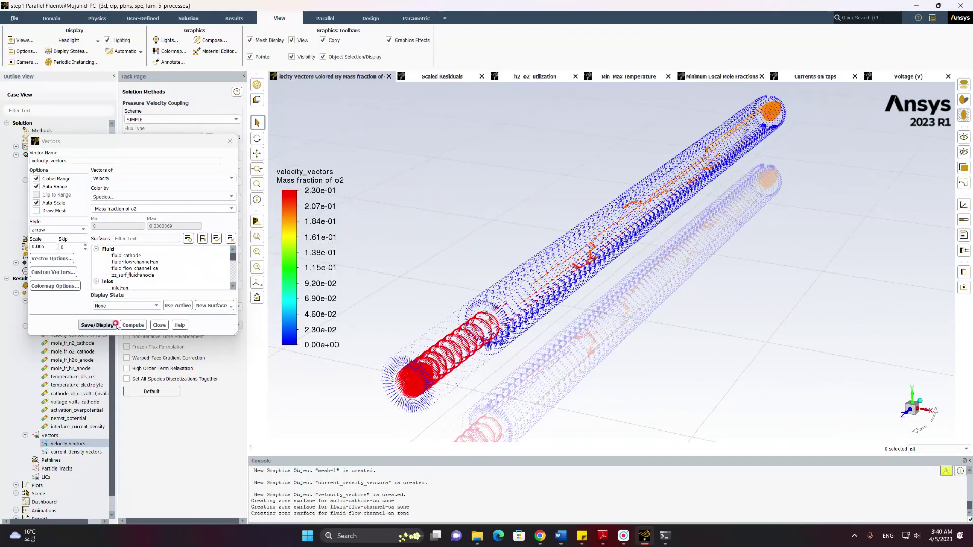
Display the current_density_vectors plot coloured by electric potential and examine the arrows at the tube's near end
right_click(64, 452)
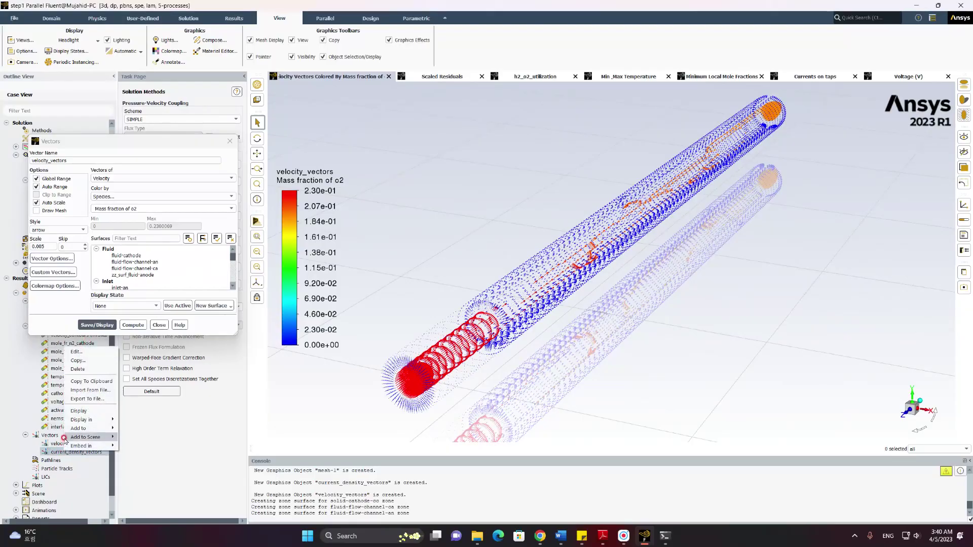
mouse_move(70, 420)
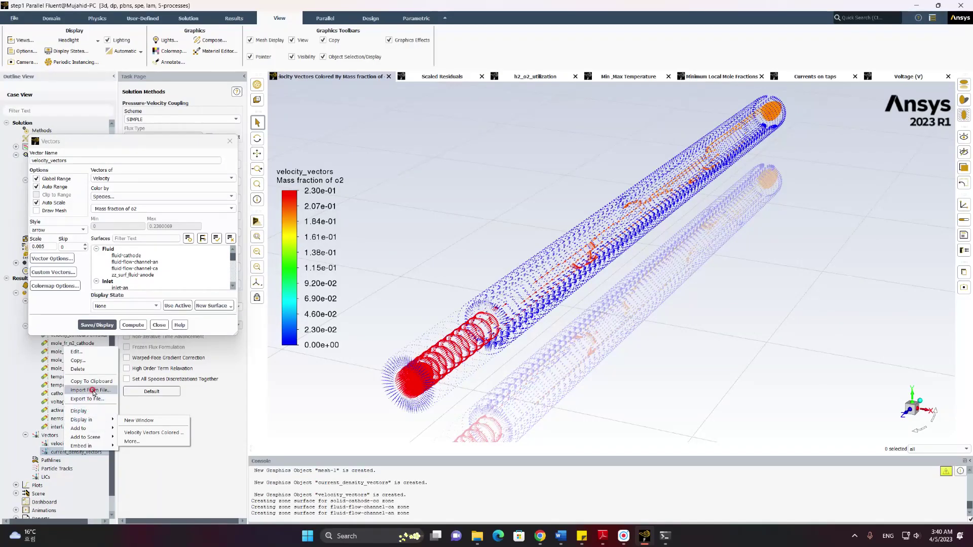
double_click(51, 453)
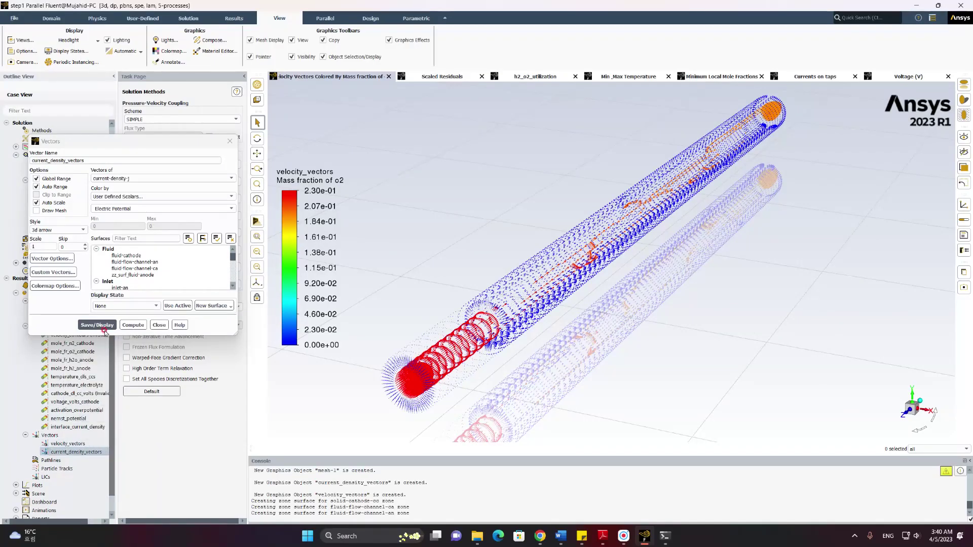
click(124, 321)
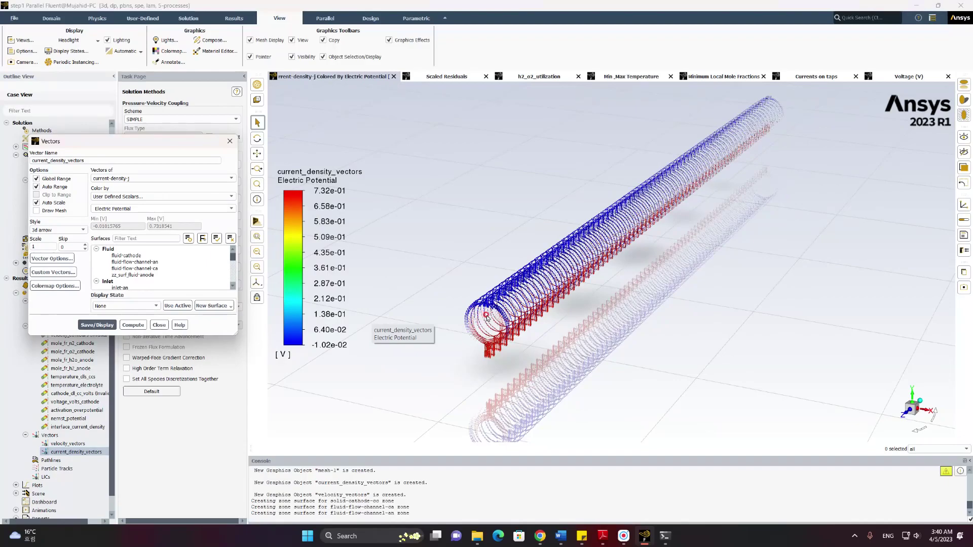
scroll(488, 317, up, 3)
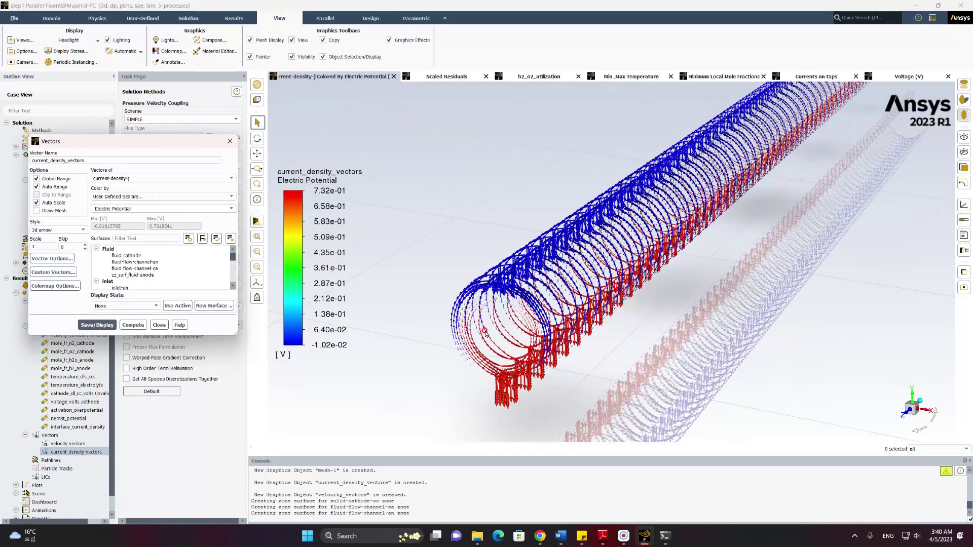
scroll(511, 271, up, 4)
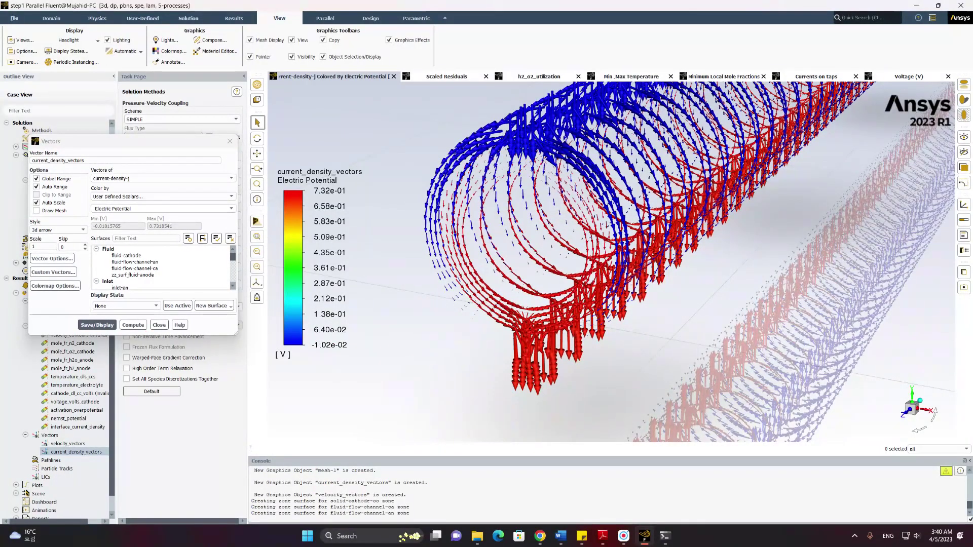
click(160, 325)
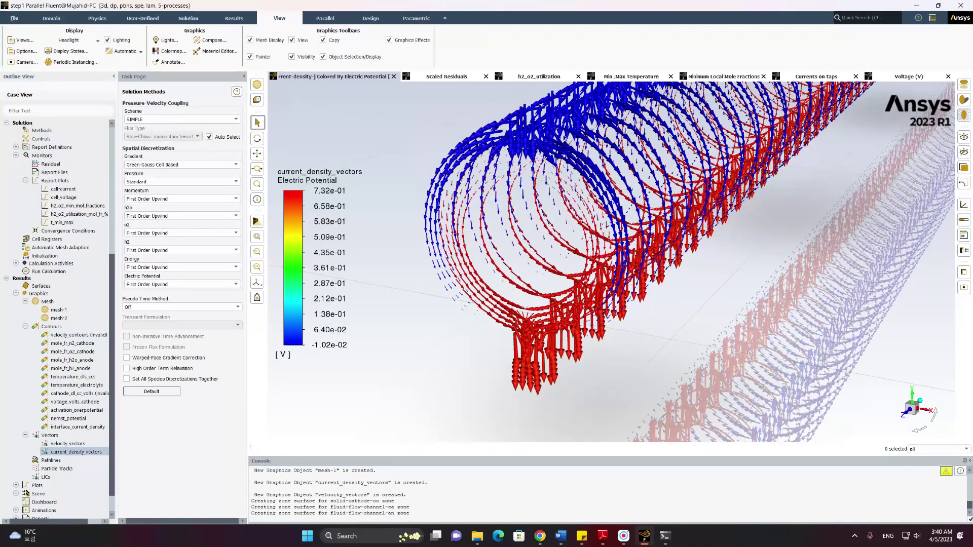
Set the SOFC model's total system voltage to 0.6 V and run the calculation for 100 iterations
click(78, 212)
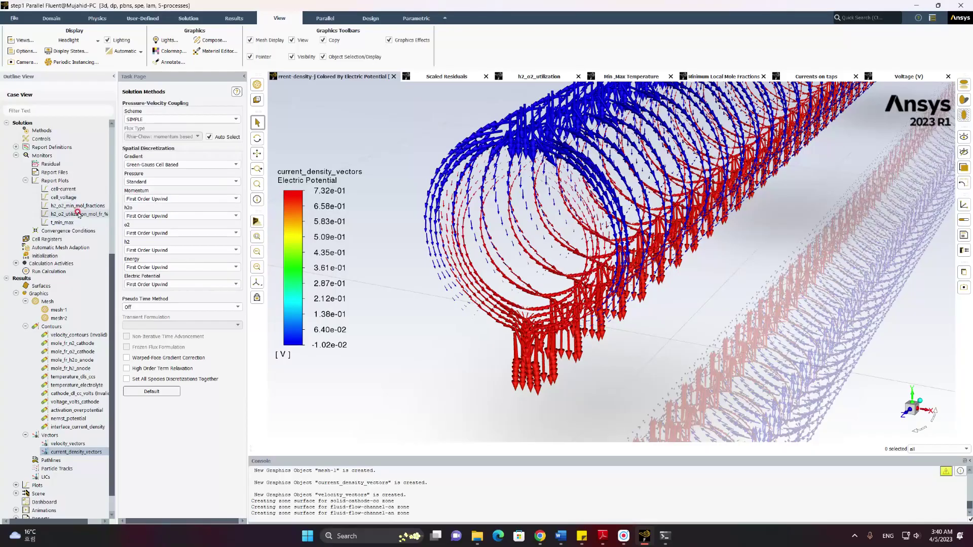
scroll(76, 218, up, 8)
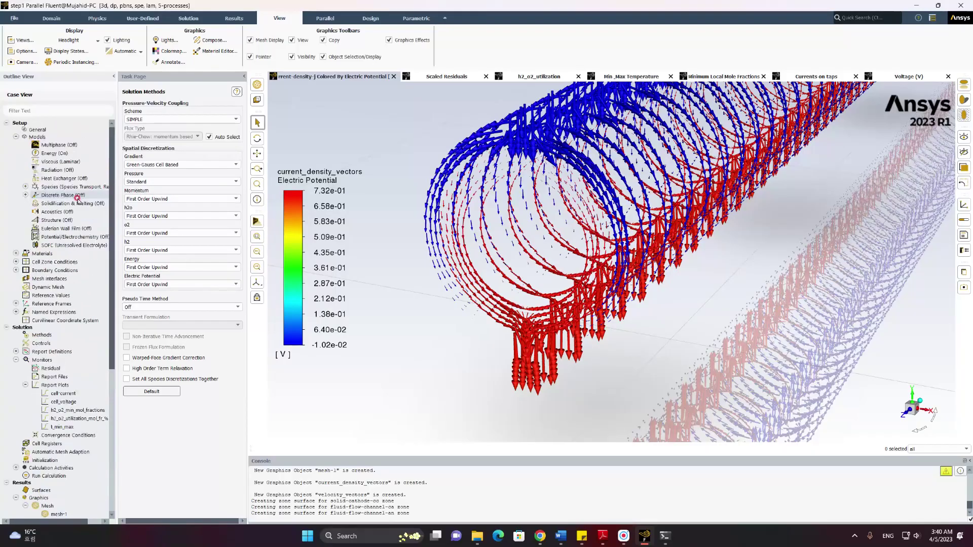
double_click(61, 246)
drag(355, 299, 311, 298)
text(0)
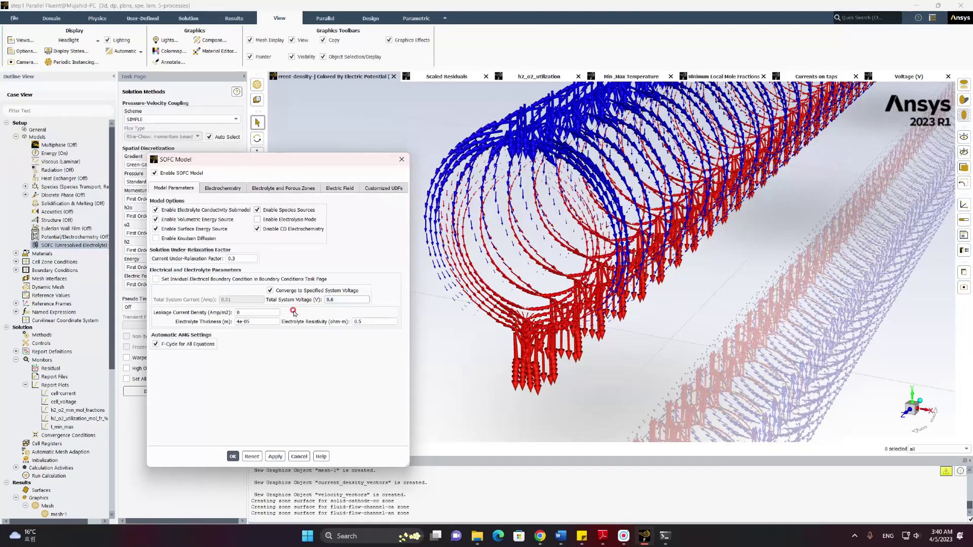
click(233, 456)
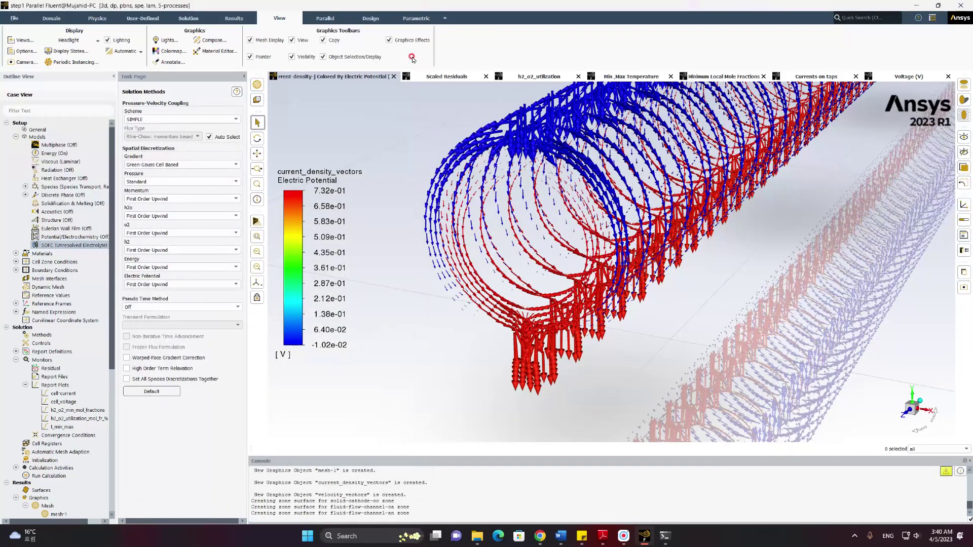
click(185, 19)
click(571, 51)
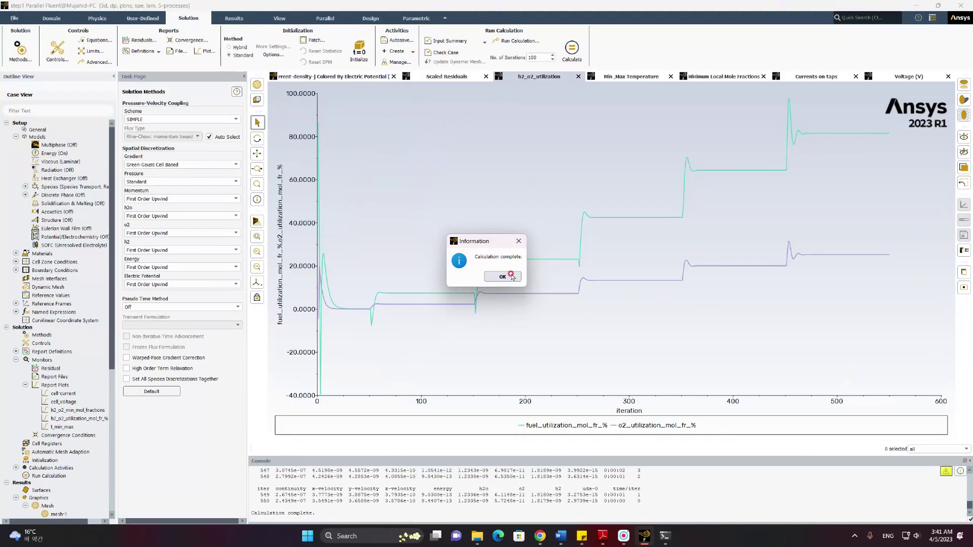
click(509, 273)
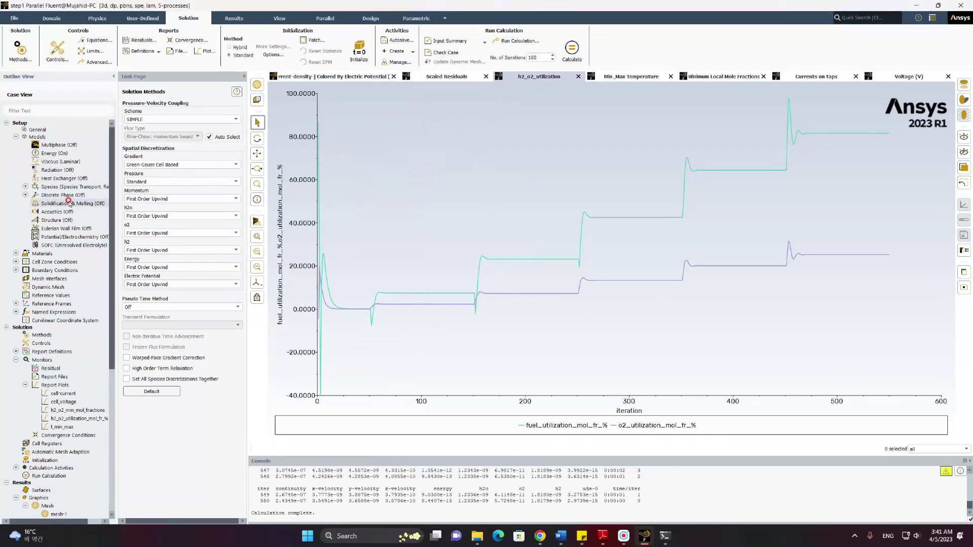
Lower the SOFC model's total system voltage to 0.5 V and run another 100 iterations
double_click(63, 245)
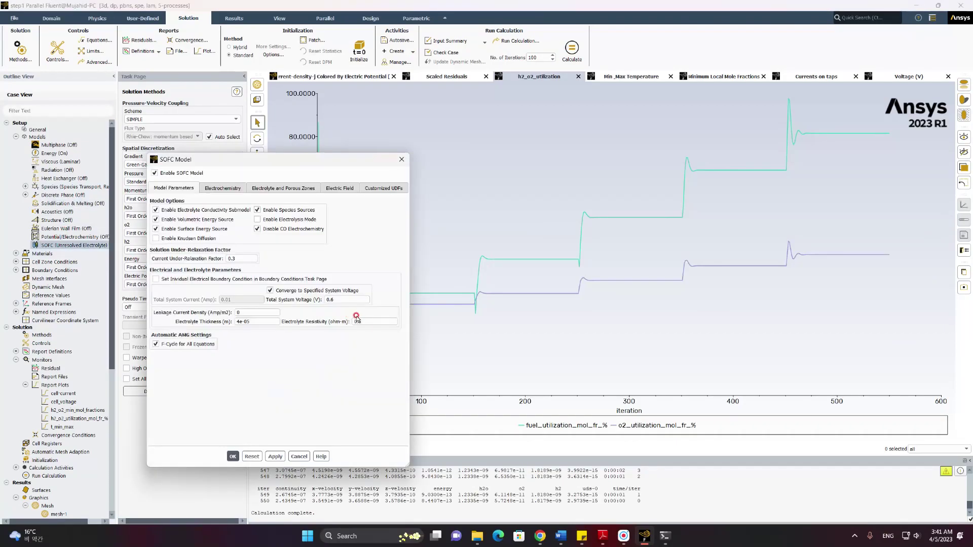
click(299, 292)
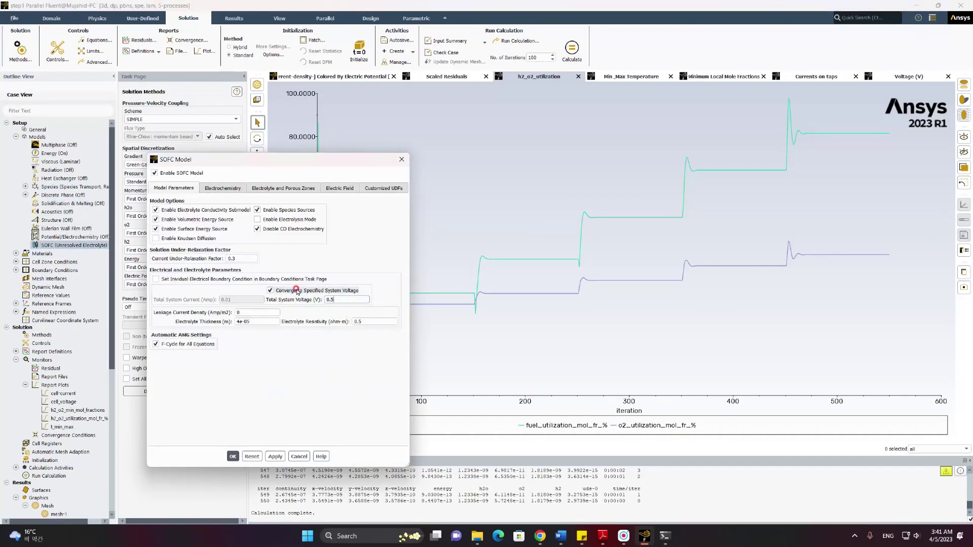
click(233, 456)
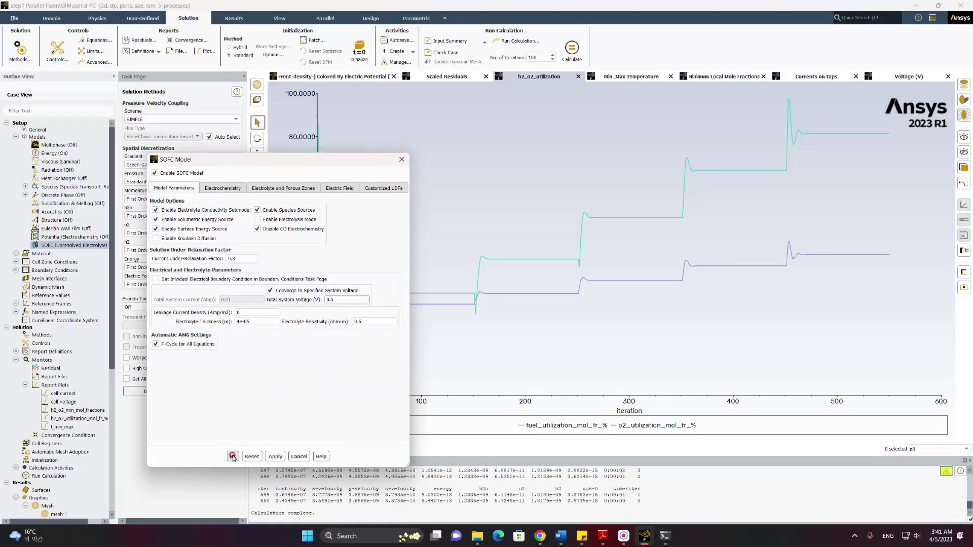
click(571, 46)
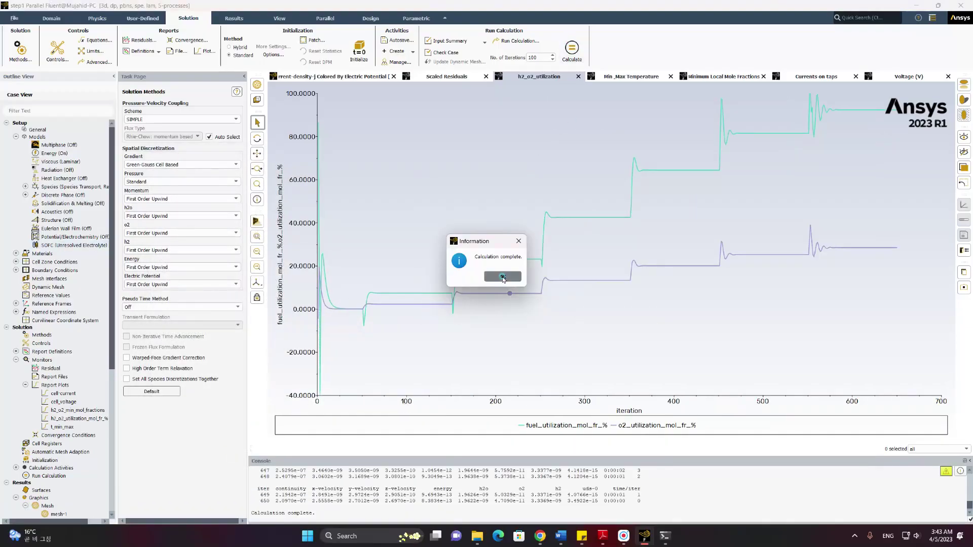
click(481, 284)
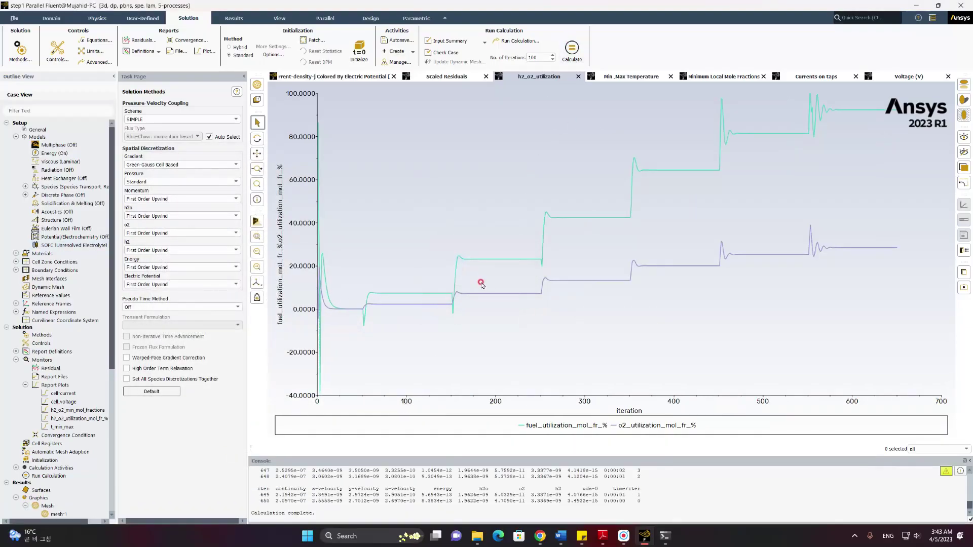
Reduce the SOFC model's total system voltage to 0.4 V and run a further 100 iterations
click(65, 221)
click(68, 245)
double_click(69, 244)
drag(375, 299, 297, 302)
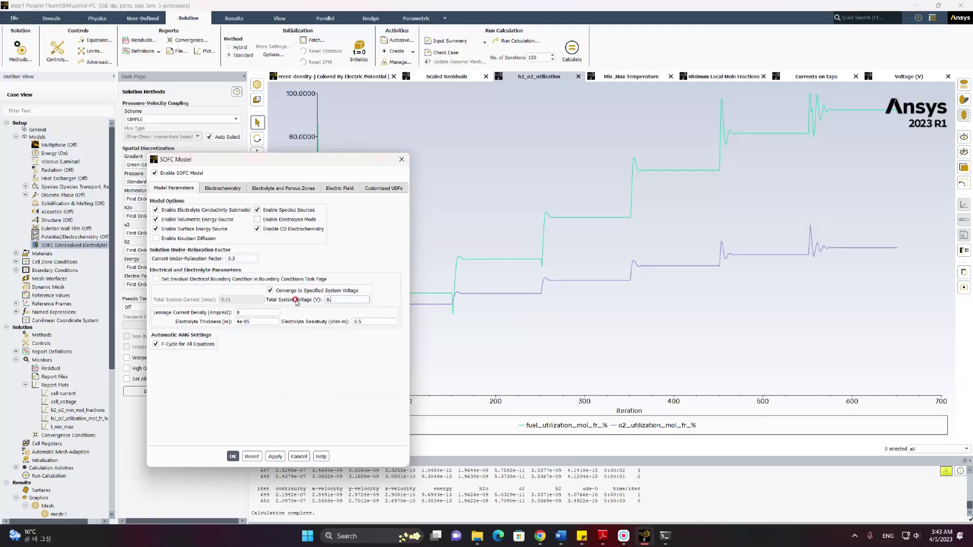
text(0.4)
click(232, 456)
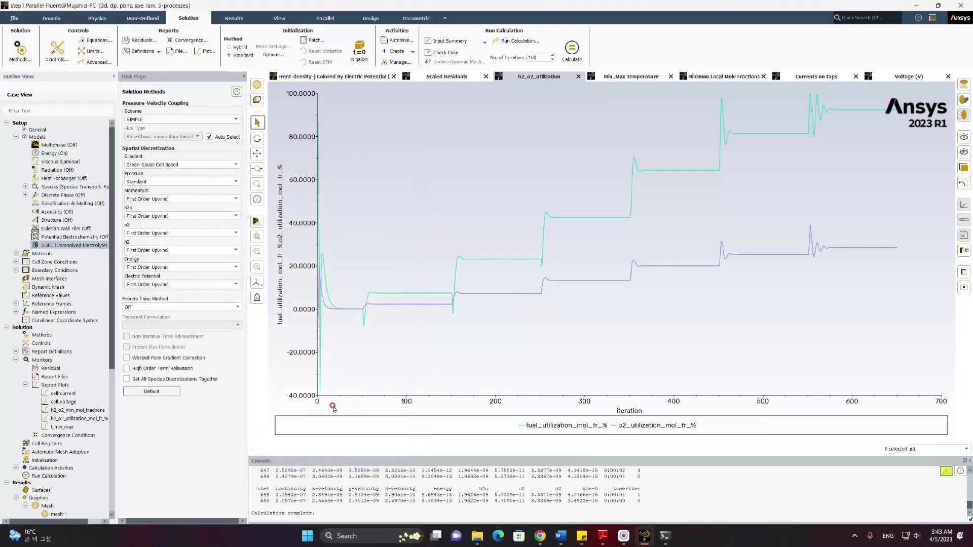
click(573, 51)
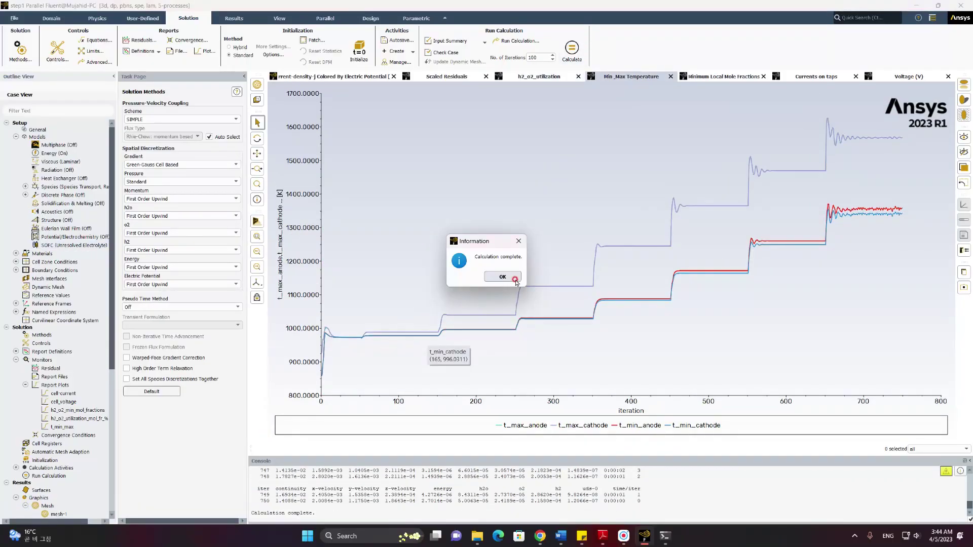
click(501, 277)
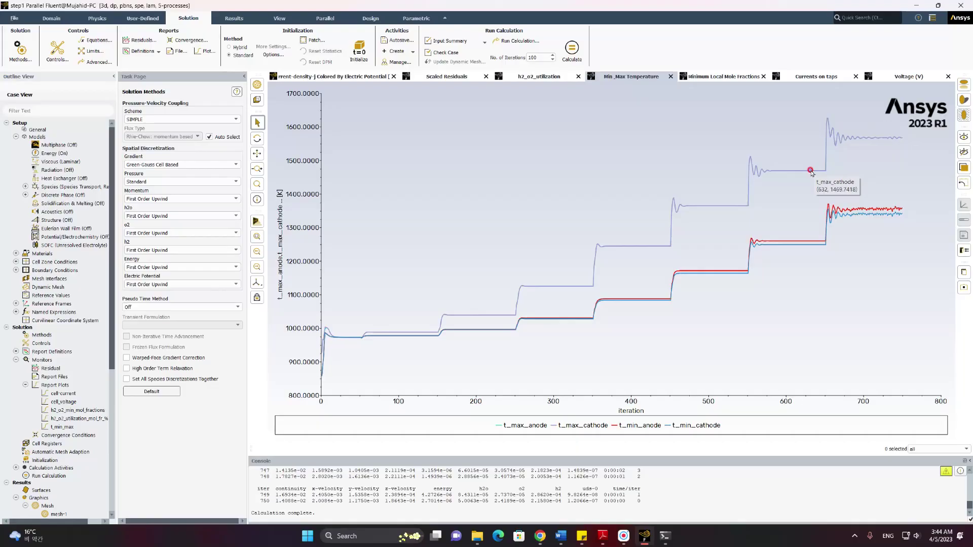
Examine the last iterations of the hydrogen and oxygen curves in the Minimum Local Mole Fractions plot
click(725, 76)
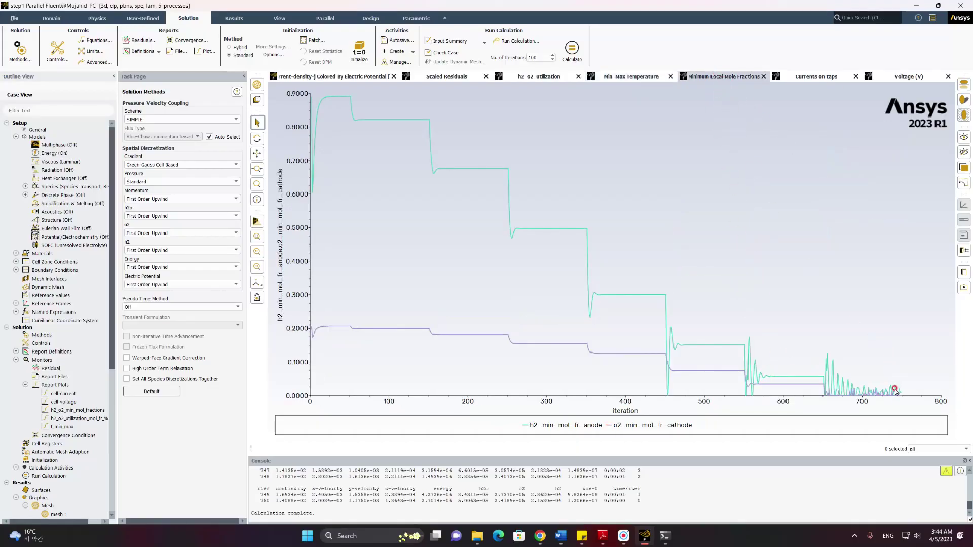
mouse_move(894, 390)
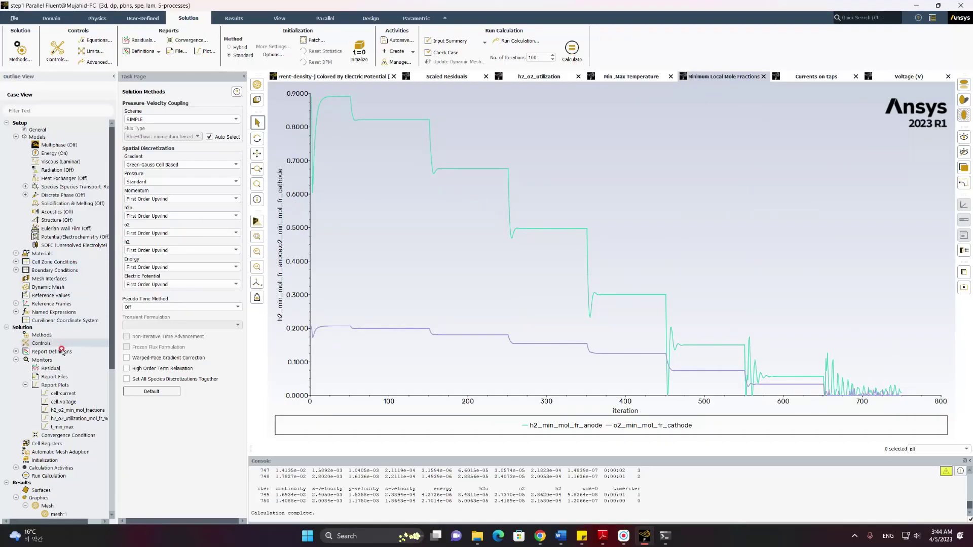
Display the mole_fr_h2_anode contour on the electrolyte anode wall and examine the hydrogen distribution along the tube
scroll(59, 350, down, 2)
scroll(60, 350, down, 8)
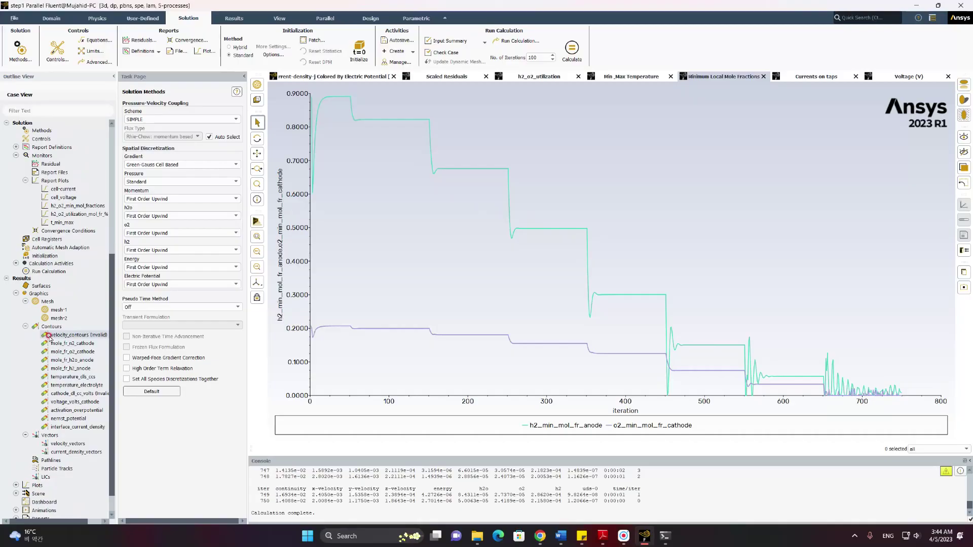
double_click(50, 369)
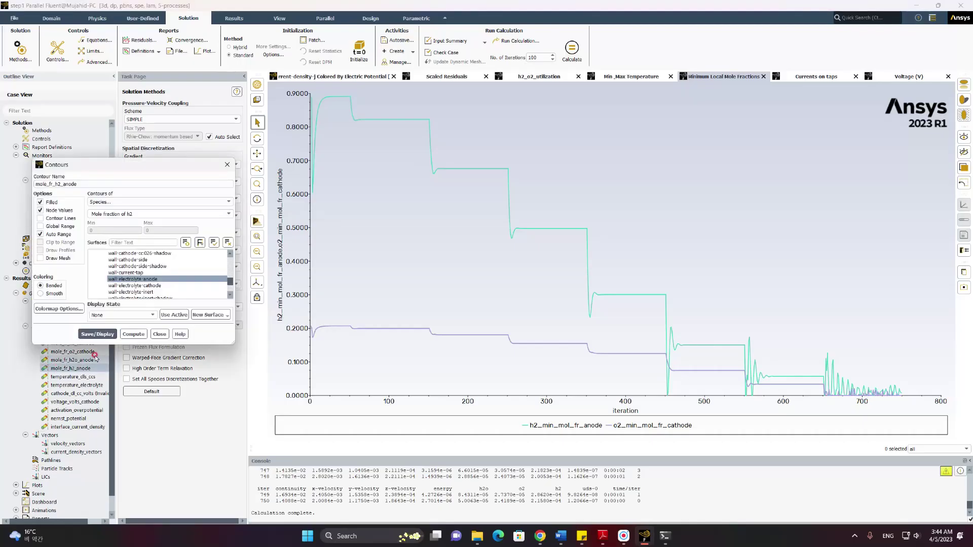
click(97, 334)
scroll(509, 257, up, 3)
scroll(510, 251, down, 8)
drag(538, 215, 573, 261)
scroll(573, 251, up, 2)
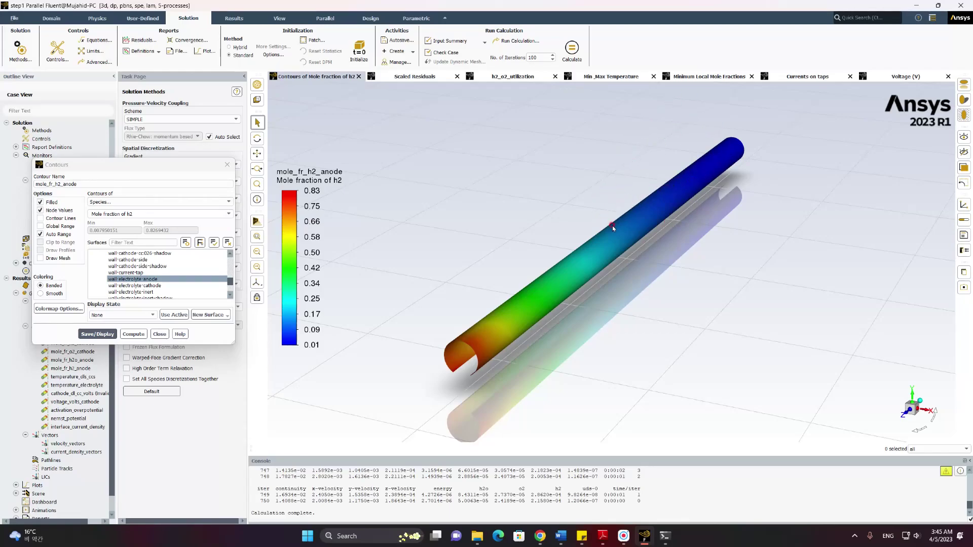
scroll(612, 227, up, 2)
scroll(612, 226, down, 1)
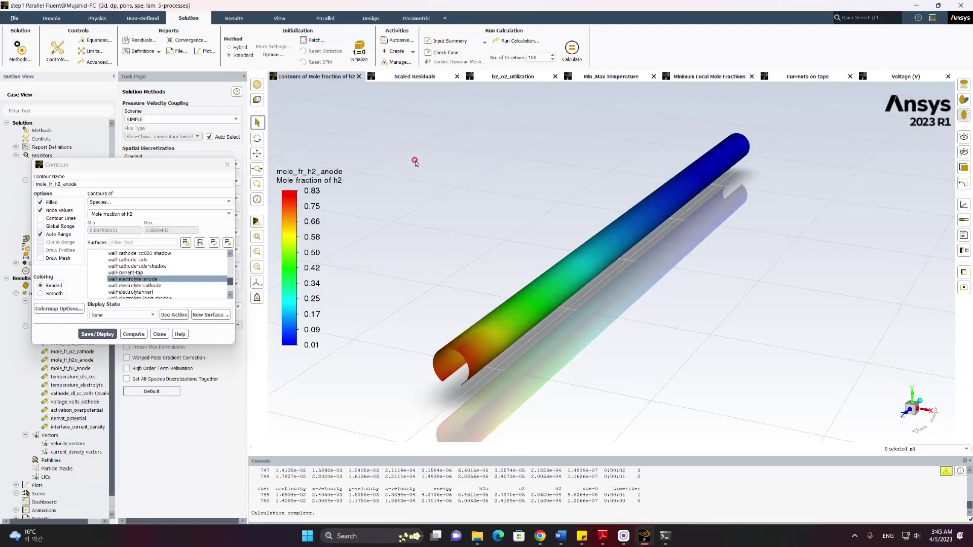
Review the scaled residuals history, and read fuel and oxygen utilization at several iterations in the h2_o2_utilization plot
click(412, 77)
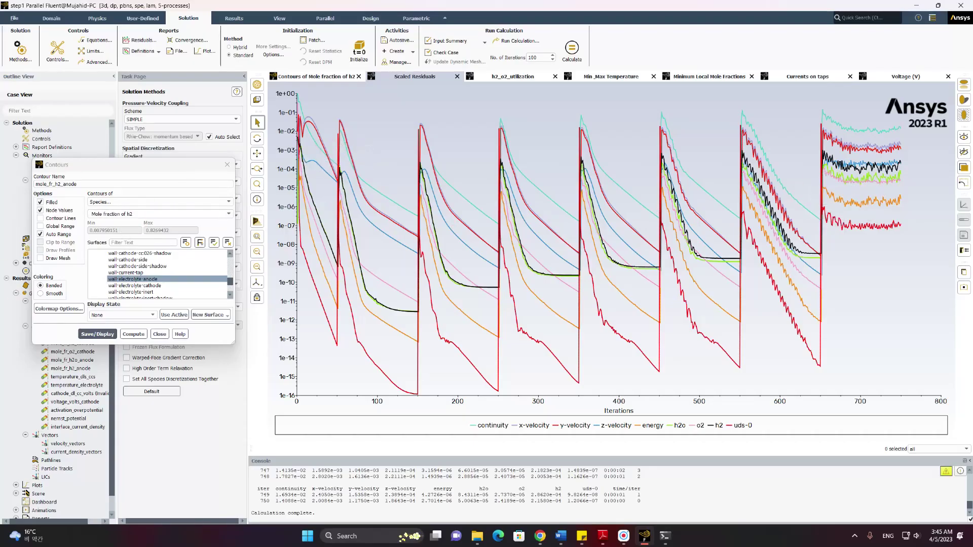
click(523, 76)
mouse_move(501, 259)
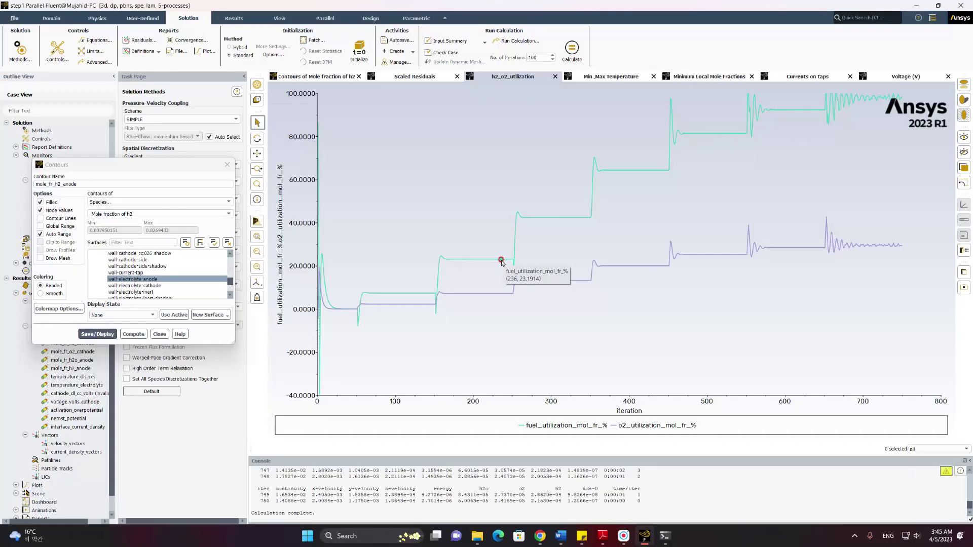
mouse_move(506, 294)
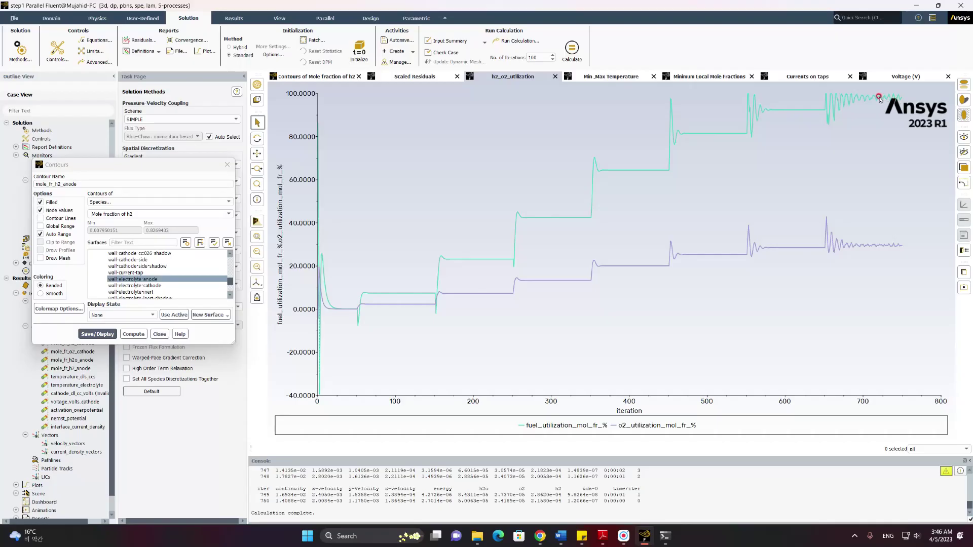
mouse_move(878, 99)
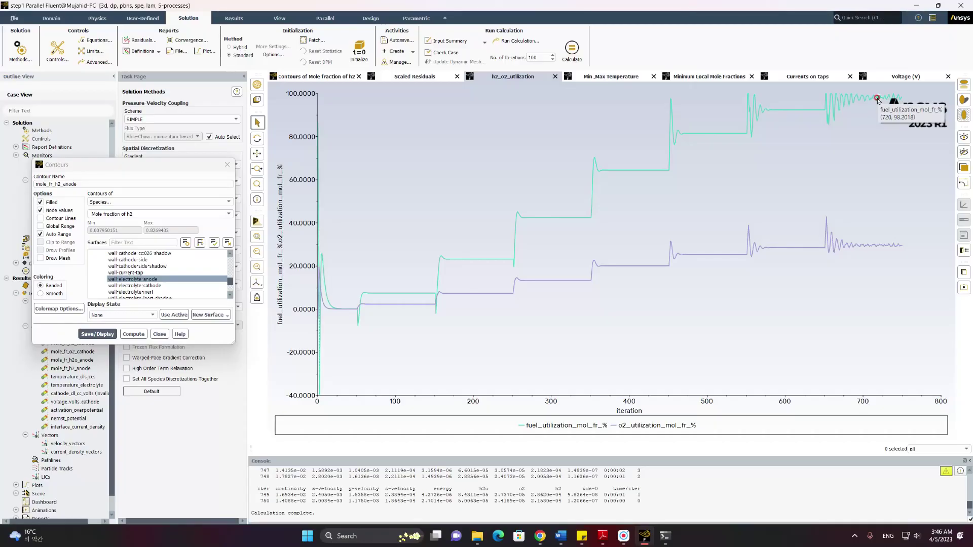
Read further points on the fuel and oxygen utilization curves, review the Voltage and Currents on taps plots, and close the contour settings
mouse_move(881, 245)
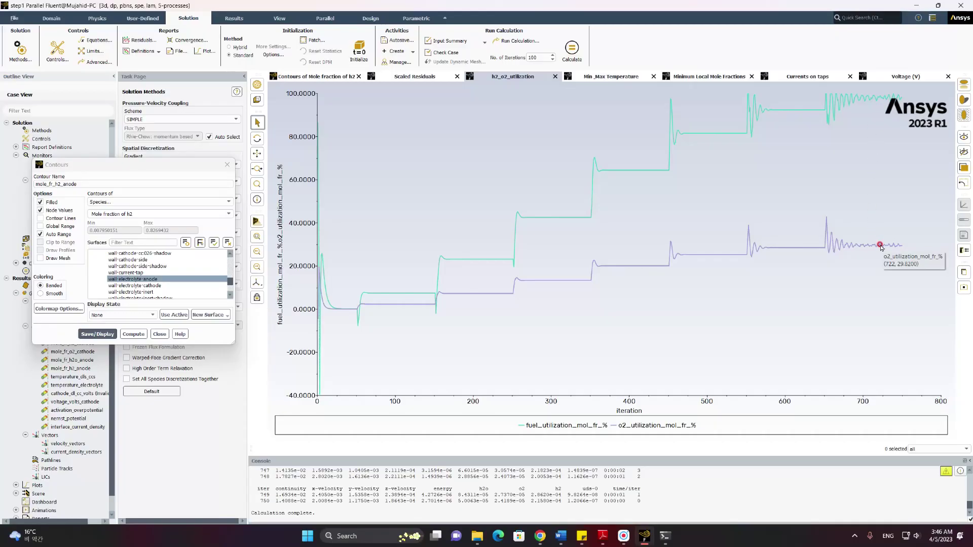
mouse_move(817, 110)
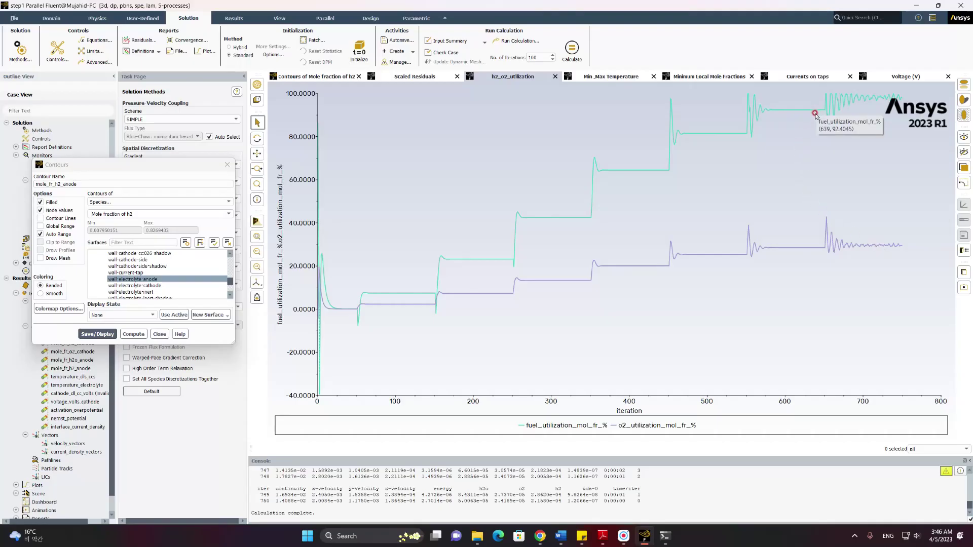
mouse_move(739, 135)
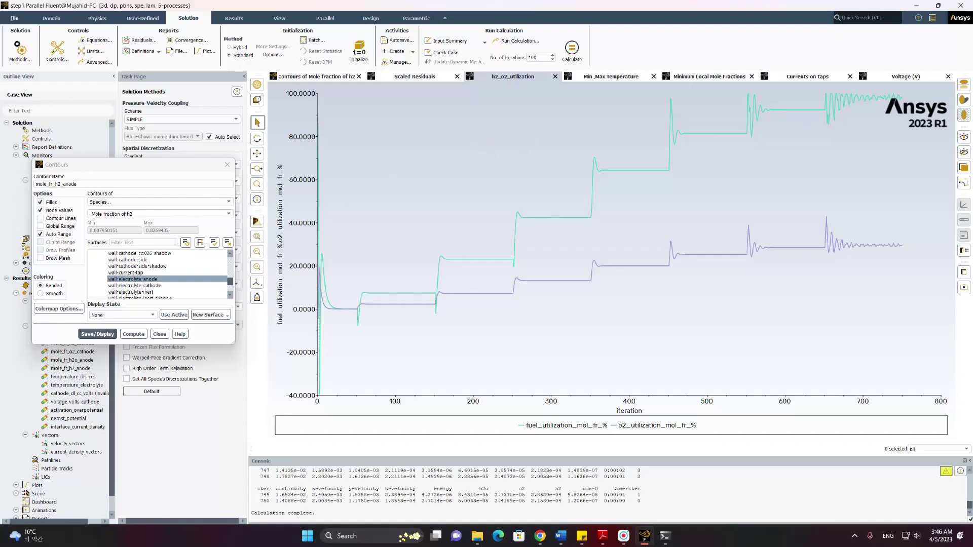
mouse_move(345, 276)
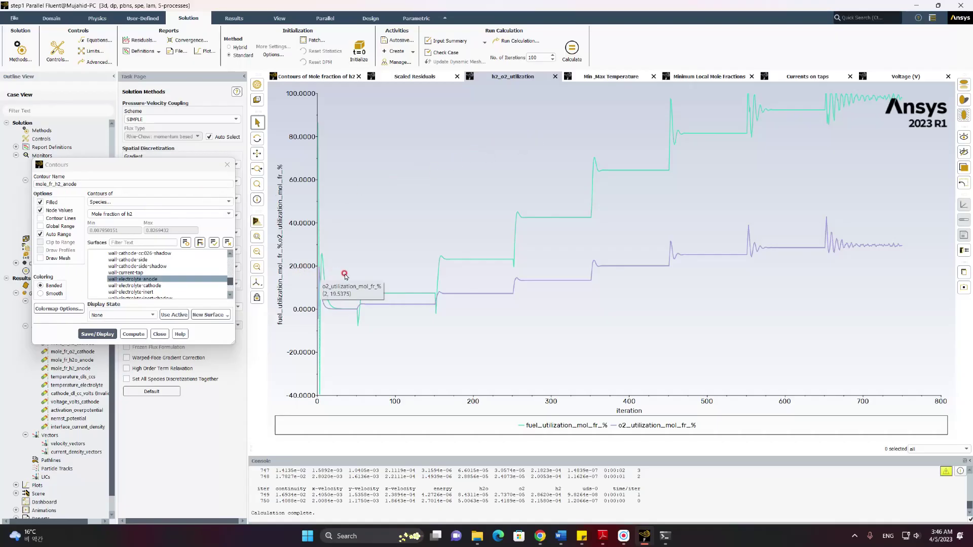
click(887, 75)
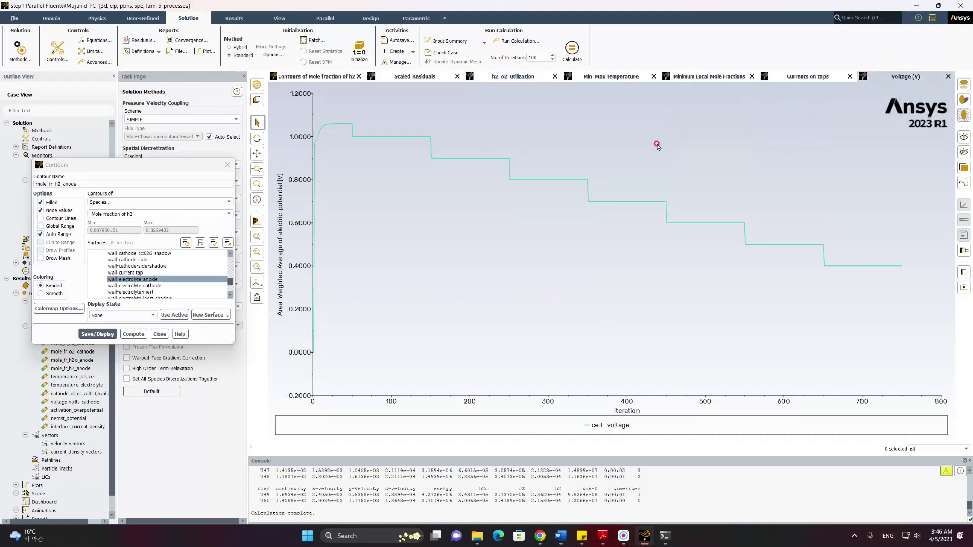
click(819, 76)
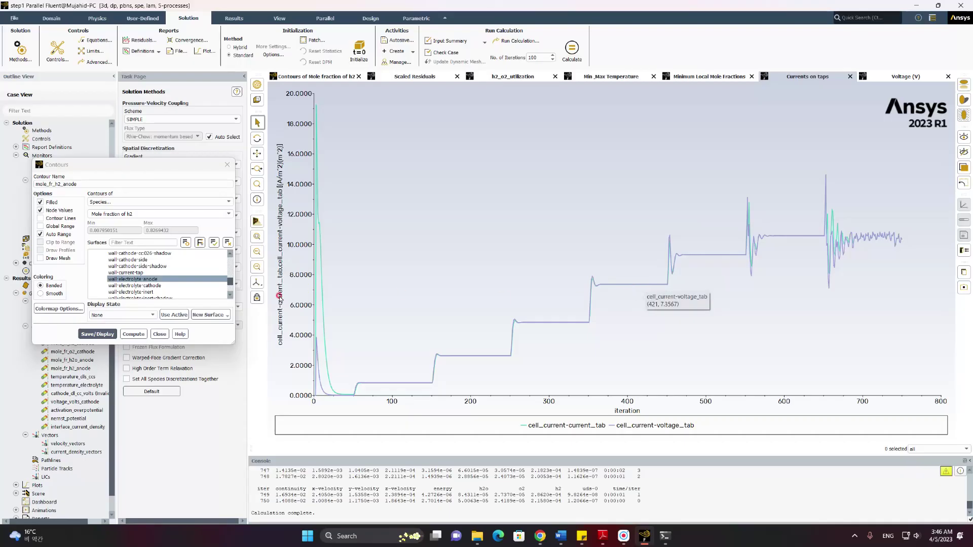
click(159, 335)
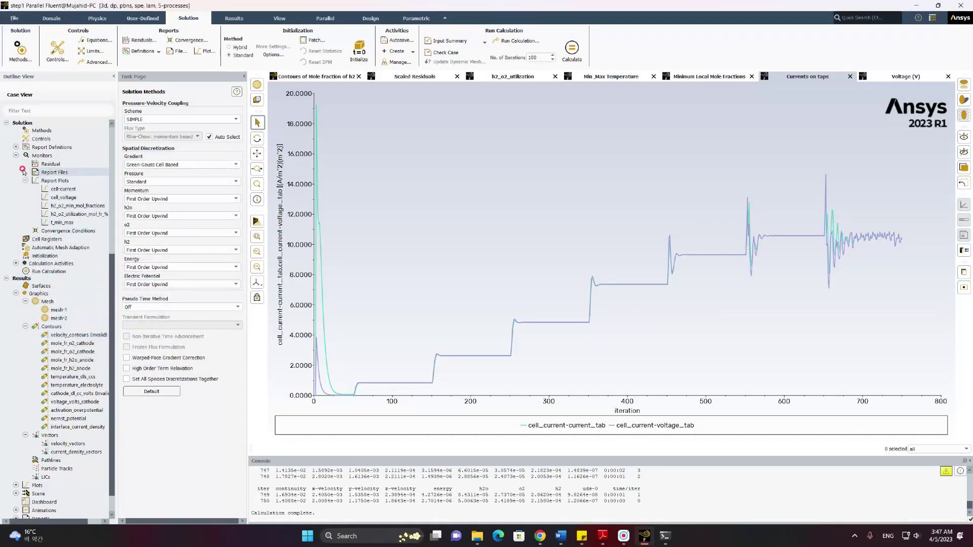
Compute the cell_current-current_tab and cell_current-voltage_tab surface reports to compare the current at both taps
scroll(23, 172, up, 5)
click(16, 273)
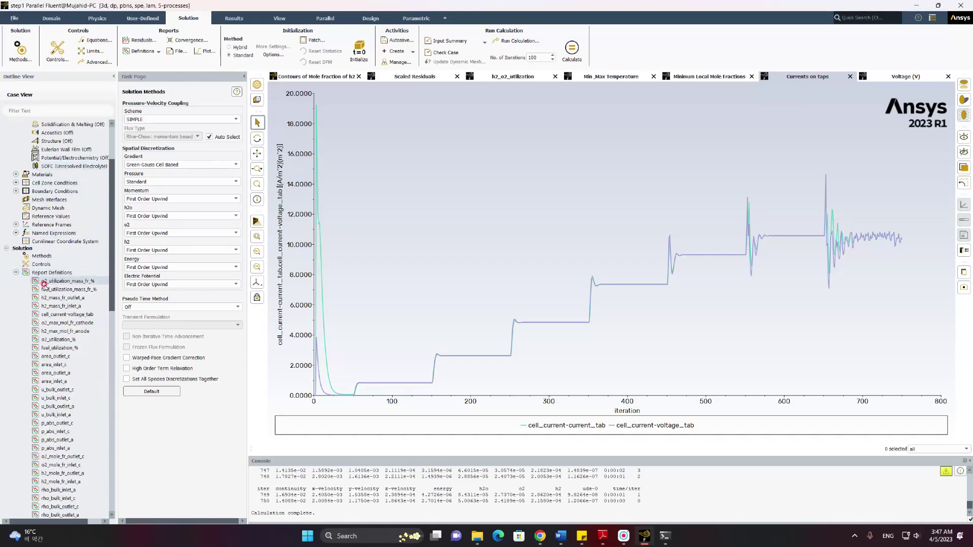
scroll(44, 284, down, 3)
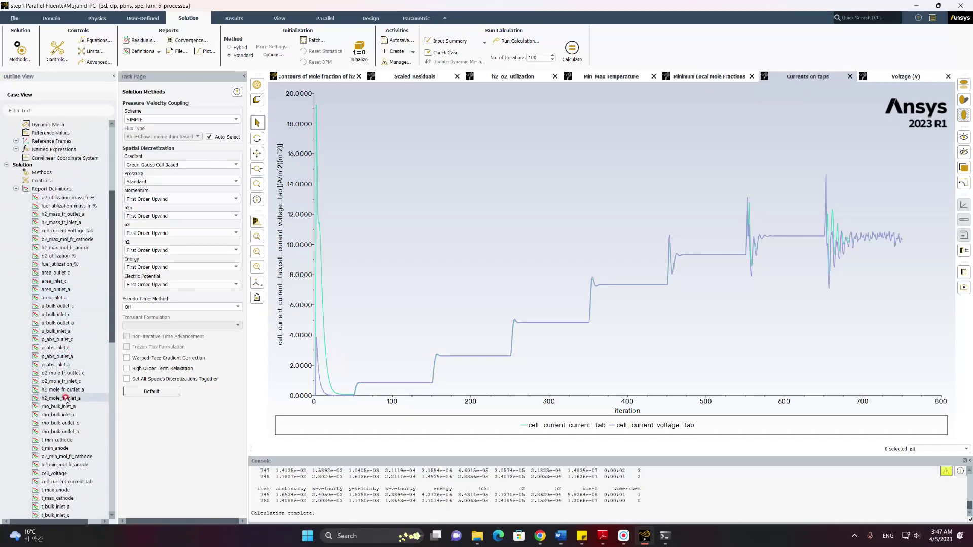
scroll(65, 398, down, 3)
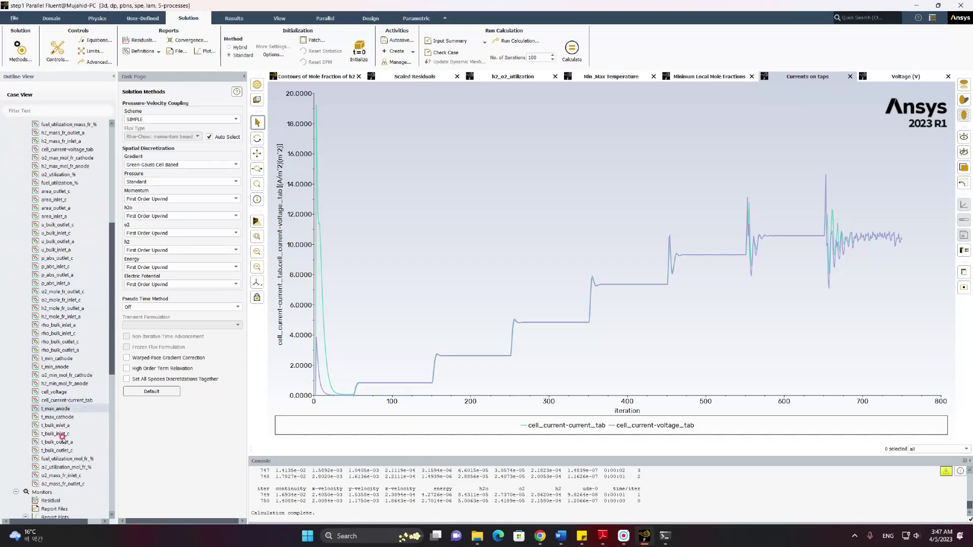
double_click(71, 401)
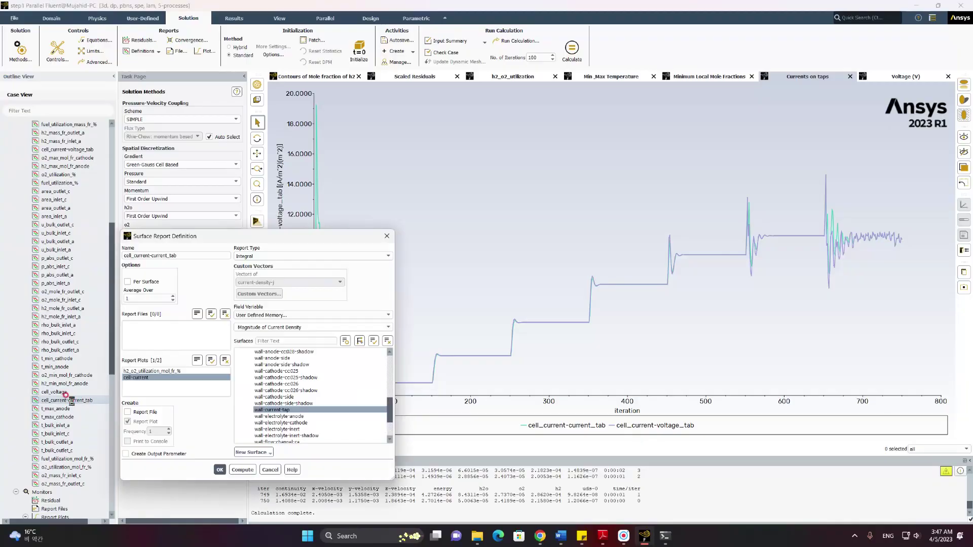
click(242, 470)
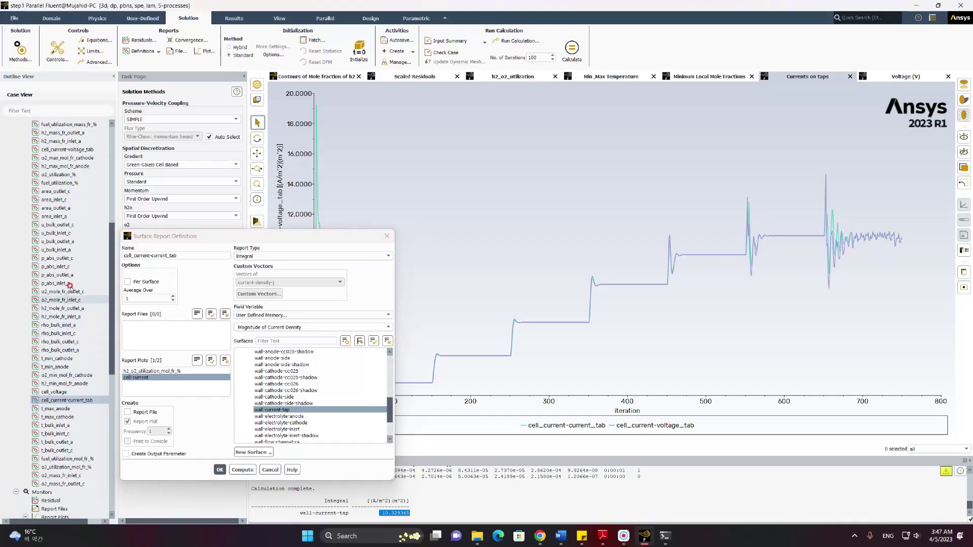
double_click(68, 150)
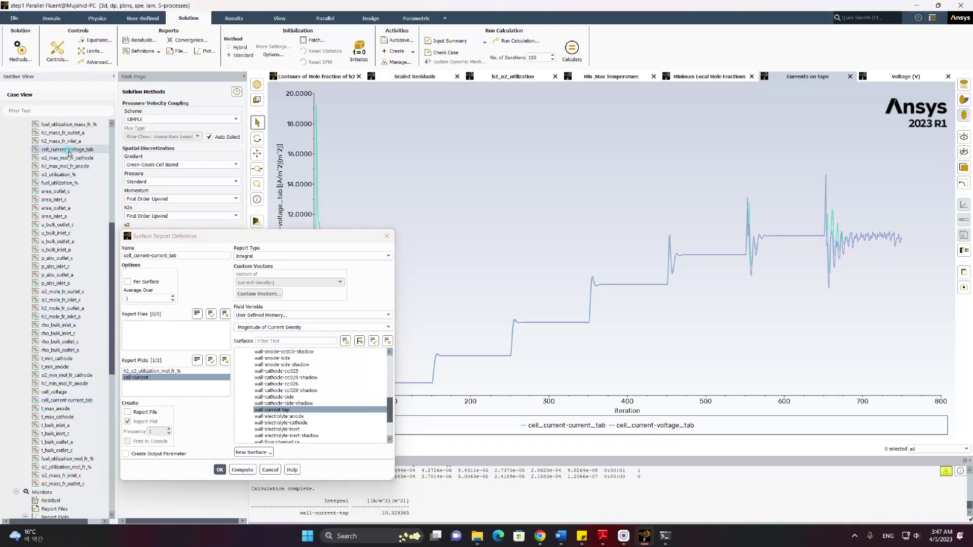
click(242, 470)
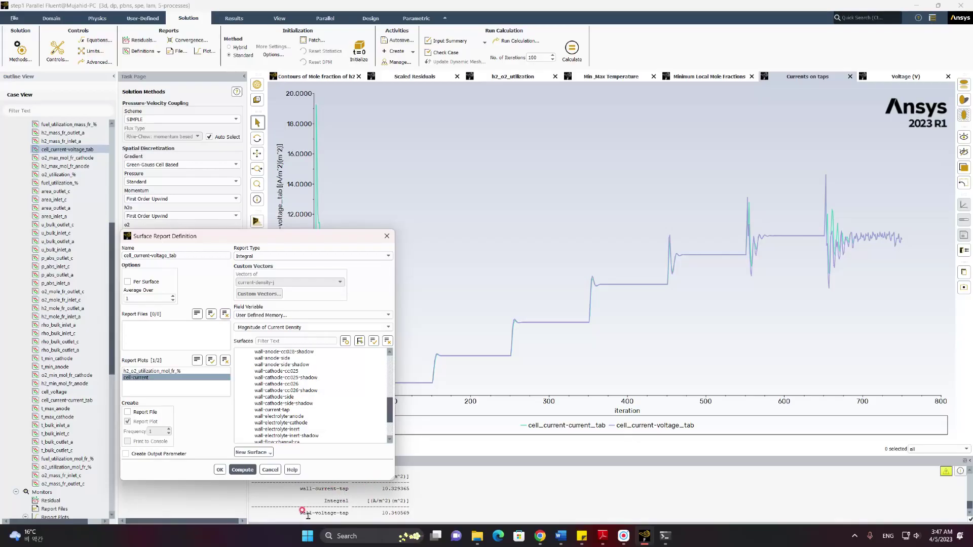
drag(309, 513, 343, 517)
click(325, 517)
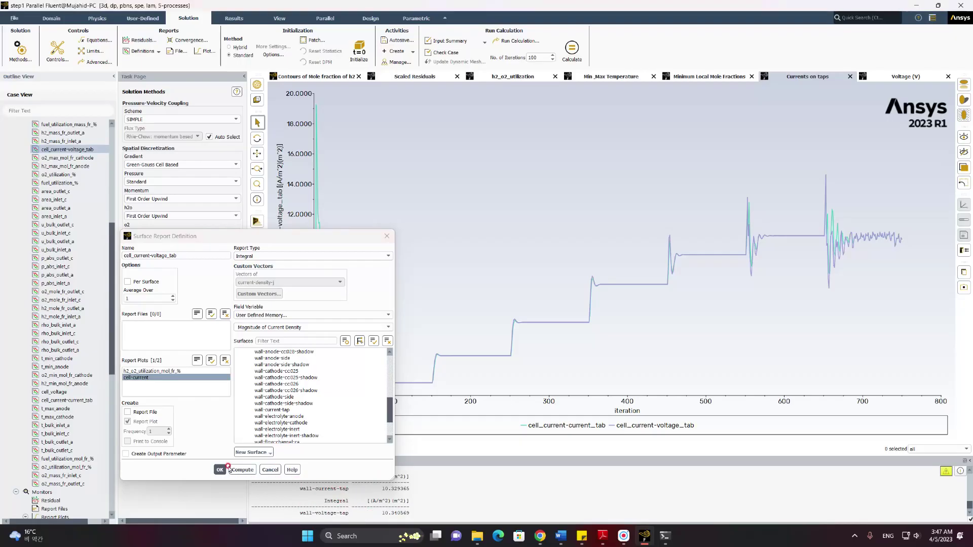
click(270, 470)
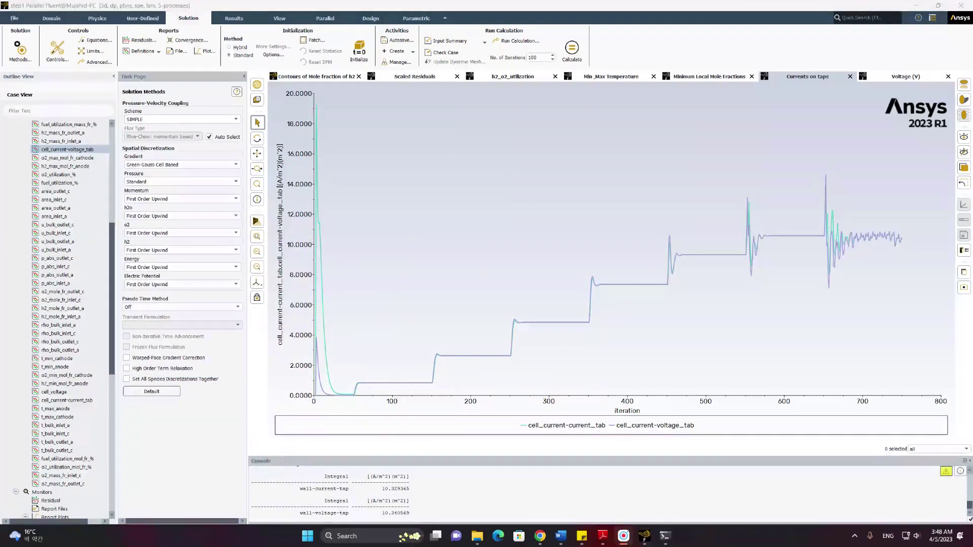
Write the case and data files as step2.cas.h5 in the SOFC tutorial folder
click(15, 19)
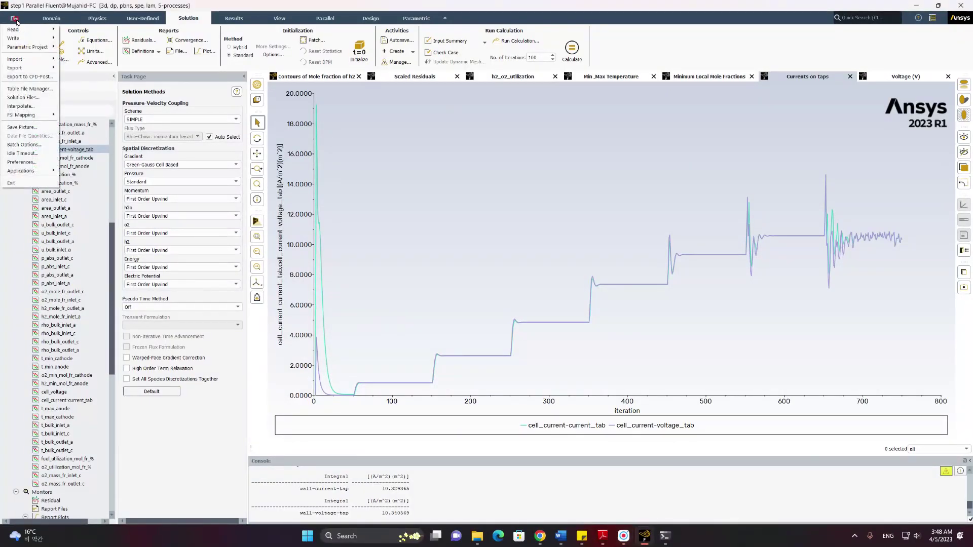
mouse_move(23, 38)
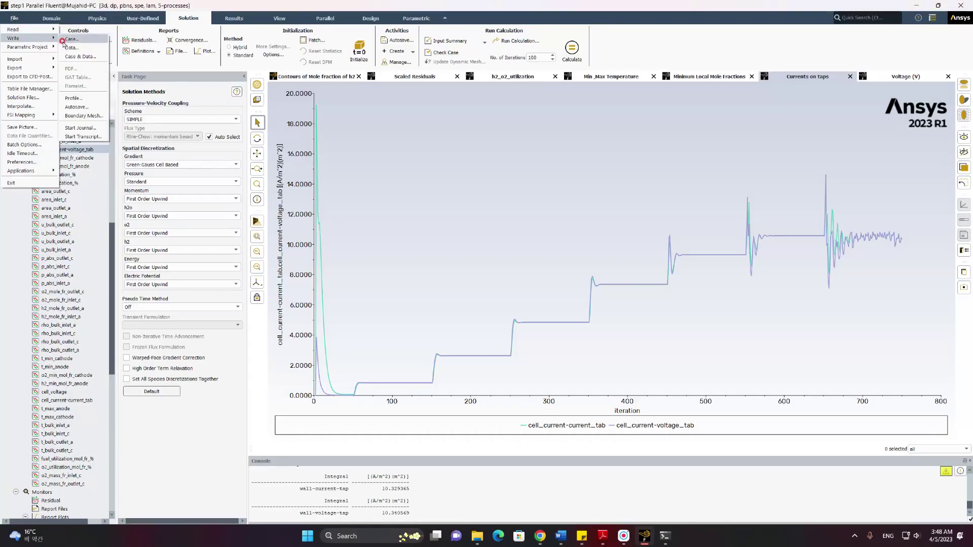
click(73, 57)
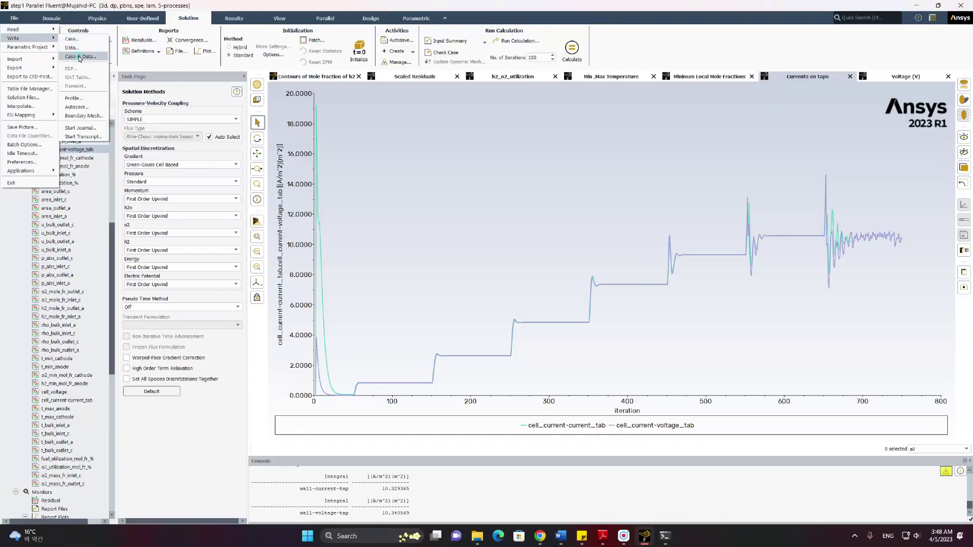
click(425, 299)
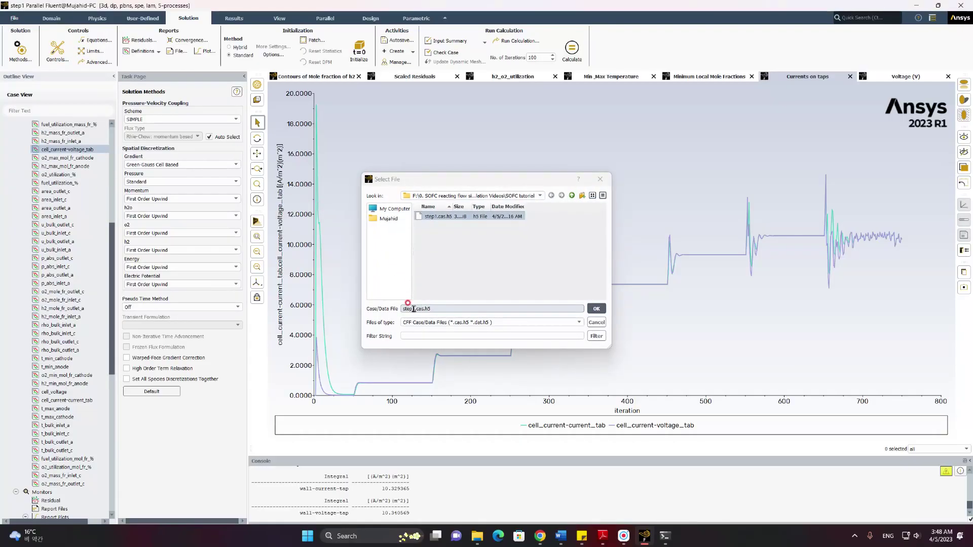
click(451, 308)
key(BackSpace)
text(2)
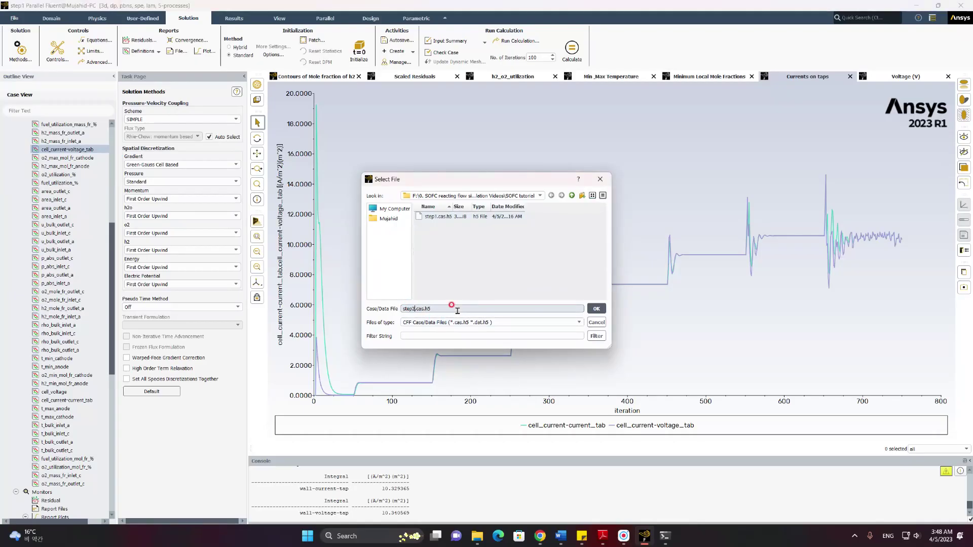
click(597, 310)
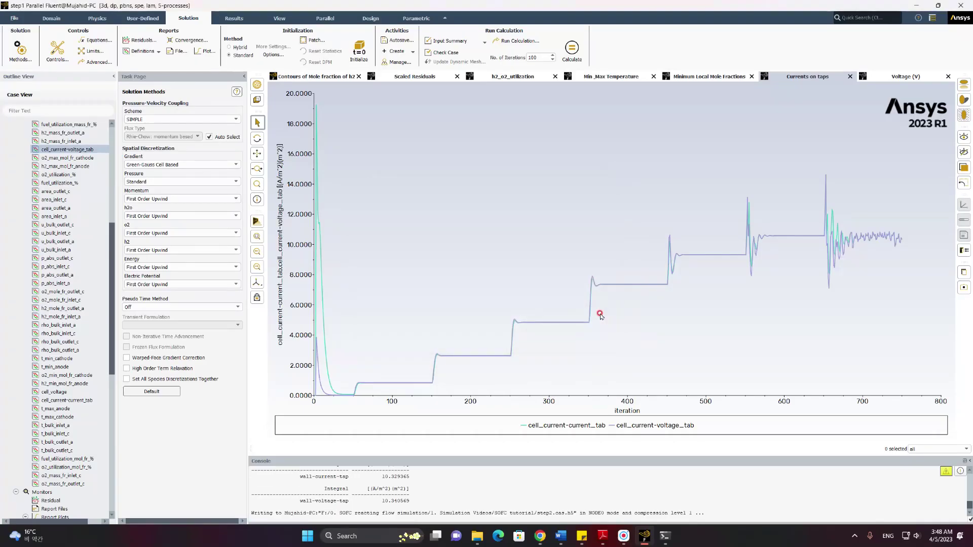
mouse_move(581, 310)
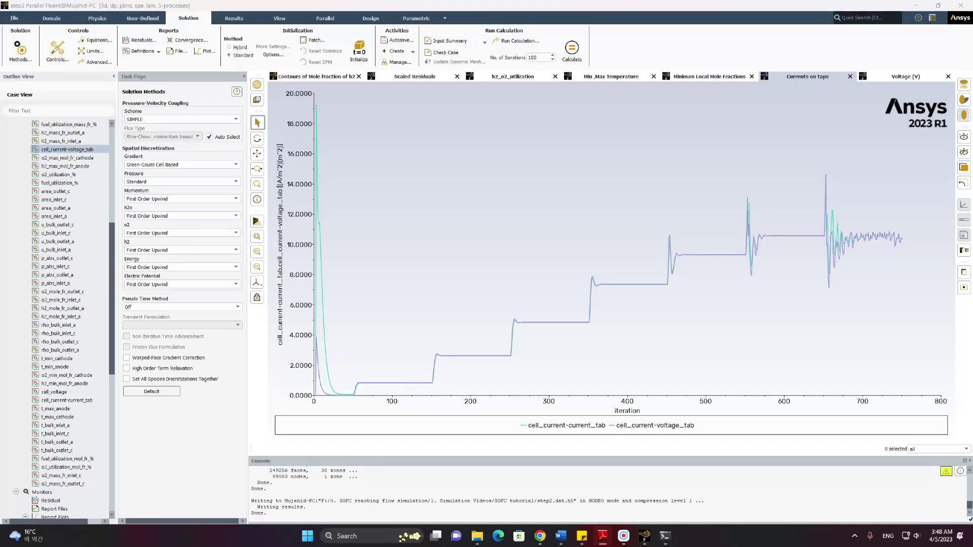
Review the scaled residuals over all voltage steps and the final iterations of the h2_o2_utilization plot
click(384, 194)
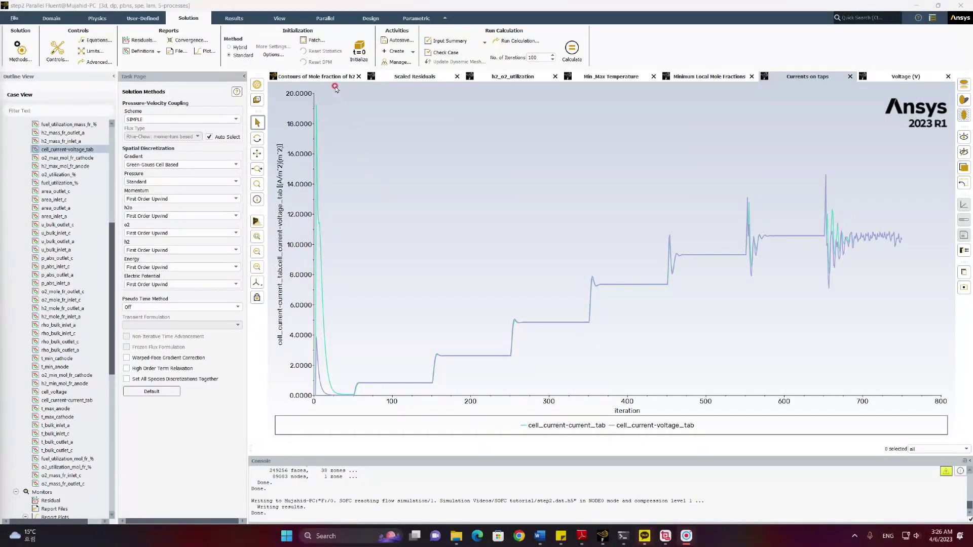
click(409, 77)
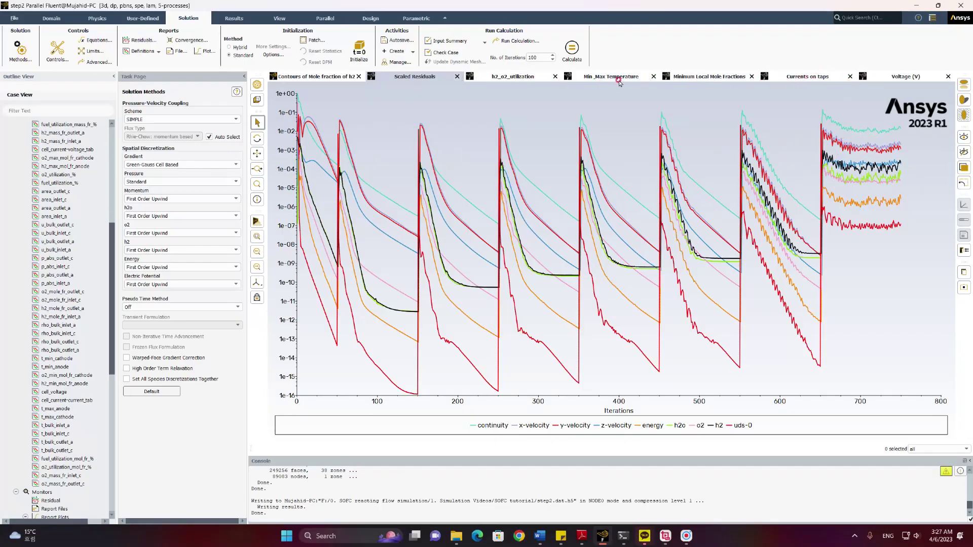
click(528, 79)
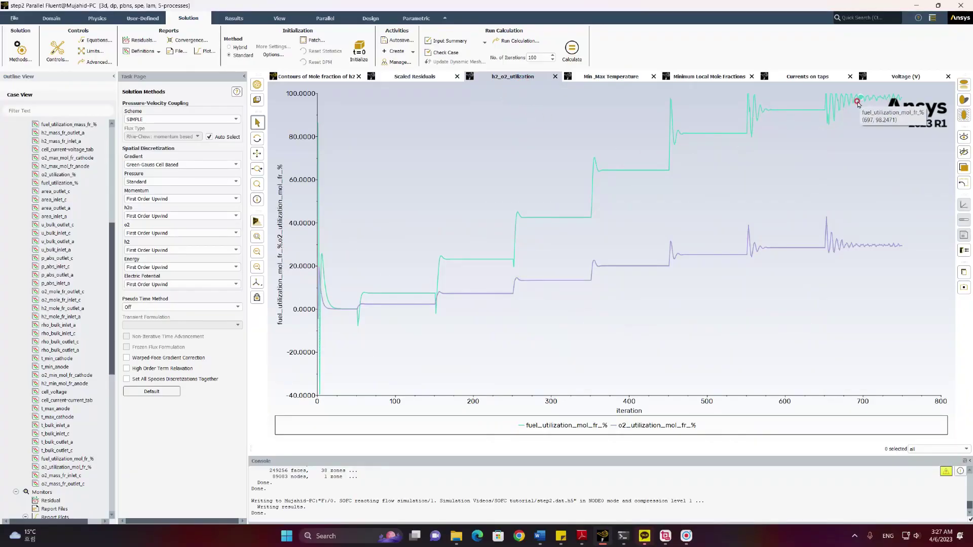
mouse_move(838, 105)
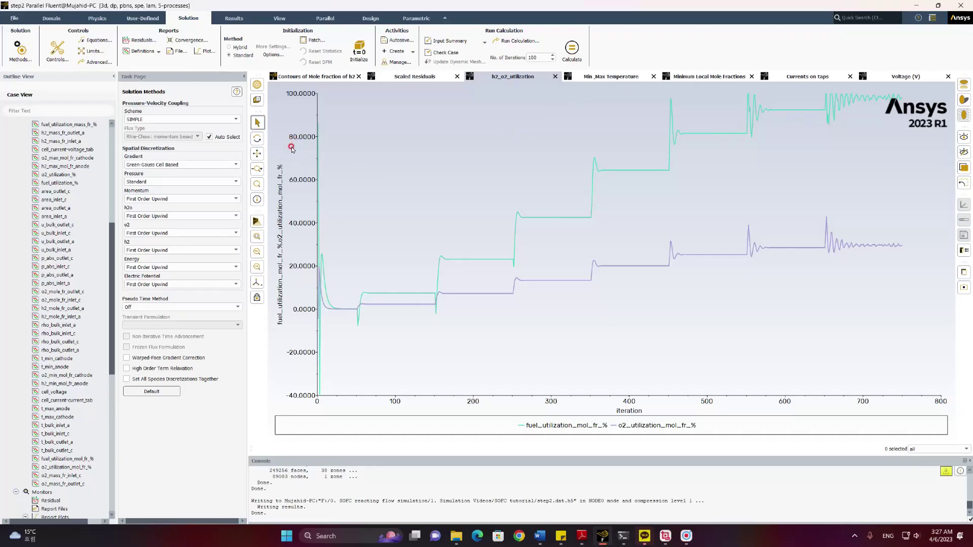
mouse_move(342, 156)
Reinitialize the solution and disable Converge to Specified System Voltage in the SOFC model
click(359, 57)
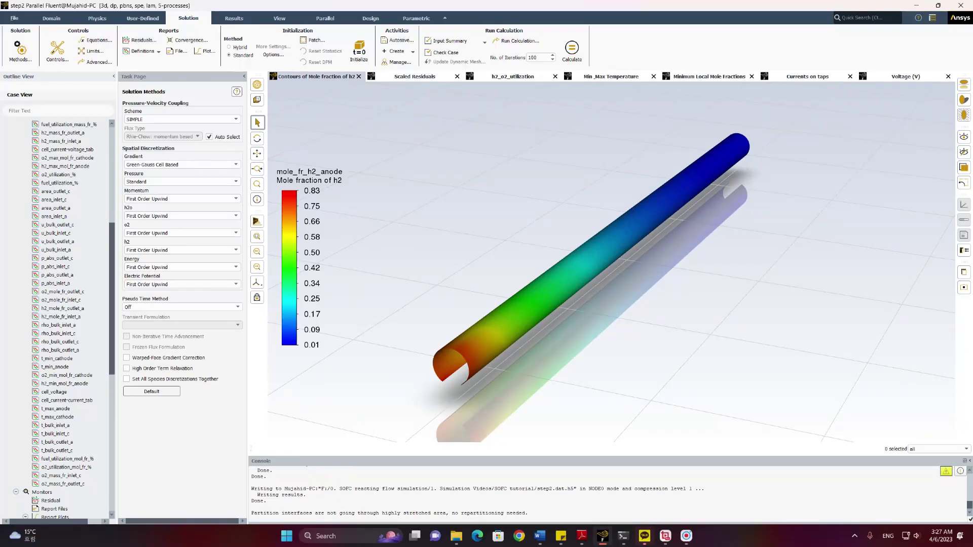
scroll(59, 228, up, 10)
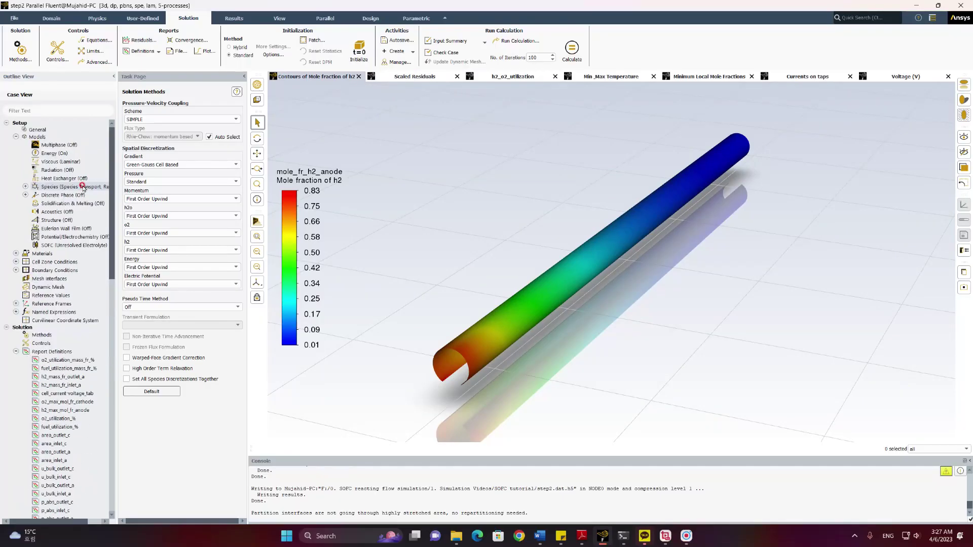
double_click(59, 245)
click(270, 290)
click(232, 456)
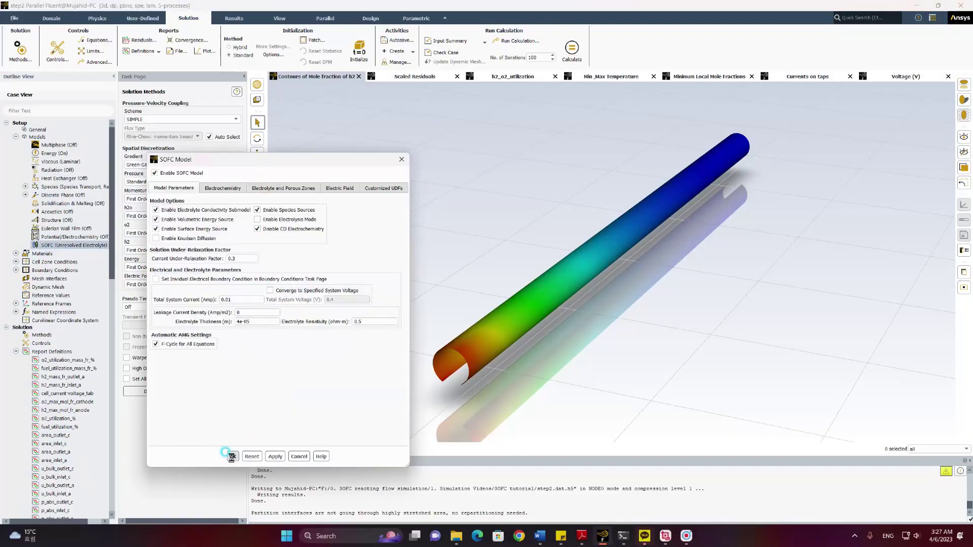
Run the calculation for 50 iterations and display the h2_o2_utilization plot of the new run
double_click(545, 57)
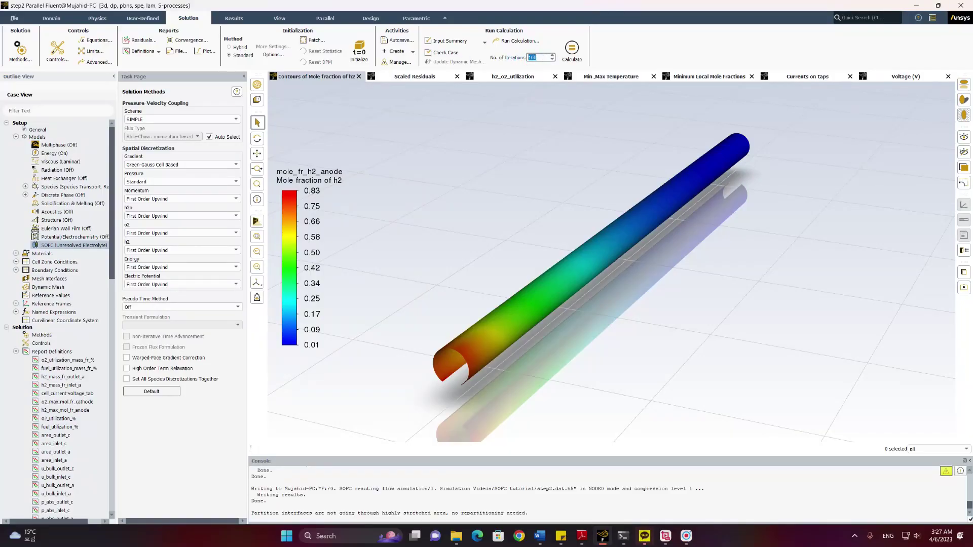
double_click(545, 56)
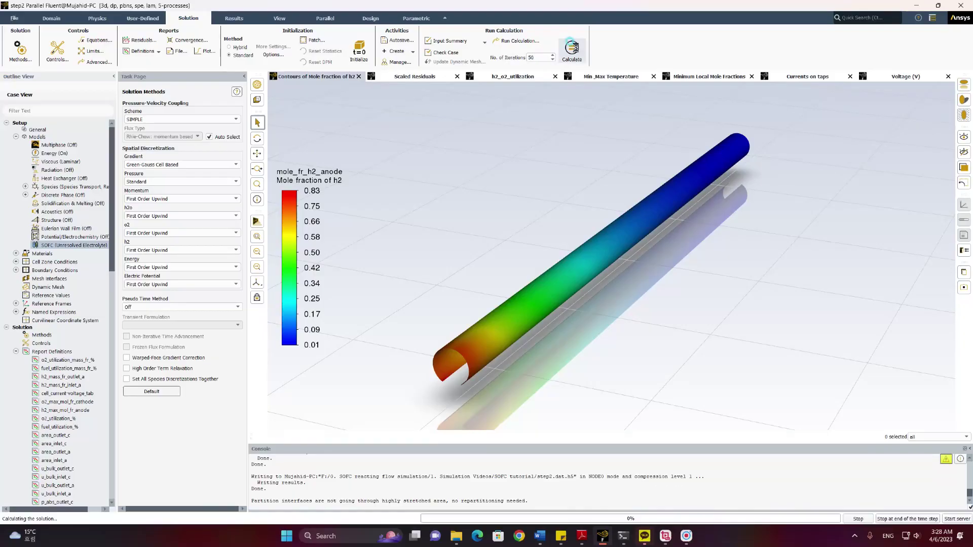
click(571, 48)
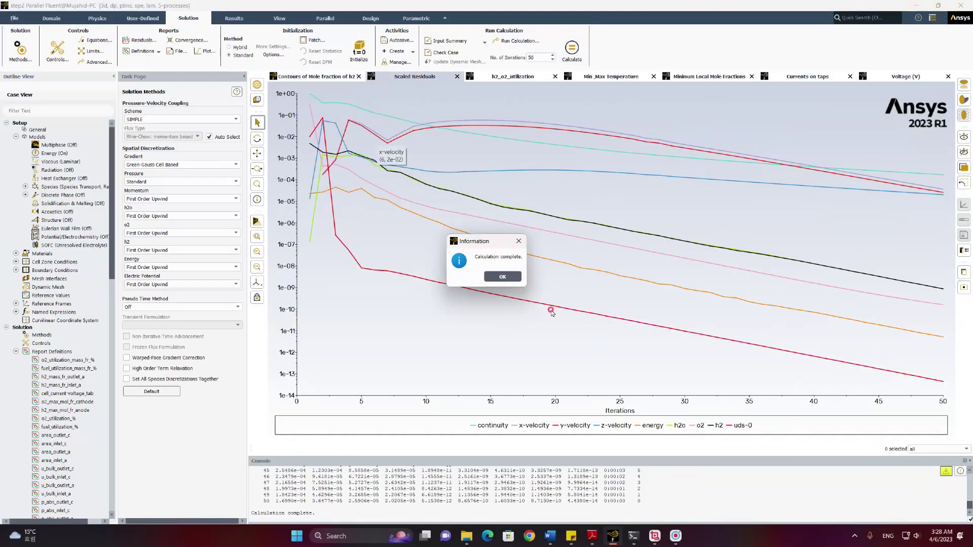
click(502, 276)
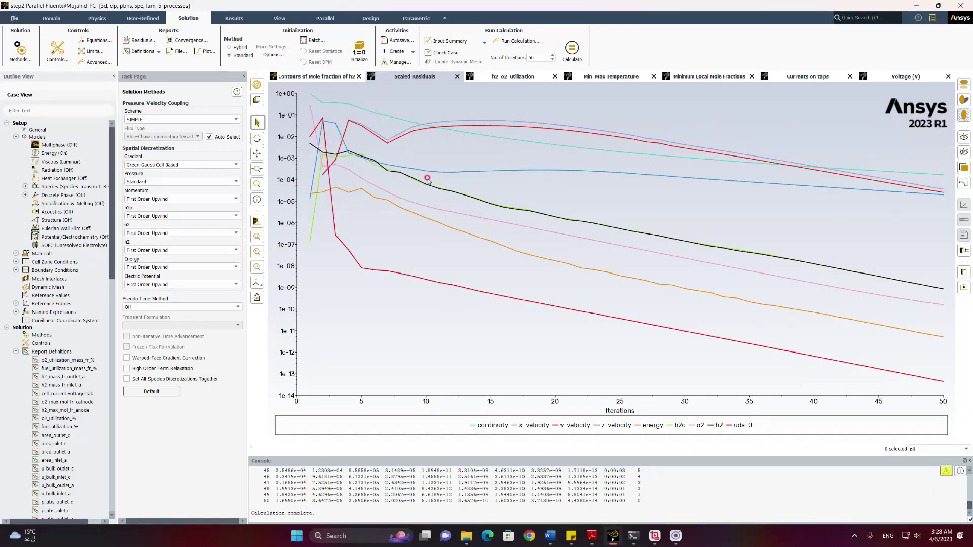
click(513, 77)
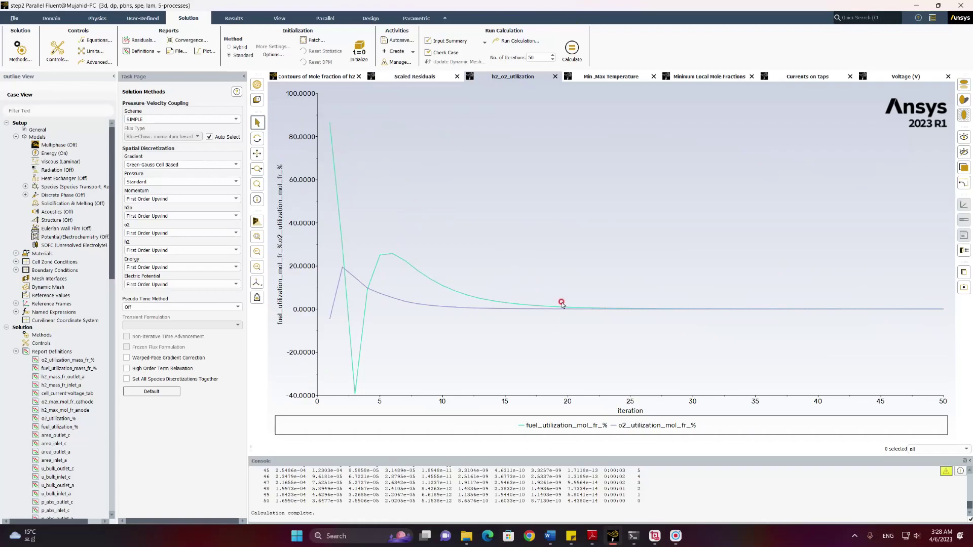
Review the temperature, minimum local mole fraction, tap current and voltage plots of the 50-iteration run
click(613, 76)
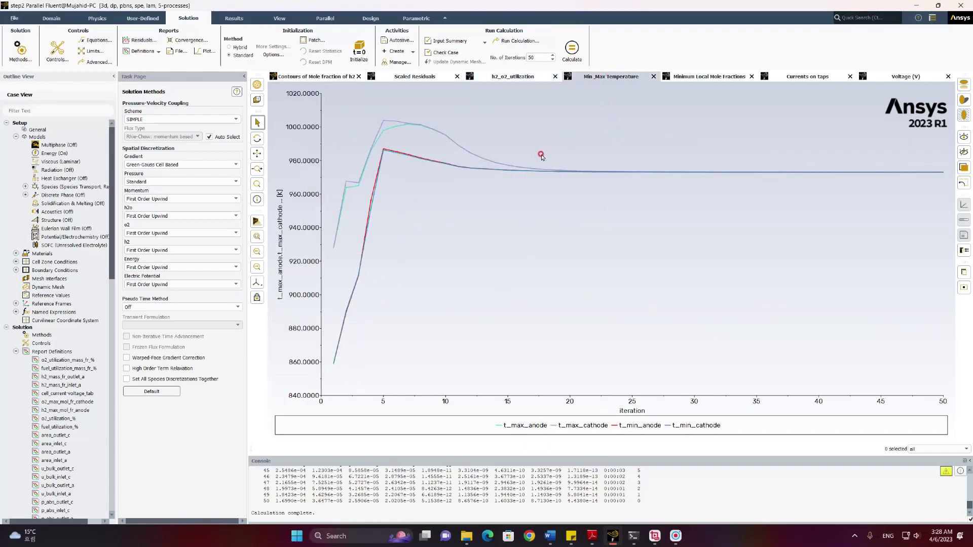
click(709, 76)
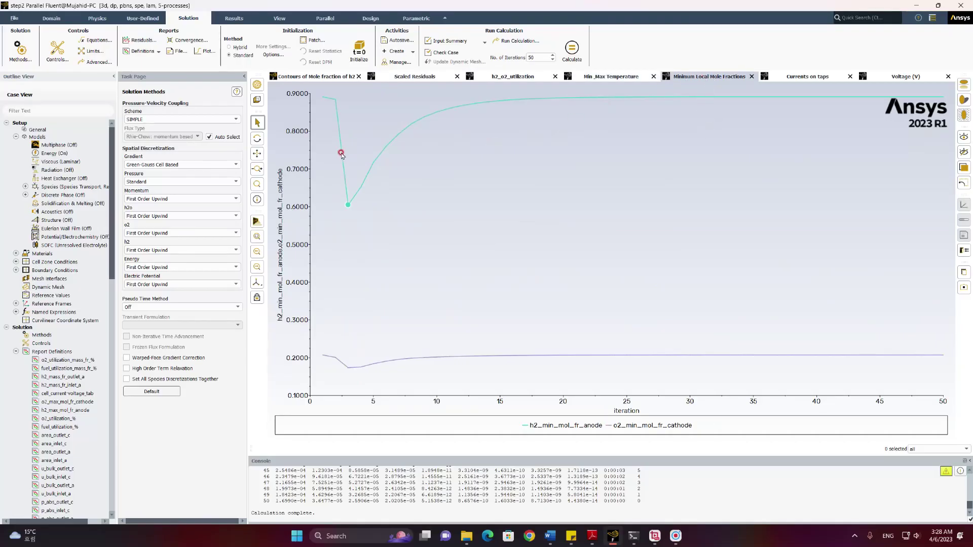
click(817, 77)
click(906, 78)
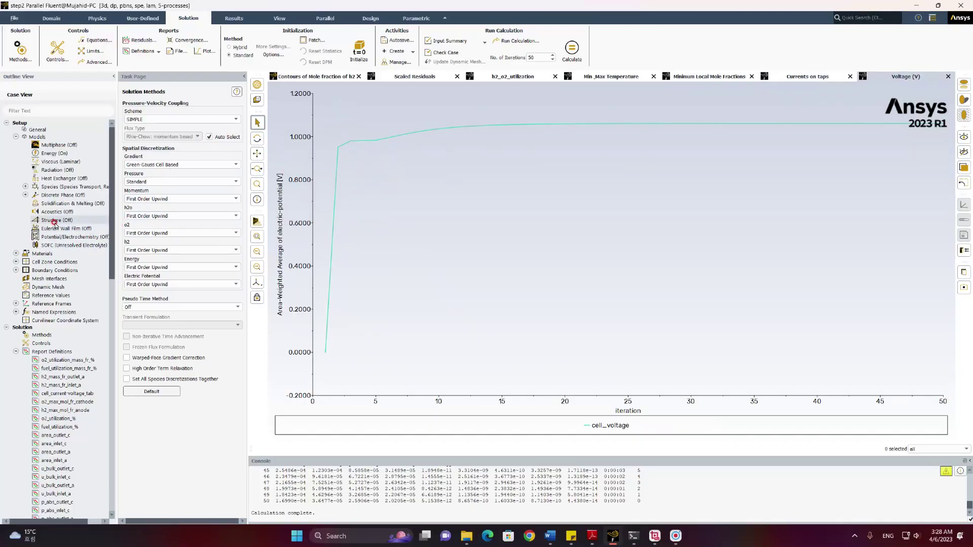
Enable Converge to Specified System Voltage in the SOFC model with a total system voltage of 1 V
double_click(62, 245)
click(267, 291)
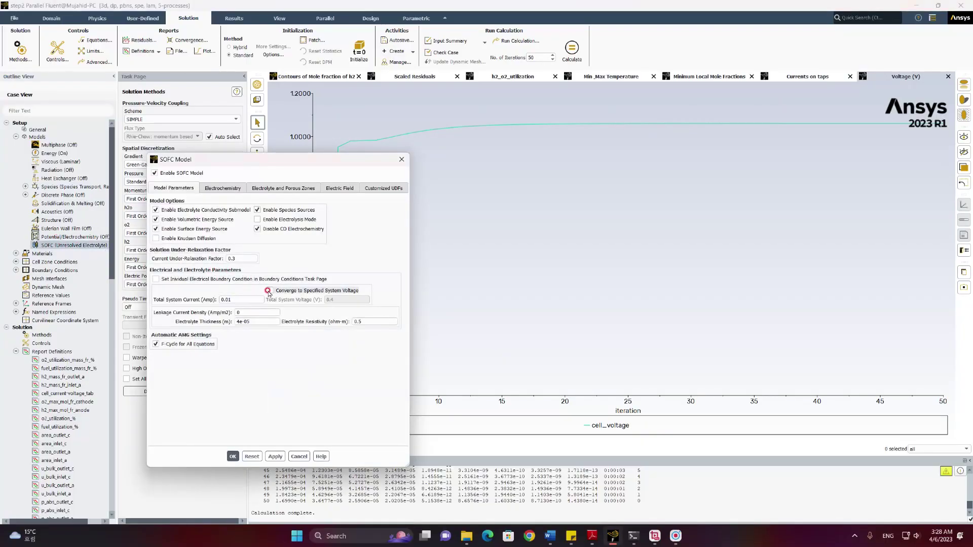
click(273, 290)
drag(355, 299, 305, 295)
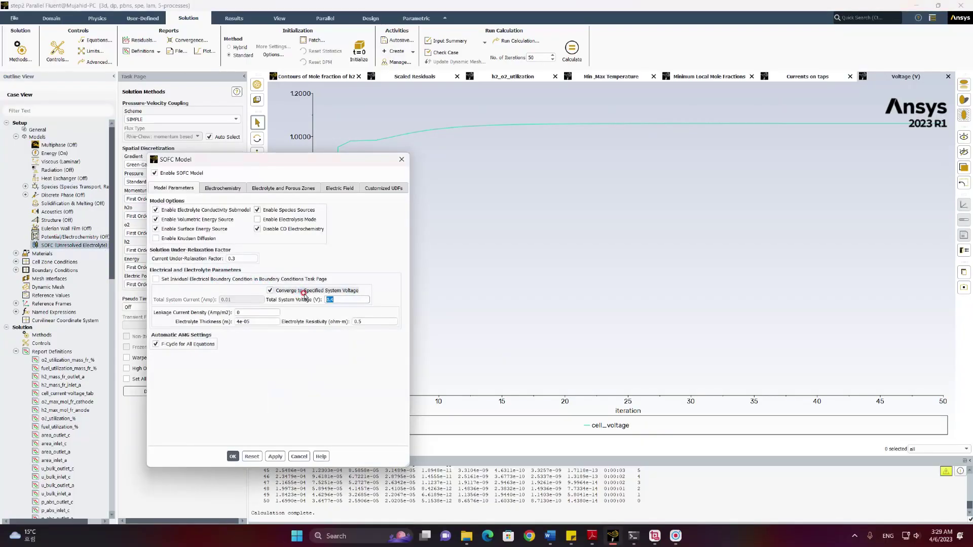
click(233, 456)
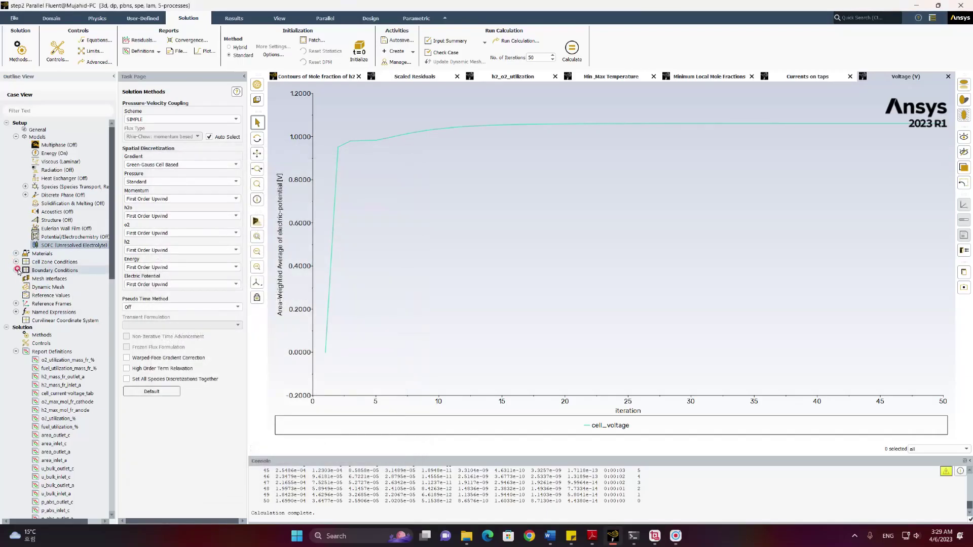
Set the mass flow rate of the inlet-an boundary to 1.8e-8 kg/s
click(17, 271)
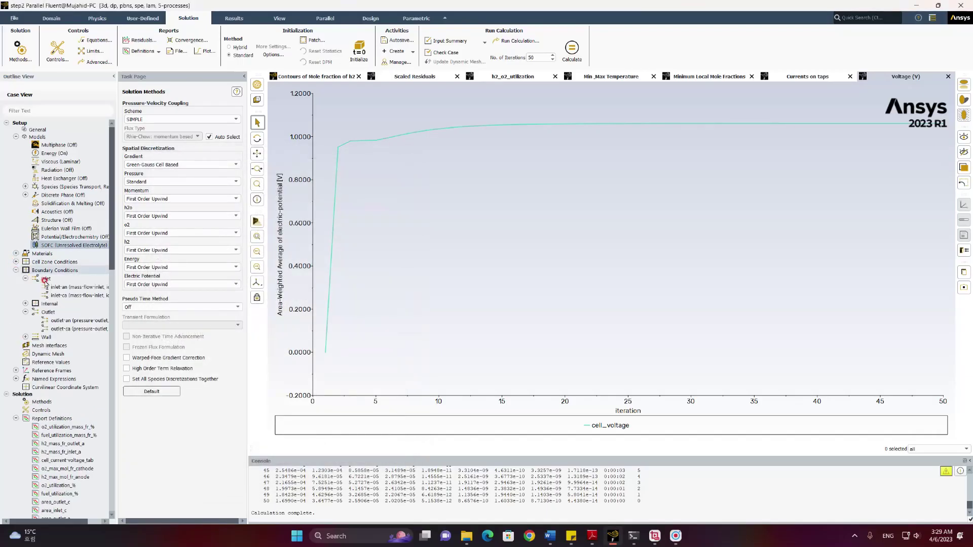
click(76, 288)
double_click(76, 288)
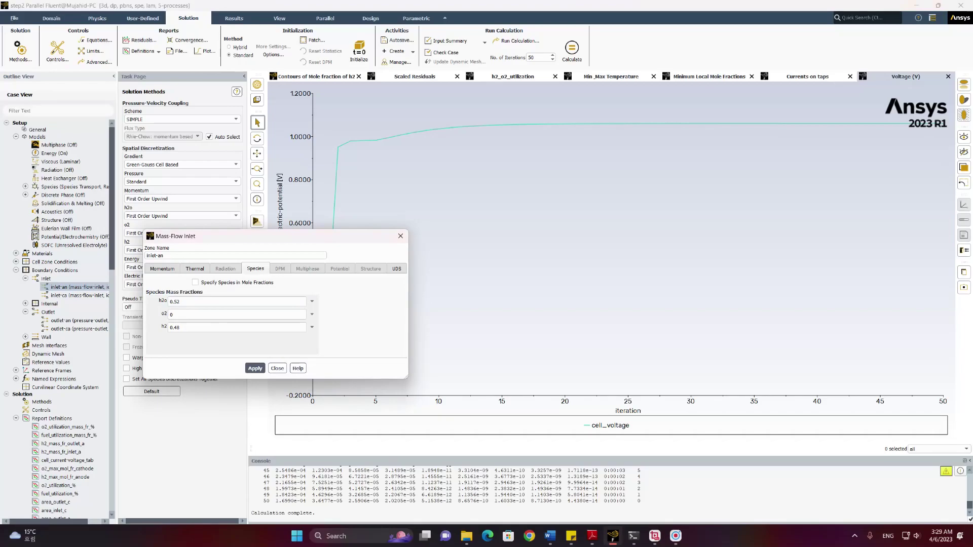
key(alt+Tab)
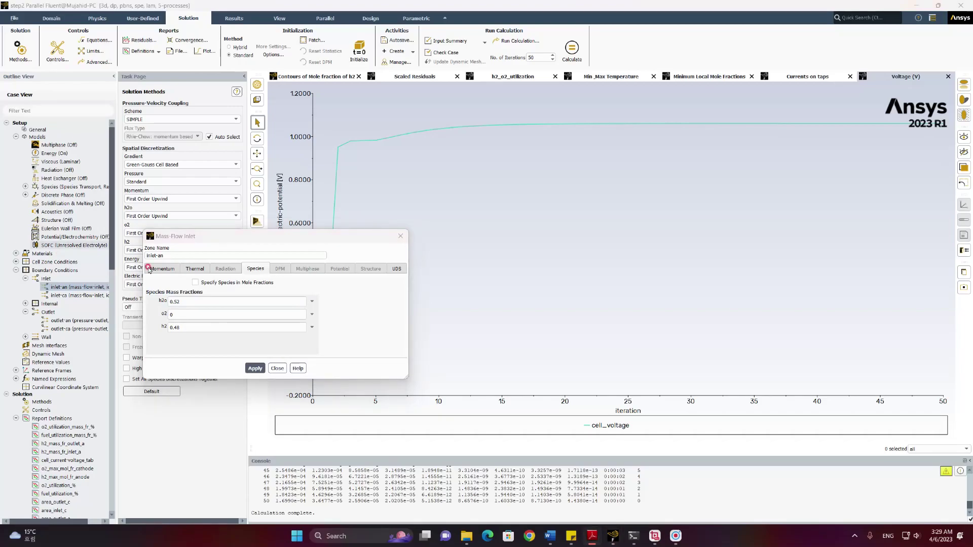
click(193, 269)
click(163, 269)
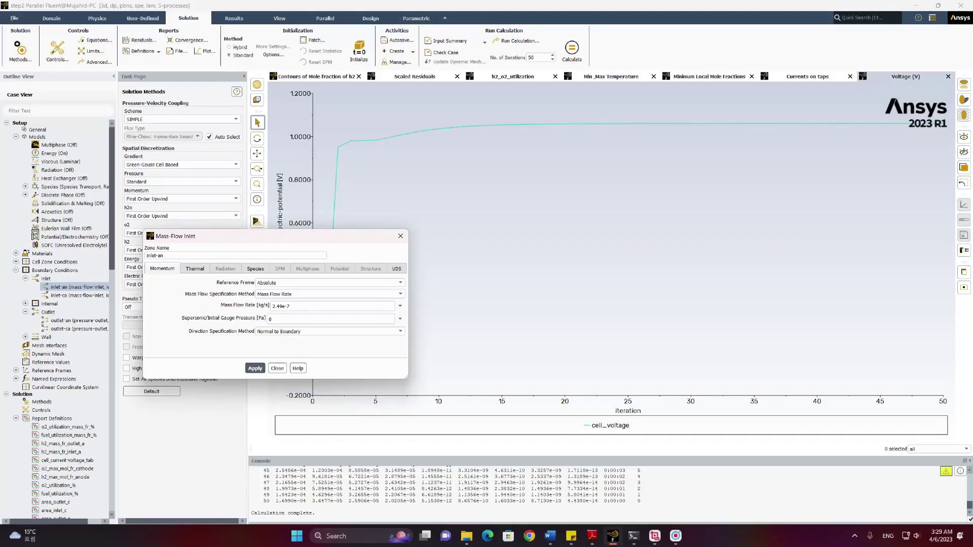
click(309, 305)
drag(314, 307, 263, 308)
text(1.8e-)
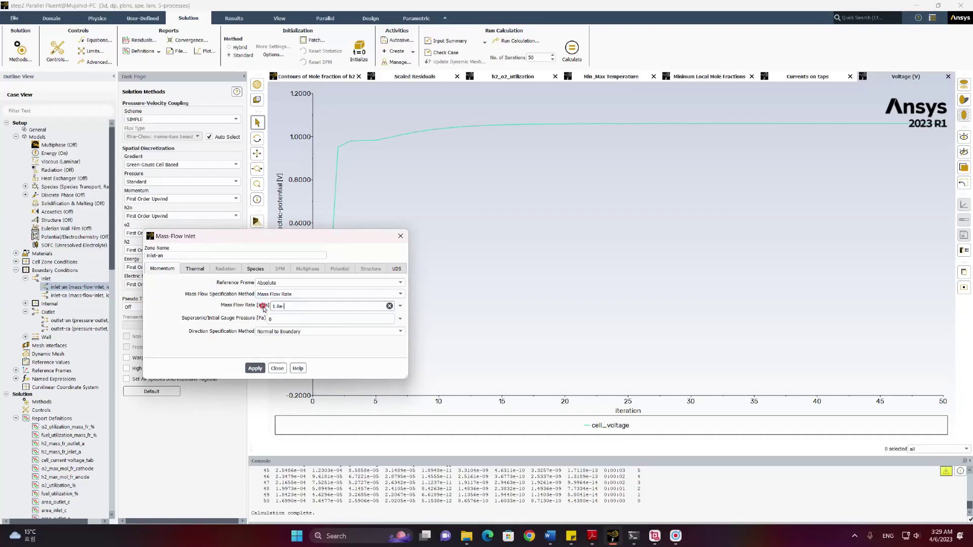
click(255, 369)
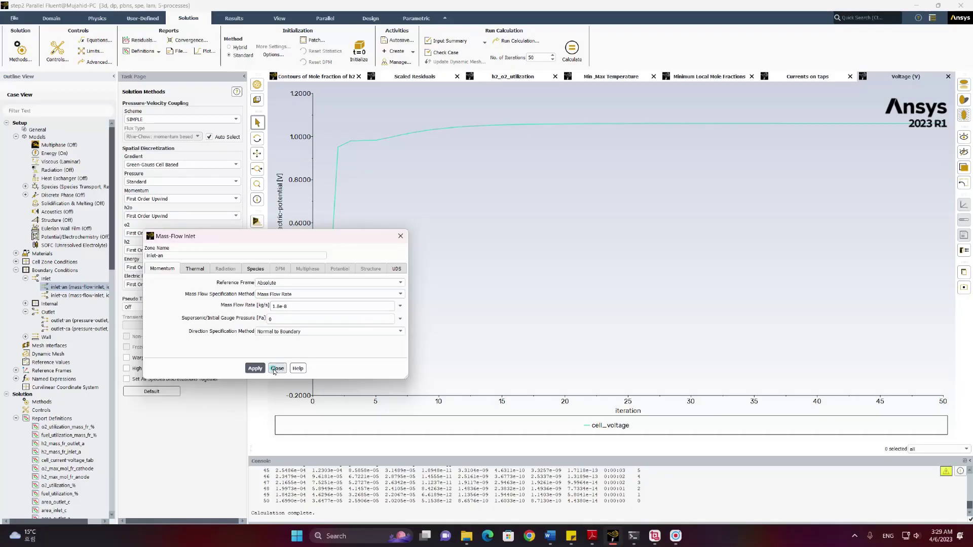
click(278, 369)
Run the calculation for 100 iterations at the 1 V setting
double_click(531, 58)
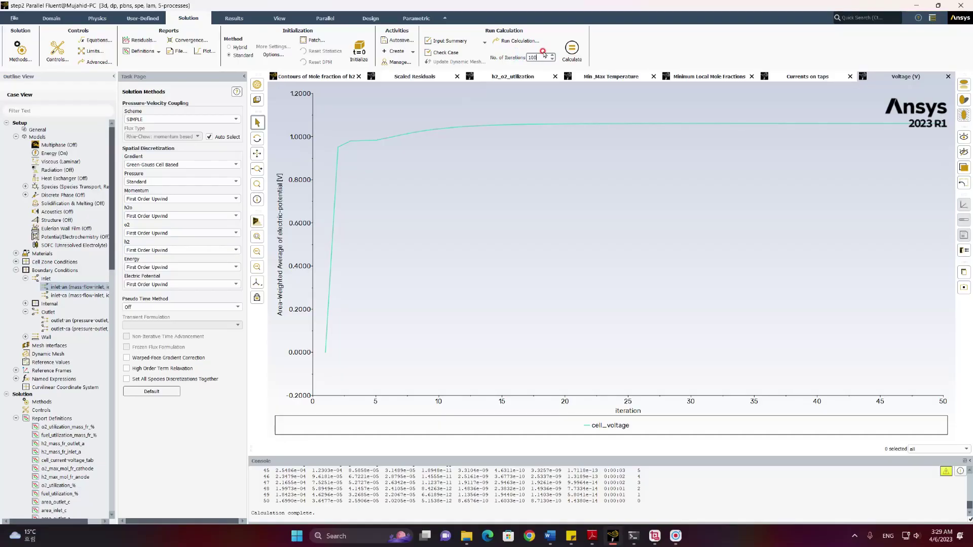
click(571, 48)
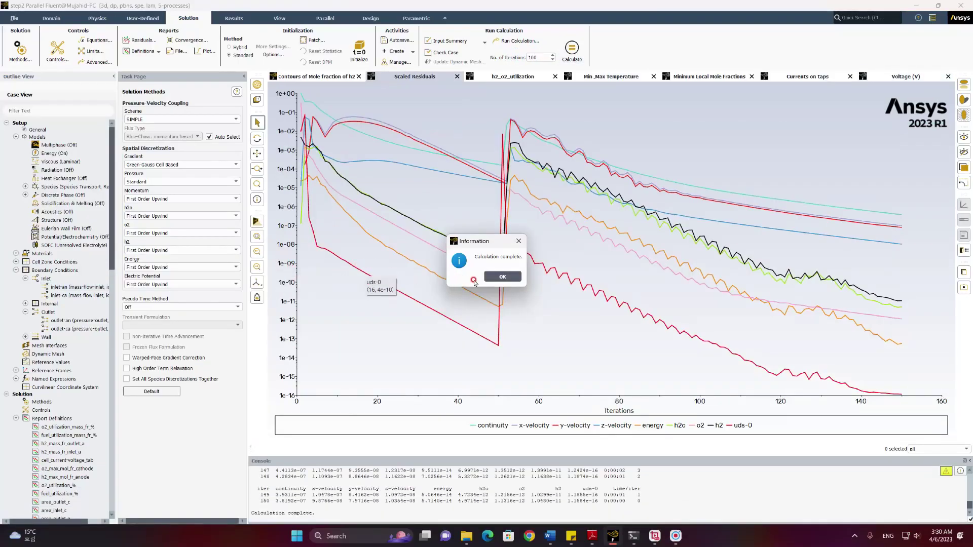
click(501, 277)
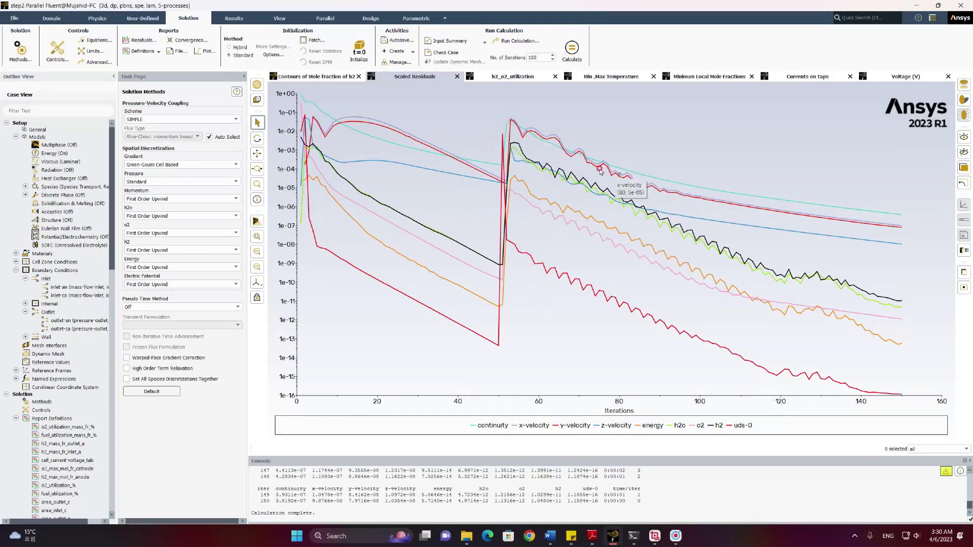
Review the tap current, voltage, minimum mole fraction and temperature plots, and the anode h2 mole fraction contours for the 1 V run
click(803, 79)
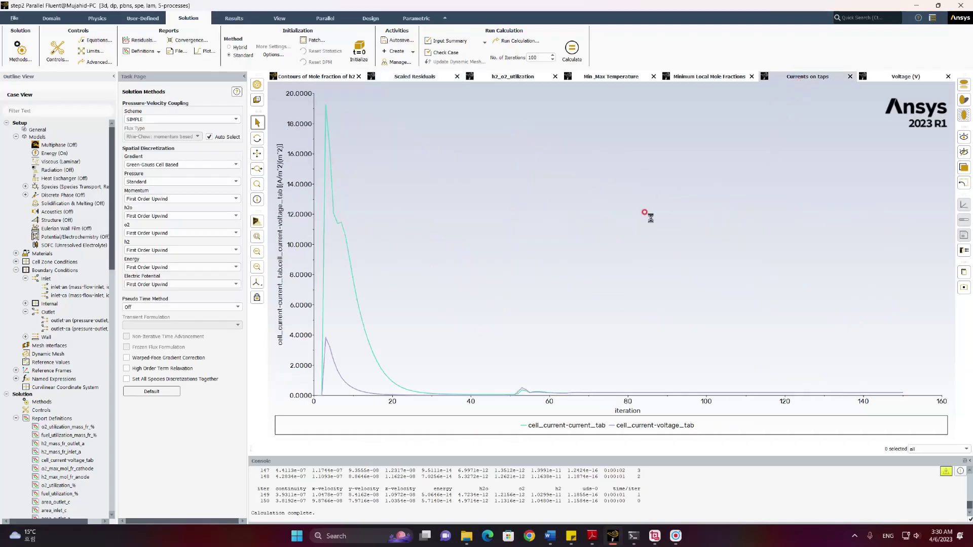
click(906, 76)
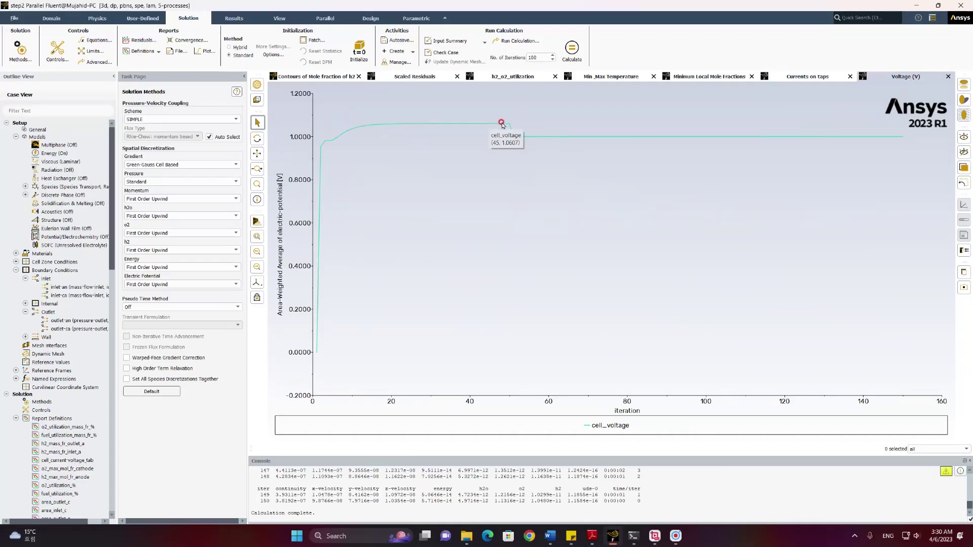
mouse_move(584, 137)
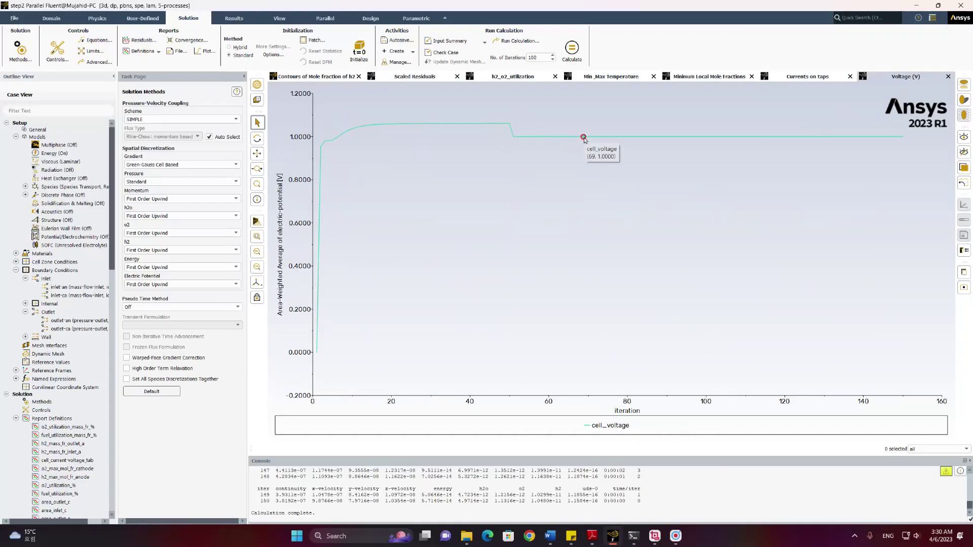
click(807, 77)
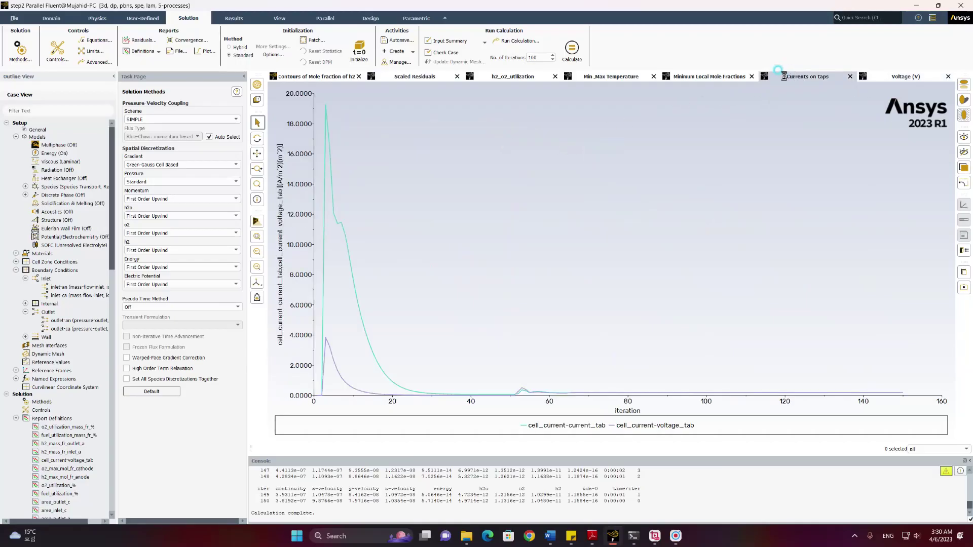
click(708, 77)
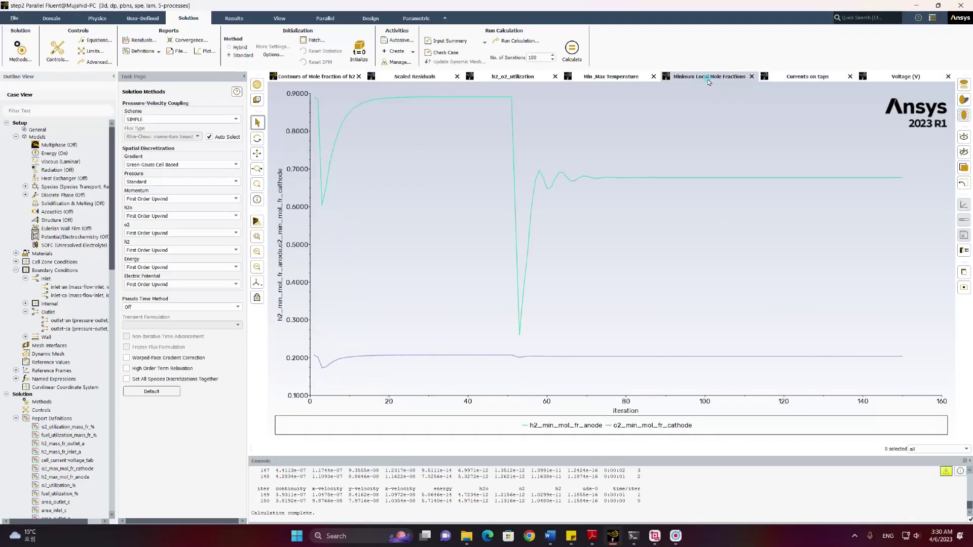
click(625, 79)
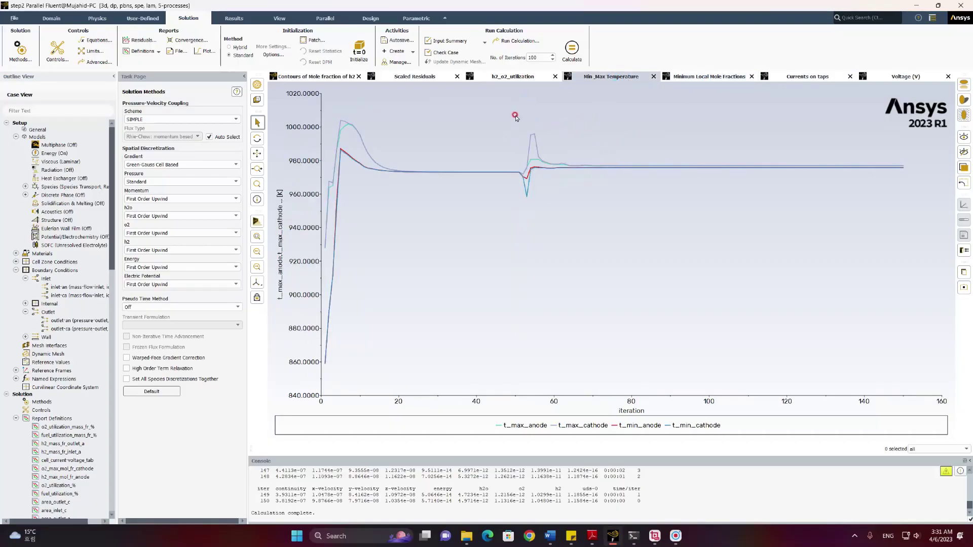
click(326, 79)
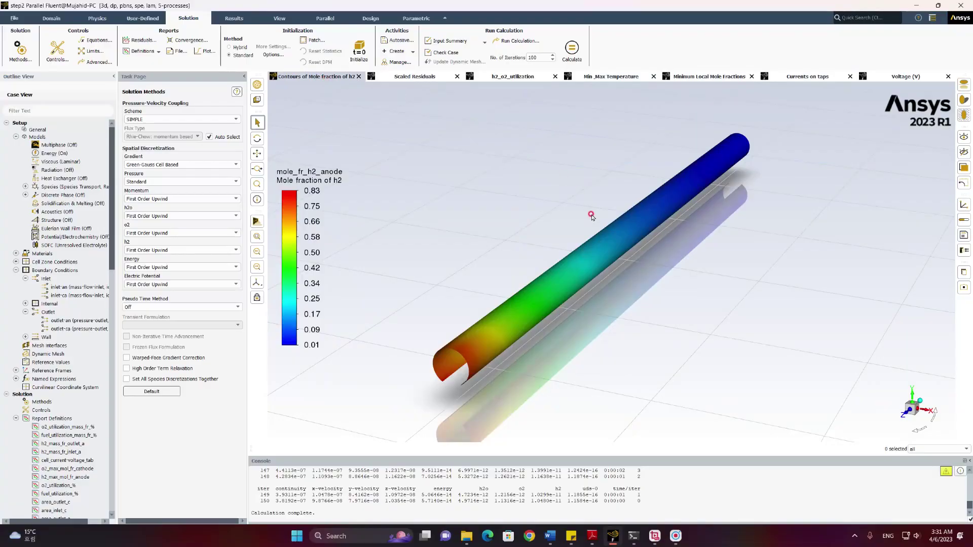
Set the SOFC model's total system voltage to 0.9 V
double_click(70, 246)
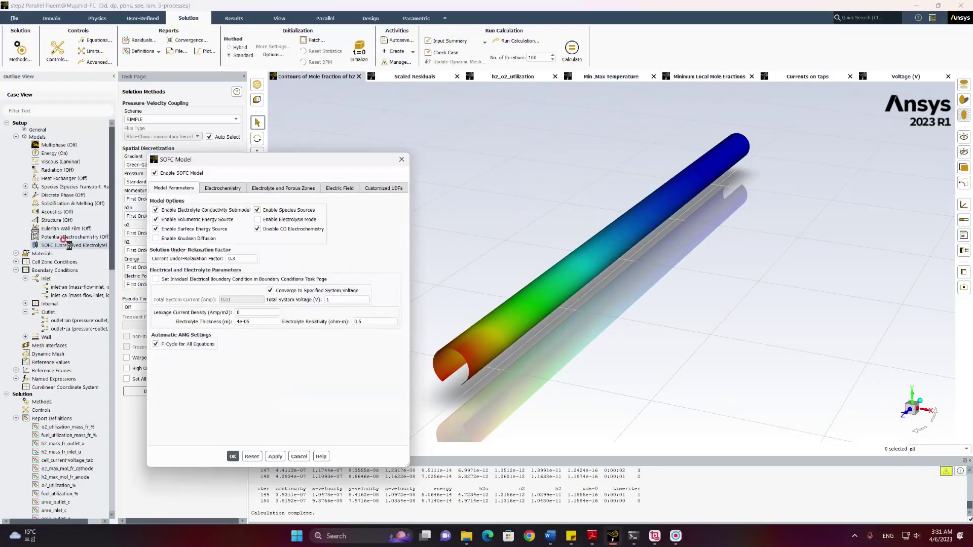
click(329, 300)
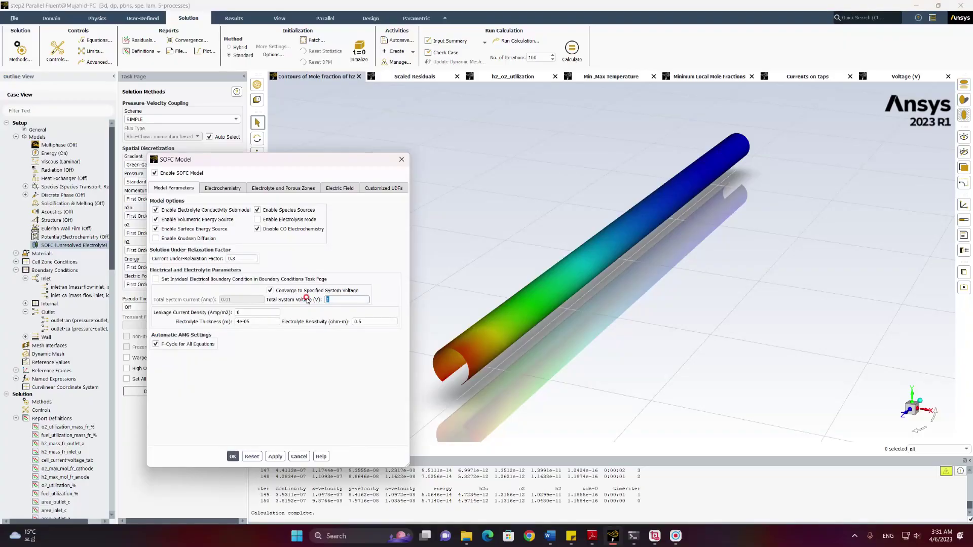
text(0.9)
click(232, 456)
Set the mass flow rate of the inlet-an boundary to 1.25e-7 kg/s
double_click(74, 287)
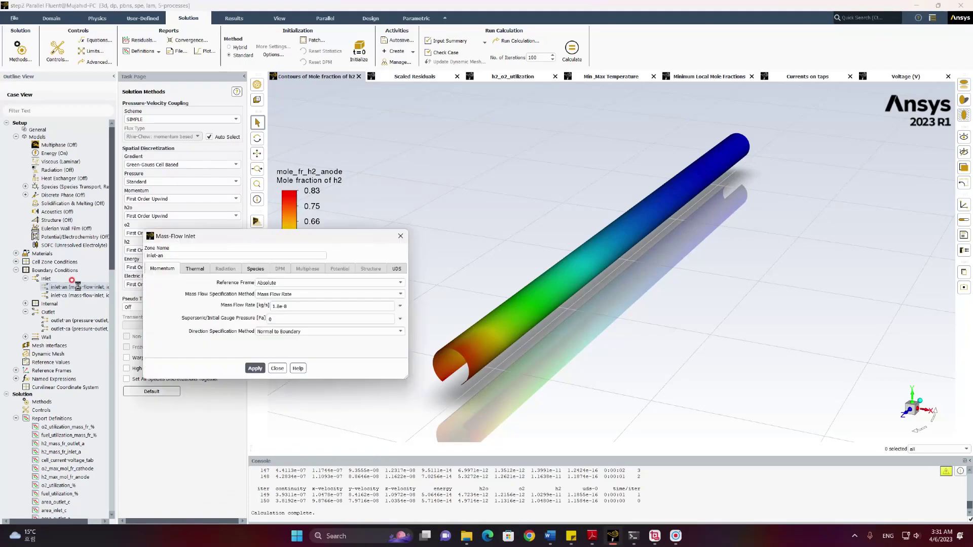
drag(295, 306, 240, 308)
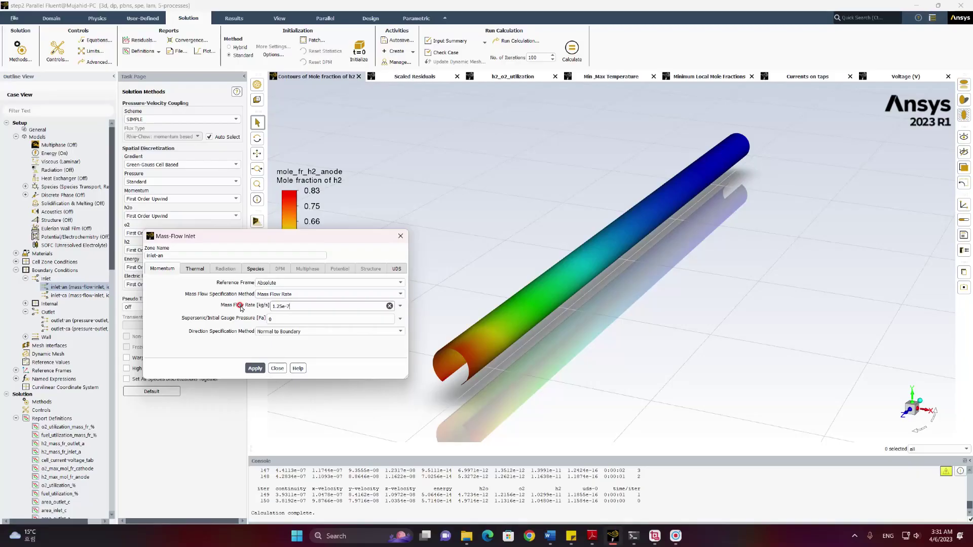
click(255, 369)
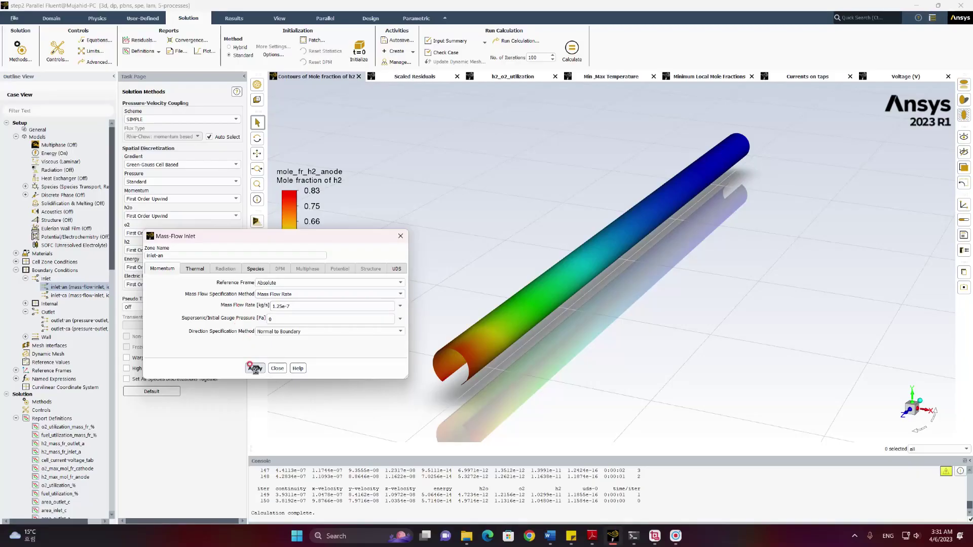
click(278, 368)
Run another 100 iterations at 0.9 V and display the h2_o2_utilization plot
click(572, 48)
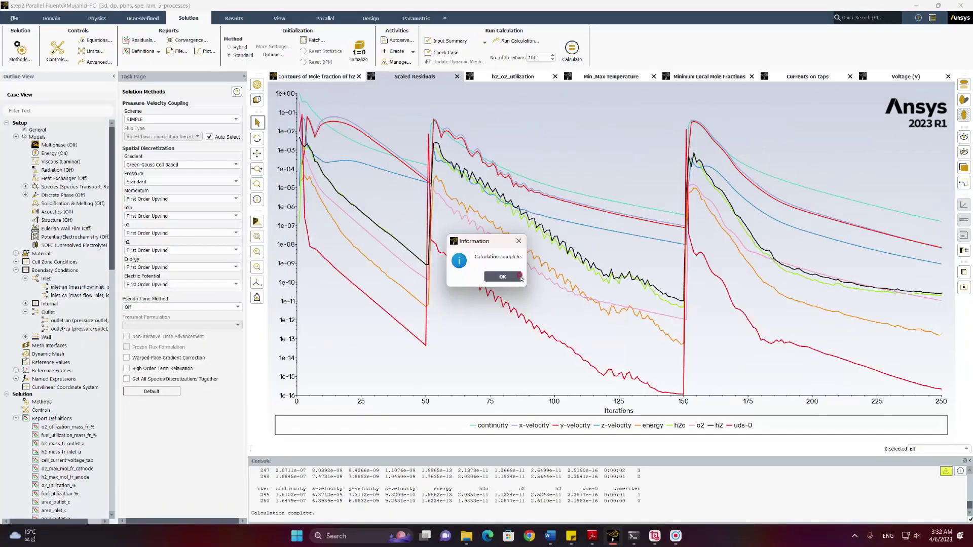
click(514, 282)
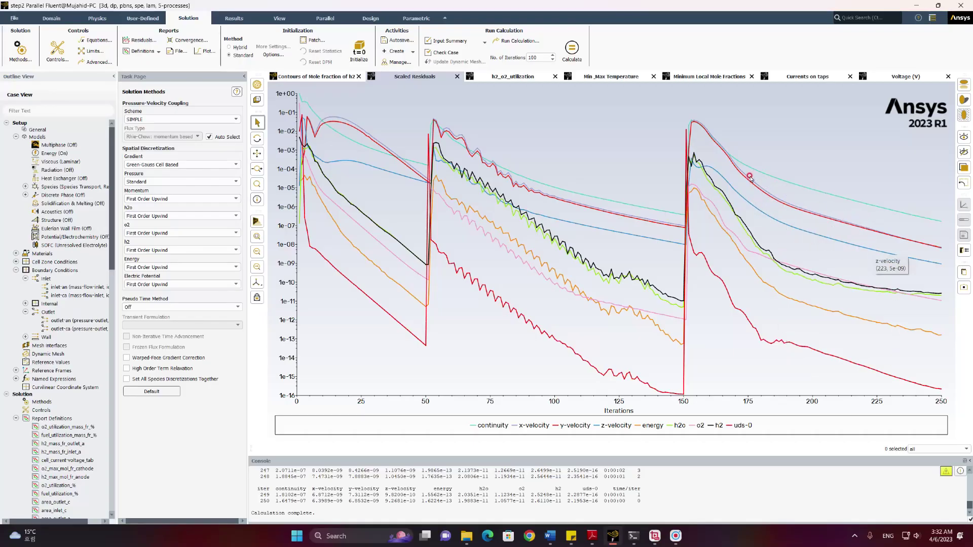
click(509, 77)
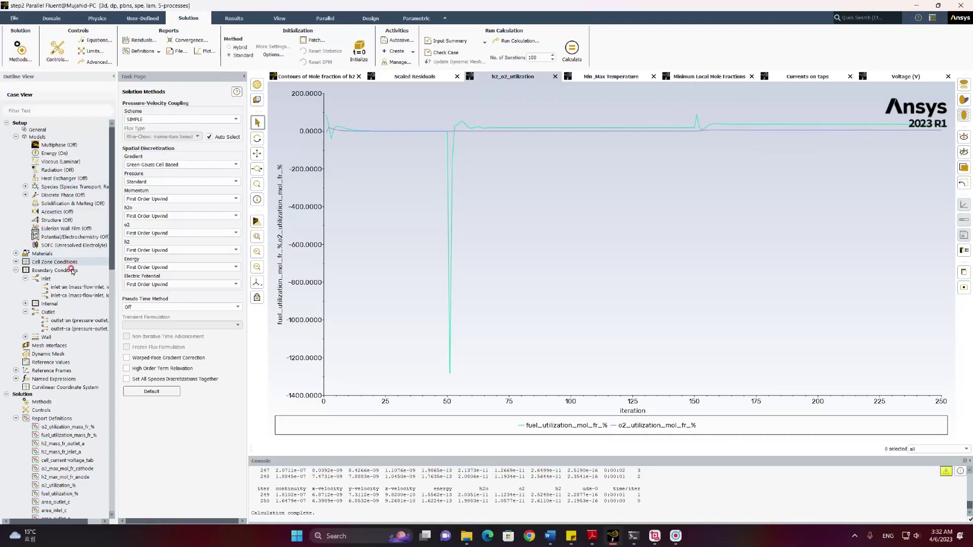
Set the SOFC model's total system voltage to 0.8 V
double_click(66, 245)
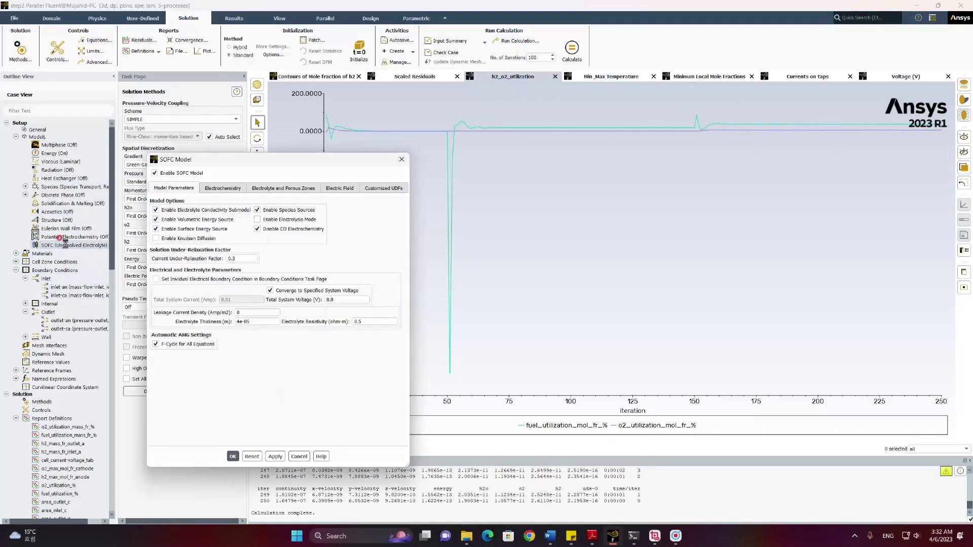
click(318, 291)
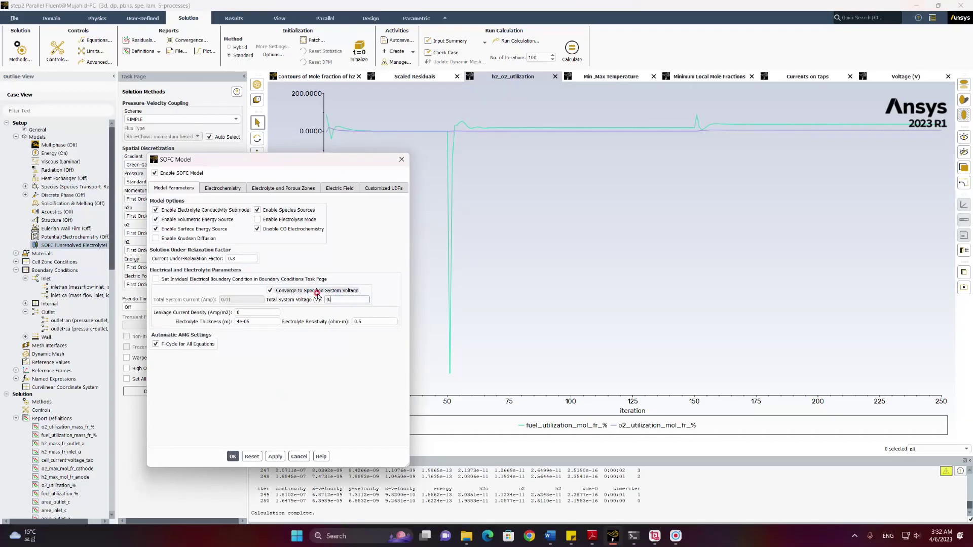
text(0.8)
click(232, 457)
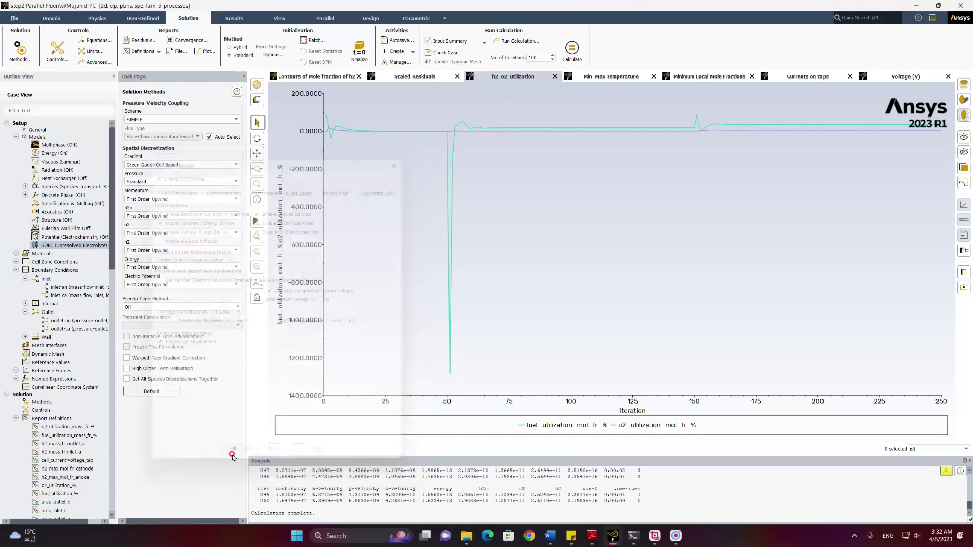
Set the mass flow rate of the inlet-an boundary to 2.59e-7 kg/s and run another 100 iterations at 0.8 V
double_click(66, 287)
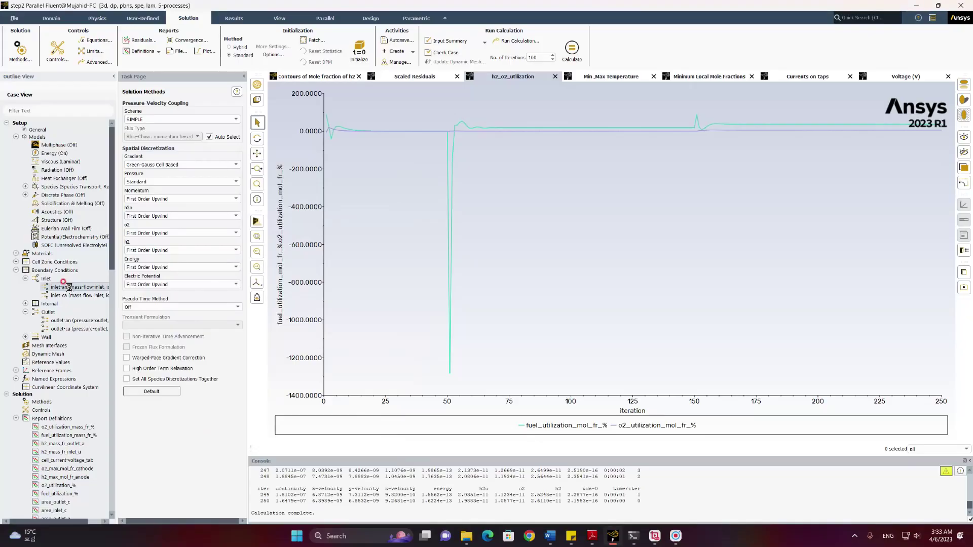
double_click(281, 306)
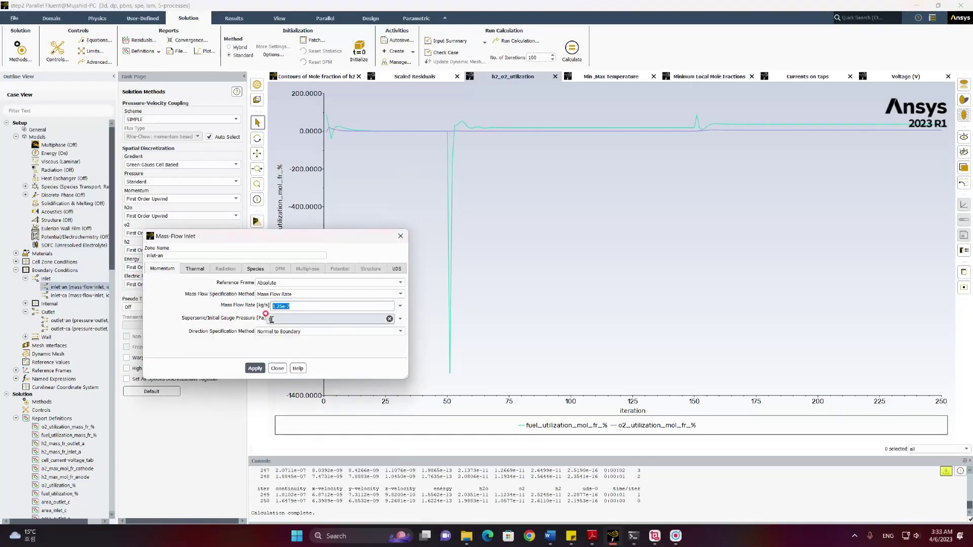
text(2)
click(255, 369)
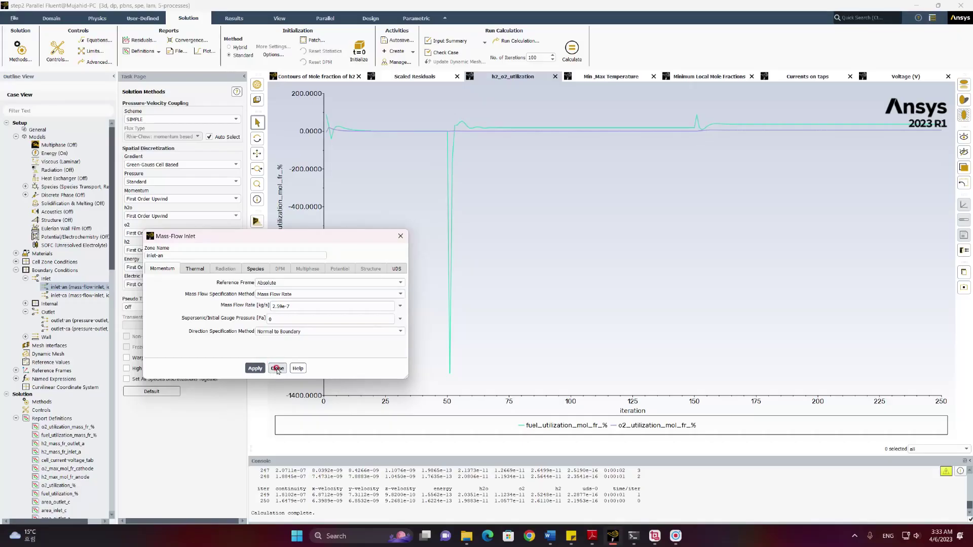
click(278, 369)
click(571, 49)
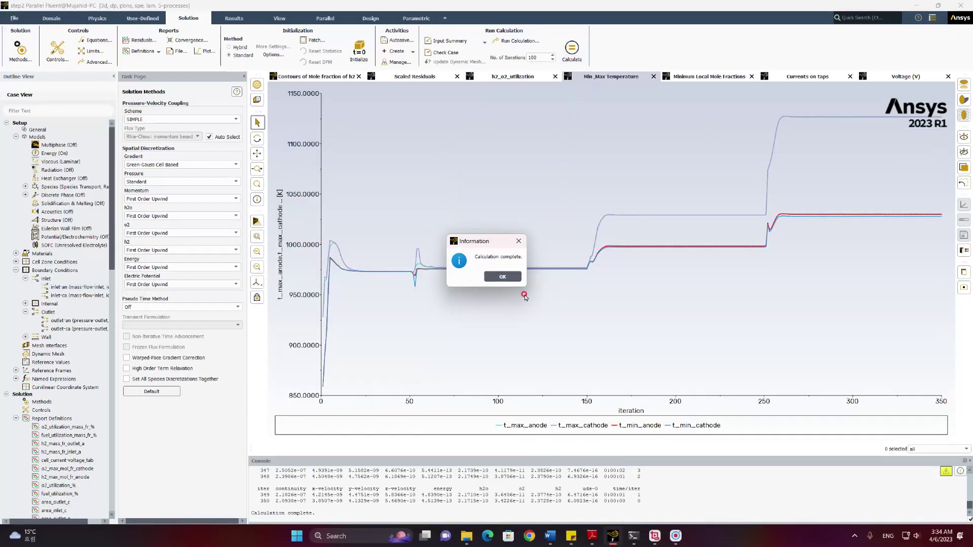
click(512, 279)
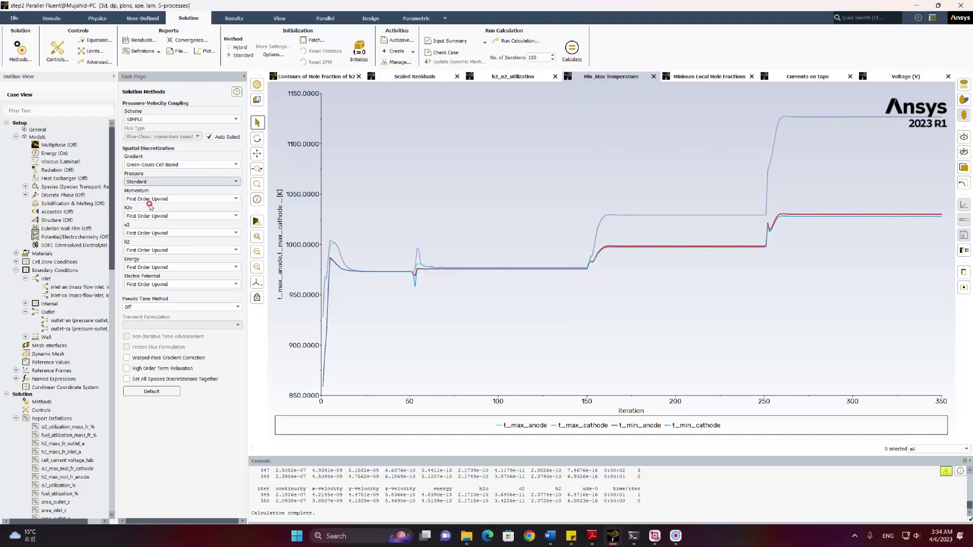
Set the SOFC model's total system voltage to 0.7 V
double_click(78, 246)
double_click(330, 300)
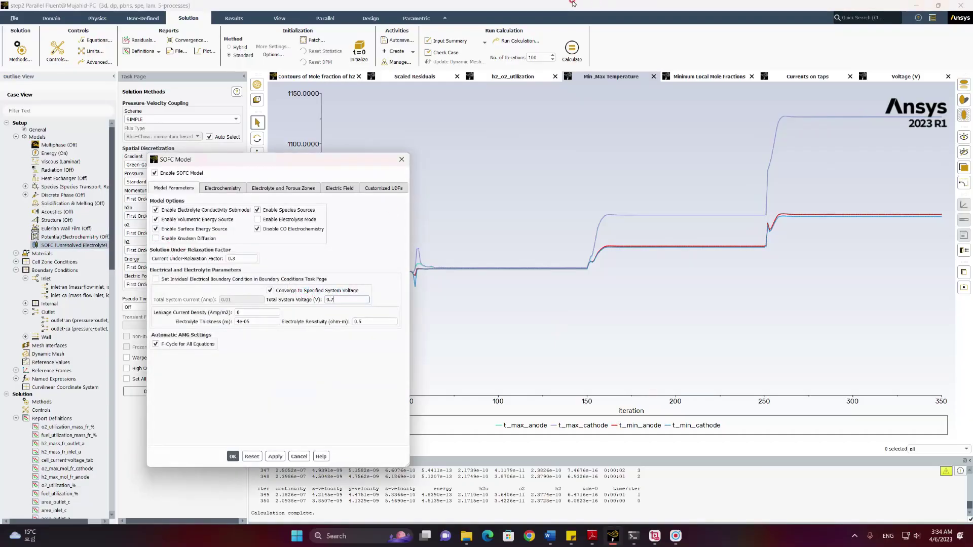
click(232, 456)
Set the mass flow rate of the inlet-an boundary to 4e-7 kg/s and run another 100 iterations at 0.7 V
drag(55, 296, 56, 288)
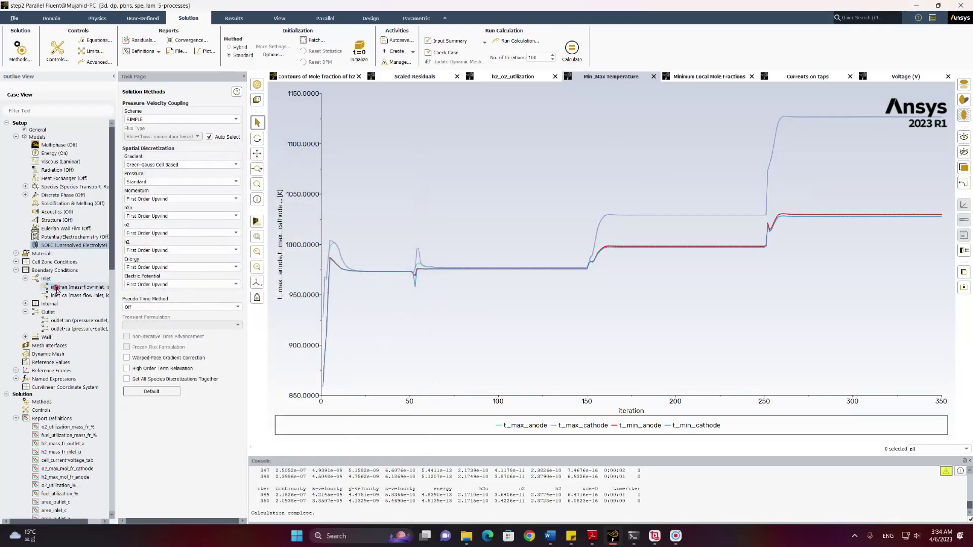
click(68, 288)
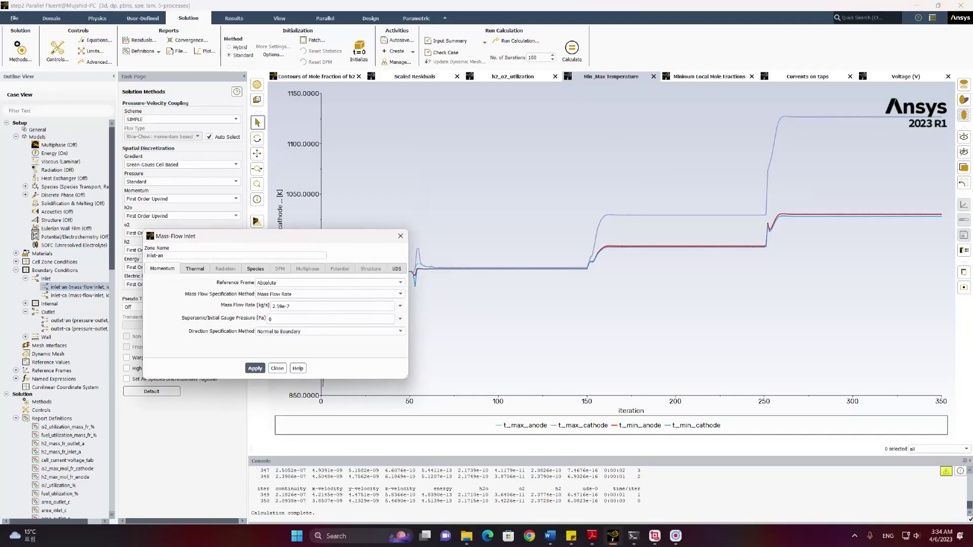
click(262, 296)
click(255, 369)
click(275, 367)
click(574, 48)
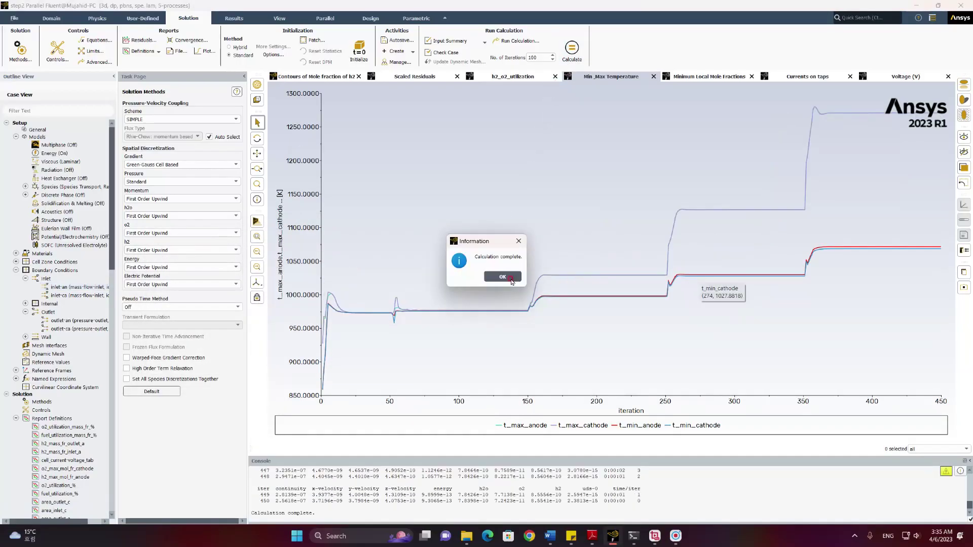
click(506, 278)
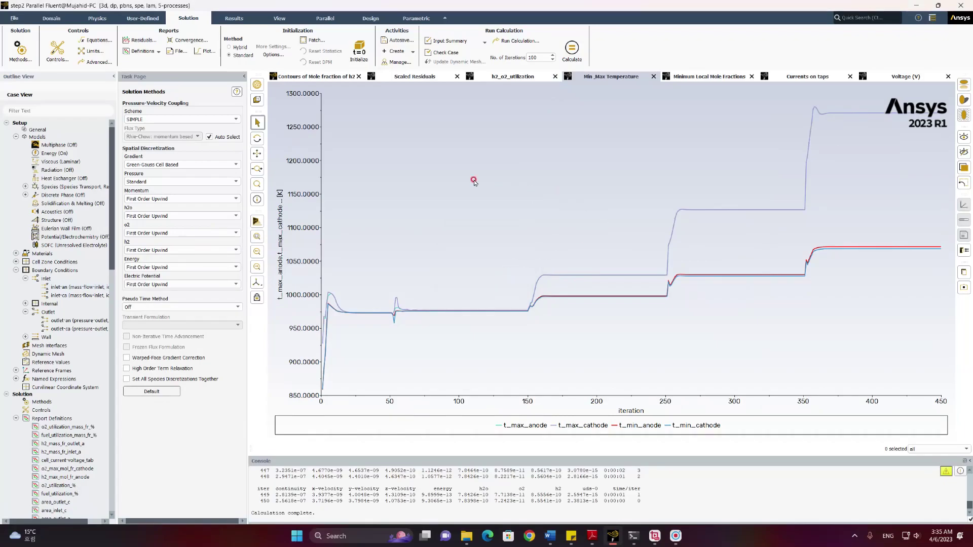
Set the SOFC model's total system voltage to 0.6 V
double_click(76, 246)
drag(358, 299, 312, 301)
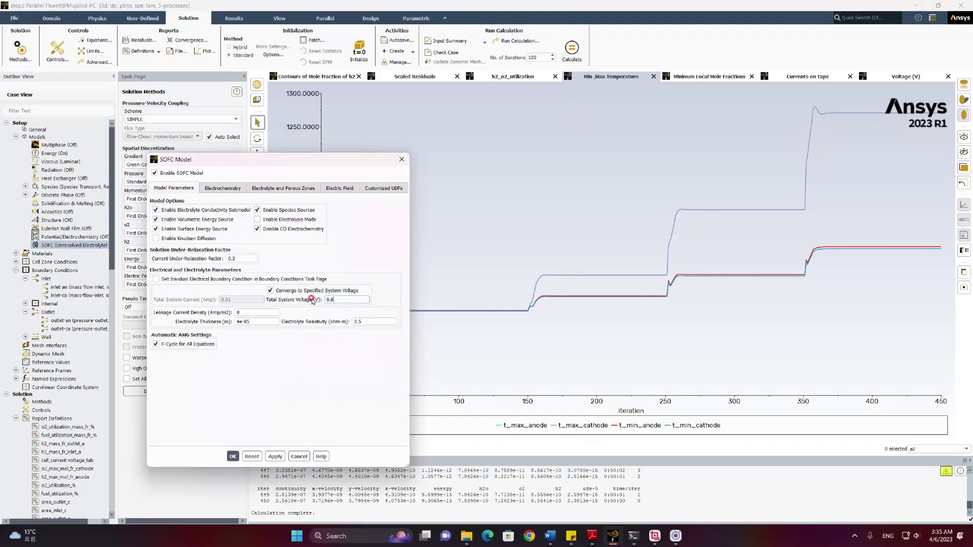
click(233, 456)
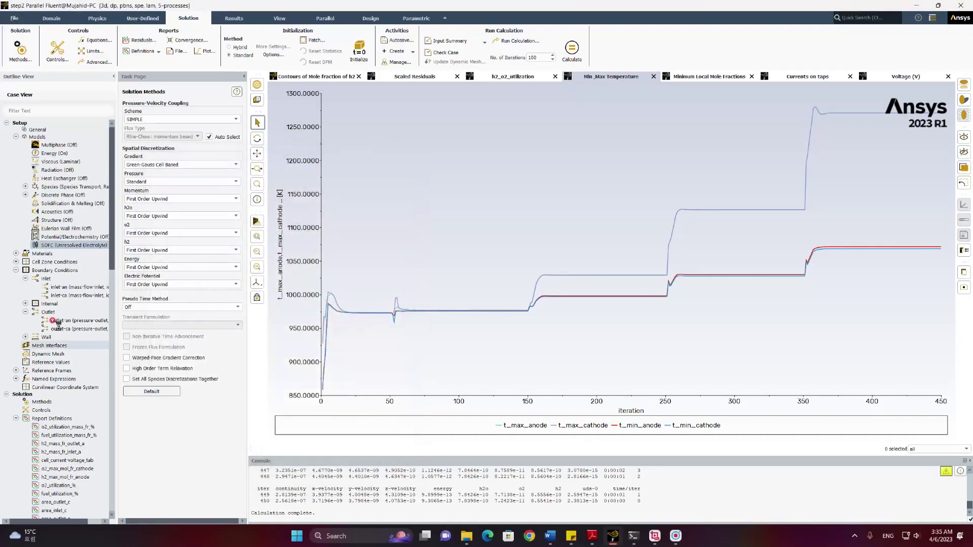
Adjust the mass flow rate of the inlet-an boundary for 0.6 V and run another 100 iterations
click(64, 287)
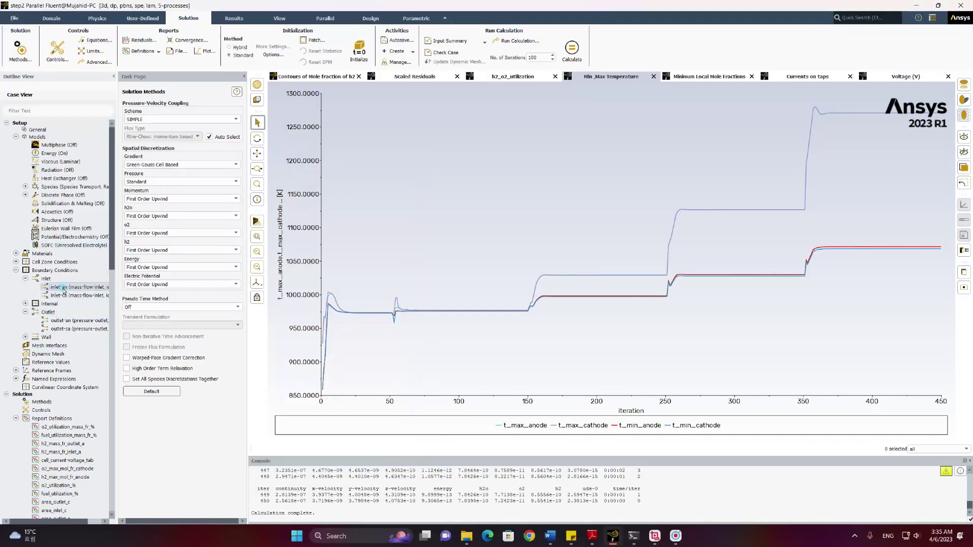
double_click(62, 288)
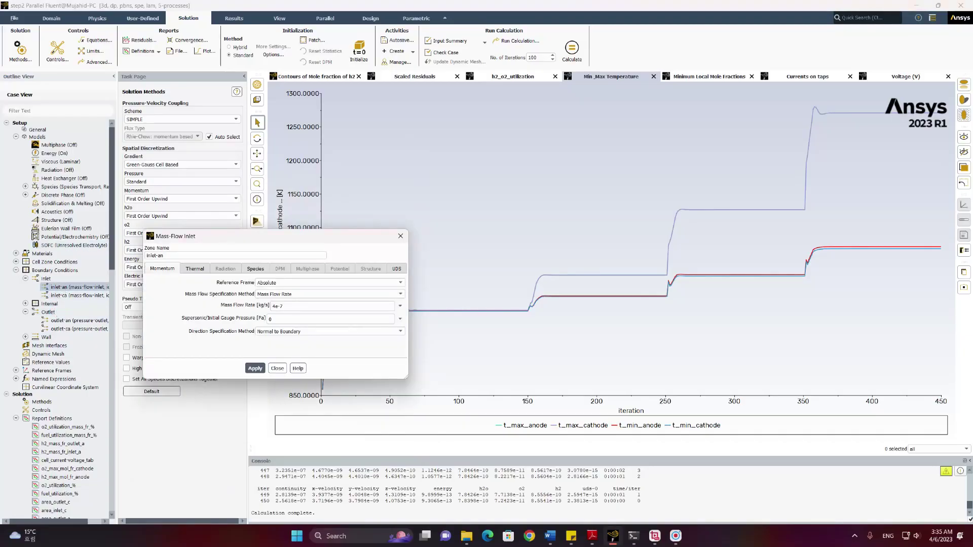
click(274, 306)
click(255, 369)
click(277, 368)
click(571, 48)
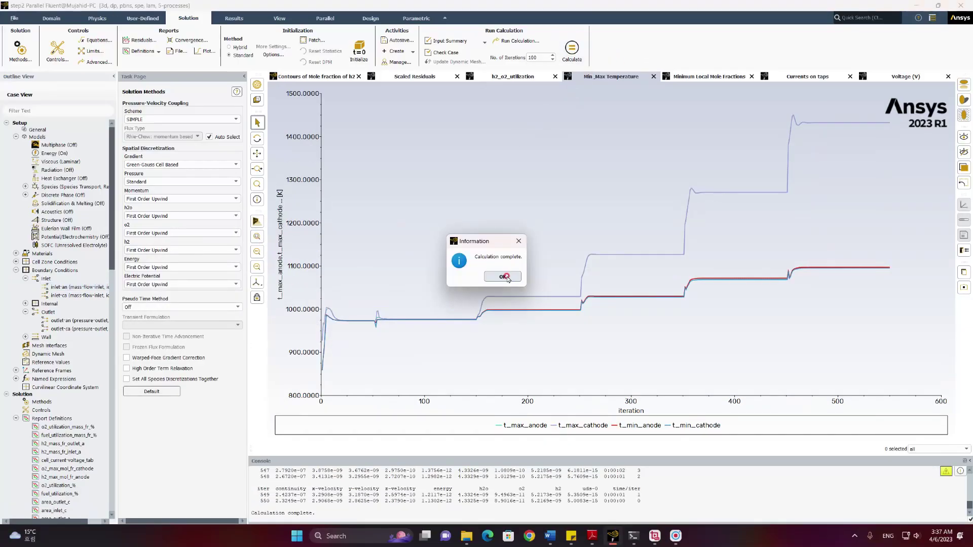
click(509, 277)
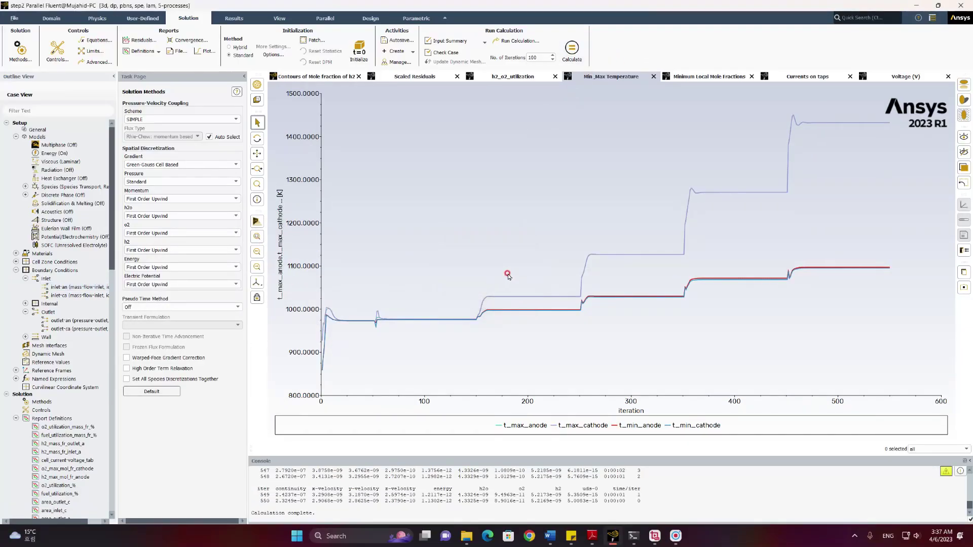
Set the SOFC model's total system voltage to 0.5 V
double_click(74, 245)
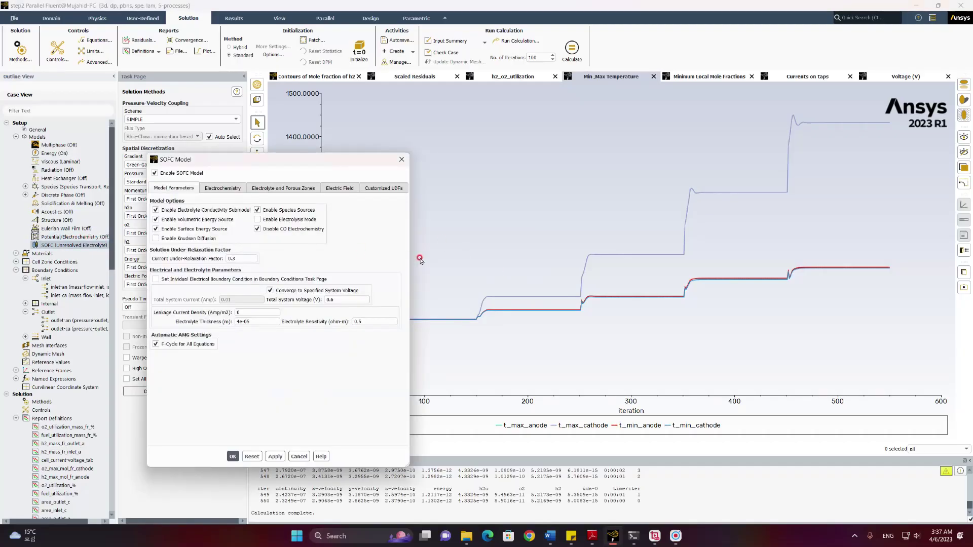
drag(356, 298, 313, 294)
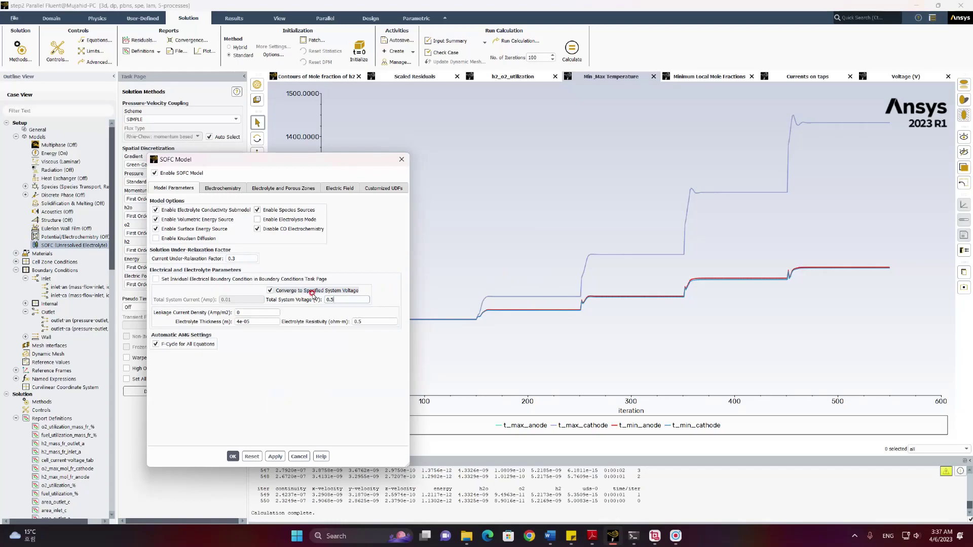
click(233, 456)
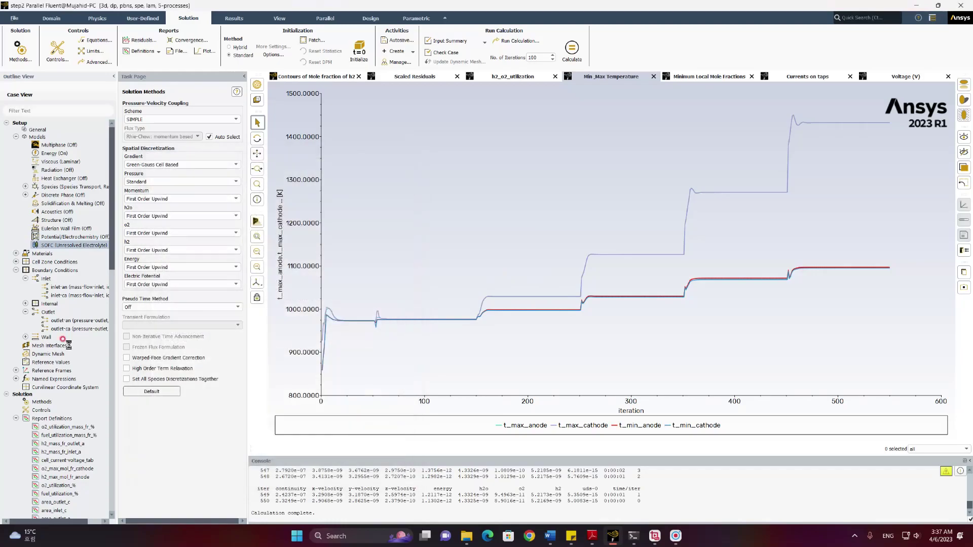
Set the mass flow rate of the inlet-an boundary to 1e-6 kg/s and run another 100 iterations at 0.5 V
click(64, 288)
click(276, 306)
drag(276, 307, 267, 306)
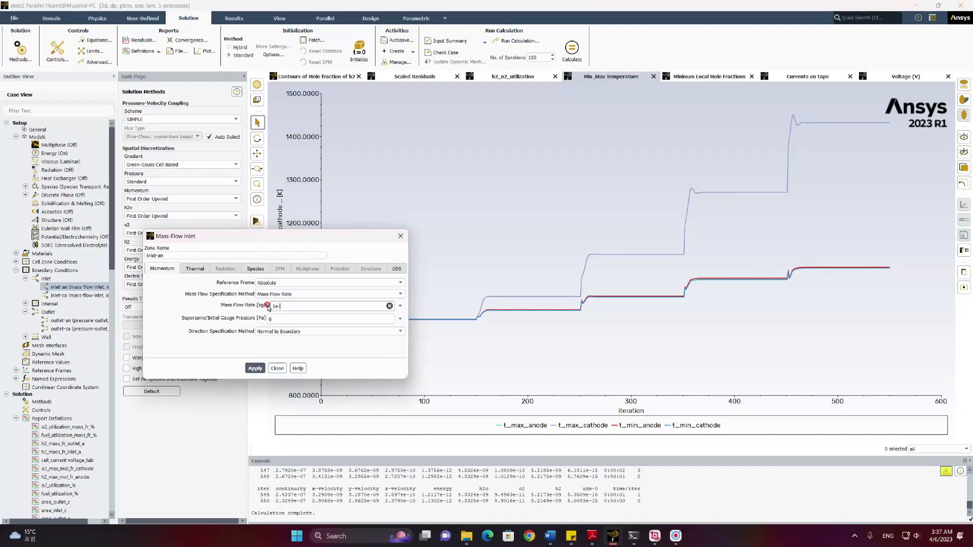
click(255, 369)
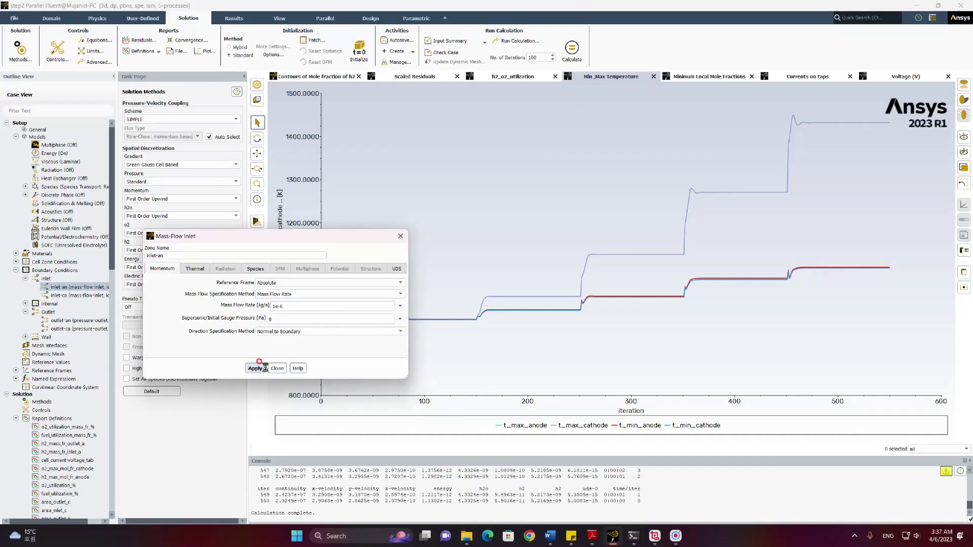
click(276, 368)
click(572, 51)
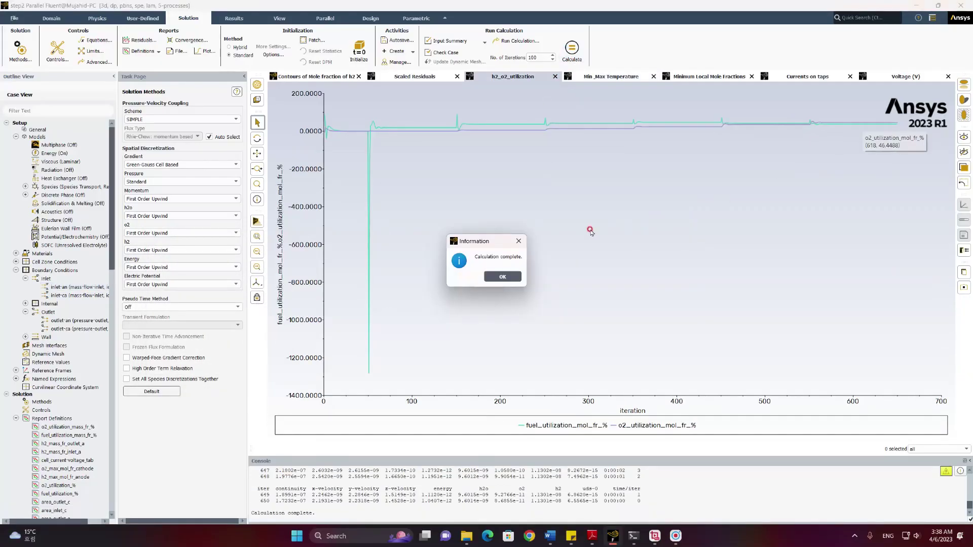
click(500, 277)
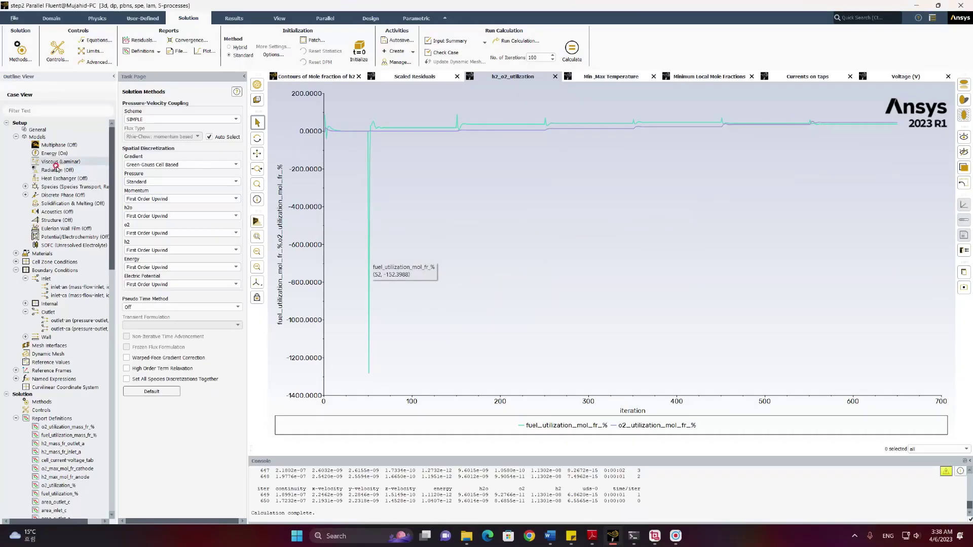
Display the scaled residuals plot to check the convergence of all the voltage runs
click(310, 78)
click(413, 78)
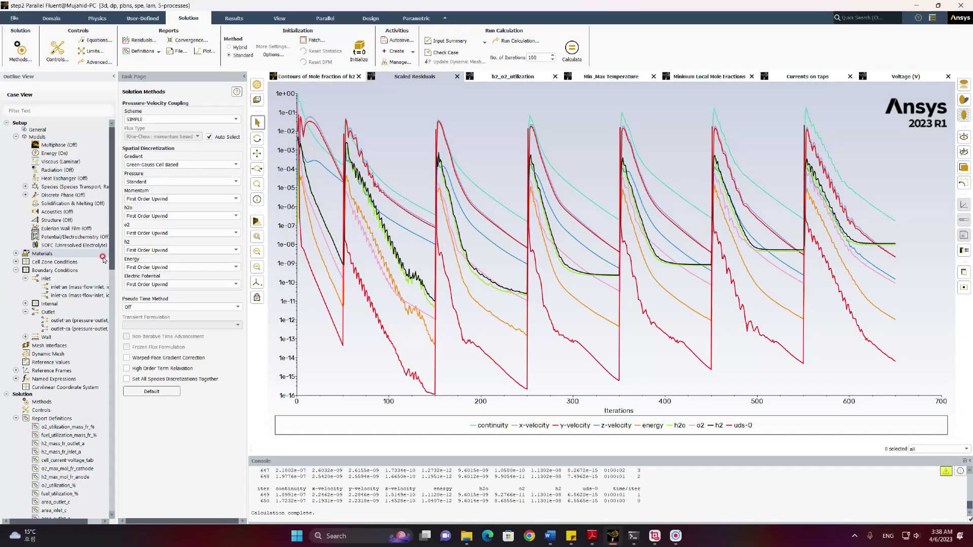
mouse_move(416, 226)
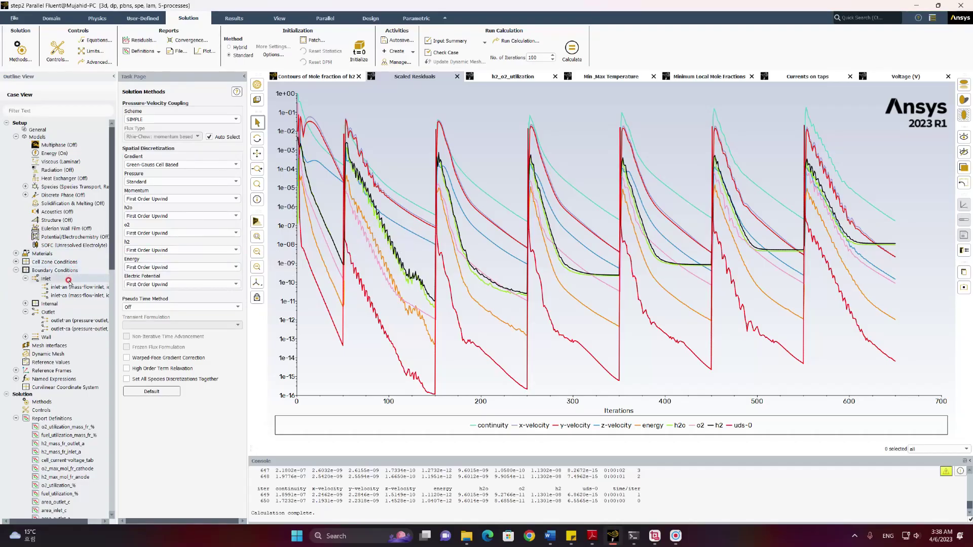
Display the existing temperature_dls_ccs static temperature contour and compute its minimum and maximum
scroll(69, 281, down, 10)
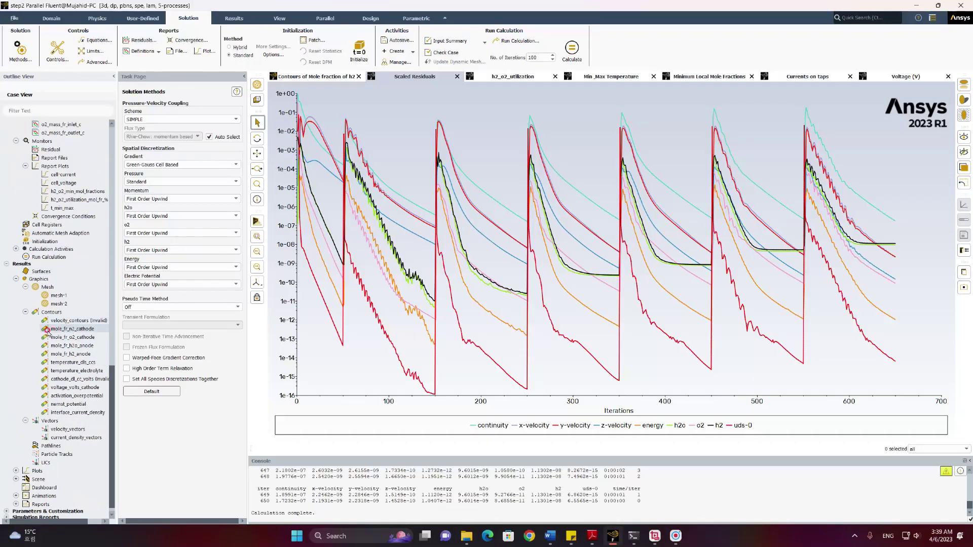
mouse_move(442, 298)
double_click(71, 363)
click(139, 332)
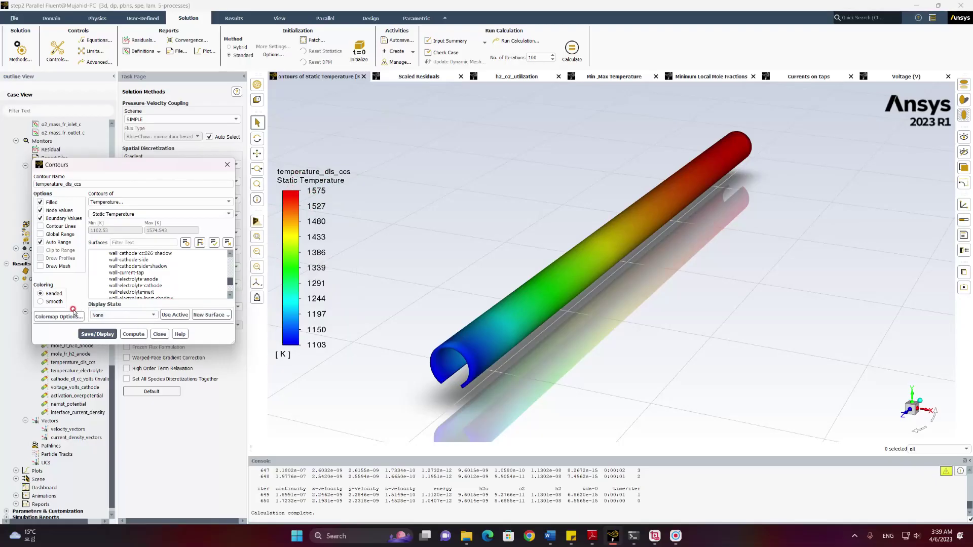
click(133, 334)
click(226, 165)
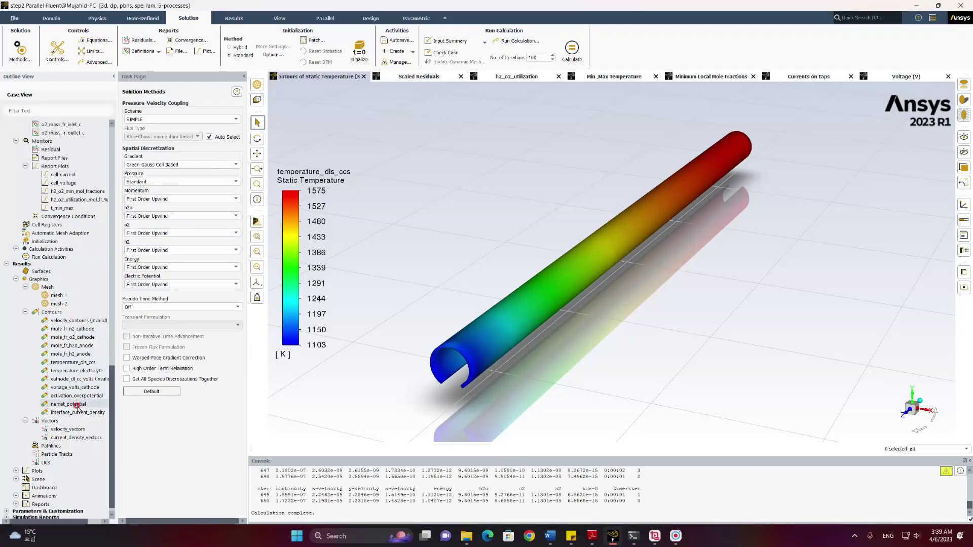
Display the existing temperature_electrolyte contour on the anode and cathode electrolyte walls
double_click(76, 371)
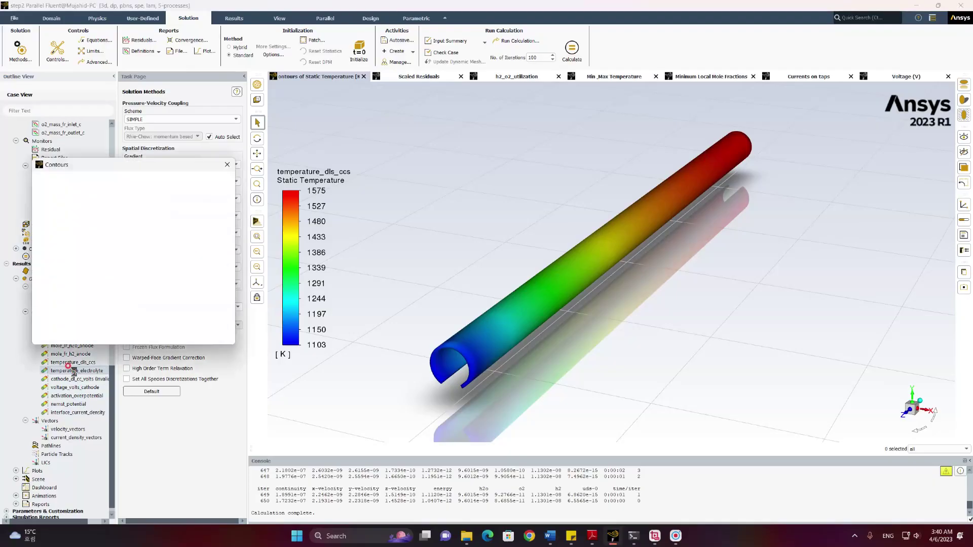
click(97, 334)
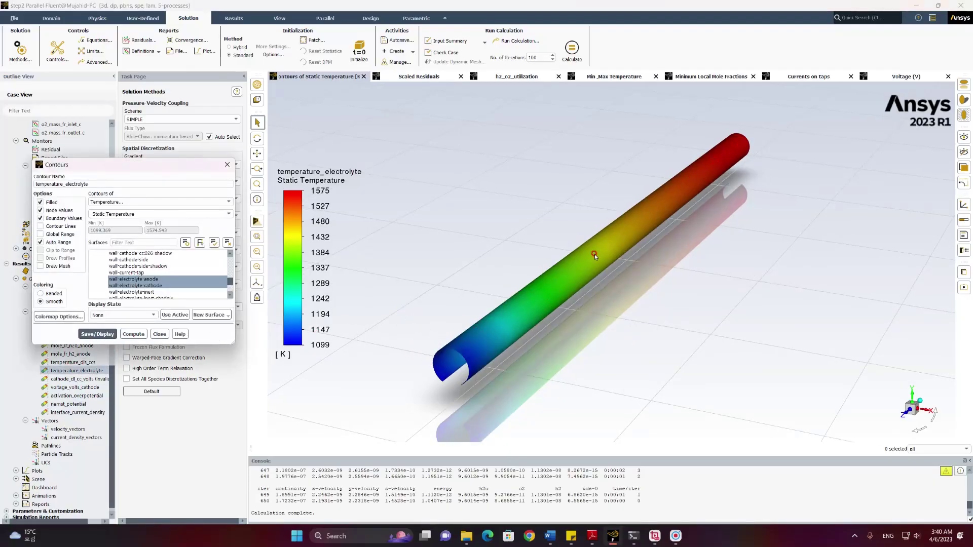
click(159, 334)
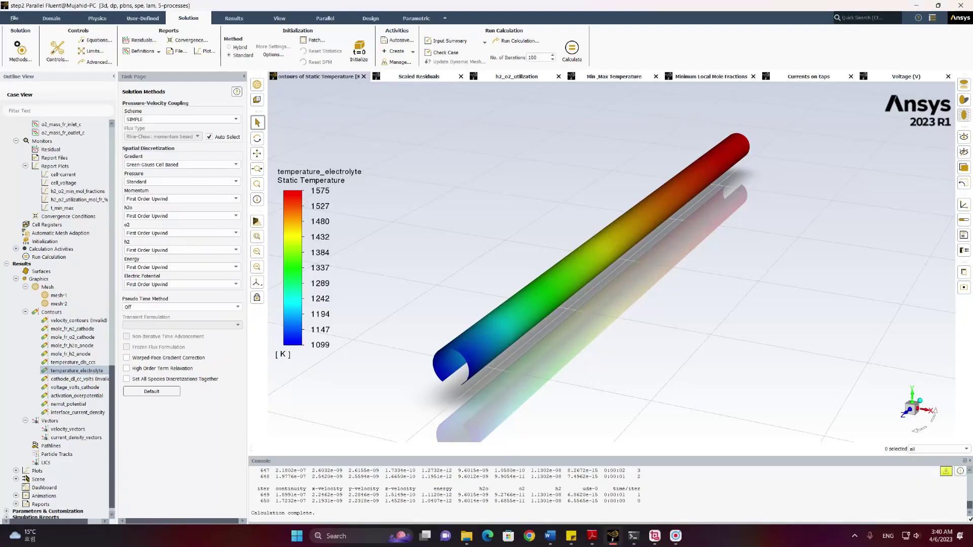
Display the existing interface_current_density contour on the electrolyte walls
double_click(76, 412)
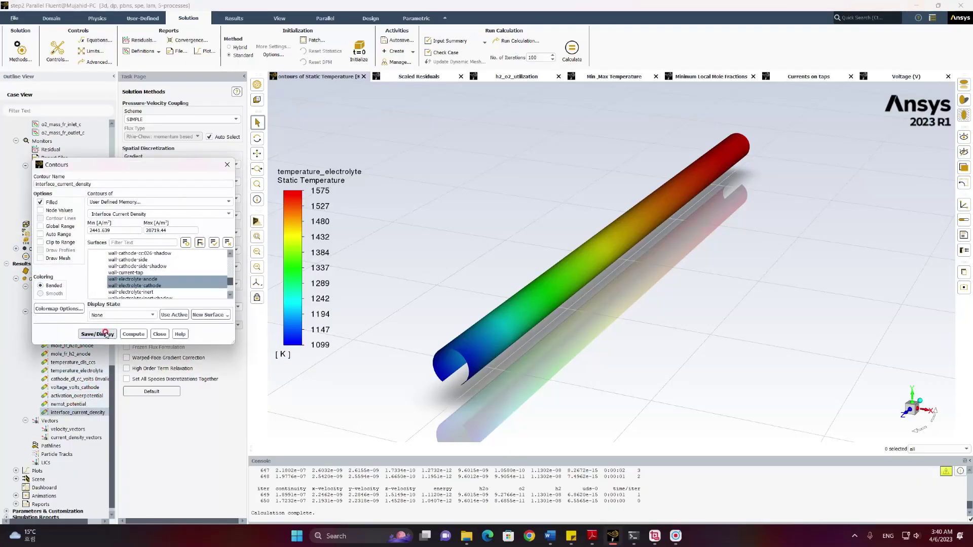
click(105, 334)
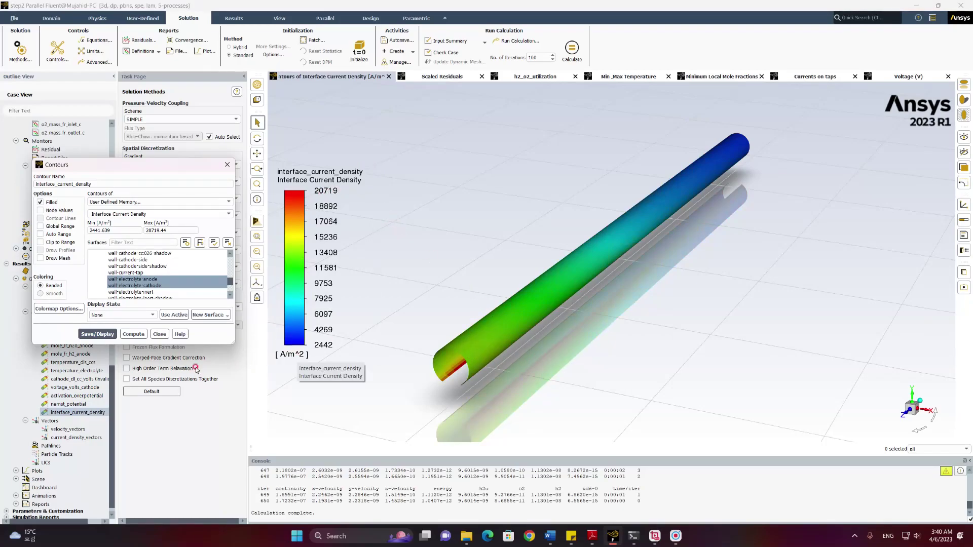
click(158, 334)
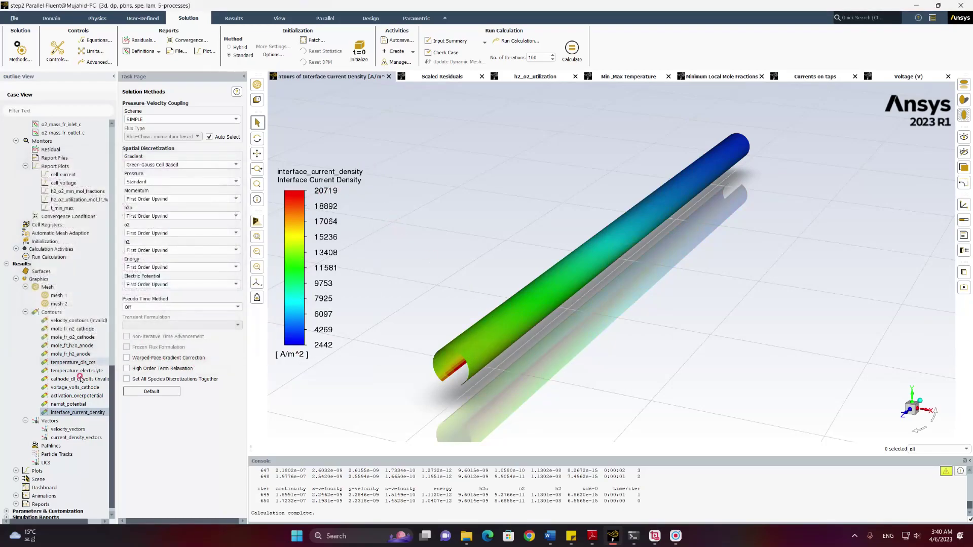
Display the existing nernst_potential contour, enable Draw Mesh for it and display the mesh with a transparency of 90
double_click(69, 403)
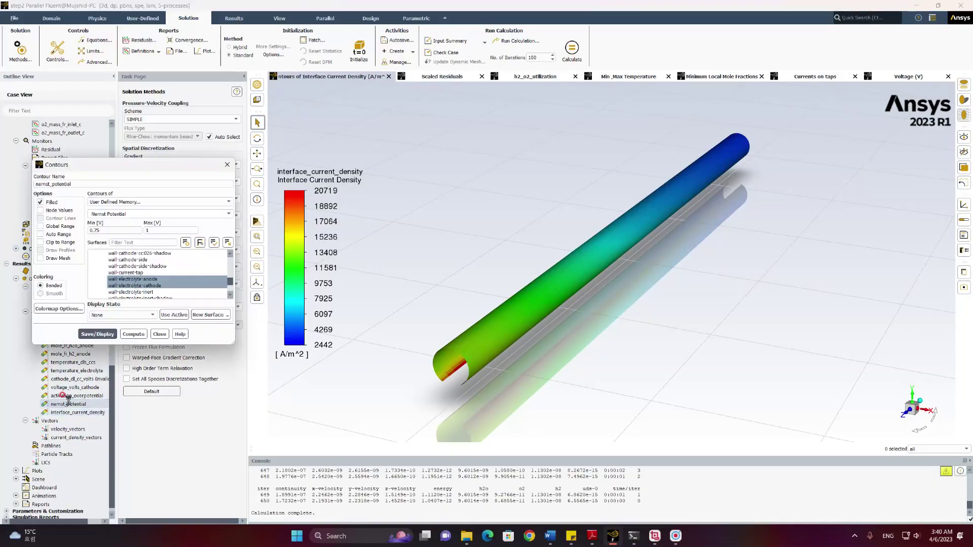
click(97, 334)
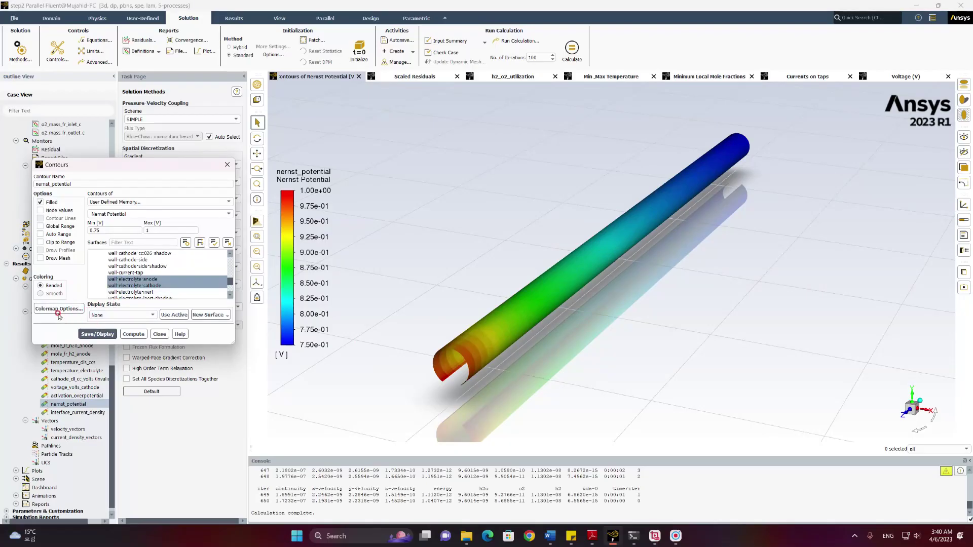
click(41, 259)
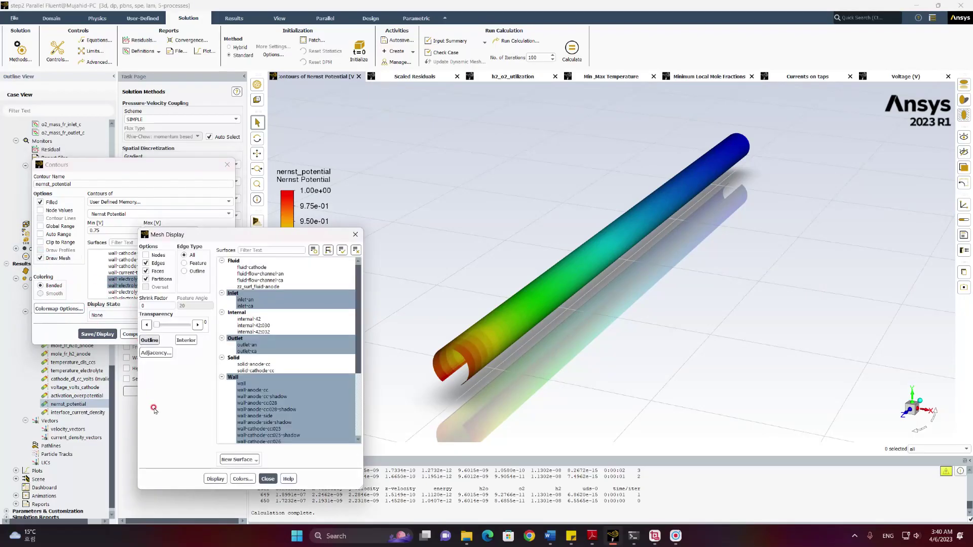
click(212, 479)
drag(157, 325, 187, 328)
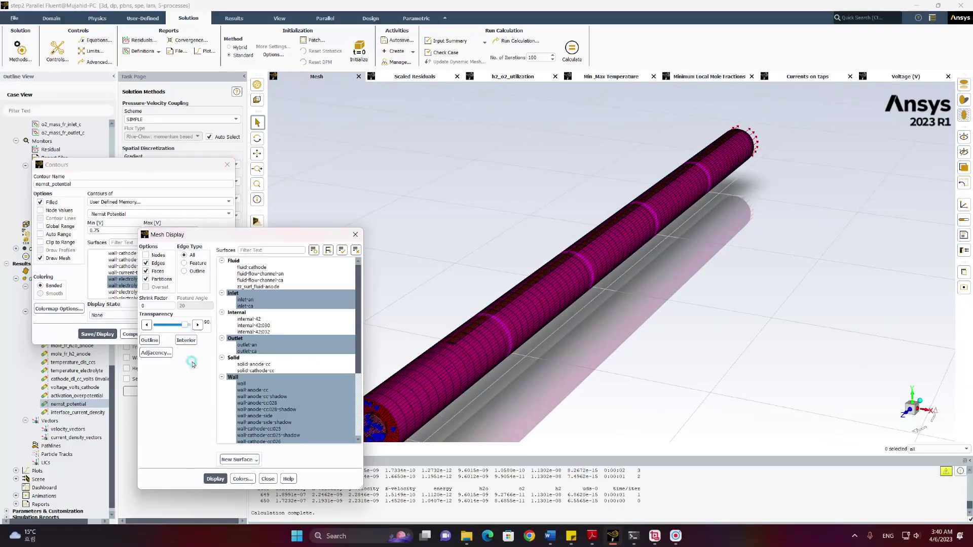
click(215, 479)
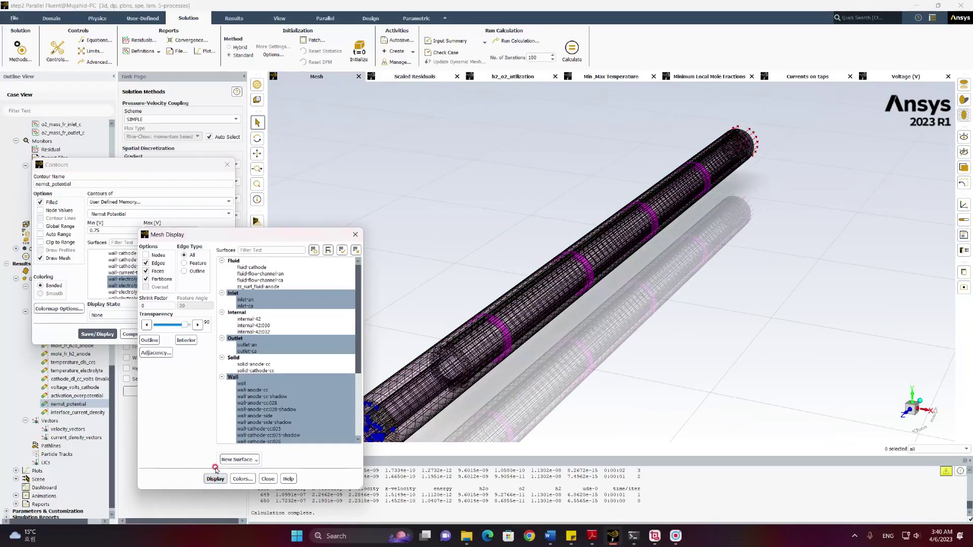
Show only faces in the mesh overlay, without edges and partitions, and redisplay the nernst_potential contour with it
click(146, 264)
click(145, 272)
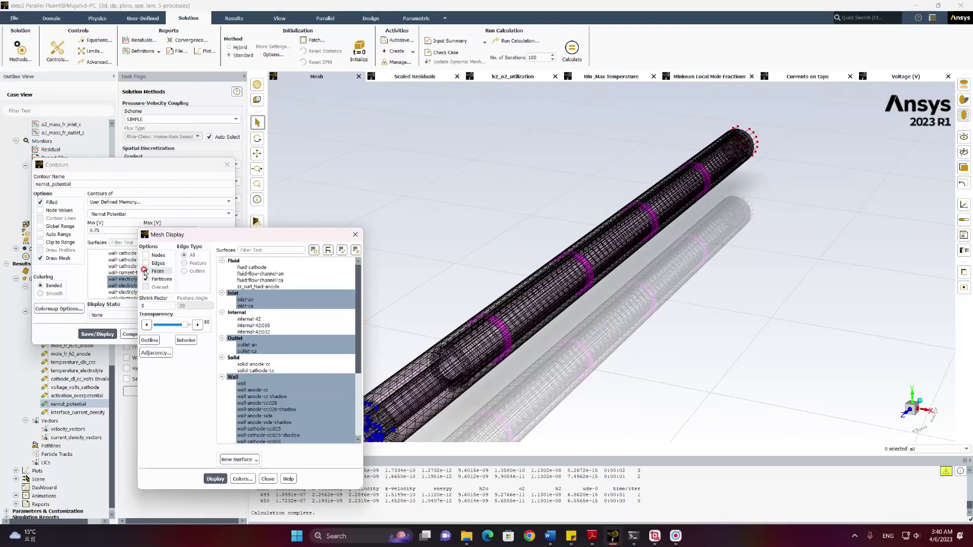
click(145, 279)
click(215, 479)
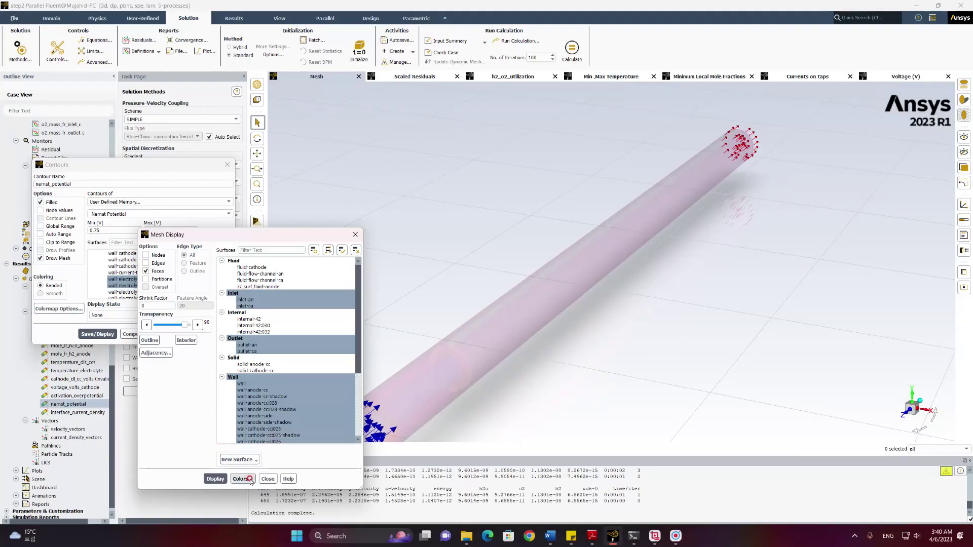
click(268, 480)
click(98, 334)
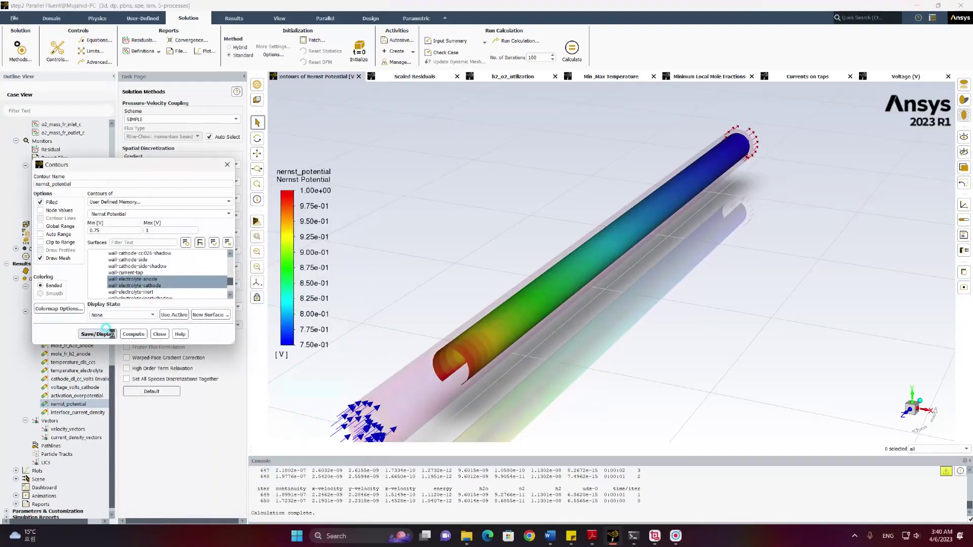
scroll(475, 270, down, 1)
scroll(450, 350, down, 1)
scroll(371, 390, up, 2)
Remove the inlet and outlet surfaces from the mesh overlay, keeping only the walls, and redisplay the nernst_potential contour
click(52, 259)
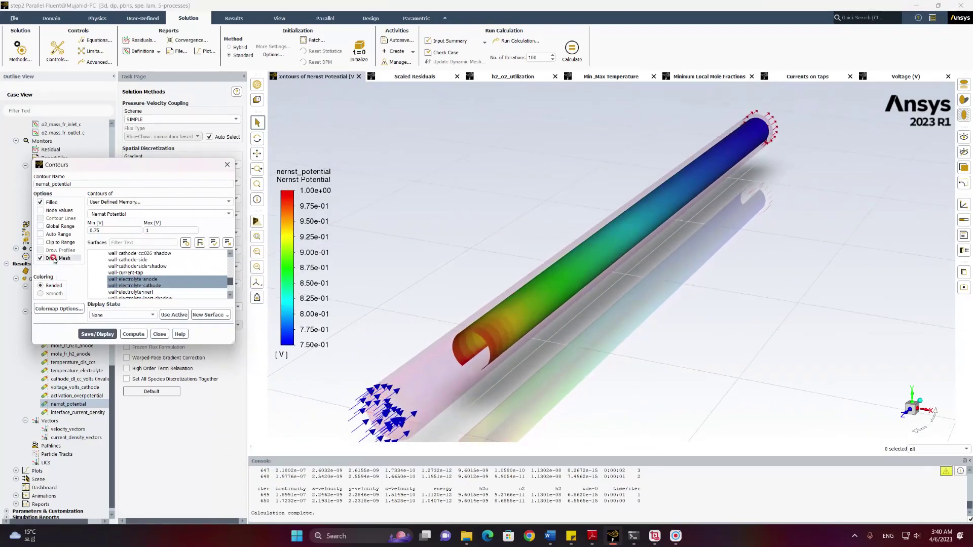
click(260, 337)
click(260, 337)
click(222, 464)
click(217, 479)
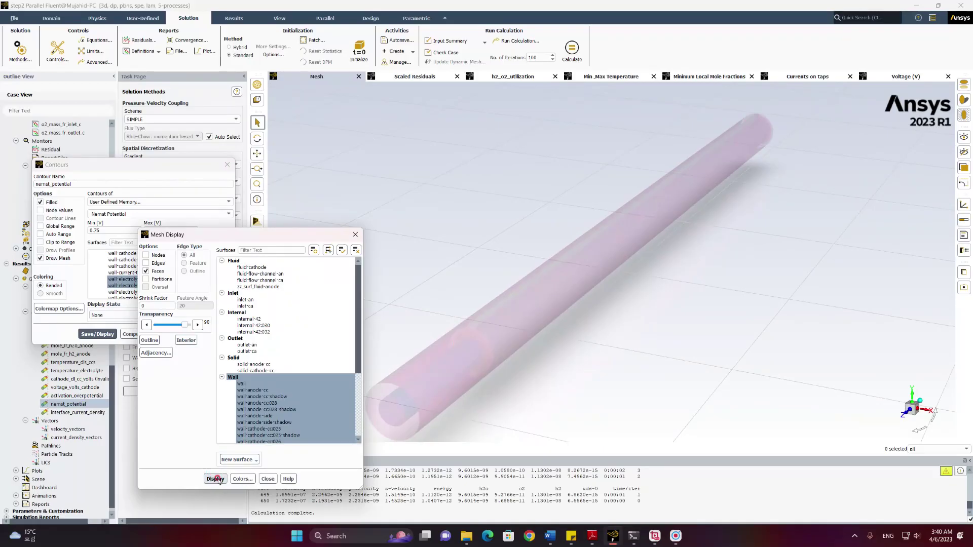
click(268, 479)
click(97, 334)
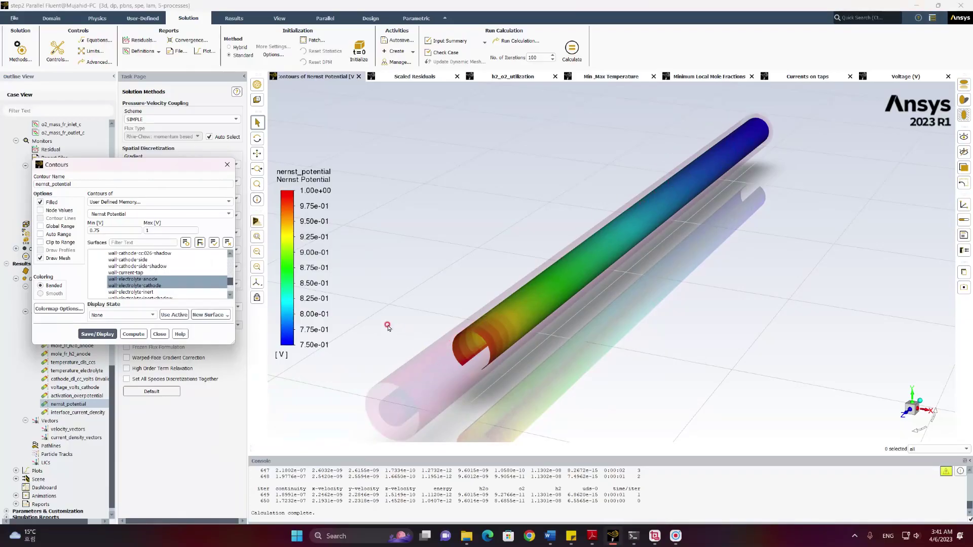
Set the number format of the nernst_potential colormap to float and close the contour settings
click(320, 273)
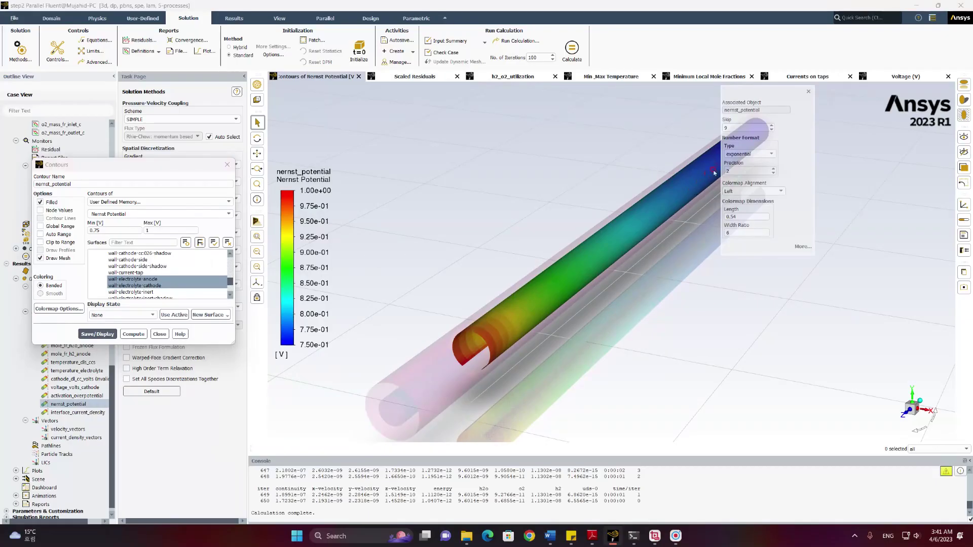
click(771, 153)
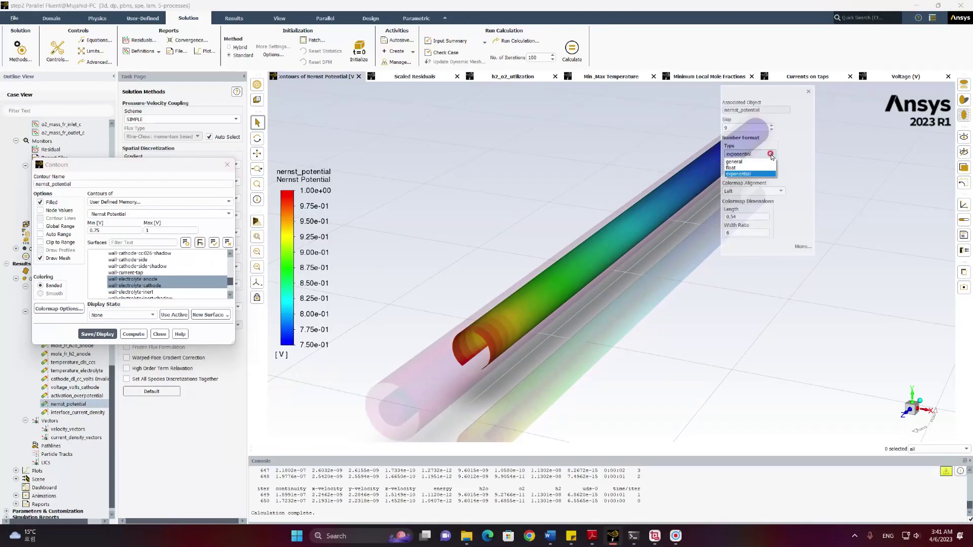
click(745, 162)
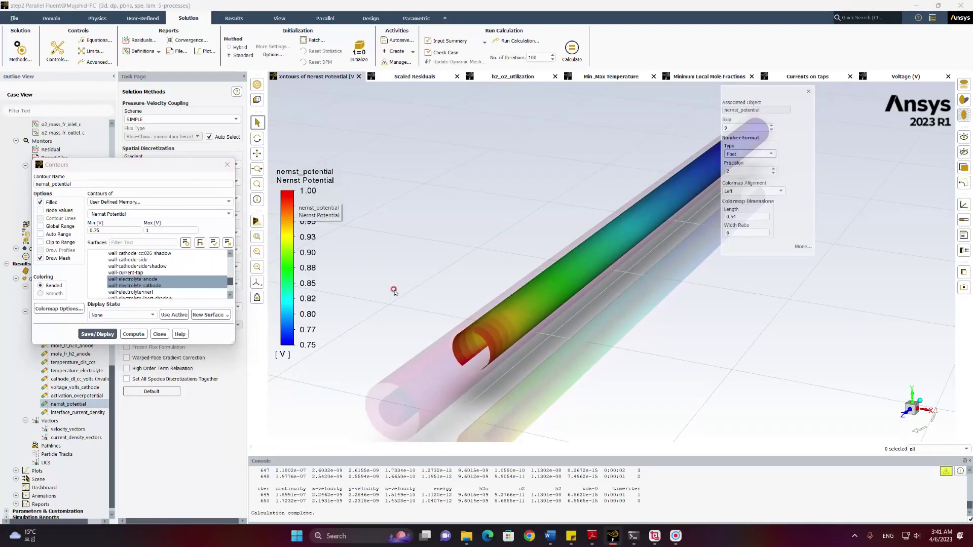
click(808, 94)
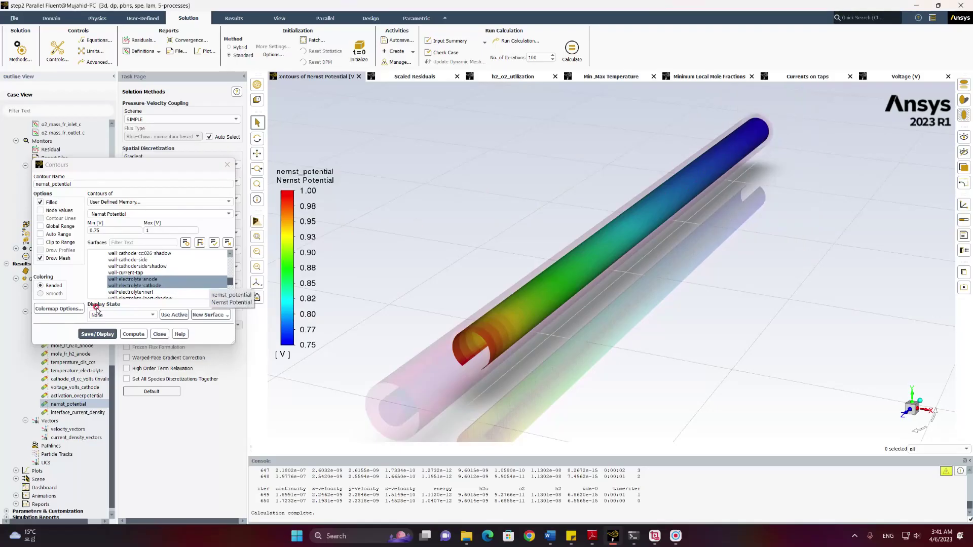
click(160, 334)
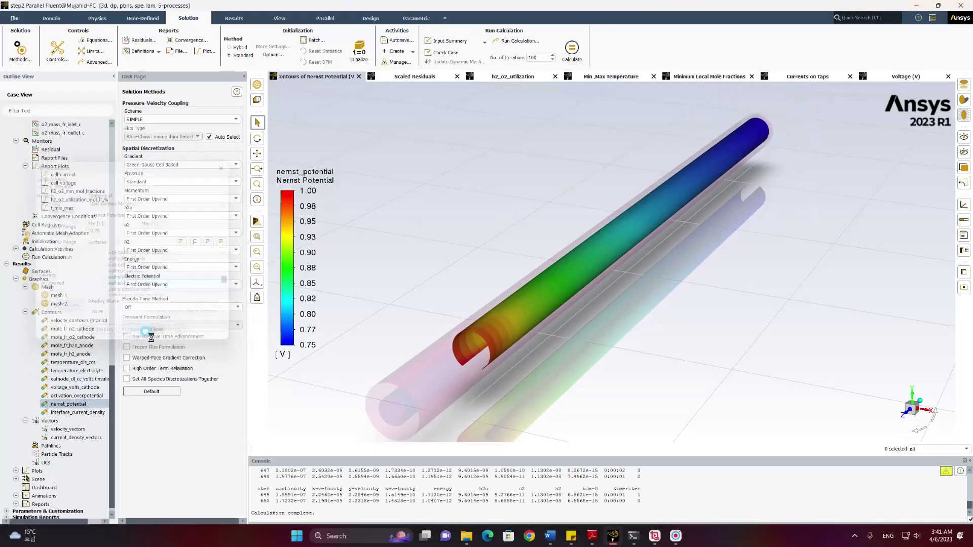
Display the existing voltage_volts_cathode electric potential contour on the wall-electrolyte-cathode surface
click(71, 389)
double_click(71, 388)
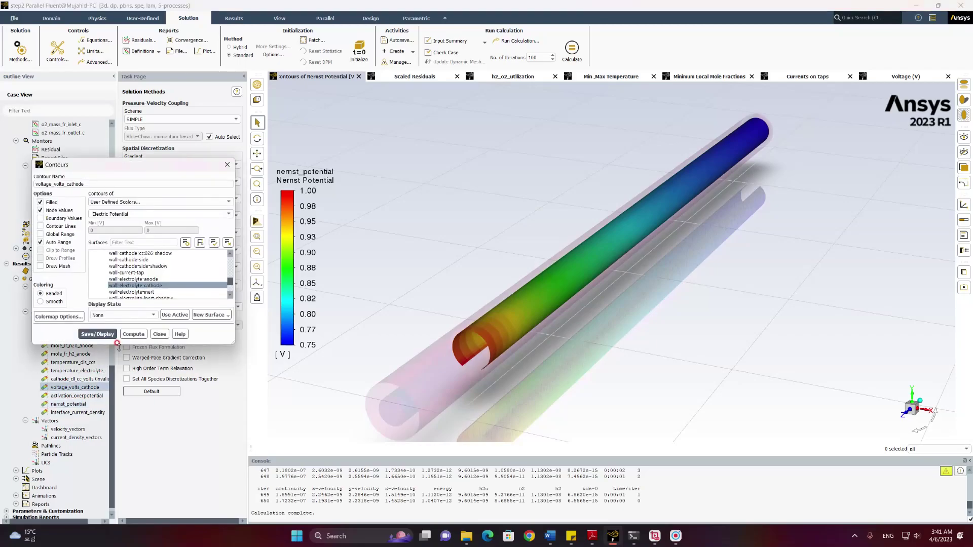
click(96, 334)
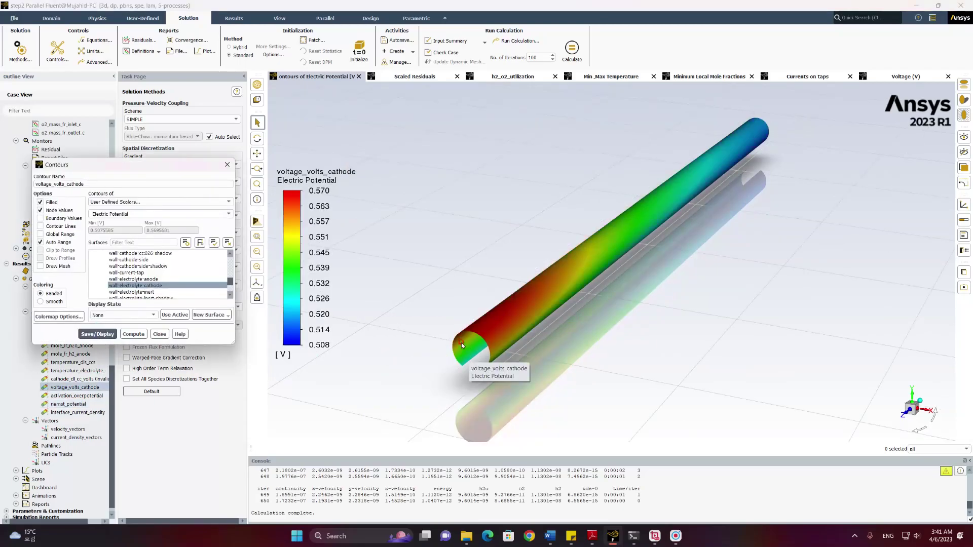
click(160, 334)
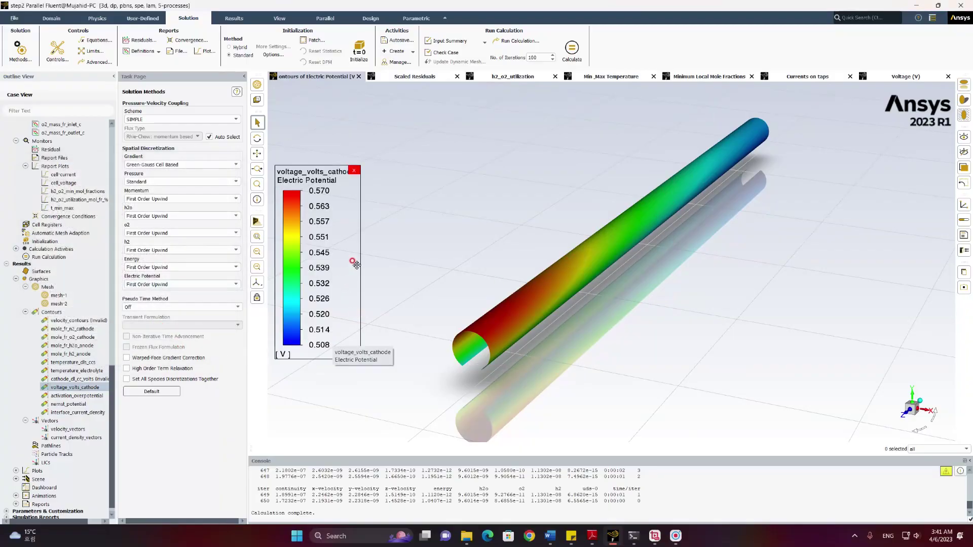
Choose JPEG as the picture format and preview the electric potential contour picture with a white background
click(956, 282)
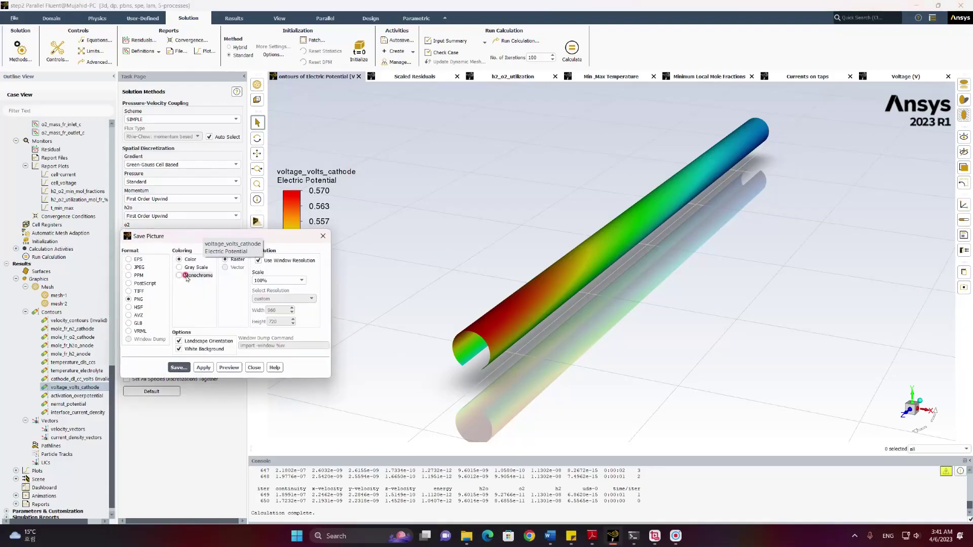
click(140, 300)
click(128, 267)
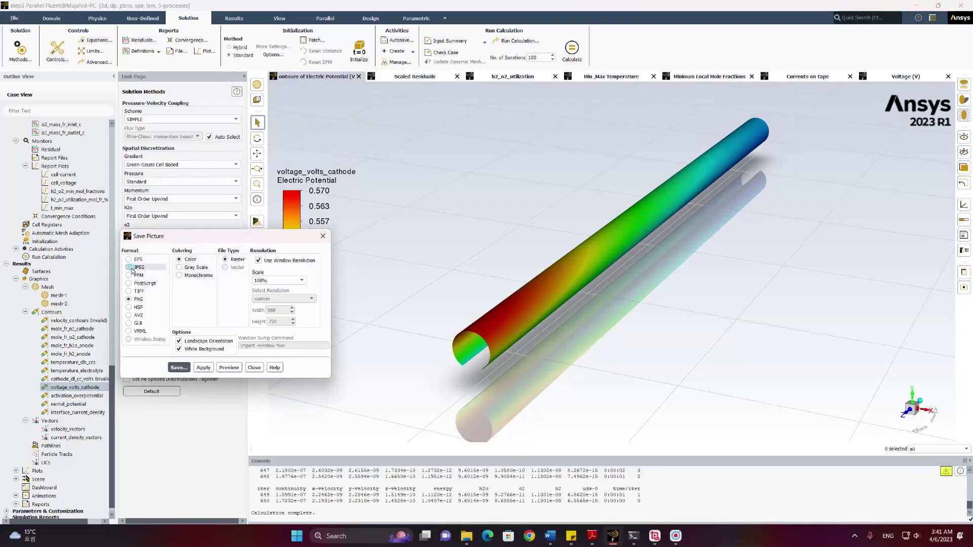
click(131, 299)
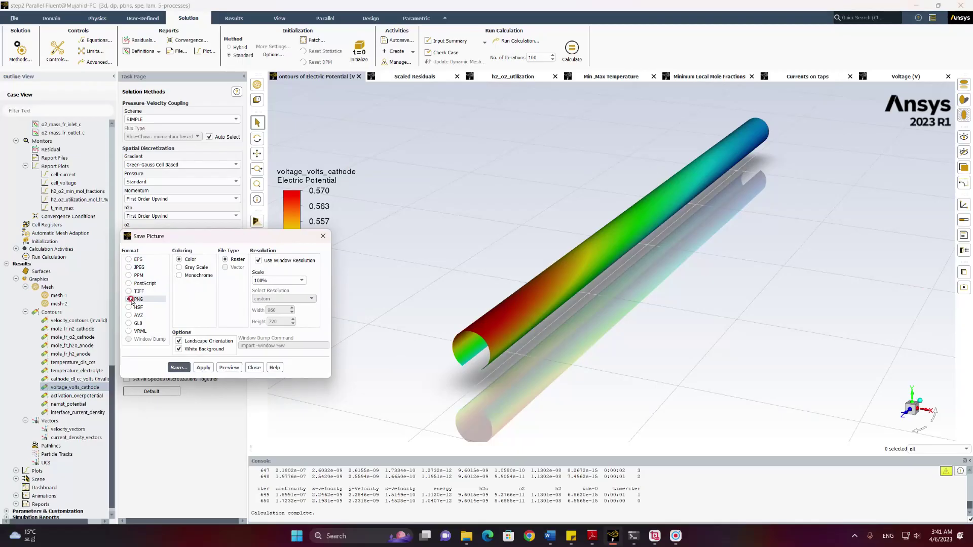
click(134, 269)
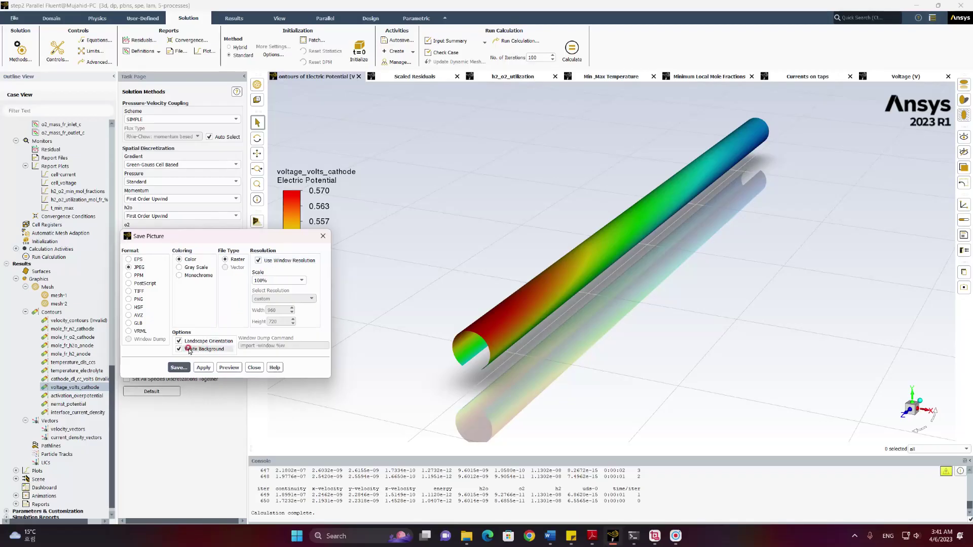
click(229, 368)
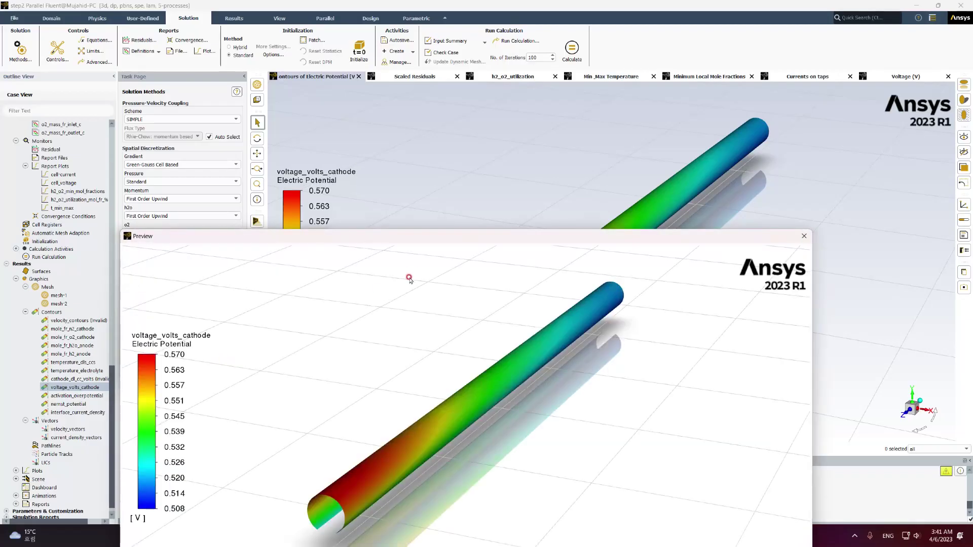
drag(416, 242, 444, 62)
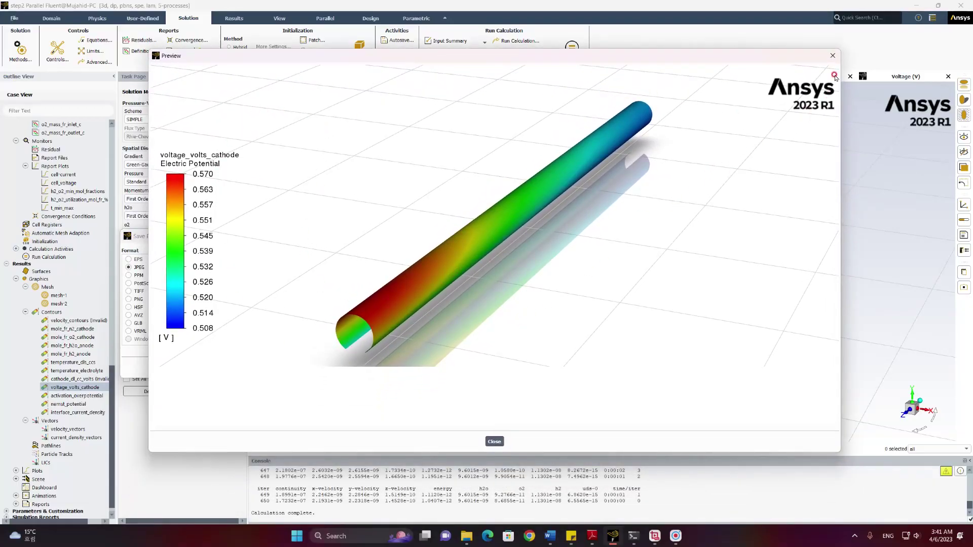
click(834, 57)
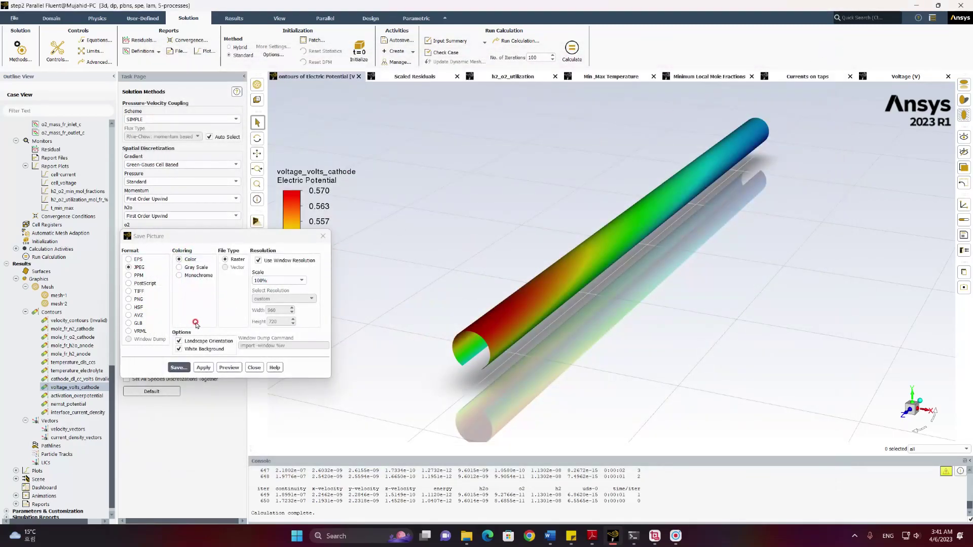
Enter "electric potential 0.5V.jpg" as the picture's file name, and cancel the save without writing the file
click(179, 367)
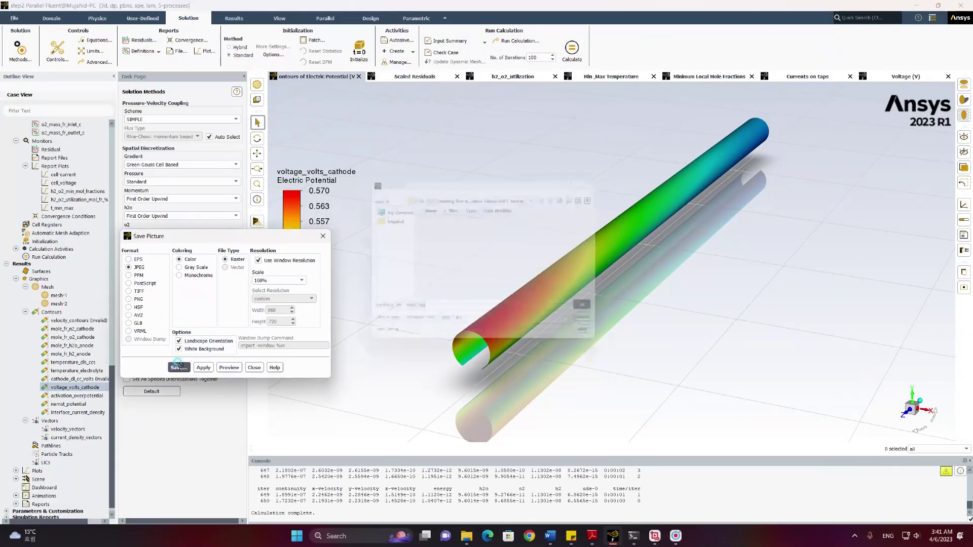
click(398, 309)
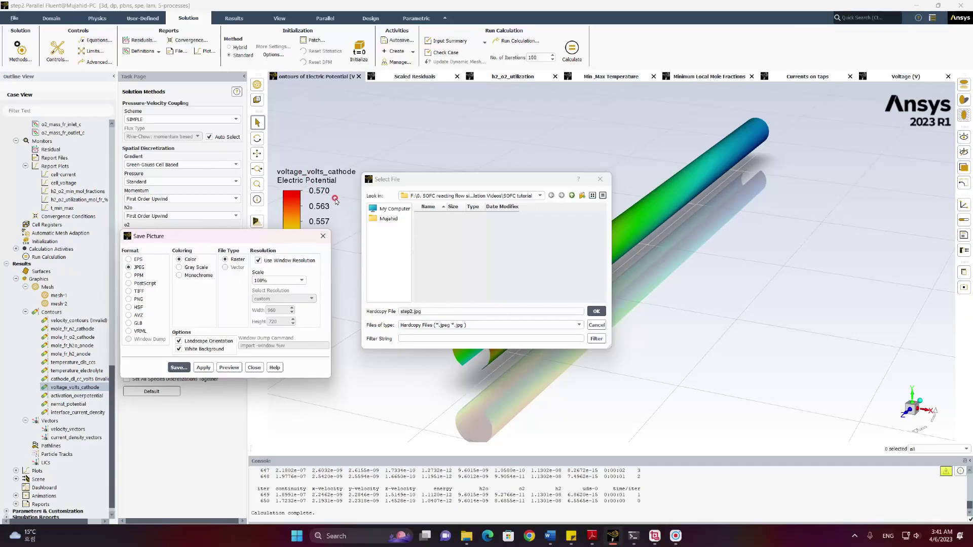
click(412, 312)
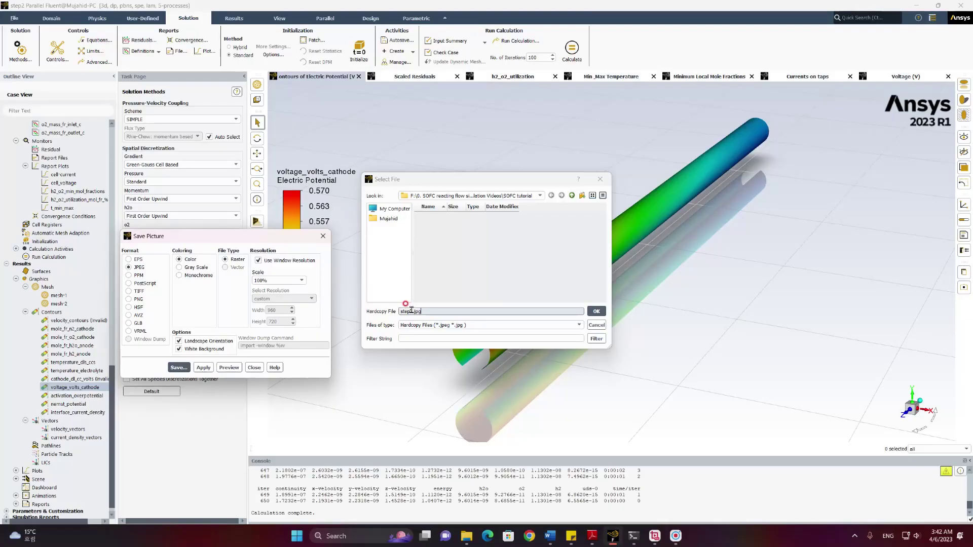
double_click(406, 311)
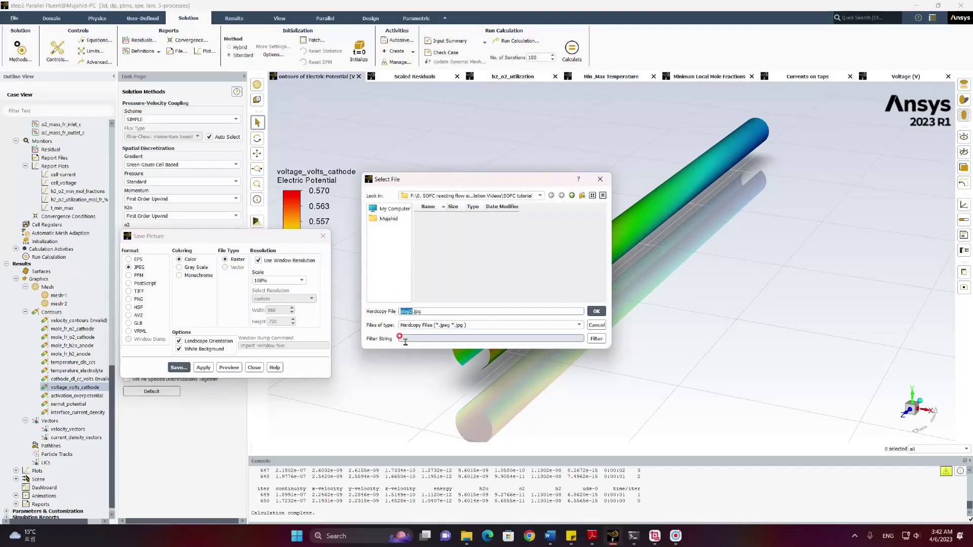
text(electric potential 0.5V)
click(434, 311)
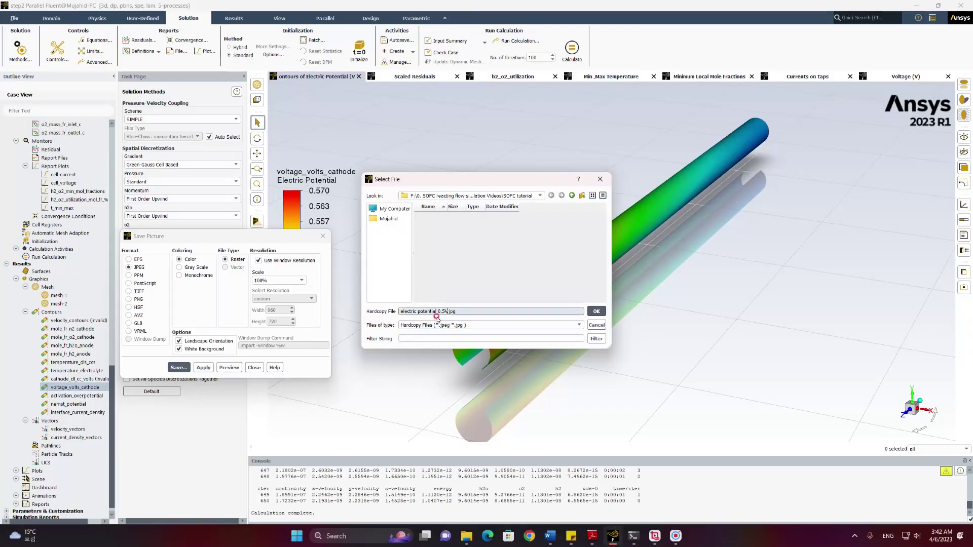
click(555, 329)
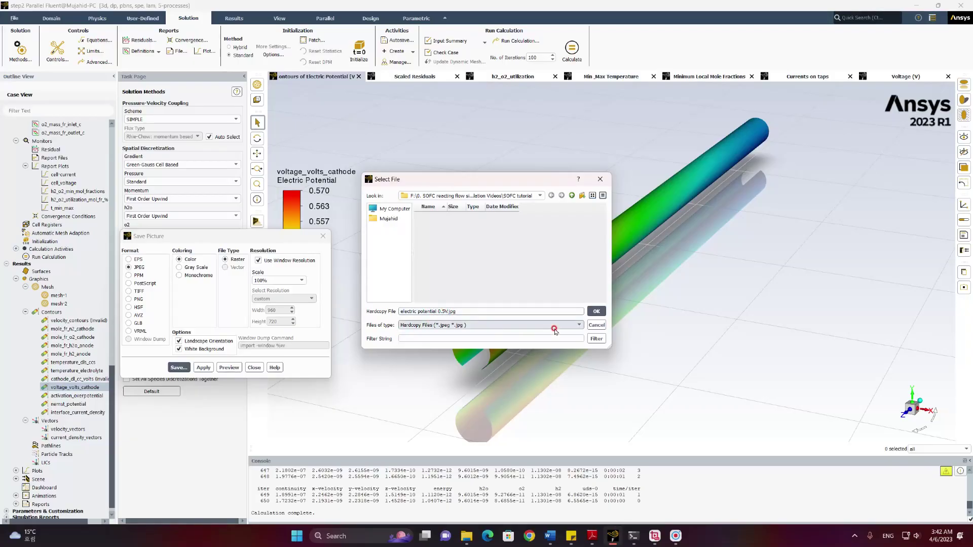
click(594, 325)
click(254, 368)
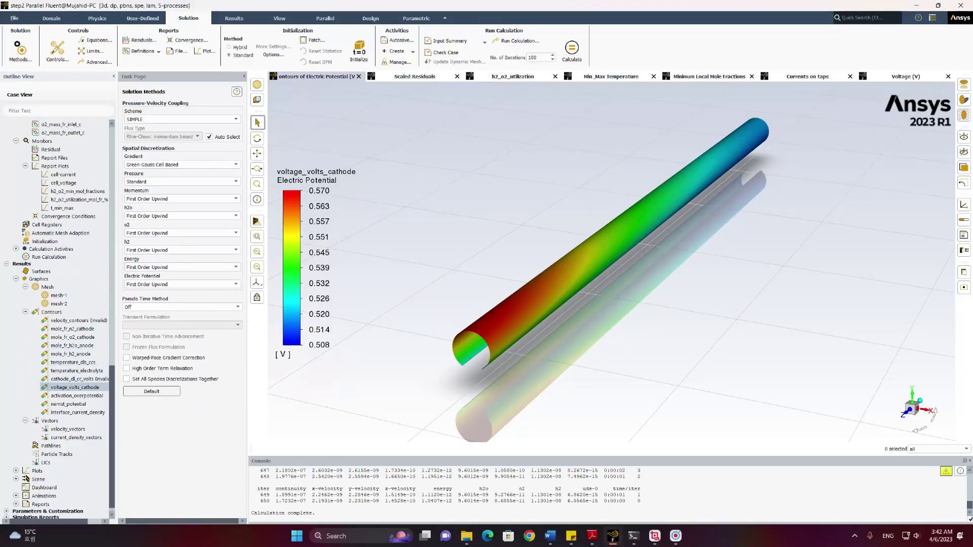
Display the existing current_density_vectors plot and examine the vectors up close around the tube's open end
scroll(66, 385, down, 1)
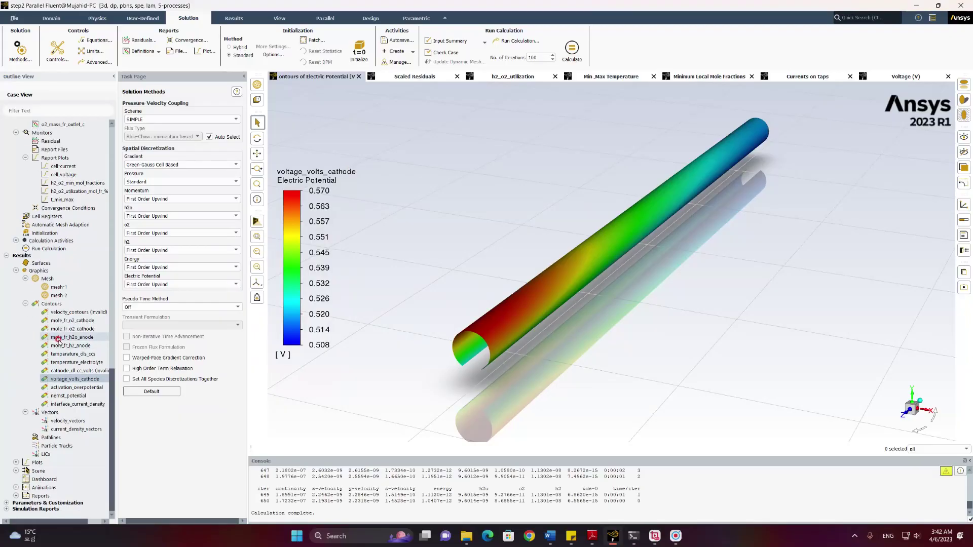
click(63, 429)
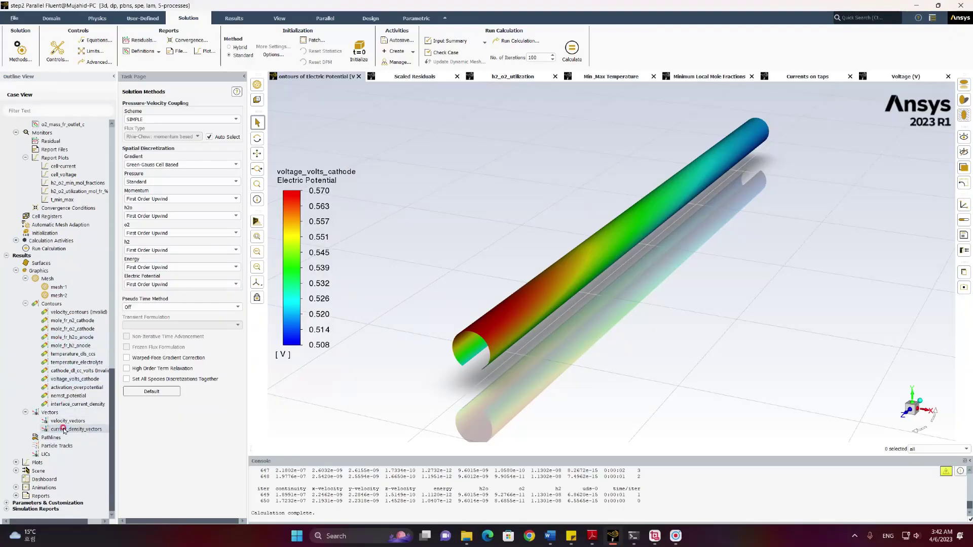
double_click(63, 429)
click(97, 324)
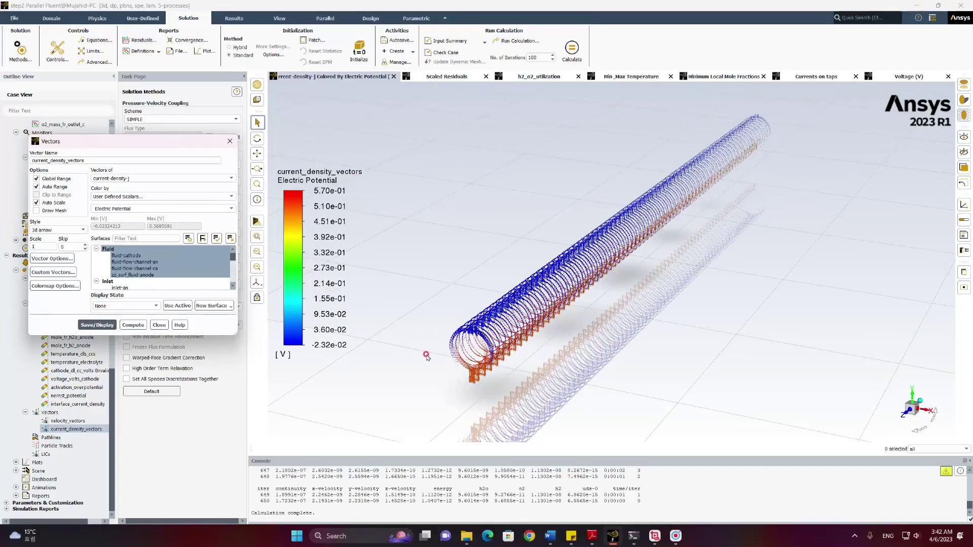
scroll(441, 359, up, 5)
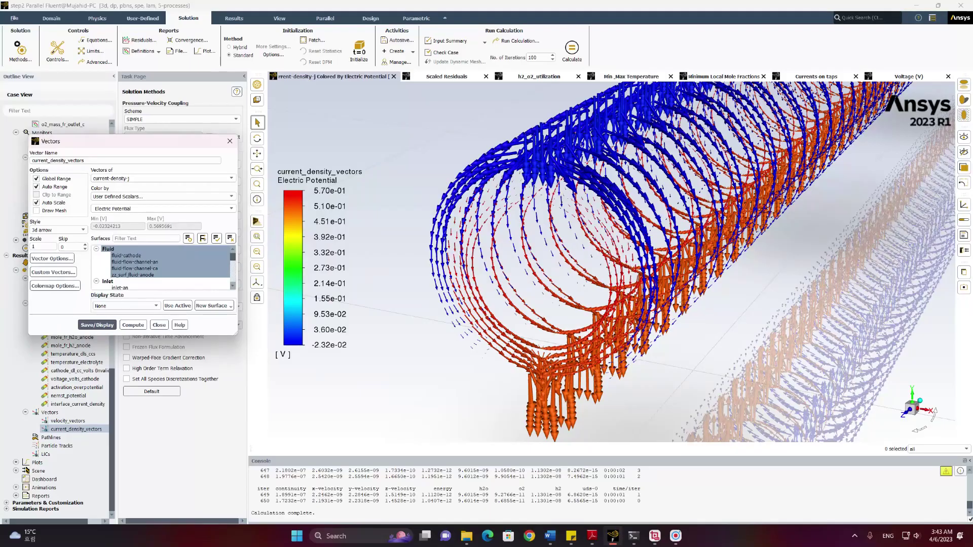
click(160, 325)
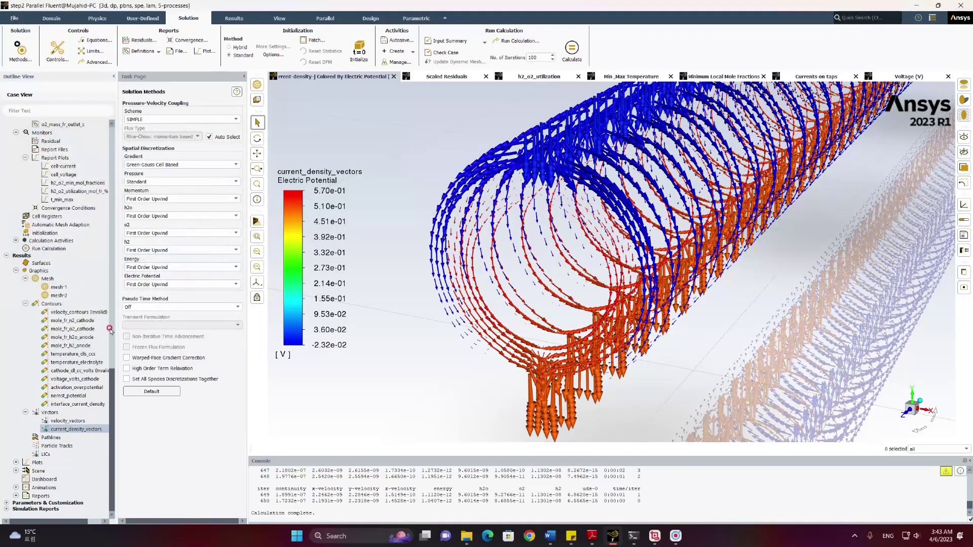
Set the SOFC model's total system voltage to 0.4 V and run 100 more iterations
drag(113, 409, 112, 160)
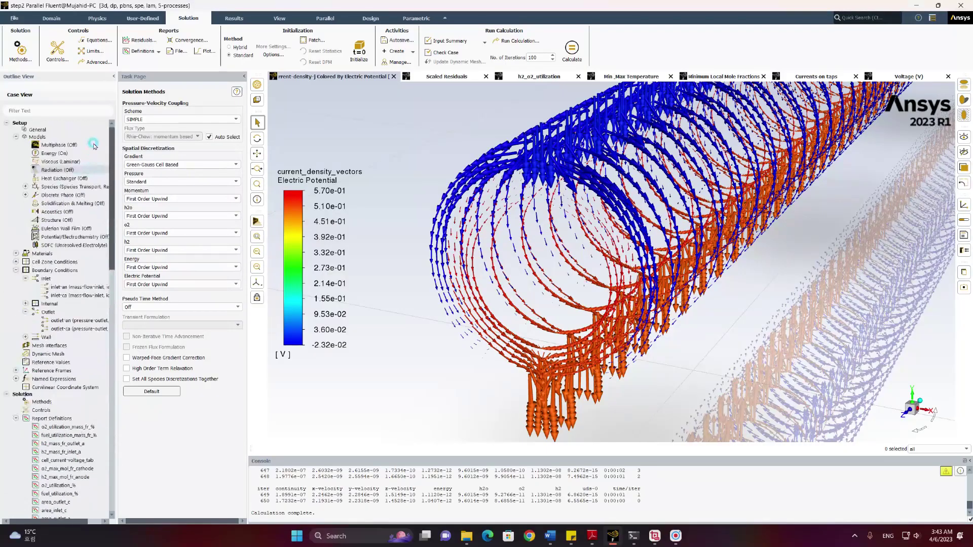
double_click(64, 246)
click(337, 298)
drag(343, 299, 314, 302)
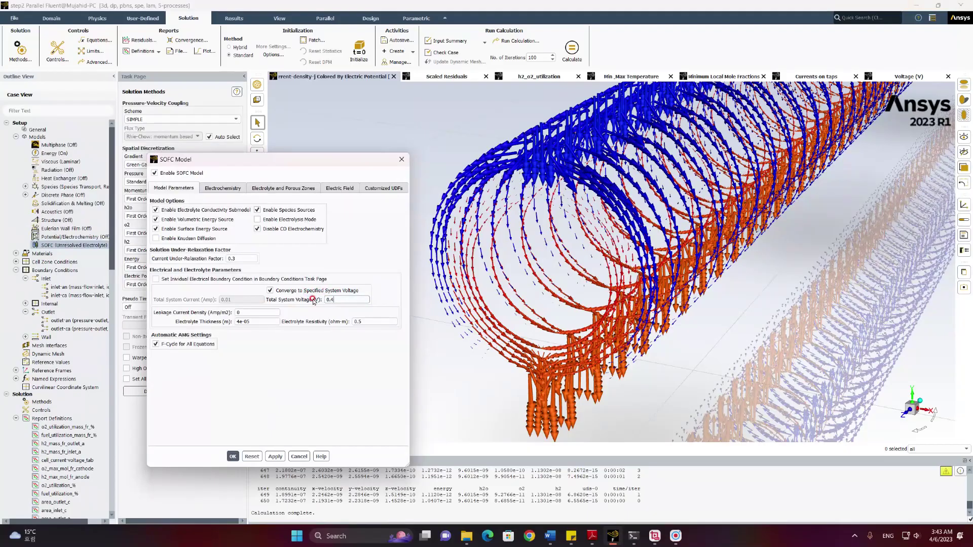
click(233, 456)
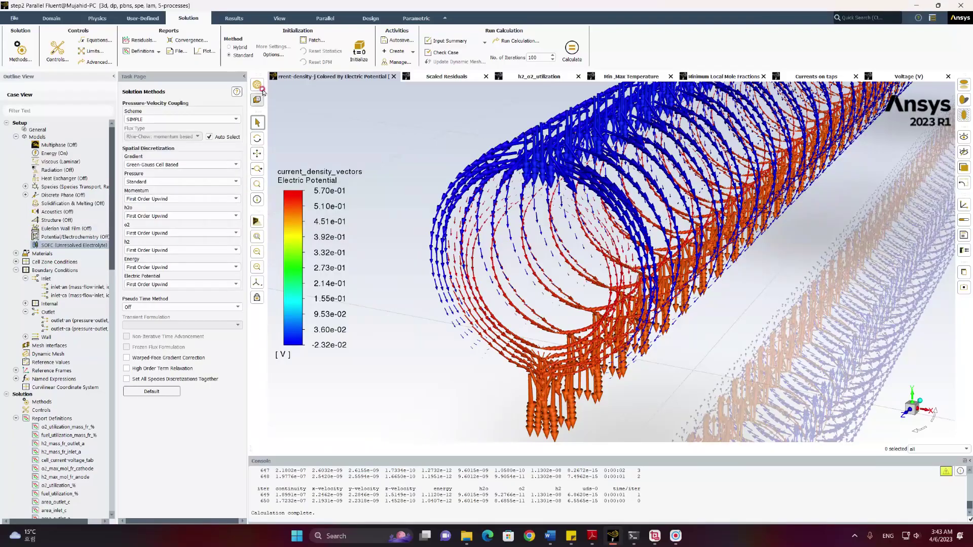
click(573, 51)
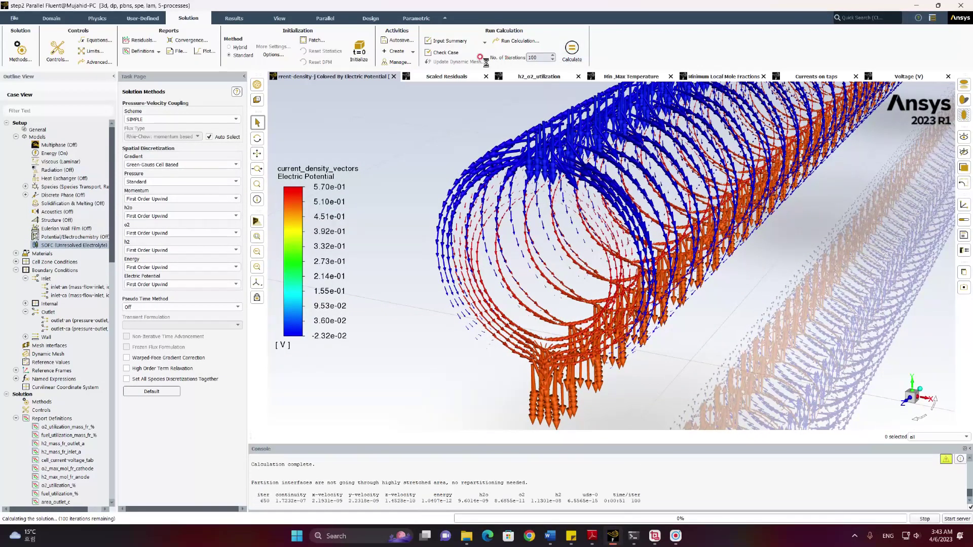
click(457, 77)
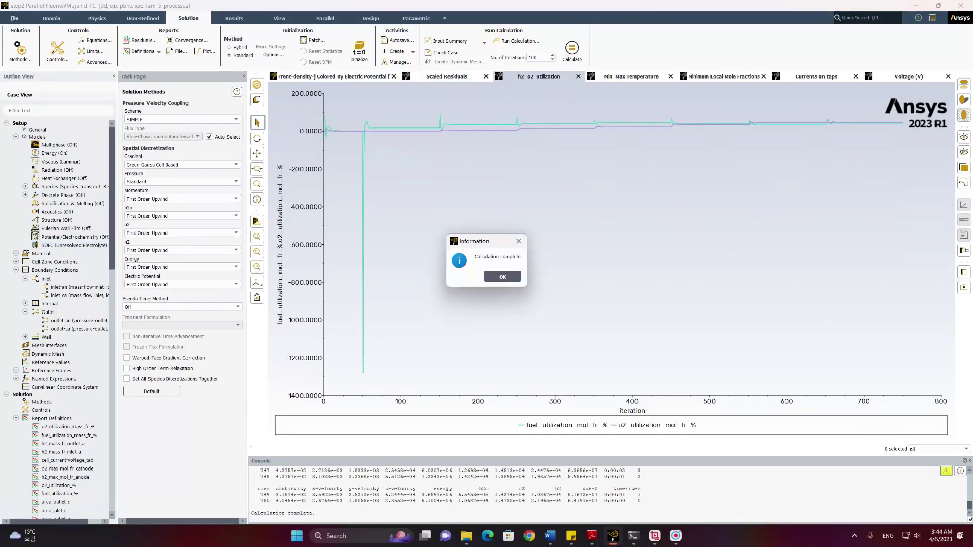
click(505, 277)
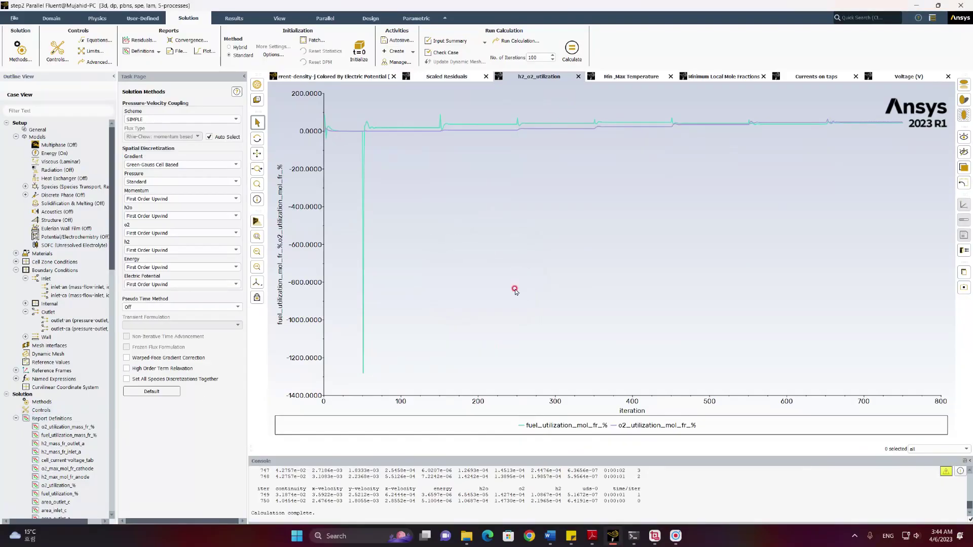
Examine the scaled residuals, h2_o2_utilization, Min_Max Temperature and Minimum Local Mole Fractions plots for the 0.4 V run
click(464, 77)
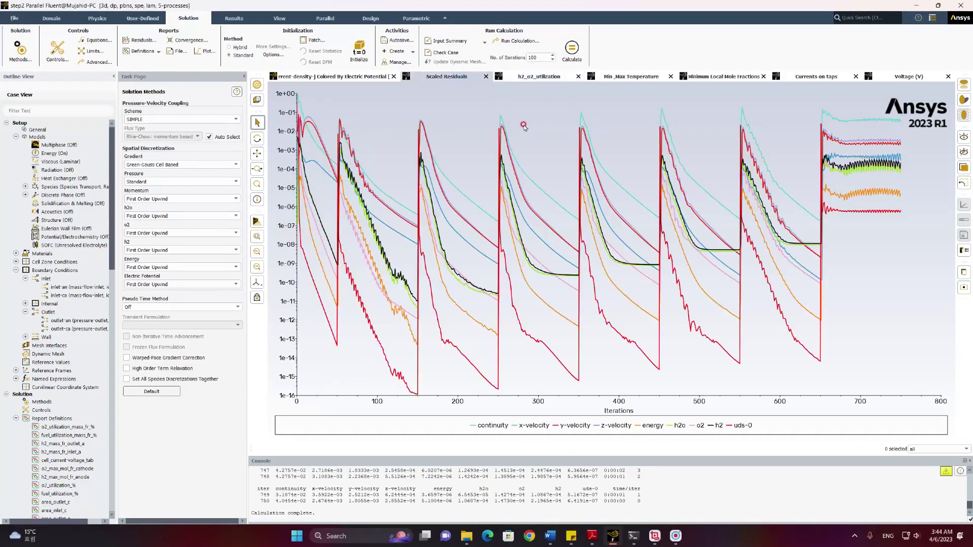
mouse_move(871, 121)
mouse_move(828, 203)
click(541, 77)
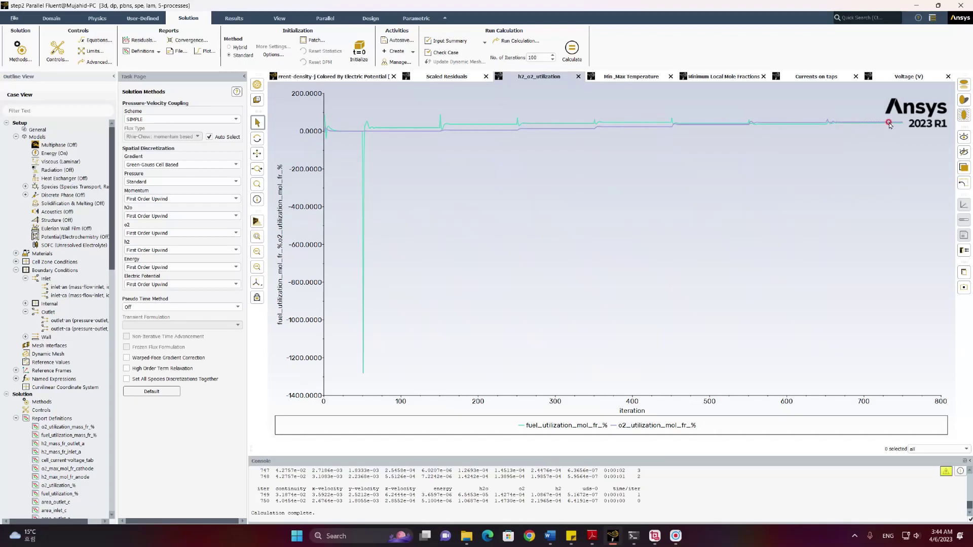
click(622, 77)
click(257, 184)
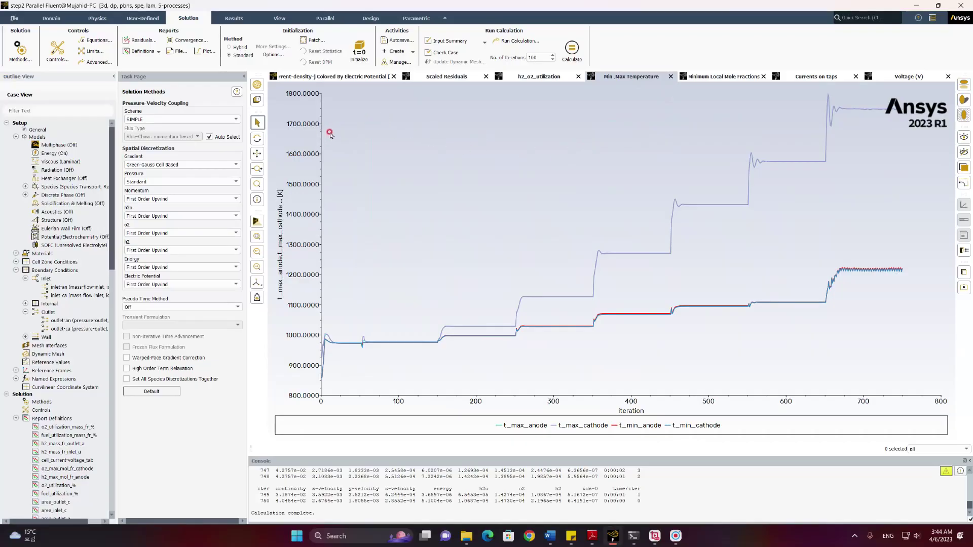
click(725, 77)
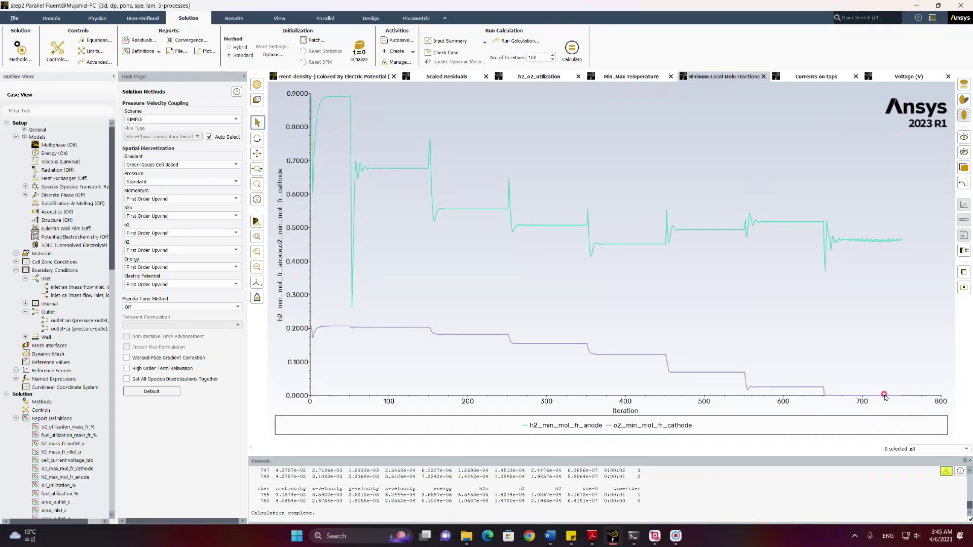
mouse_move(854, 233)
click(436, 77)
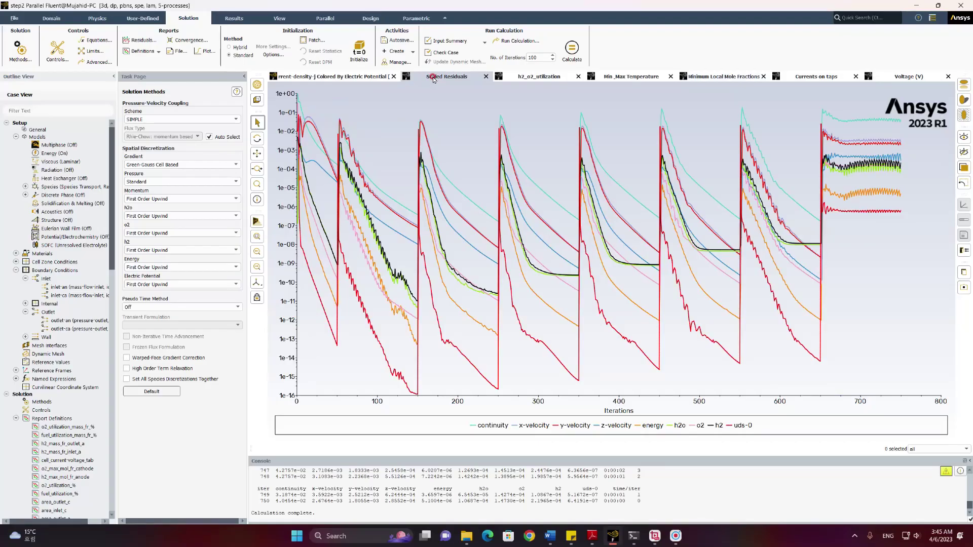
Set the o2 mass fraction at the inlet-ca boundary to 0.345 and run 100 more iterations
double_click(69, 296)
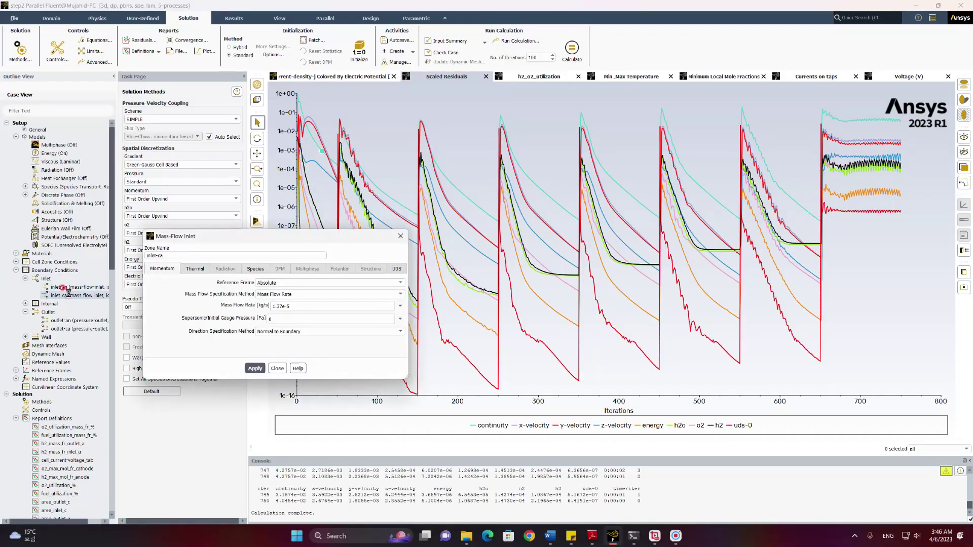
click(256, 269)
click(184, 314)
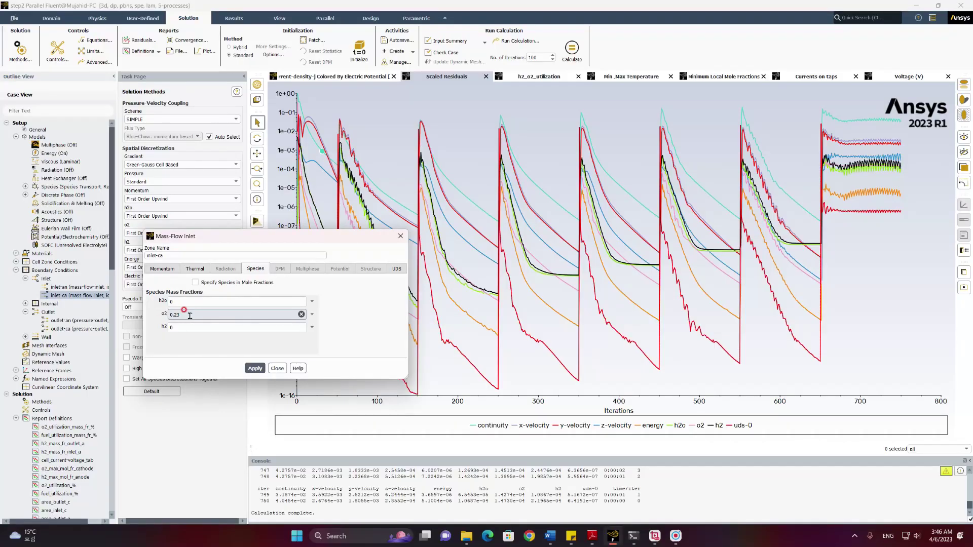
drag(190, 316, 160, 324)
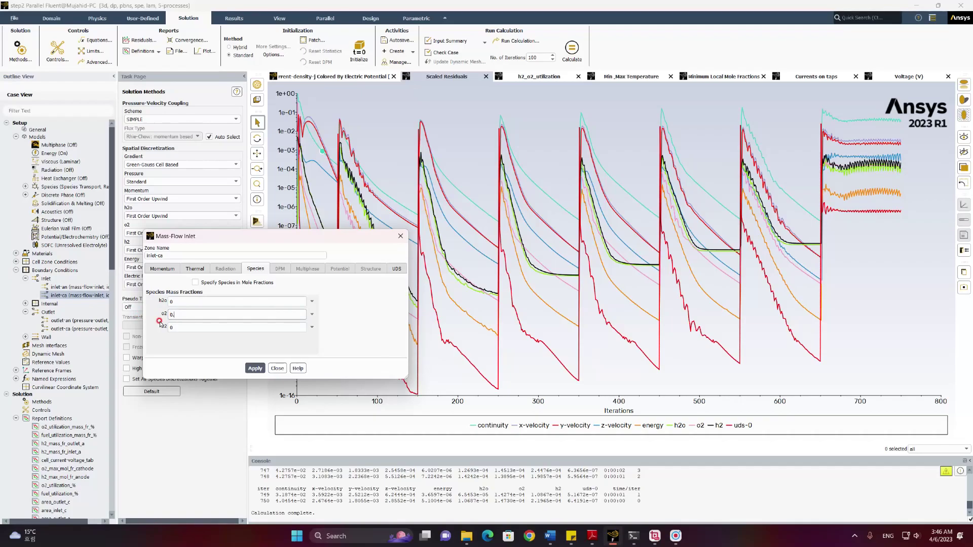
click(254, 366)
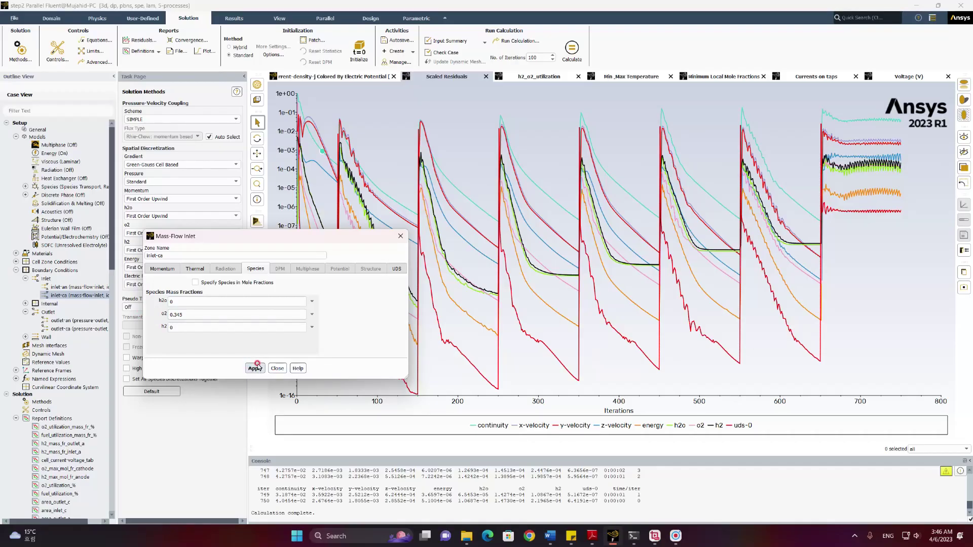
click(278, 369)
click(571, 49)
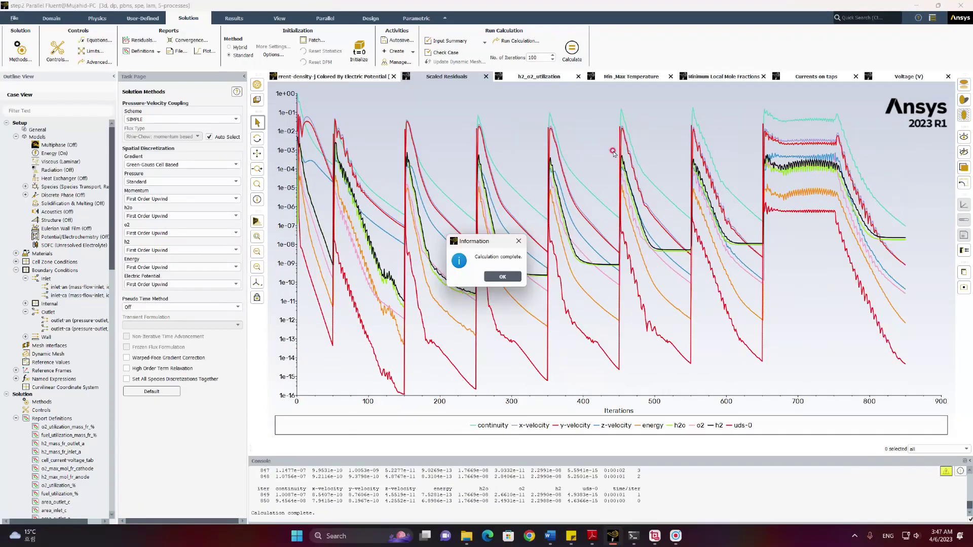
click(512, 277)
Examine how the residuals, tap currents, utilization and minimum mole fractions respond to the enriched cathode oxygen
mouse_move(837, 129)
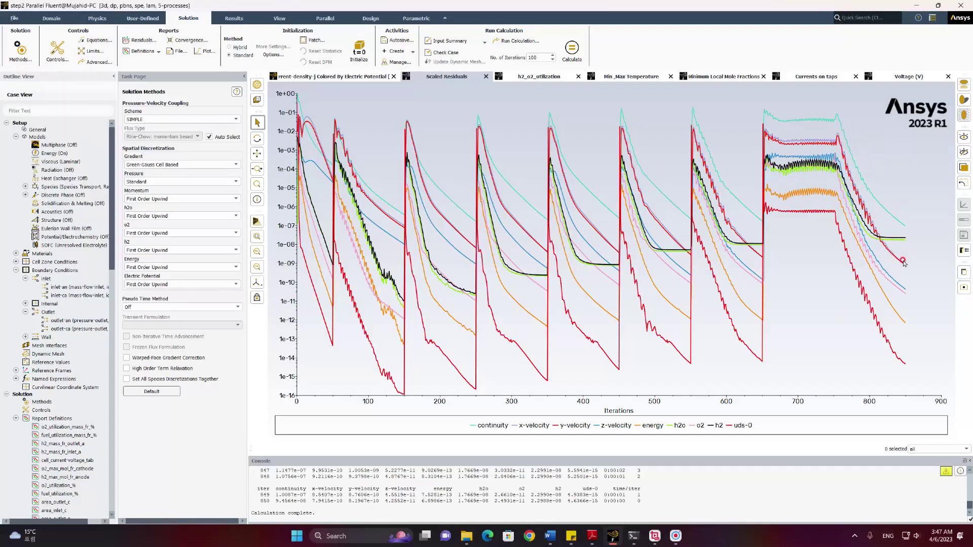
click(806, 76)
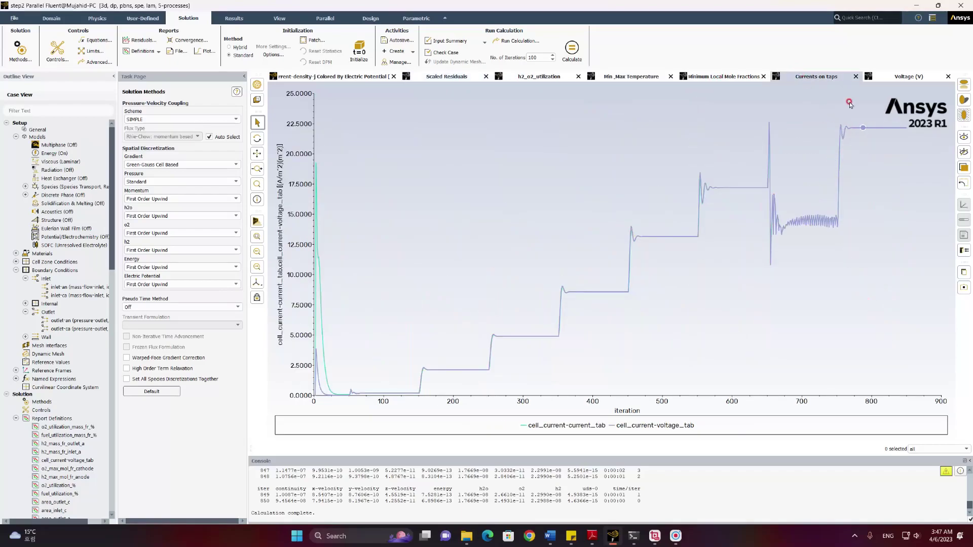
click(539, 76)
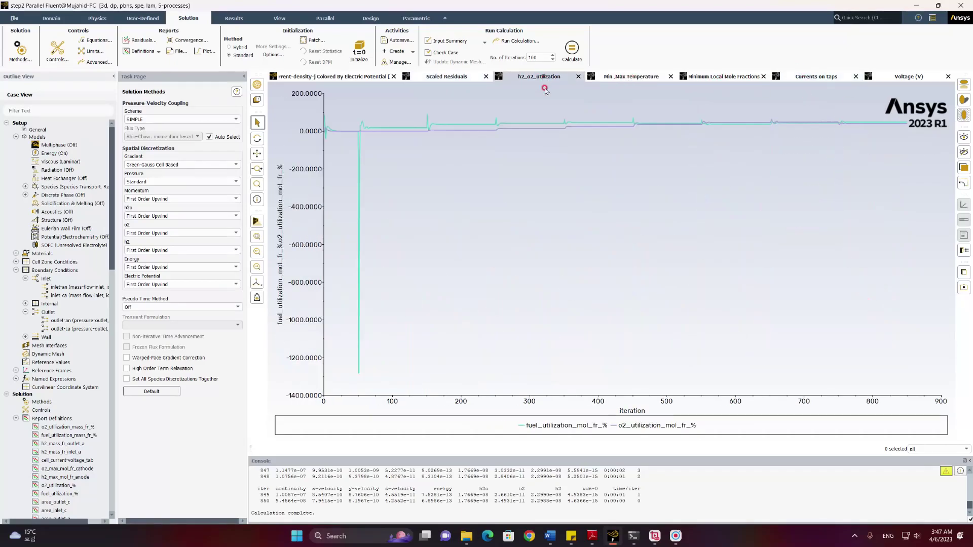
click(447, 76)
click(720, 77)
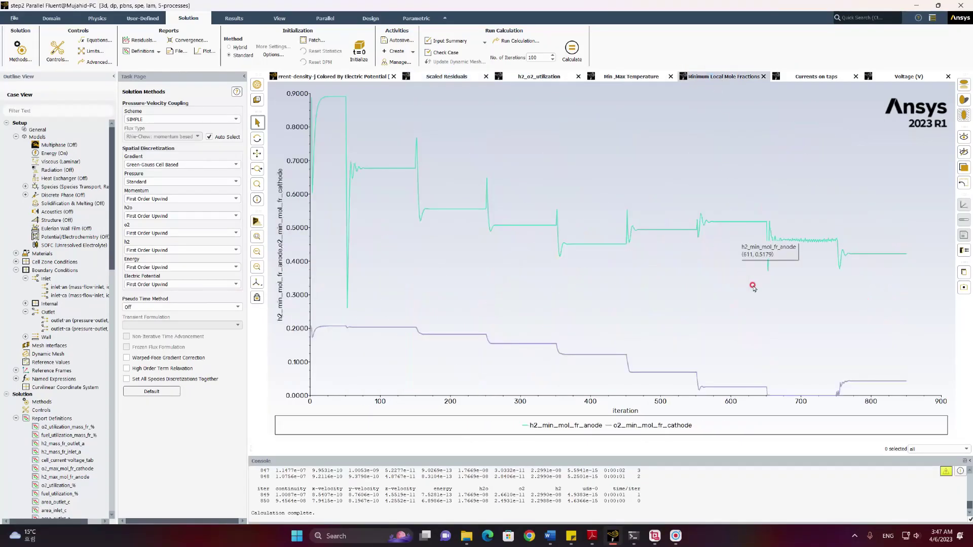
mouse_move(892, 383)
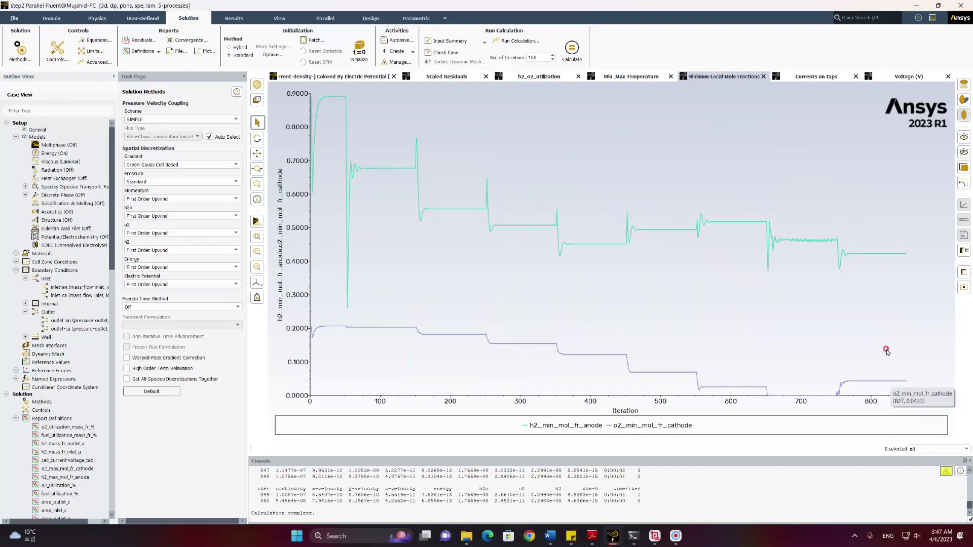
mouse_move(883, 254)
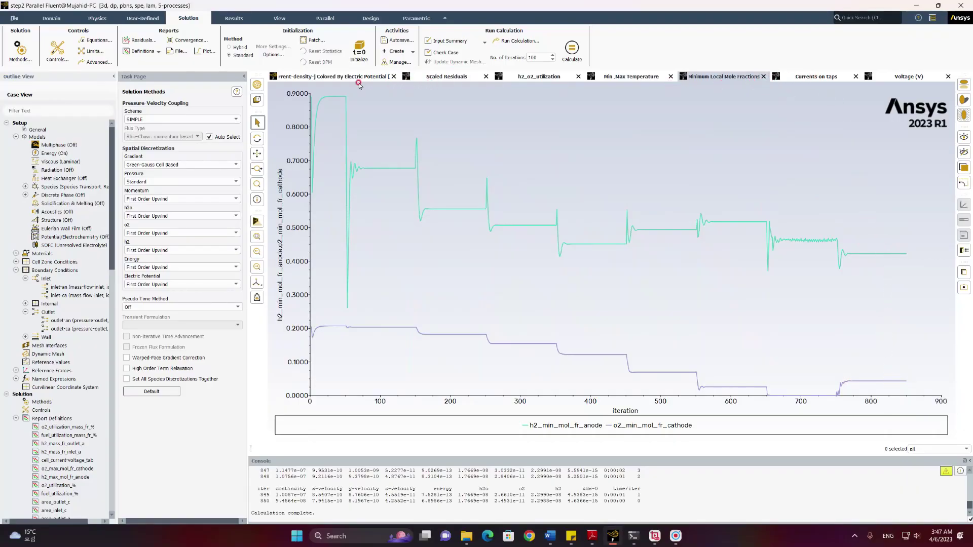
Set the o2 mass fraction at the inlet-ca boundary to 0.46 and run 100 more iterations
double_click(74, 296)
drag(200, 311, 160, 314)
text(0.46)
click(255, 369)
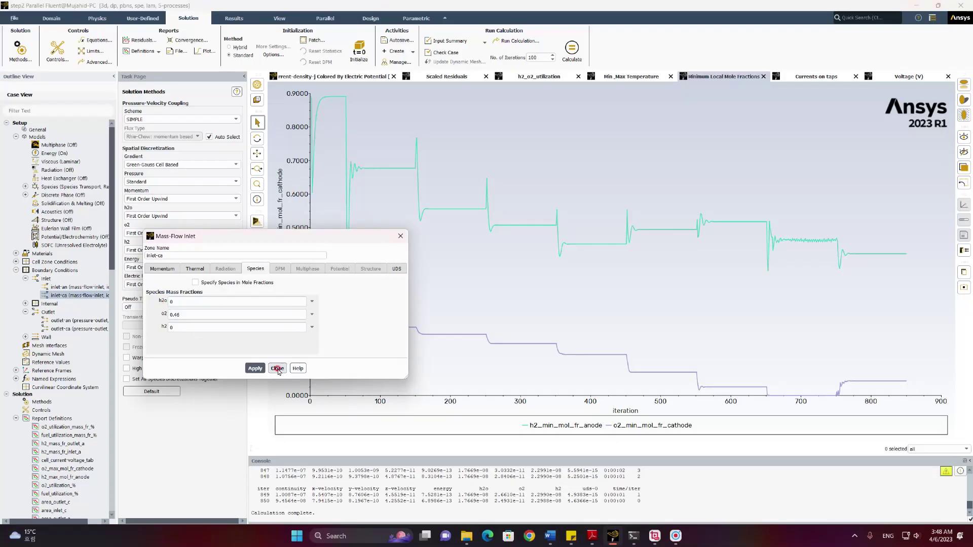
click(277, 368)
click(580, 55)
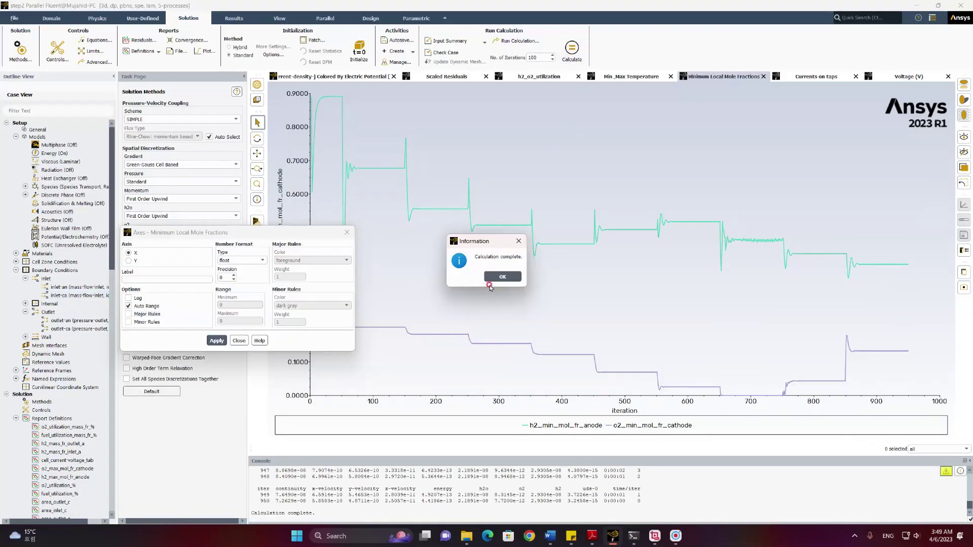
click(487, 283)
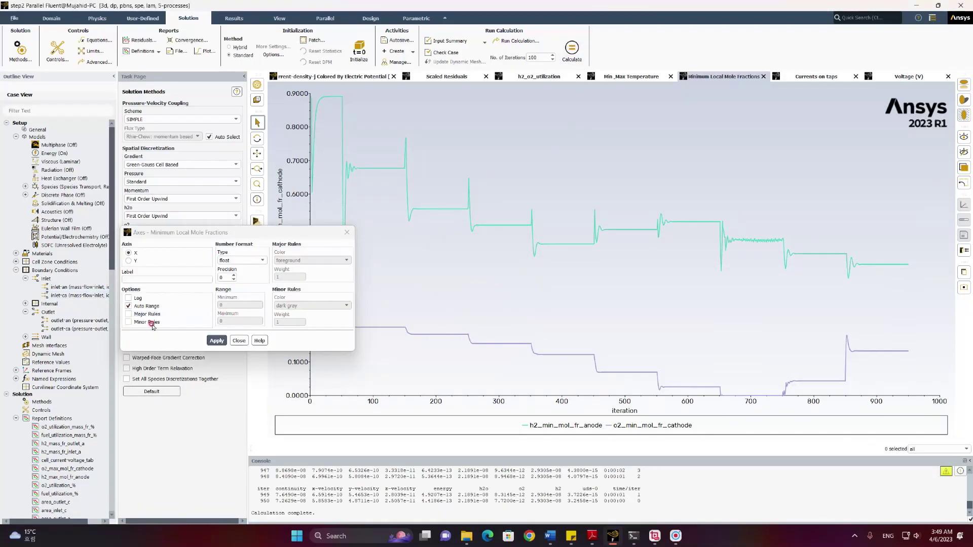
click(138, 314)
click(139, 315)
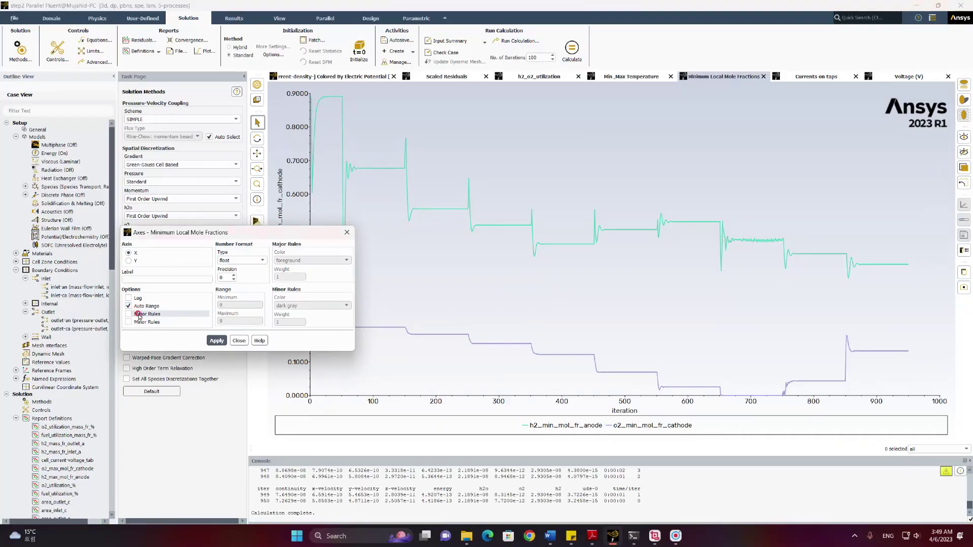
click(130, 322)
click(130, 323)
Turn off auto range for the X axis of the Minimum Local Mole Fractions plot and set its range to 750–1000
click(129, 306)
drag(228, 305, 210, 304)
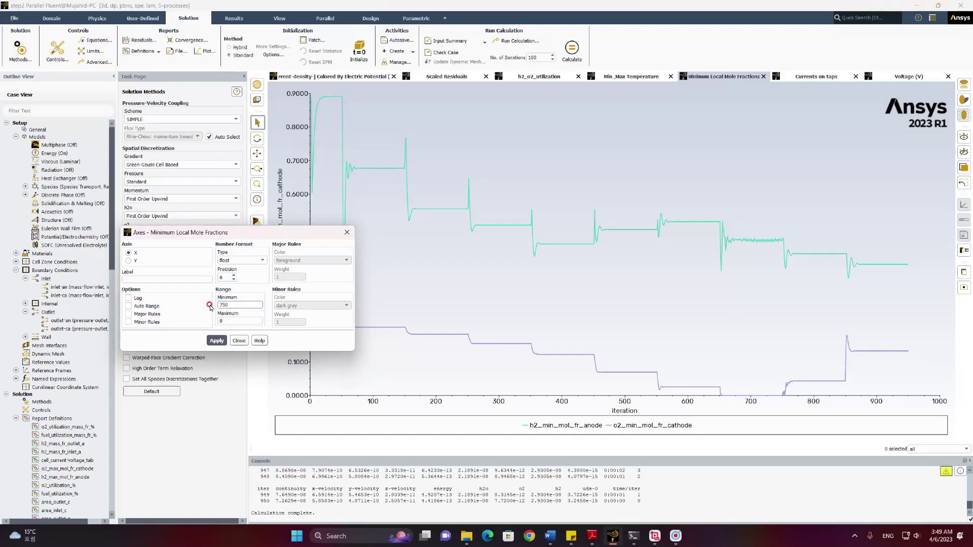
click(216, 341)
click(216, 341)
click(216, 341)
click(235, 341)
double_click(228, 322)
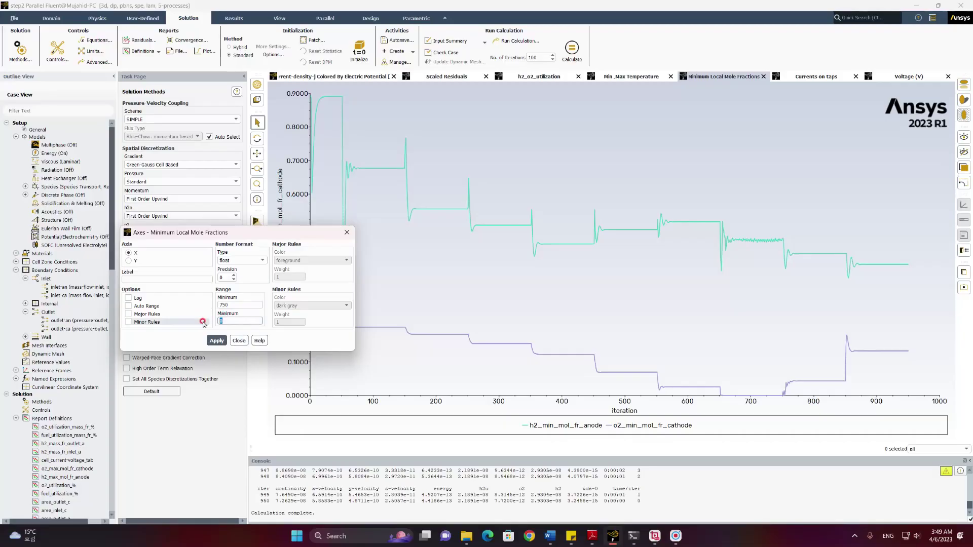
click(216, 340)
click(234, 341)
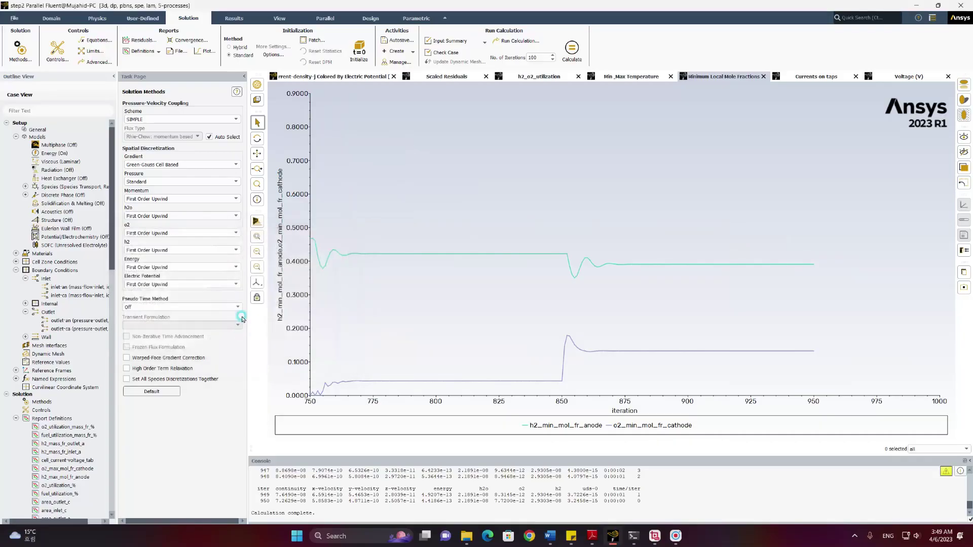
Compare the minimum h2 and o2 mole fractions before and after the oxygen change, and check the temperature and tap current plots
click(311, 391)
mouse_move(659, 353)
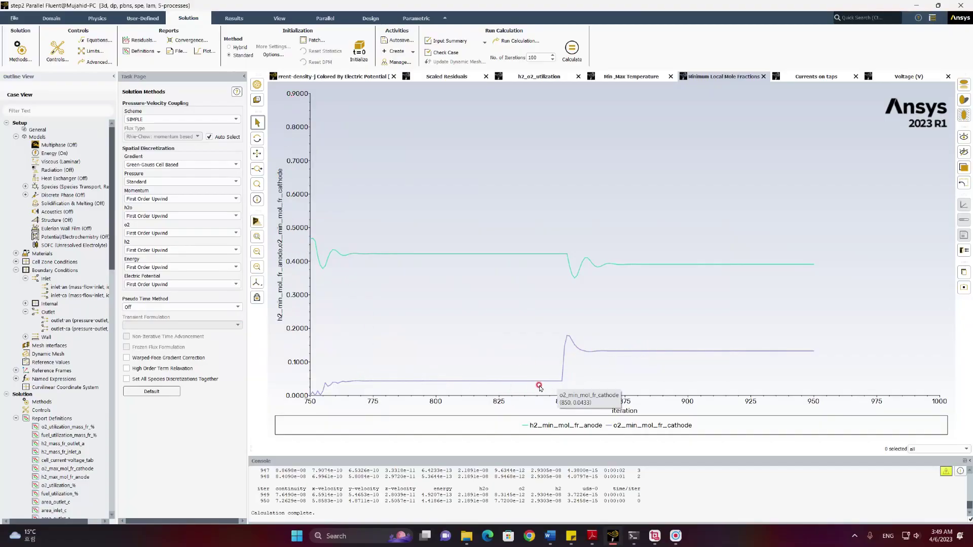
mouse_move(527, 382)
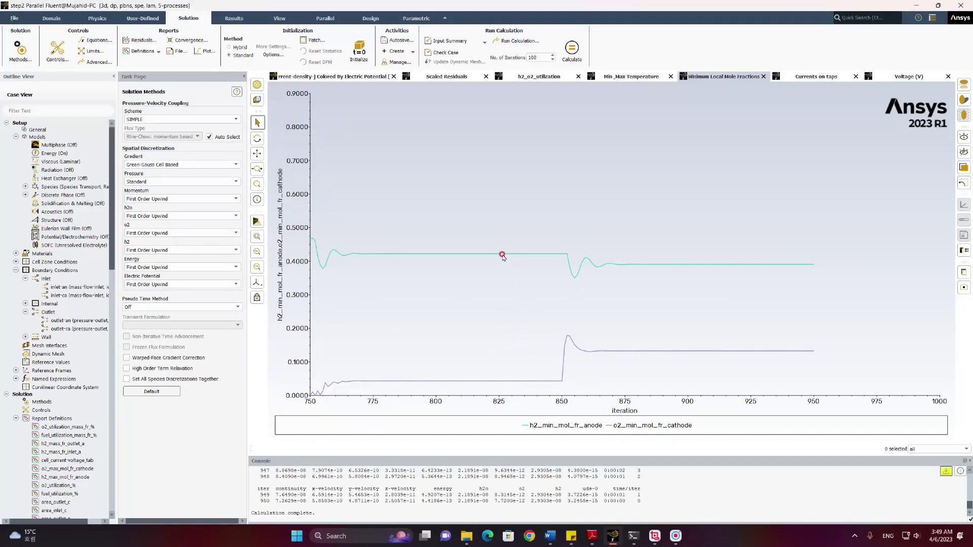
mouse_move(659, 265)
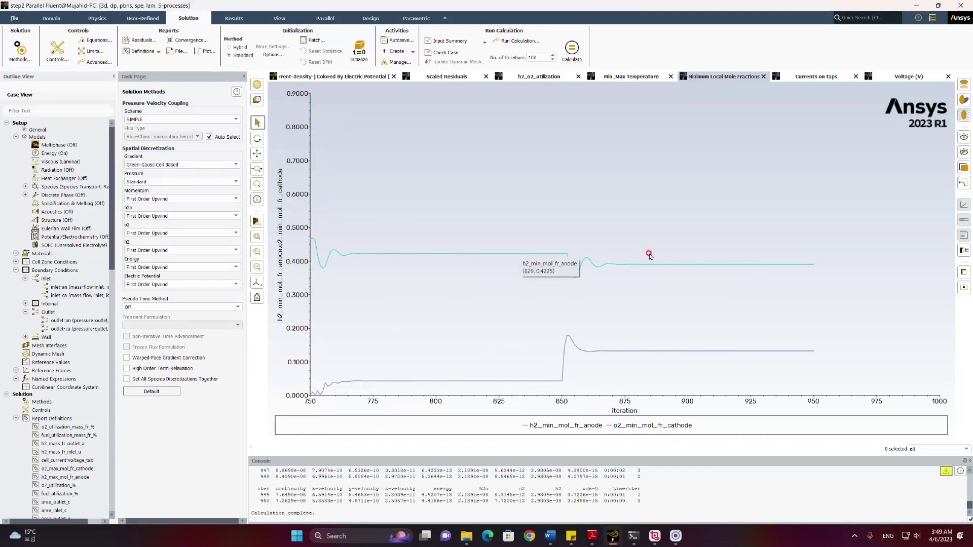
click(613, 81)
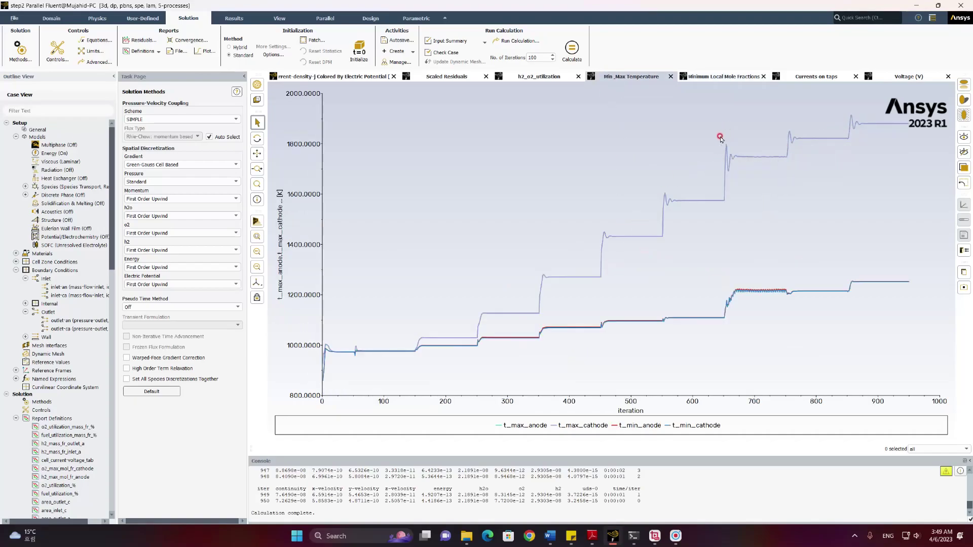
click(822, 81)
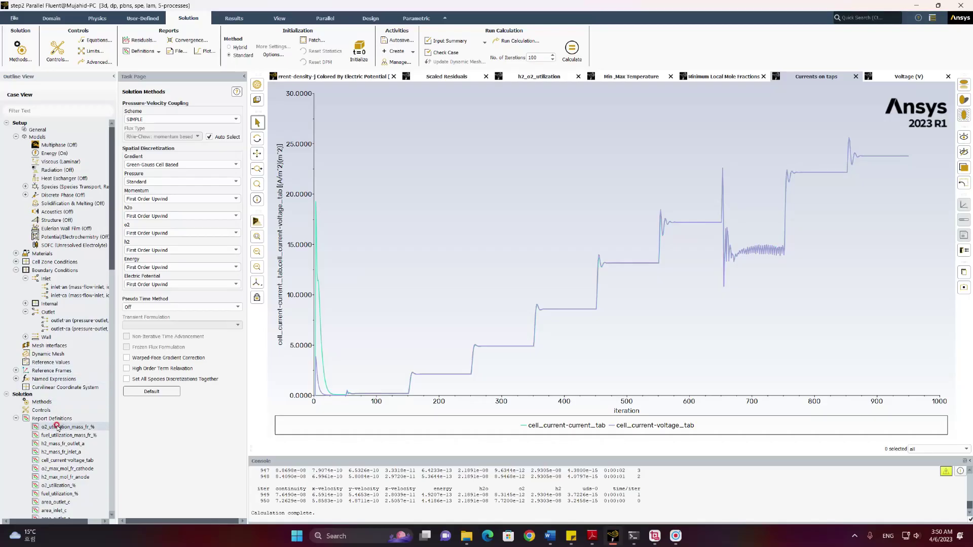
drag(112, 264, 116, 509)
scroll(84, 406, up, 15)
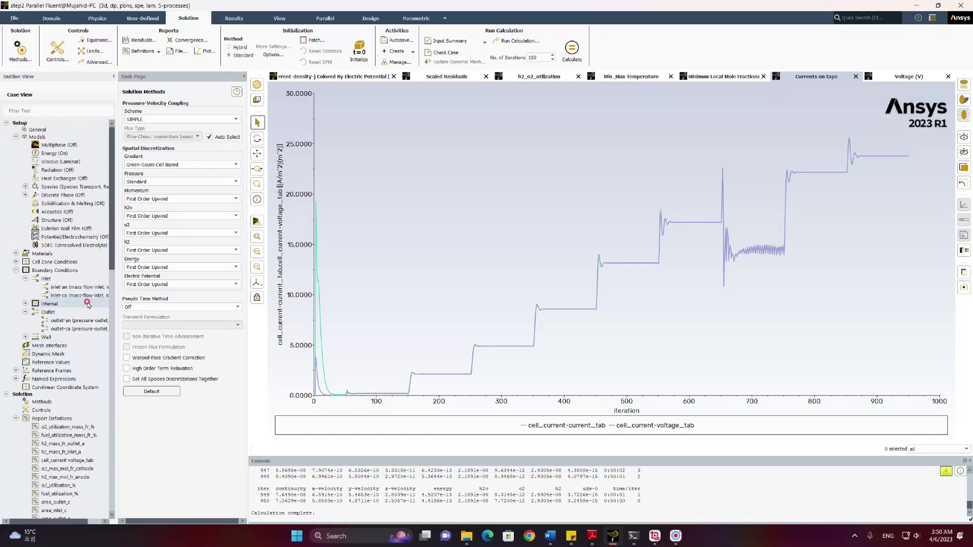